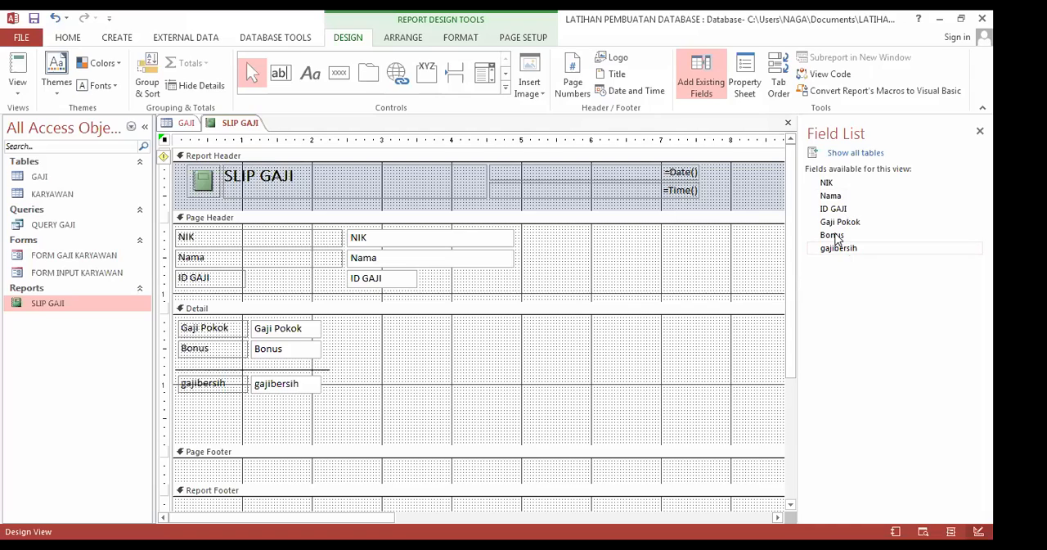
Step: Look through the fields of all tables in the field list, returning to only the current record source's fields
click(837, 236)
click(861, 154)
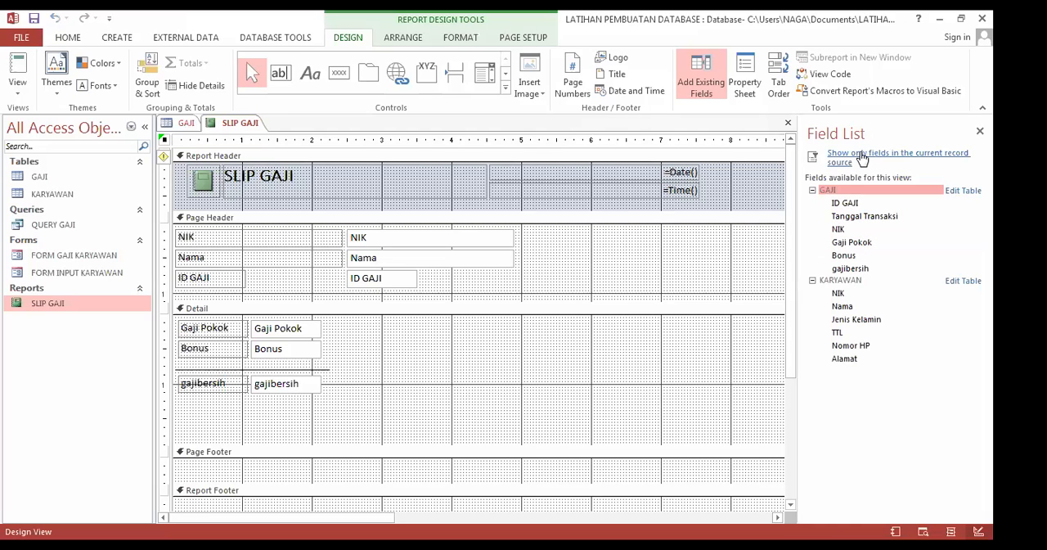
click(863, 157)
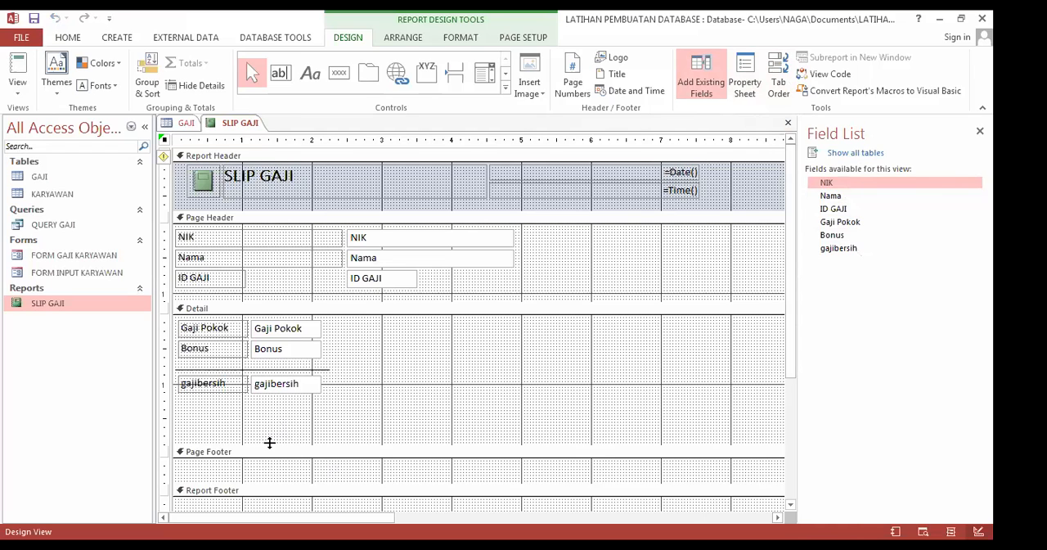
Step: Extend the report's Detail section down to about 2.4 on the vertical ruler
drag(269, 443, 263, 454)
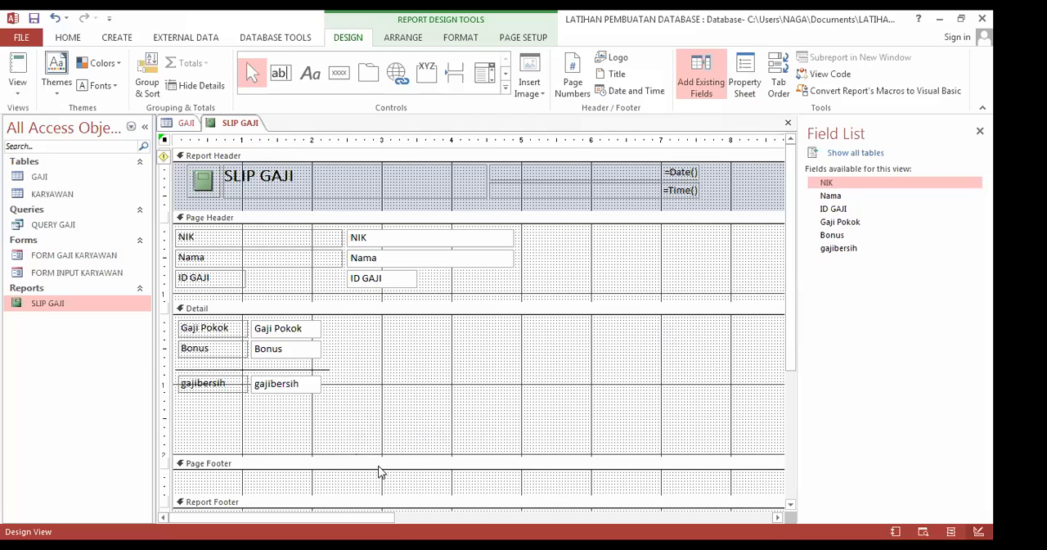
drag(371, 456, 372, 467)
click(355, 475)
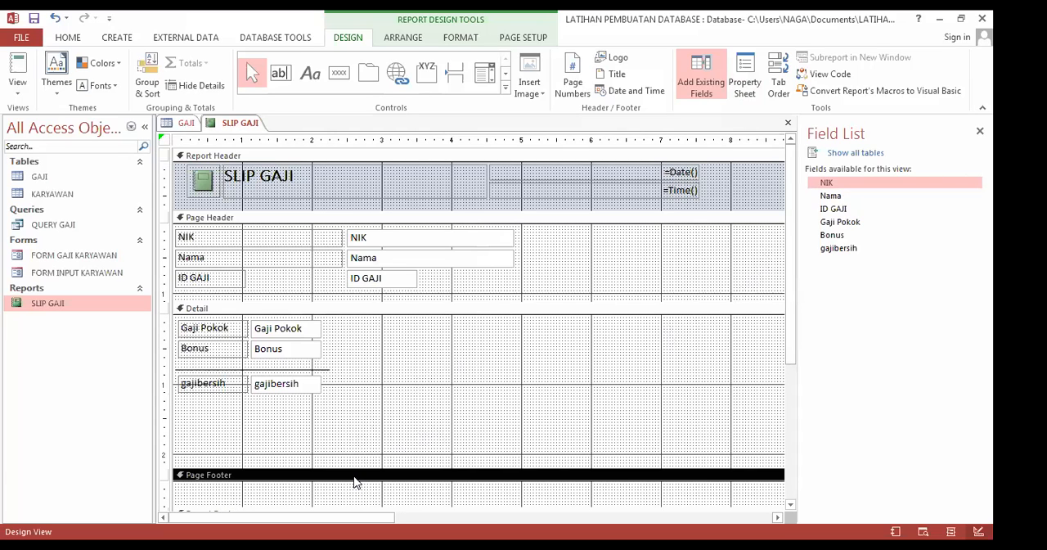
scroll(355, 476, down, 1)
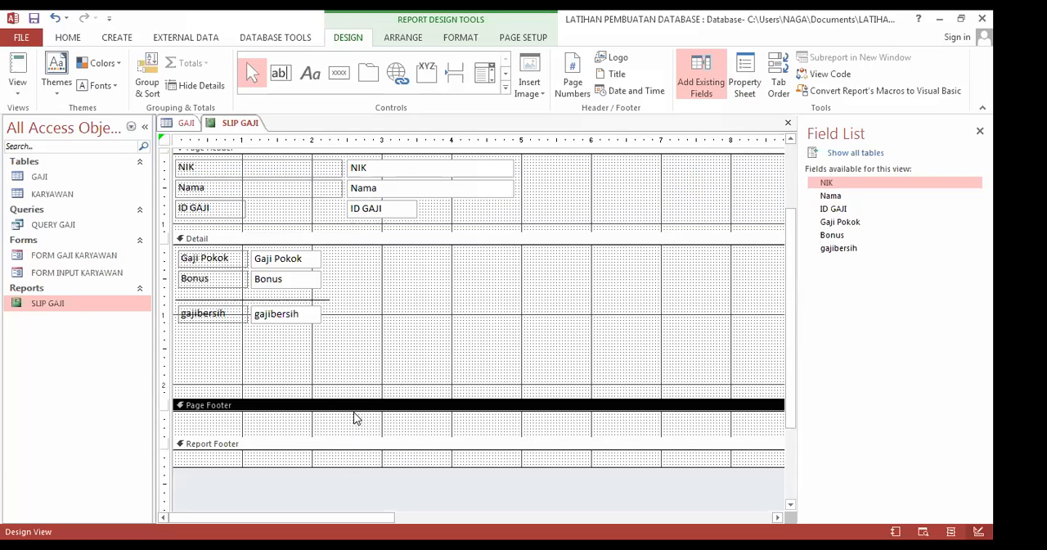
drag(352, 410, 352, 411)
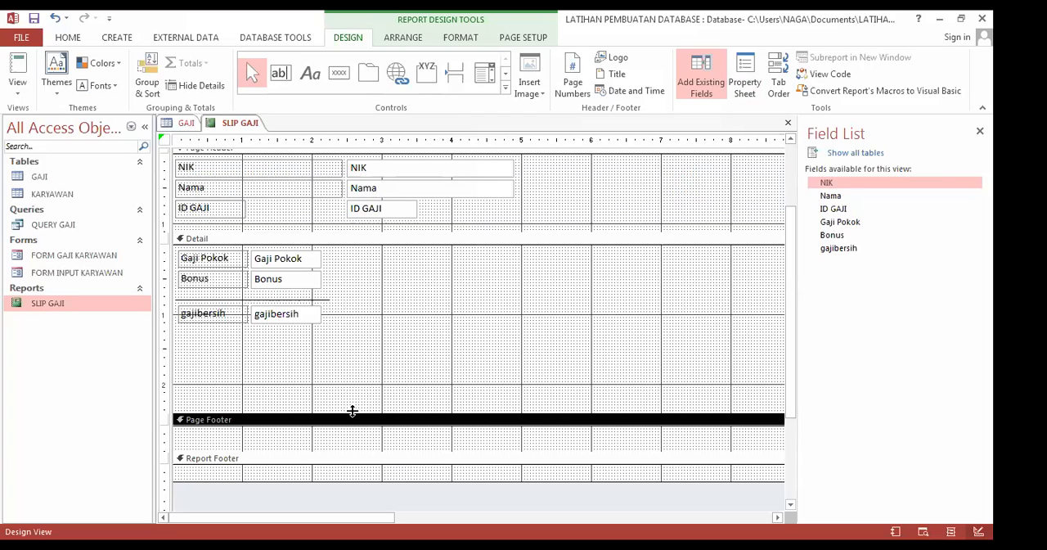
click(365, 365)
scroll(363, 365, up, 2)
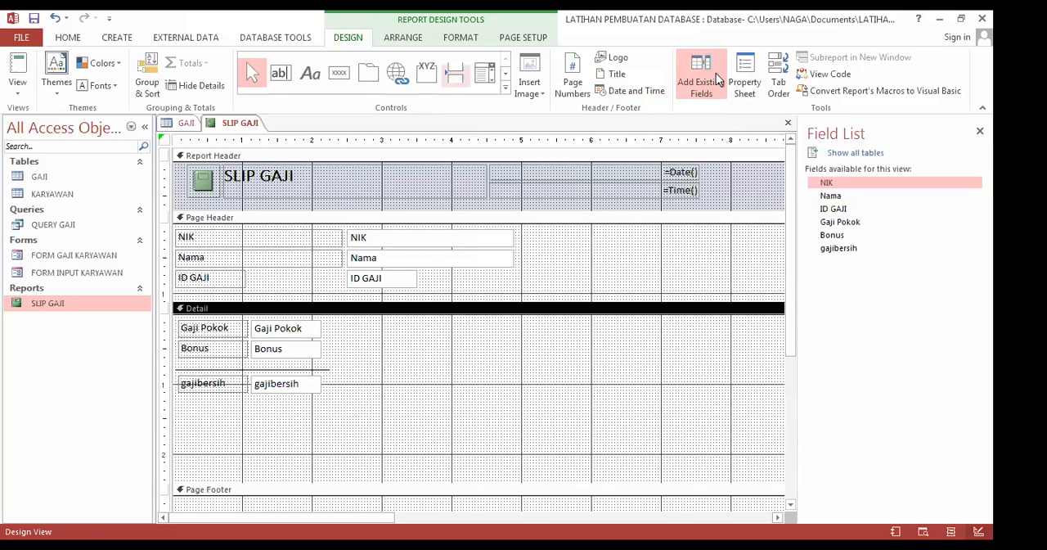
Step: Add the Nama field to the Detail section below gajibersih and delete its attached label, keeping only the text box
click(849, 199)
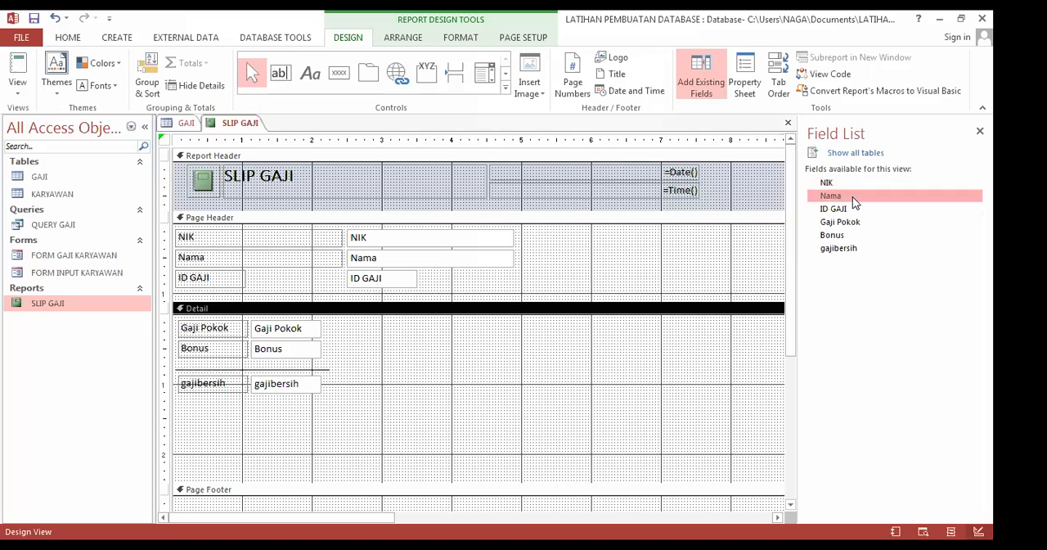
drag(830, 201, 199, 409)
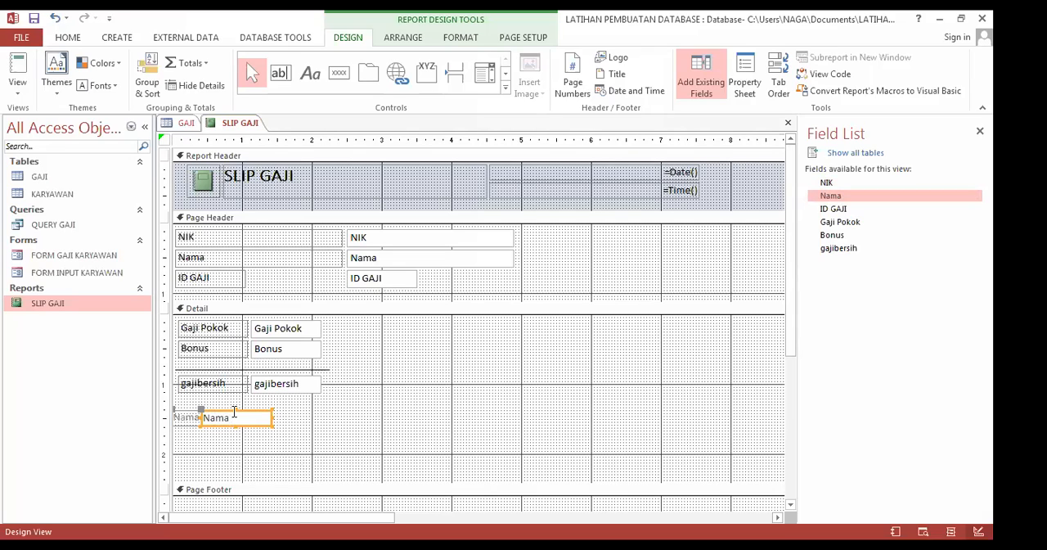
drag(245, 411, 198, 420)
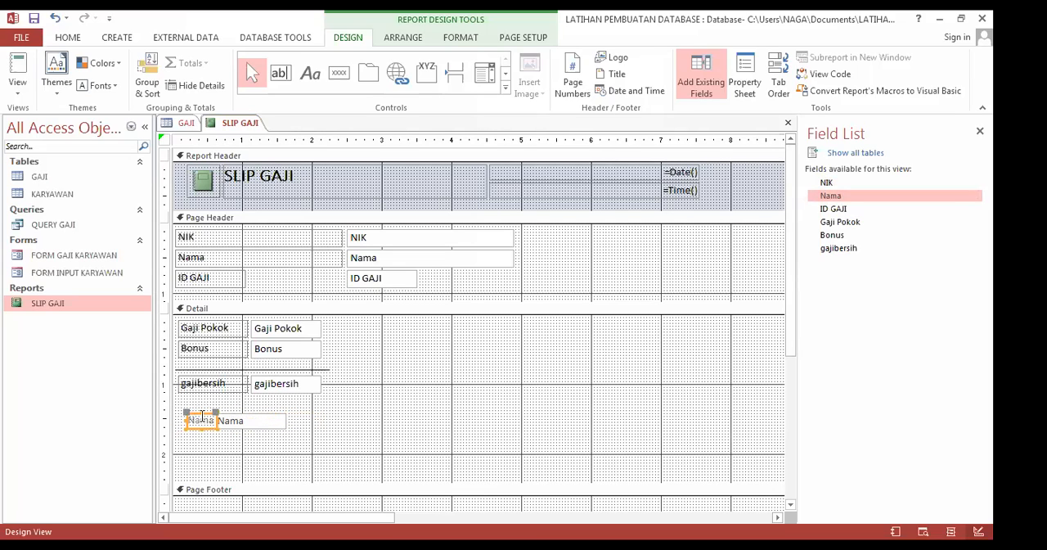
key(Delete)
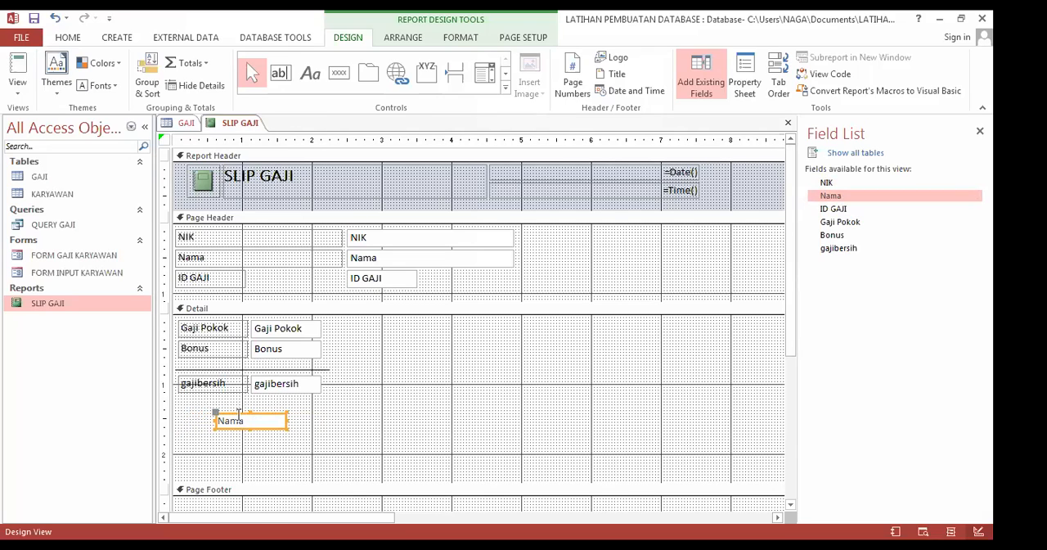
Step: Move the new Nama text box flush with the gajibersih label's left edge, leaving a gap beneath that label
click(233, 414)
drag(234, 414, 199, 412)
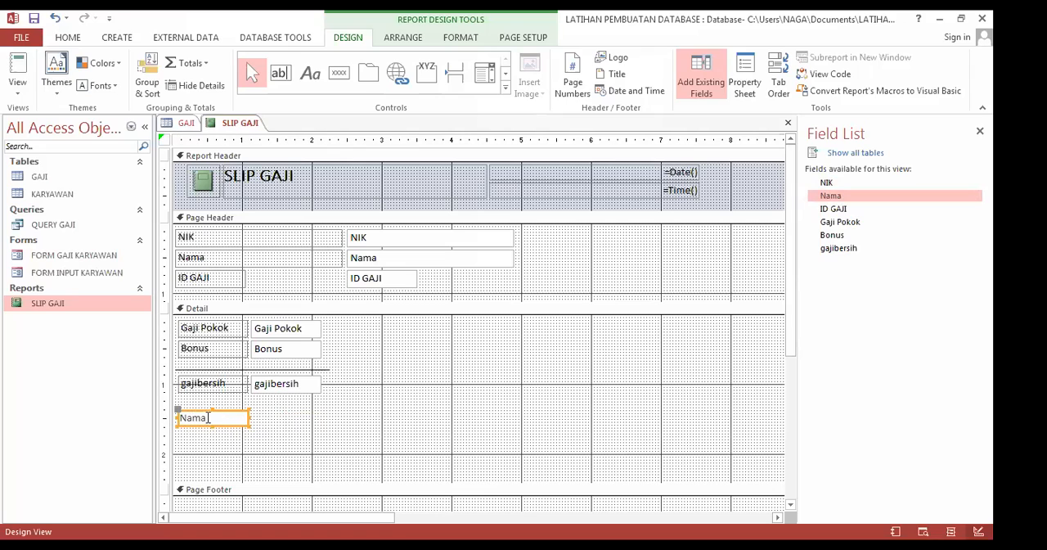
drag(208, 411, 206, 417)
key(Down)
key(Down)
key(Down)
key(Down)
key(Down)
key(Down)
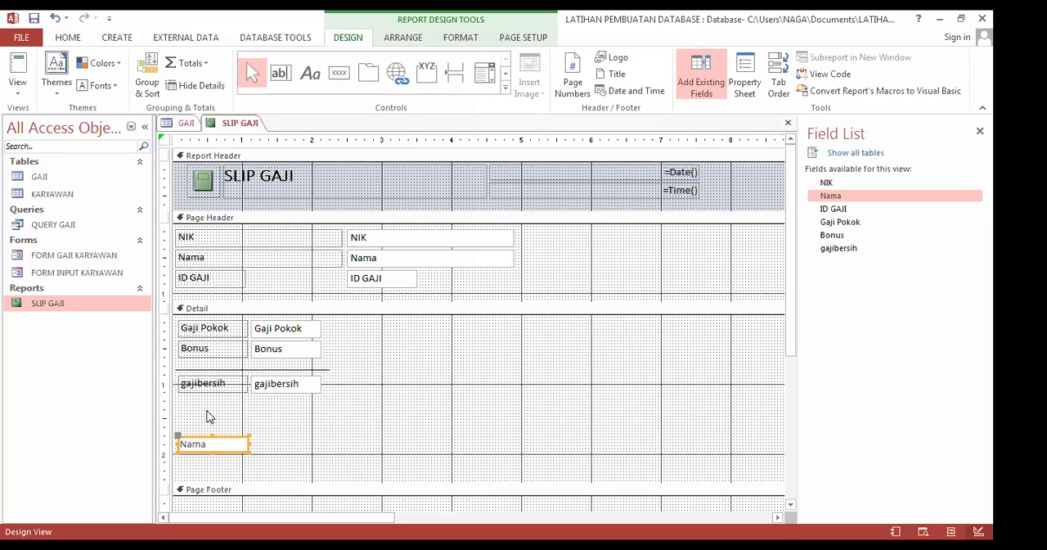
key(Up)
key(Up)
key(Up)
Step: Extend the Detail section to about 2.8 on the vertical ruler and shift the Nama text box slightly lower
drag(247, 494, 243, 509)
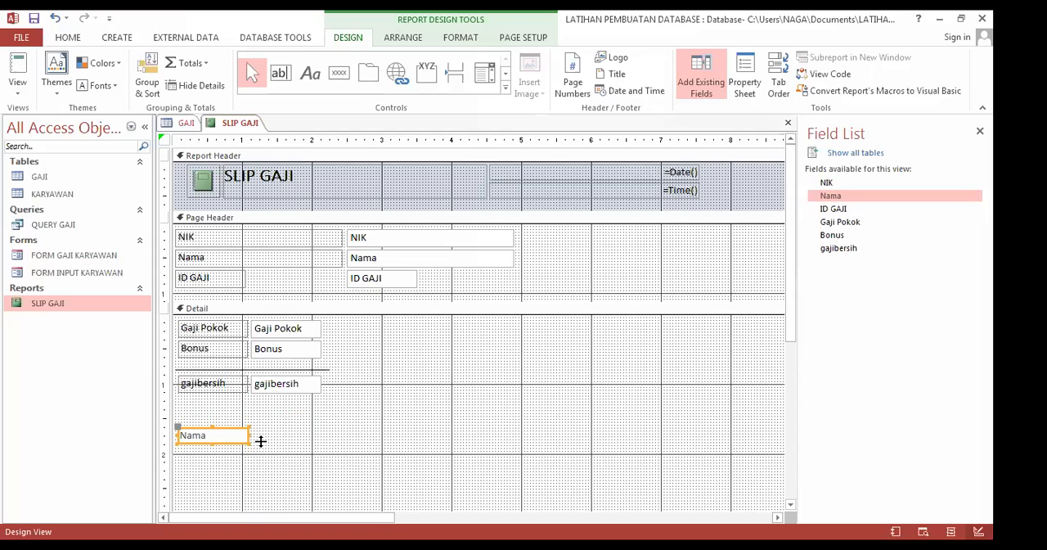
scroll(255, 425, down, 3)
drag(229, 297, 228, 304)
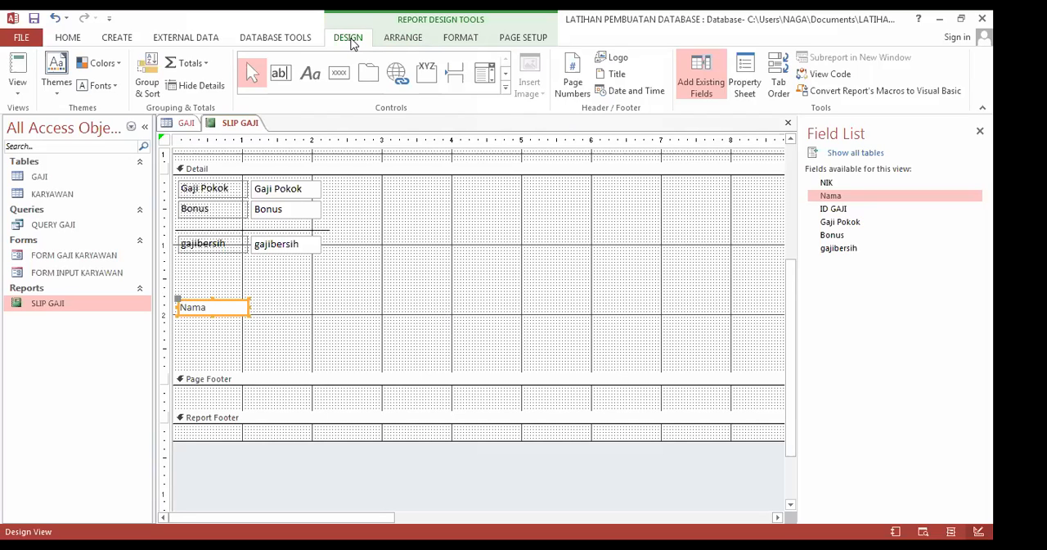
Step: Add a label reading "Penerima" just above the Nama text box in the Detail section
click(310, 77)
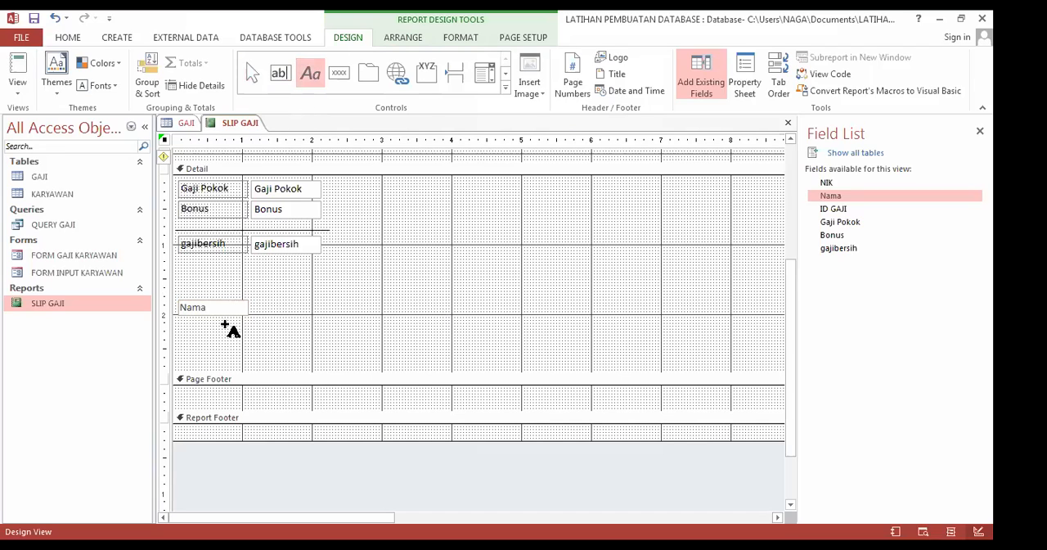
click(202, 275)
text(Penerima)
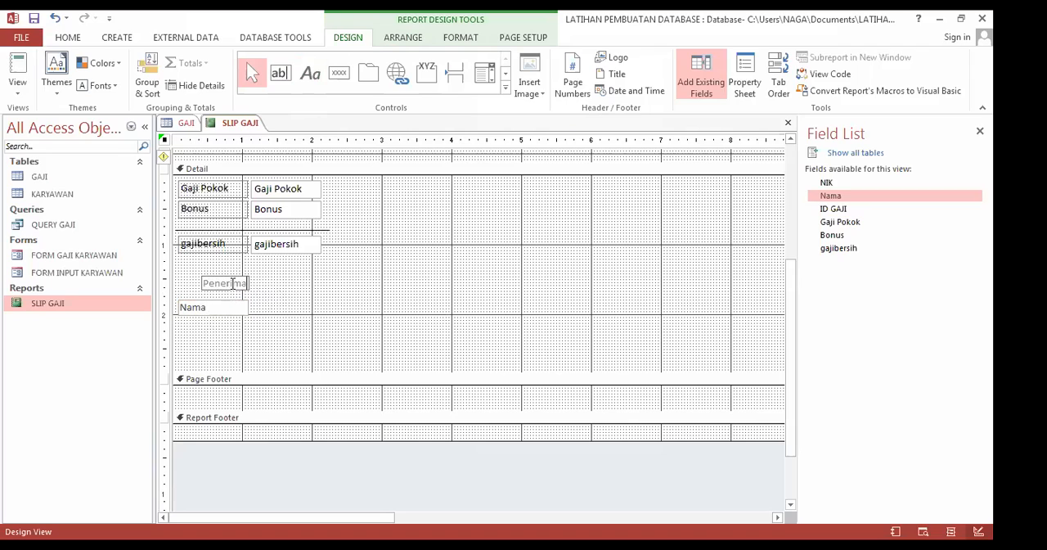
drag(245, 283, 202, 284)
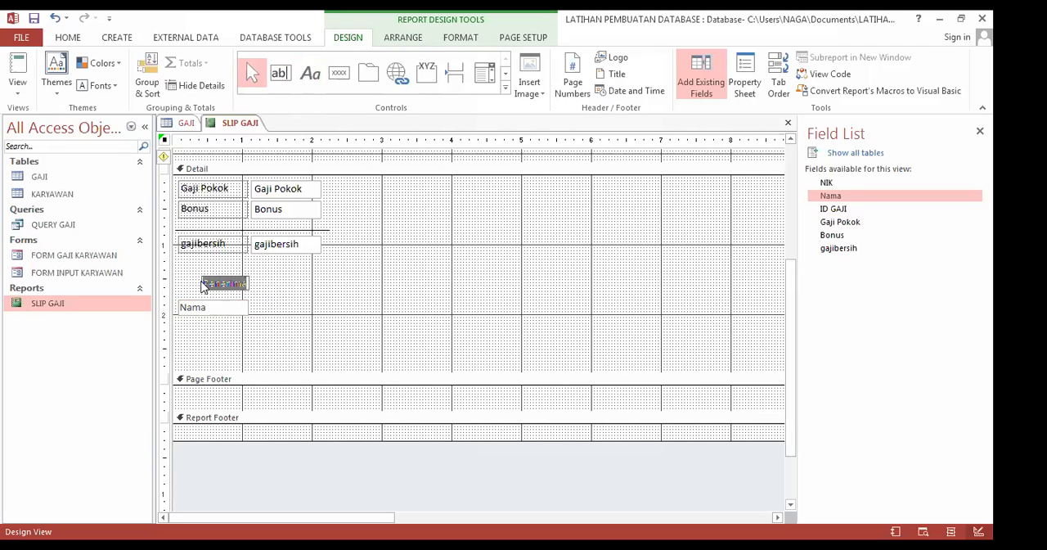
click(74, 37)
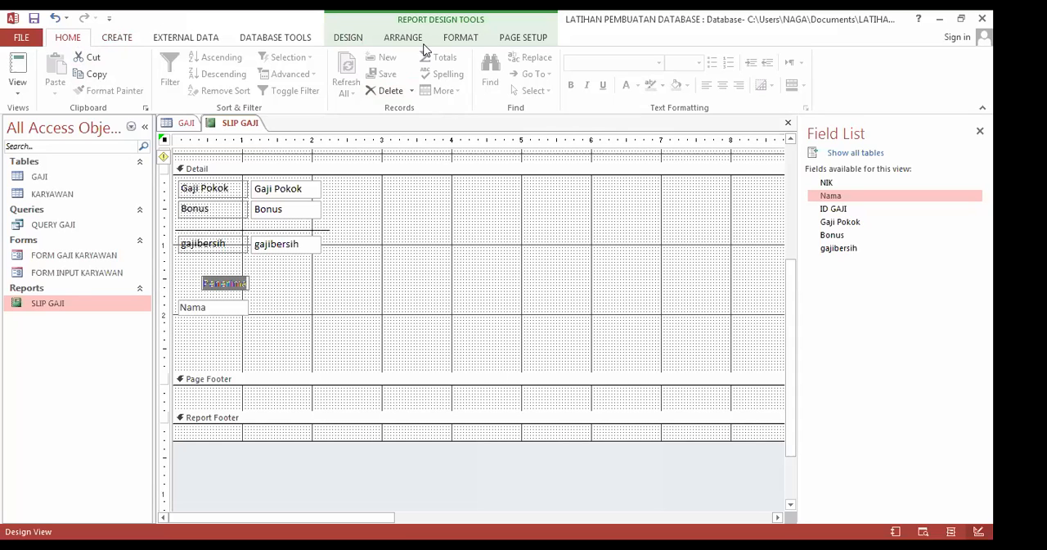
click(461, 38)
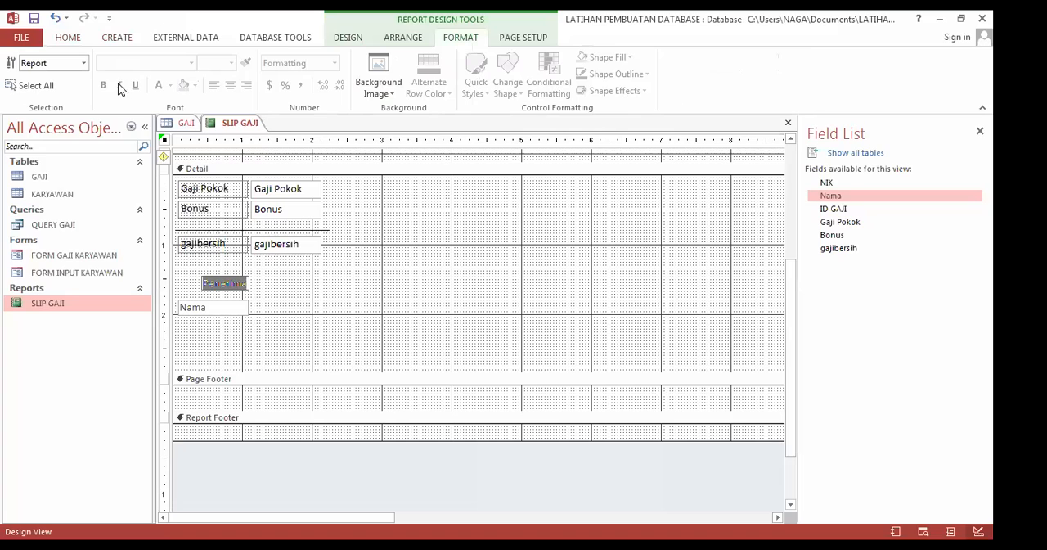
click(228, 286)
click(236, 221)
scroll(214, 219, up, 2)
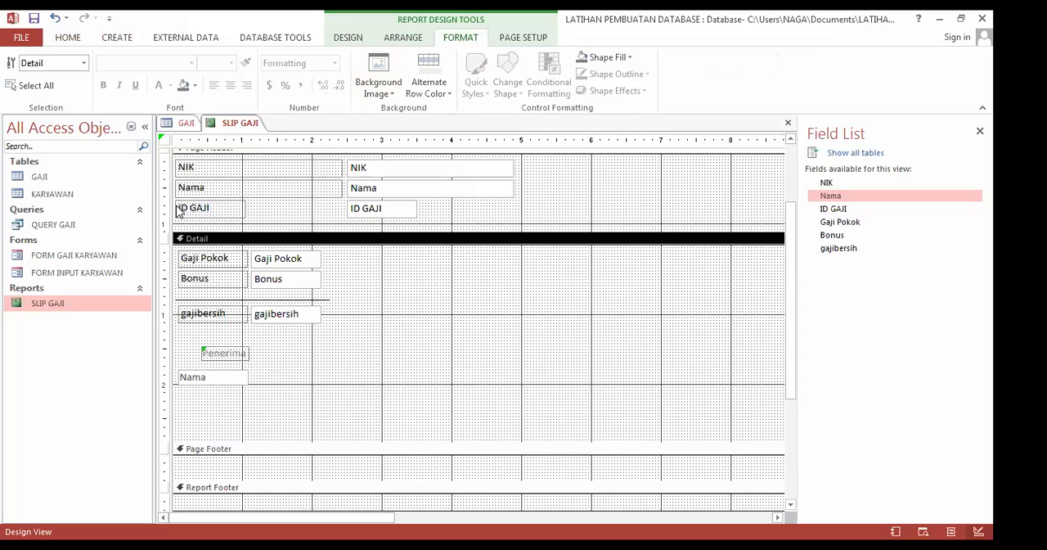
scroll(179, 211, up, 2)
key(ctrl+a)
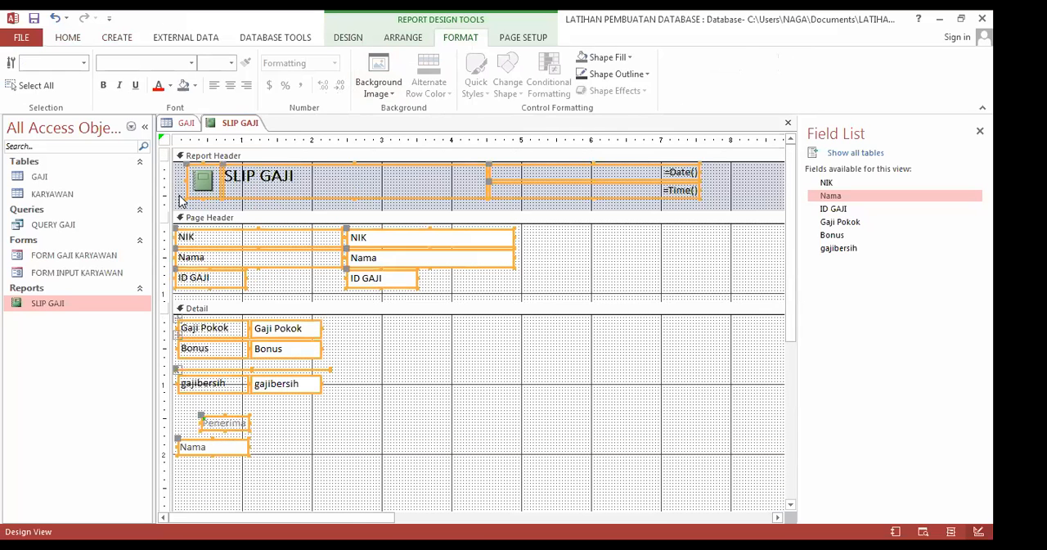
scroll(226, 236, down, 2)
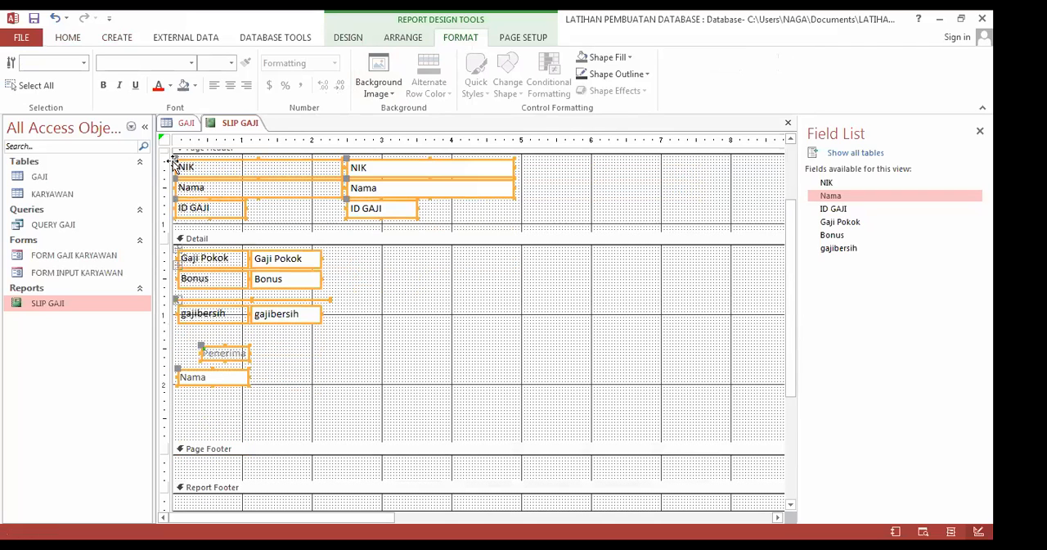
click(206, 353)
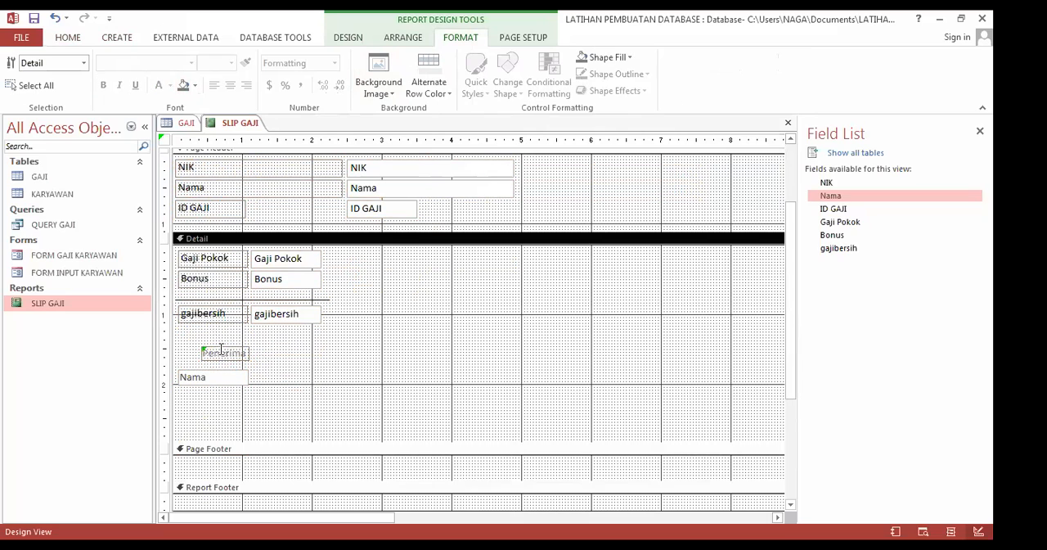
Step: Set the font colour of the Penerima label and the Nama text box below it to black
click(221, 350)
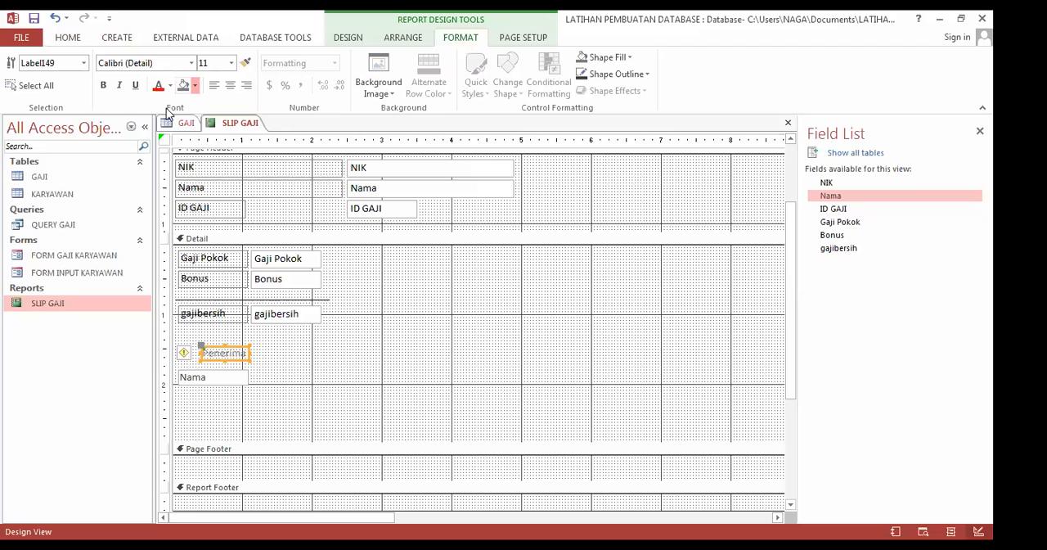
click(169, 85)
click(251, 358)
click(221, 358)
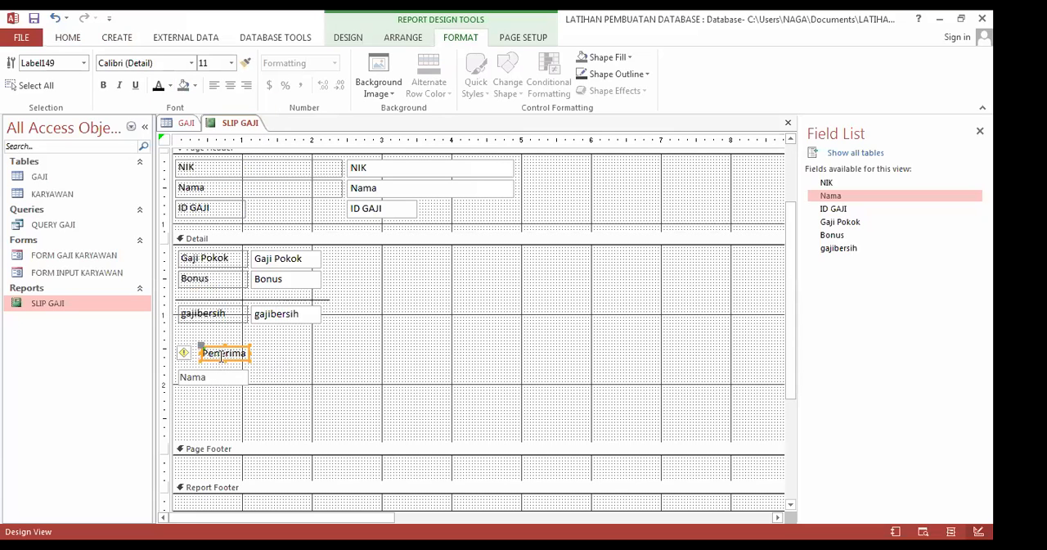
click(188, 377)
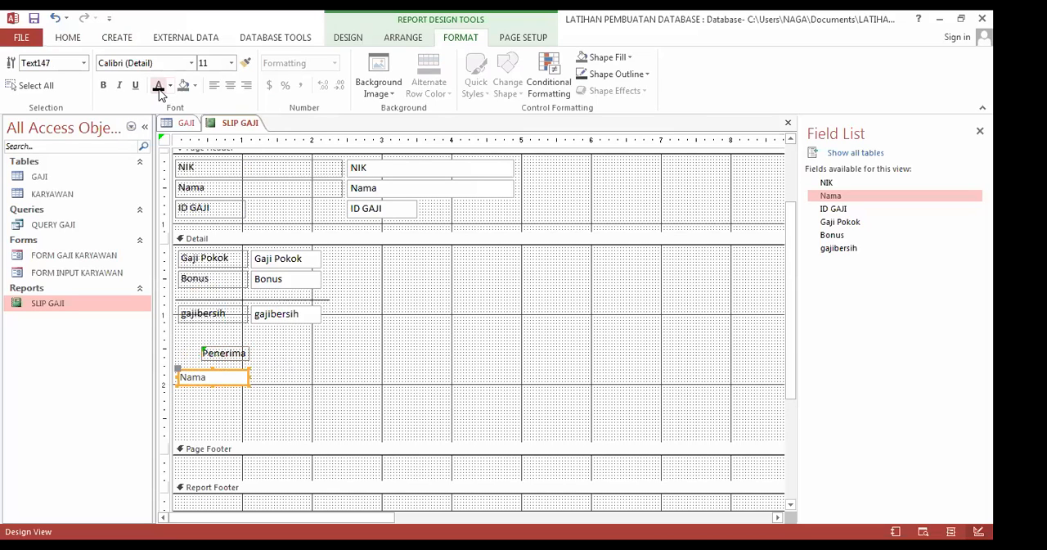
Step: Move the Nama text box further down to leave signature space beneath the Penerima label
key(Down)
key(Down)
key(Down)
key(Down)
key(Down)
key(Down)
key(Down)
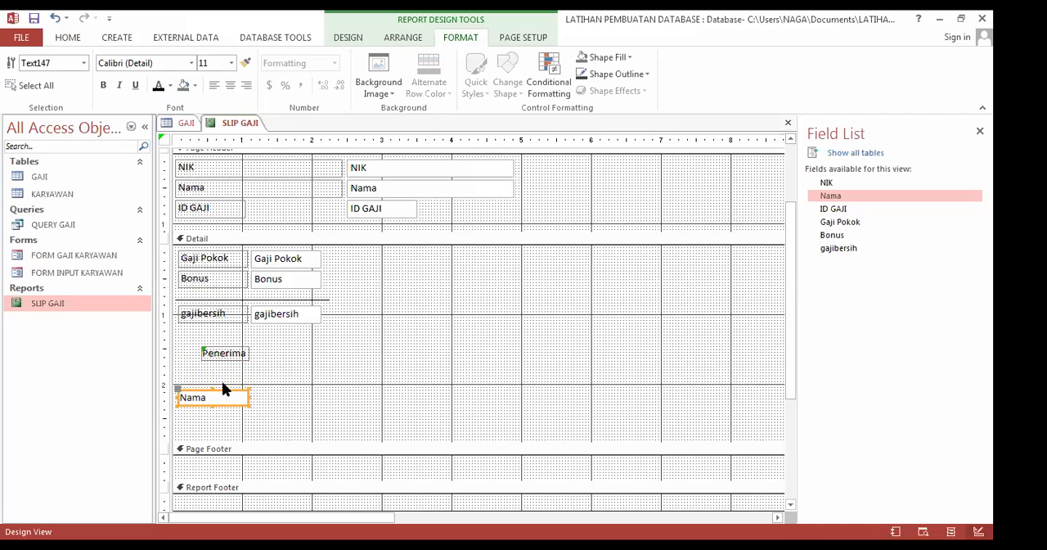
key(Down)
key(Down)
key(Down)
key(Down)
key(Down)
key(Down)
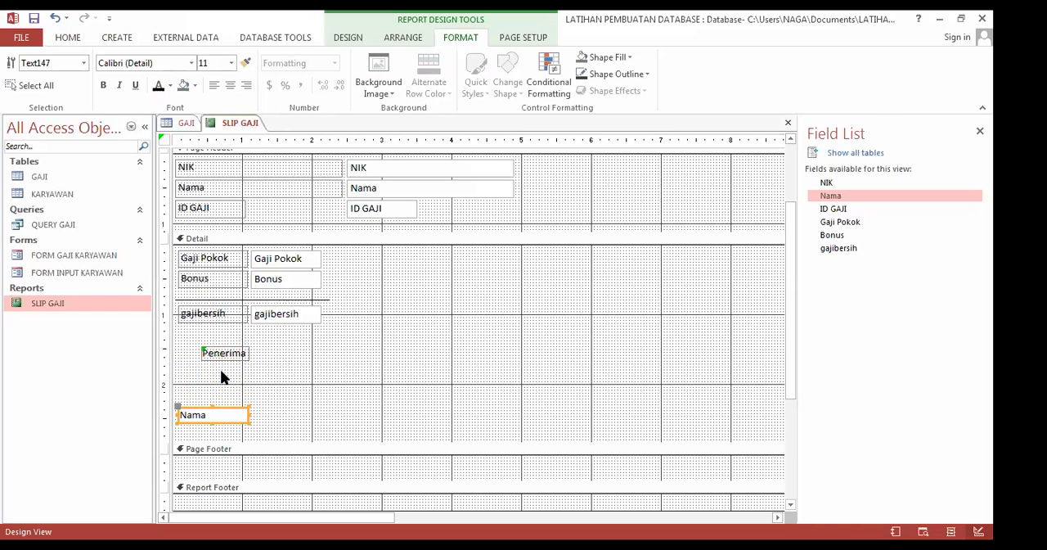
Step: Centre the text inside the Nama text box below the Penerima label
click(216, 350)
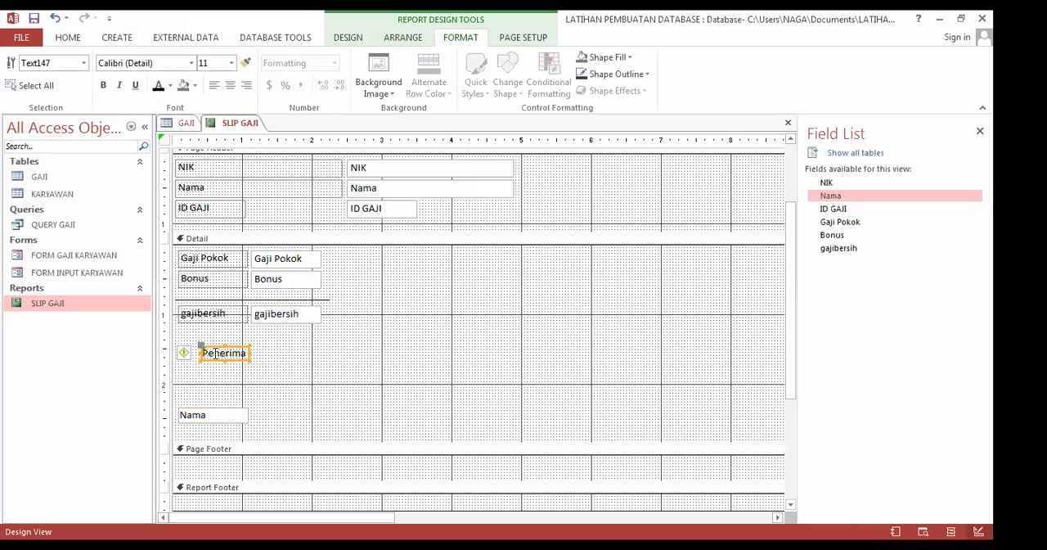
click(204, 419)
click(230, 85)
Step: Shift the Penerima label left so it sits centred above the Nama text box, and centre its text
click(226, 354)
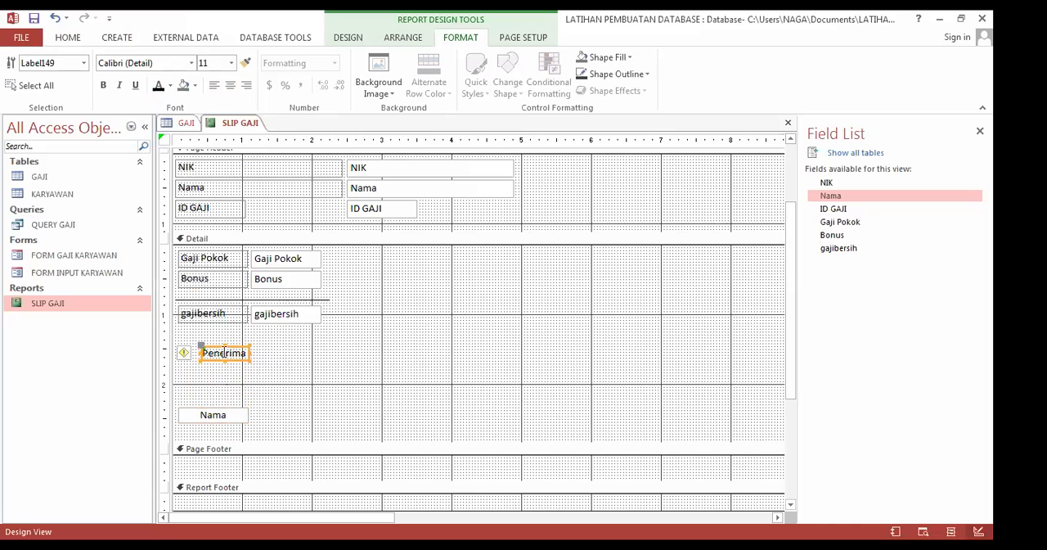
key(Left)
key(Left)
key(Left)
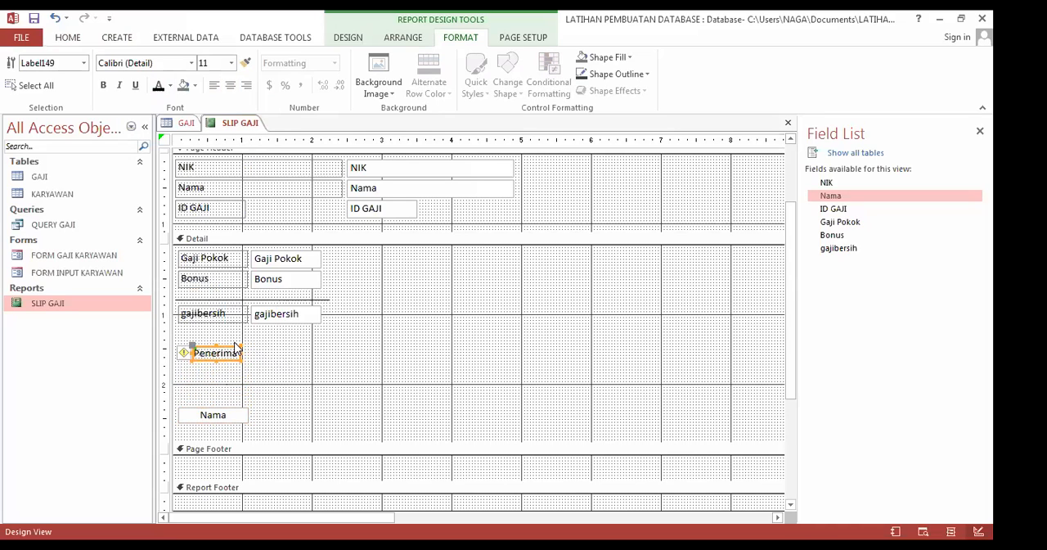
key(Left)
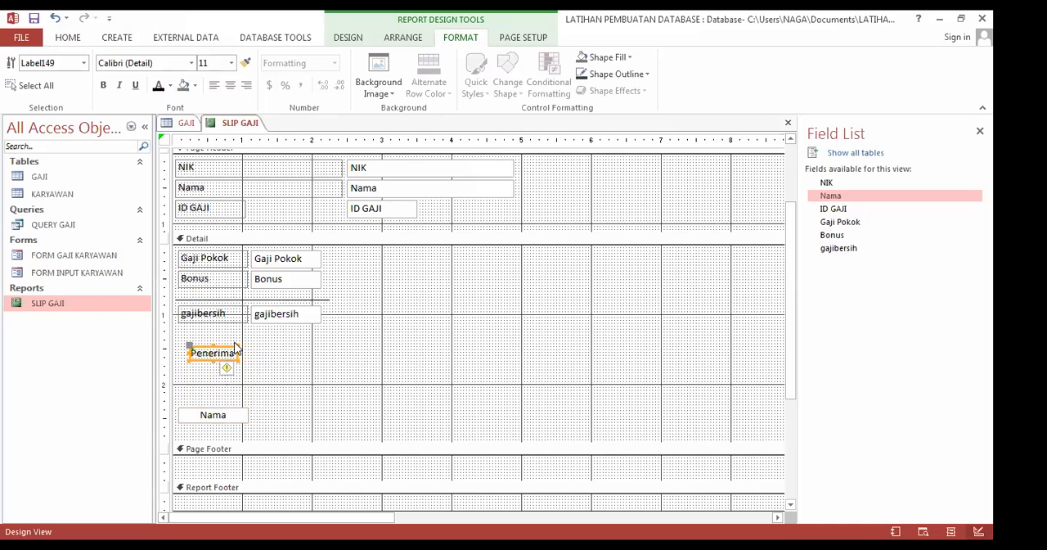
click(267, 378)
click(215, 353)
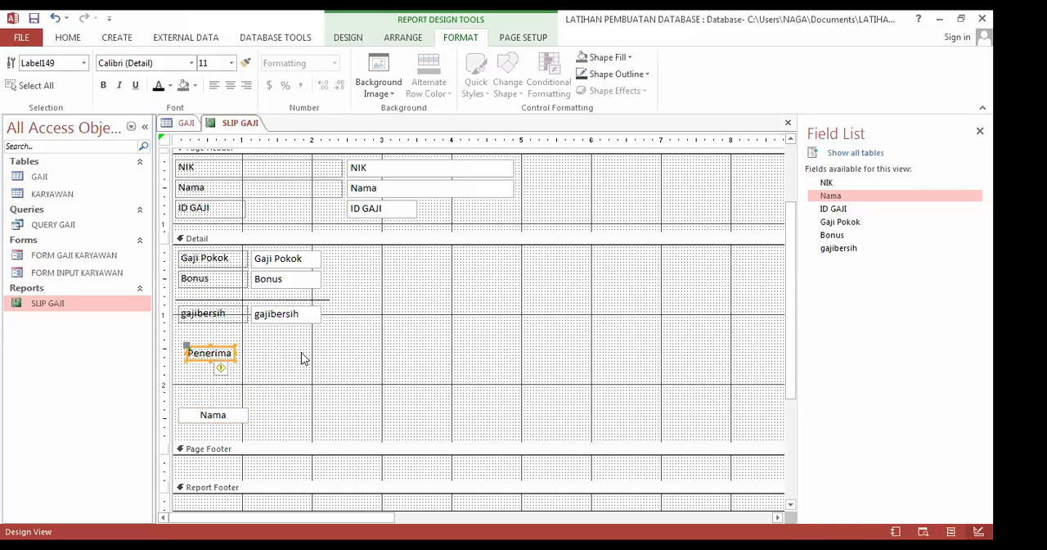
click(278, 368)
click(221, 360)
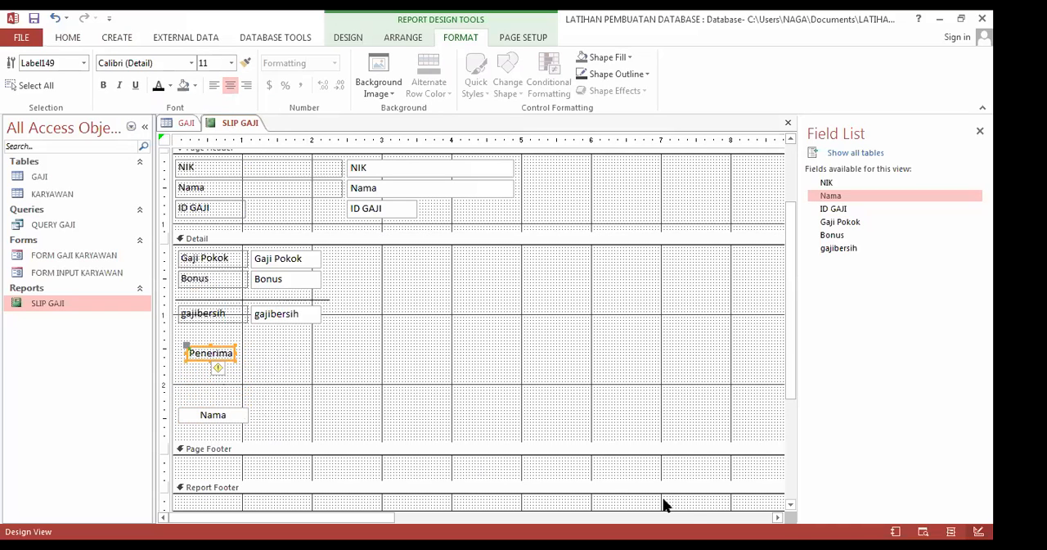
Step: Set the shape fill and shape outline of the Nama text box below the Penerima label to transparent
click(872, 545)
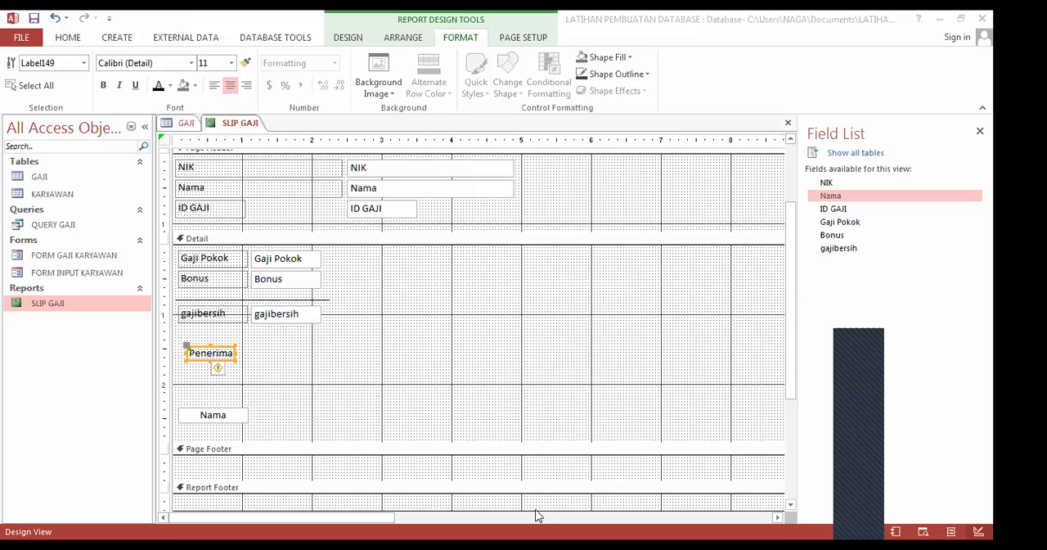
click(202, 415)
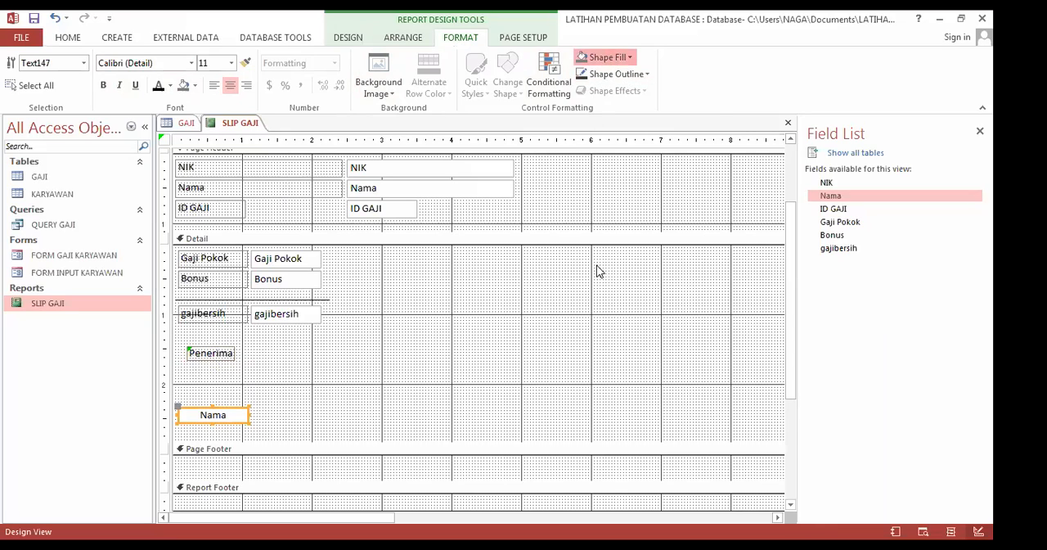
click(606, 57)
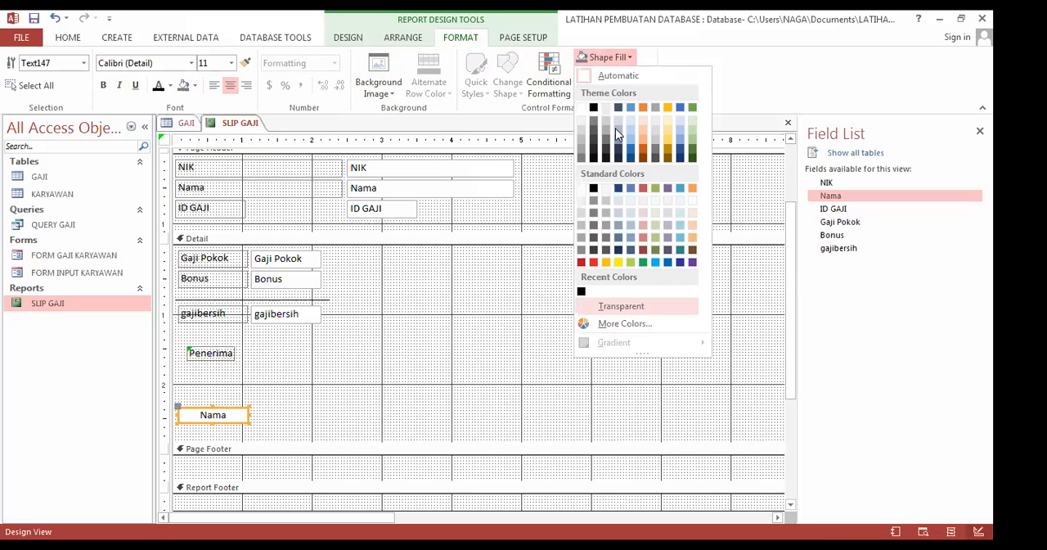
click(613, 75)
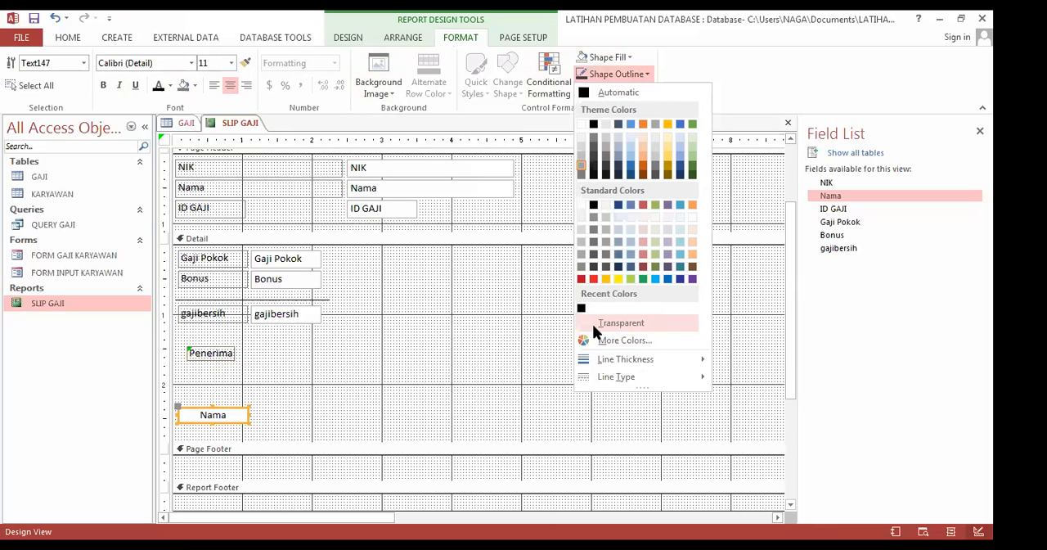
click(336, 392)
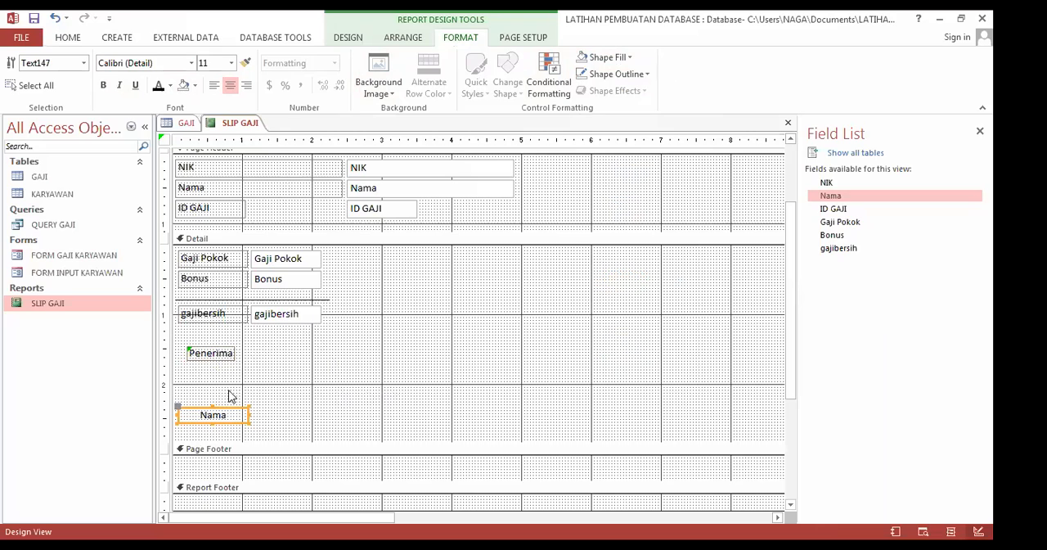
Step: Save the SLIP GAJI report and display it in report view to check the signature block
right_click(233, 131)
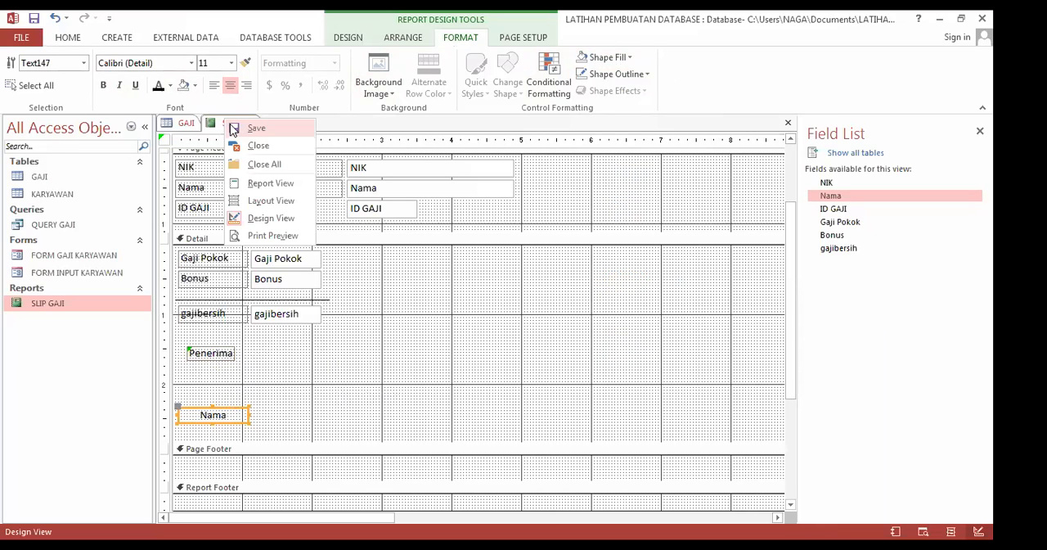
click(234, 129)
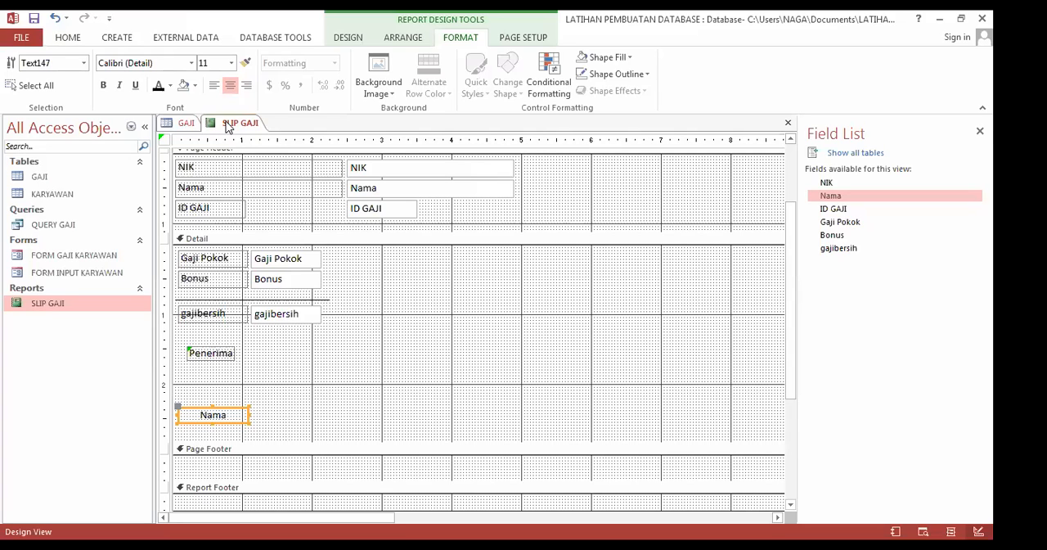
right_click(231, 131)
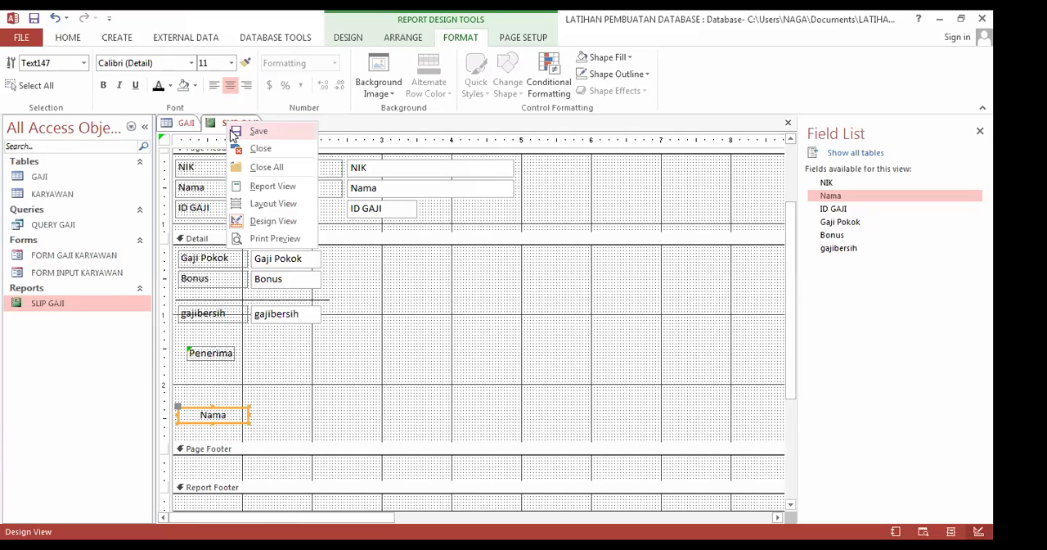
double_click(101, 304)
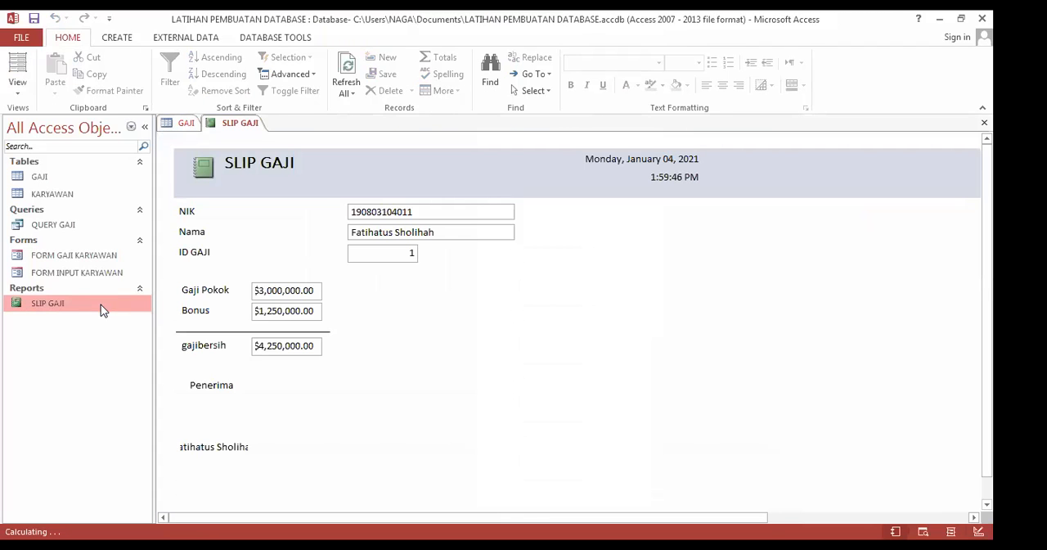
click(219, 447)
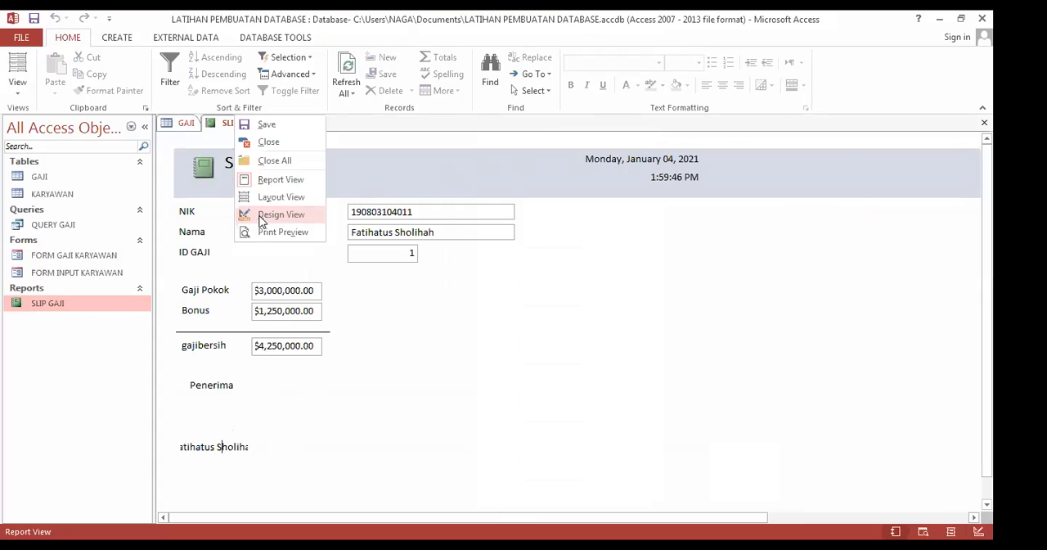
Step: Return to design view and widen the Nama text box below Penerima until its right edge reaches about 1.7 on the ruler
click(262, 216)
click(225, 482)
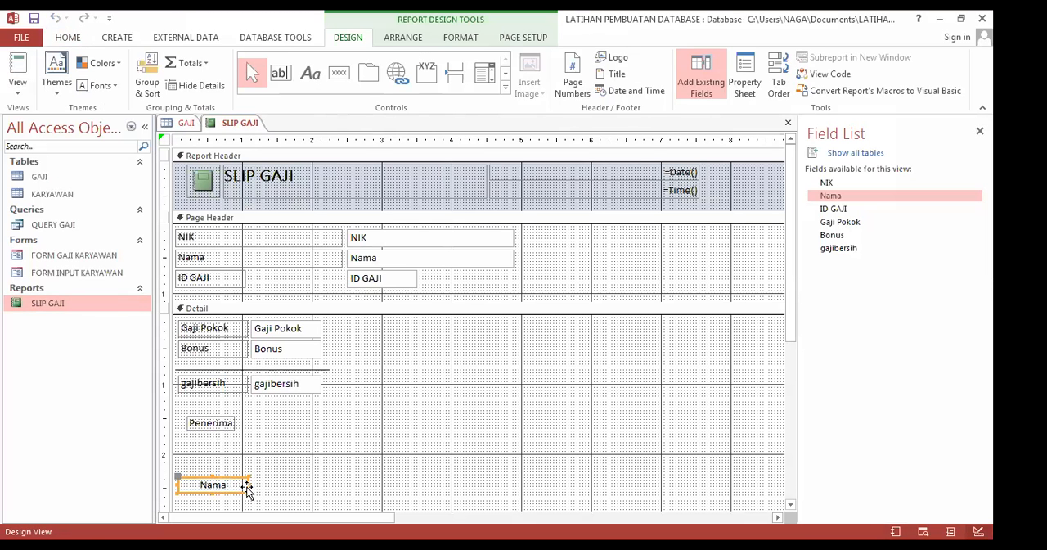
drag(250, 485, 273, 486)
click(228, 425)
click(272, 489)
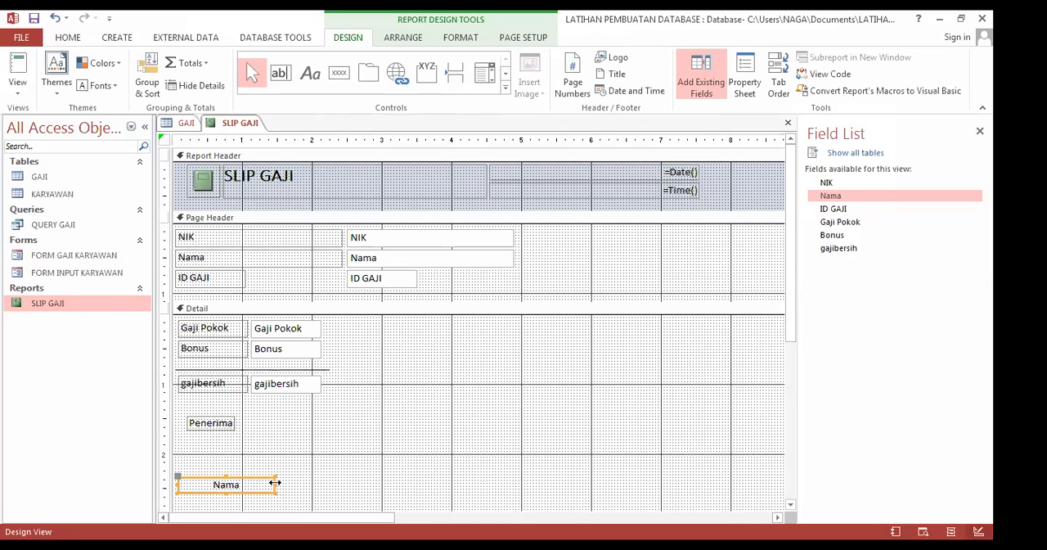
drag(275, 484, 293, 483)
Step: Move the Penerima label right so it sits centred above the widened Nama text box
click(221, 426)
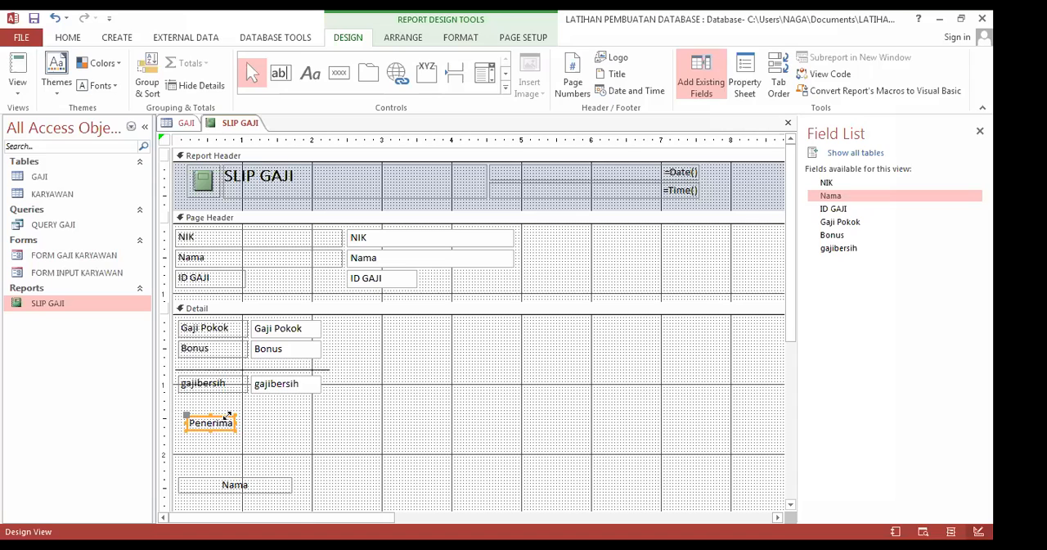
drag(187, 417, 218, 416)
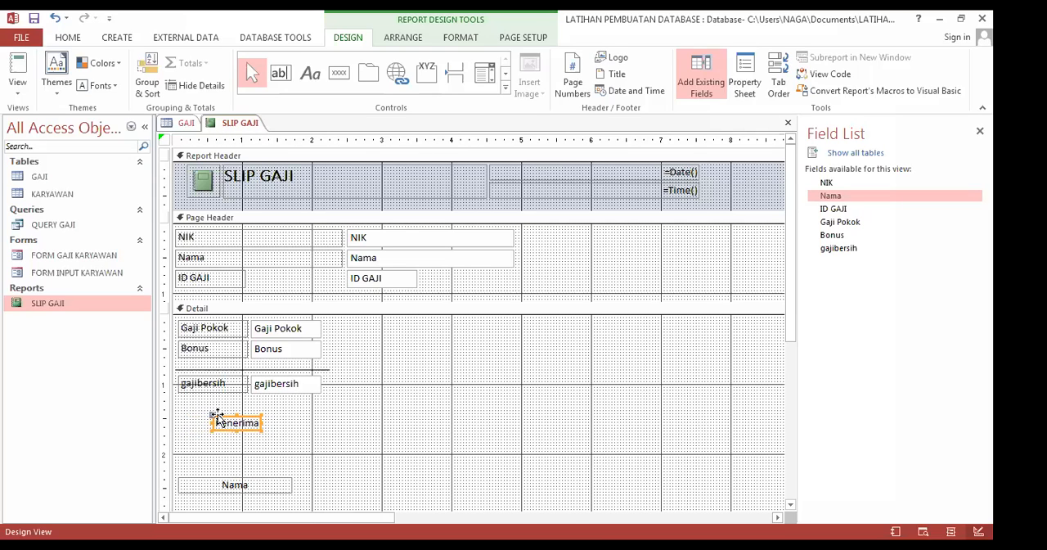
click(318, 441)
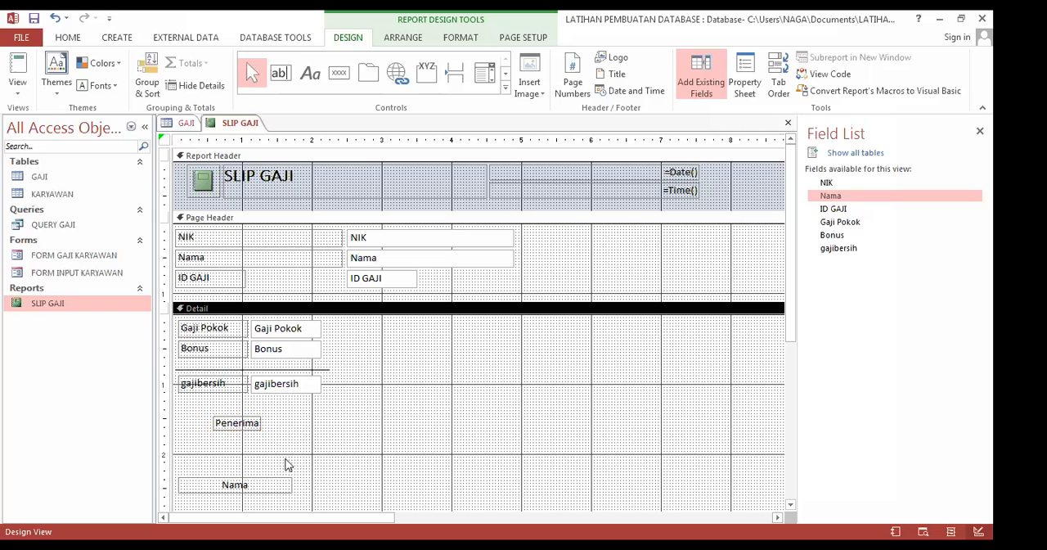
Step: Move the Nama text box slightly further down in the Detail section, beneath the Penerima label
scroll(280, 466, down, 2)
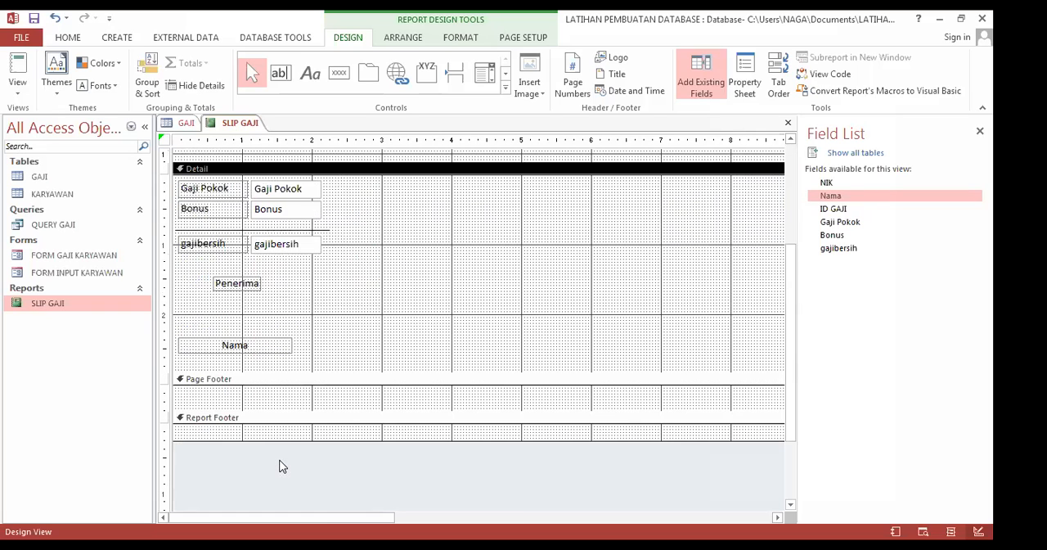
scroll(280, 466, up, 1)
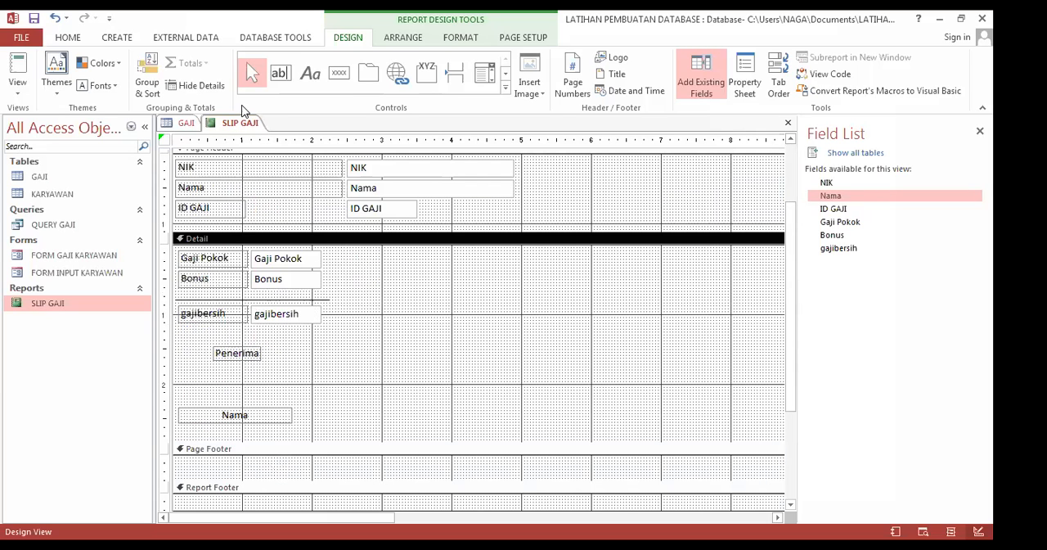
click(245, 415)
drag(245, 415, 246, 421)
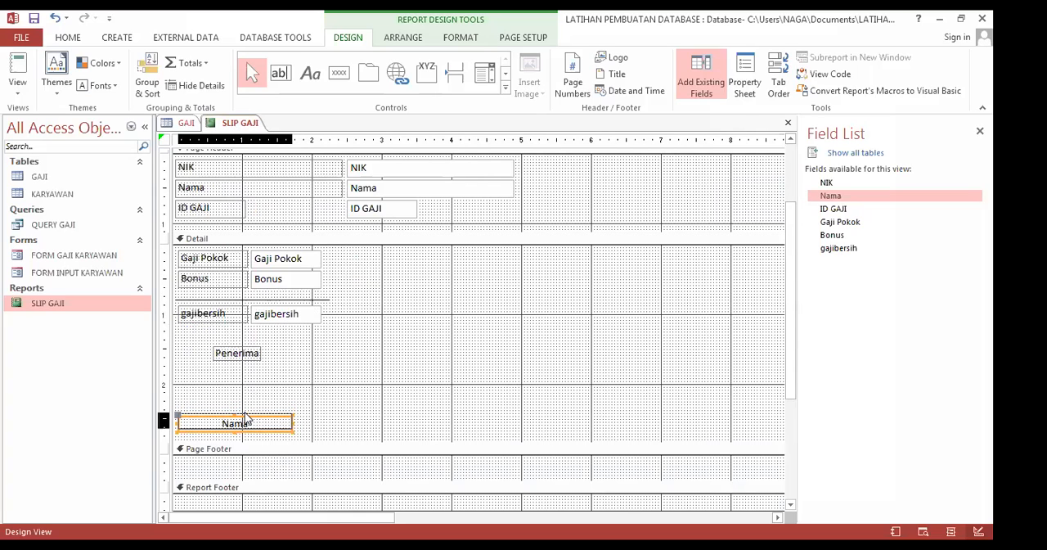
click(365, 334)
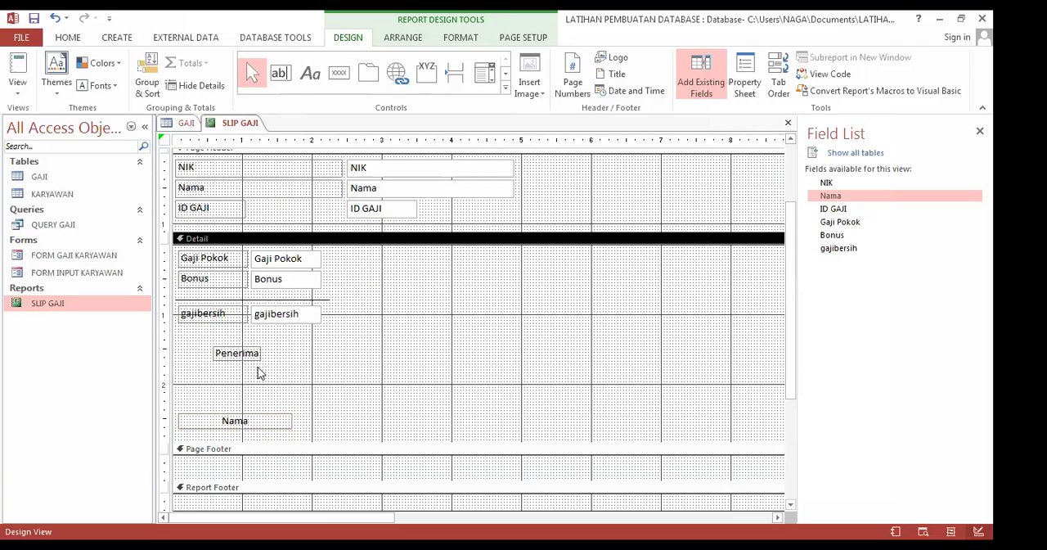
Step: Close the SLIP GAJI report with its changes saved and the GAJI table, and reopen the report in report view
right_click(219, 122)
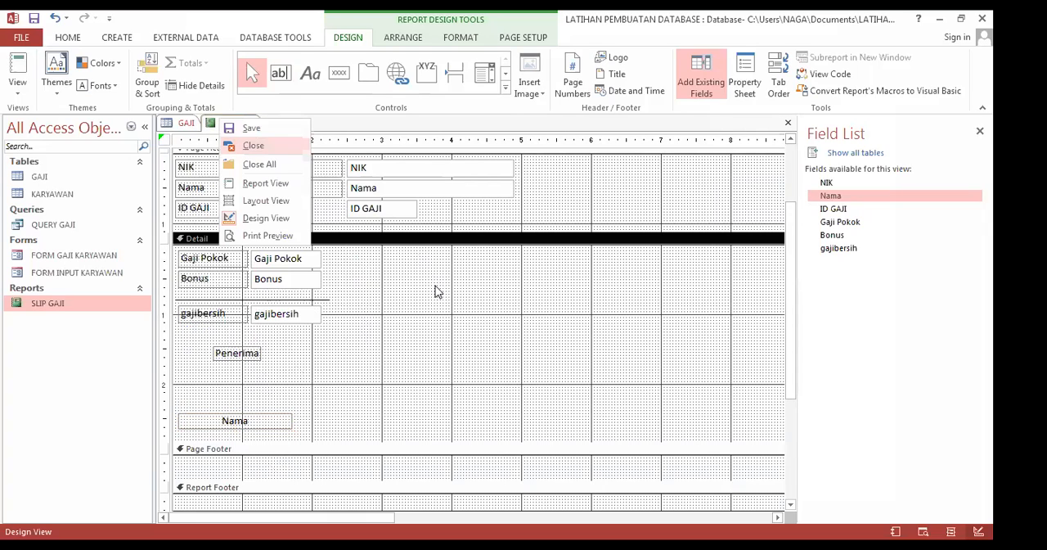
click(259, 148)
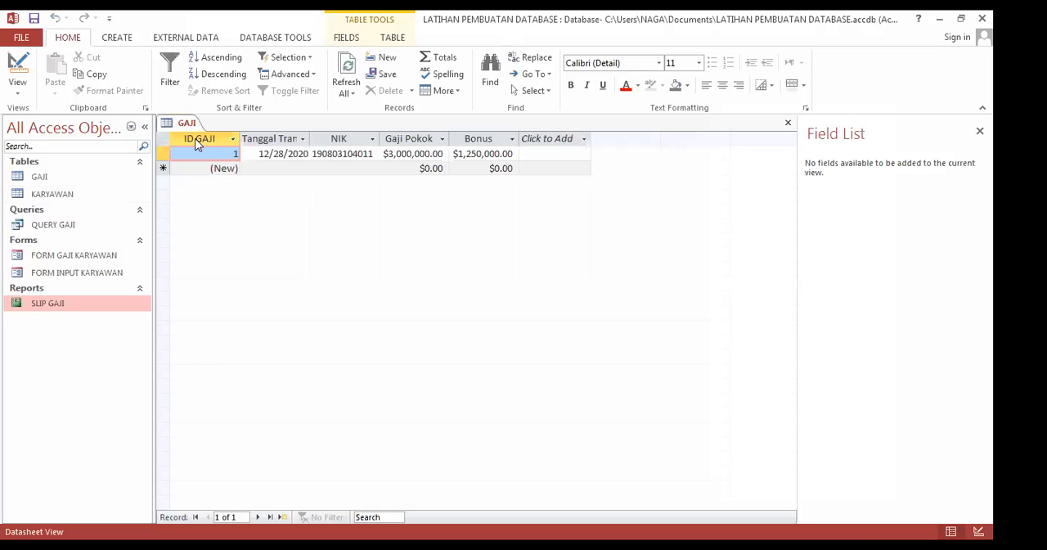
right_click(189, 121)
click(224, 145)
double_click(55, 305)
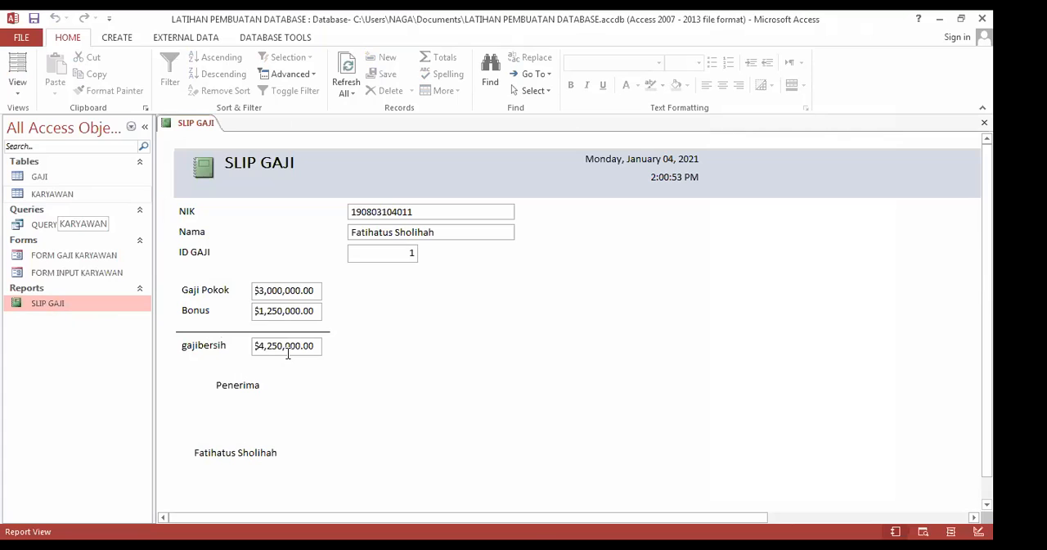
Step: Switch the SLIP GAJI report to design view
right_click(195, 124)
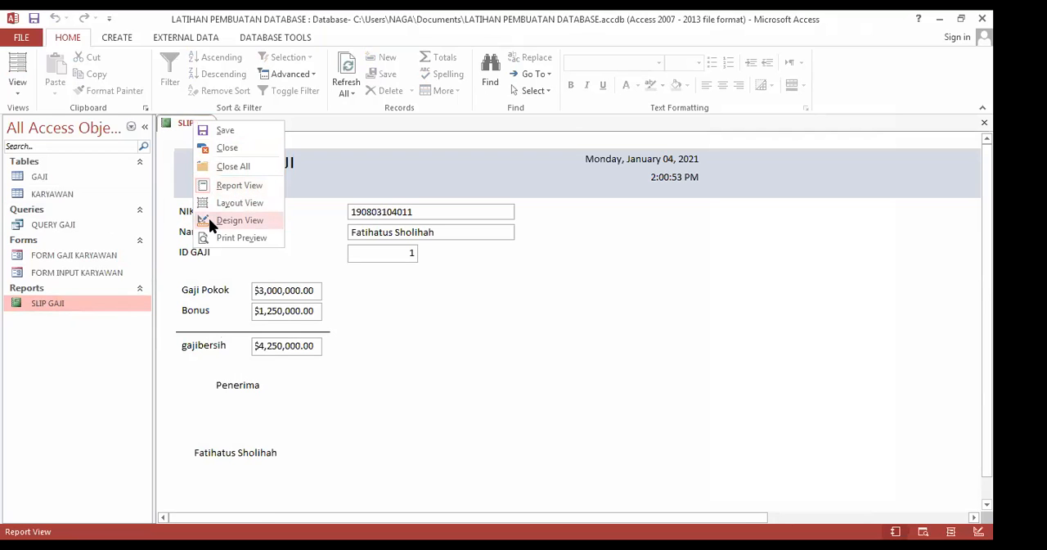
click(210, 219)
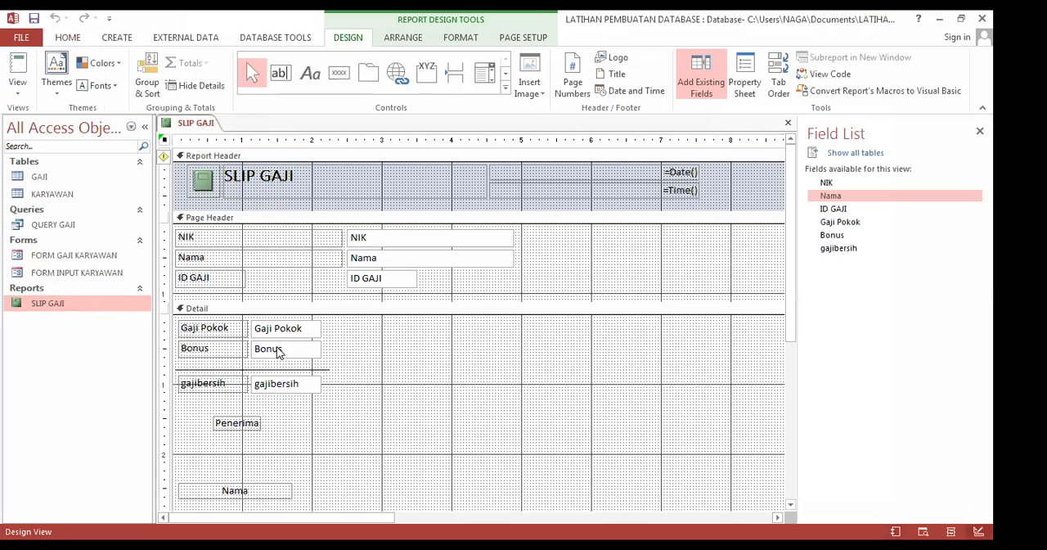
Step: Centre the text in the Gaji Pokok and Bonus text boxes of the Detail section
click(259, 328)
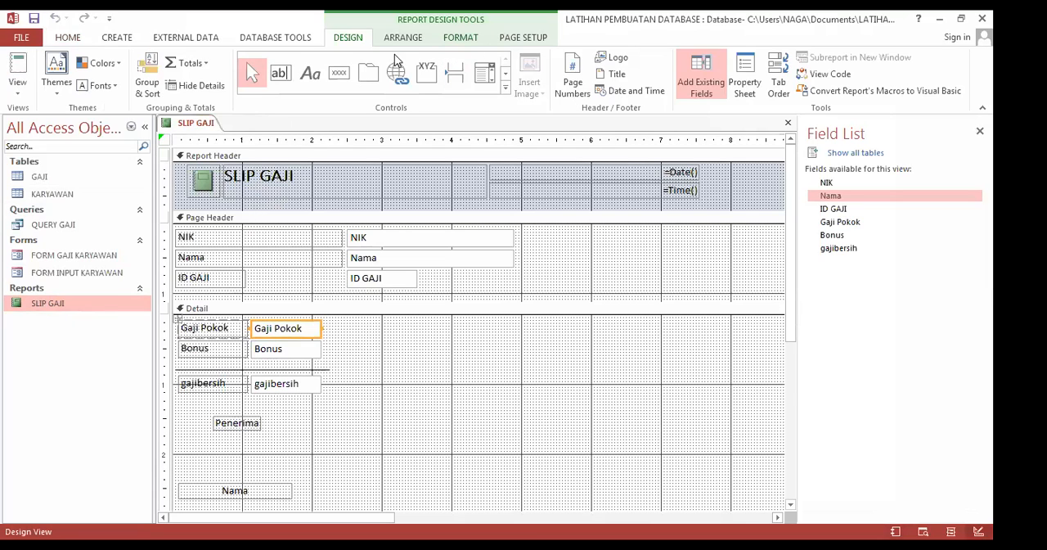
scroll(174, 78, down, 2)
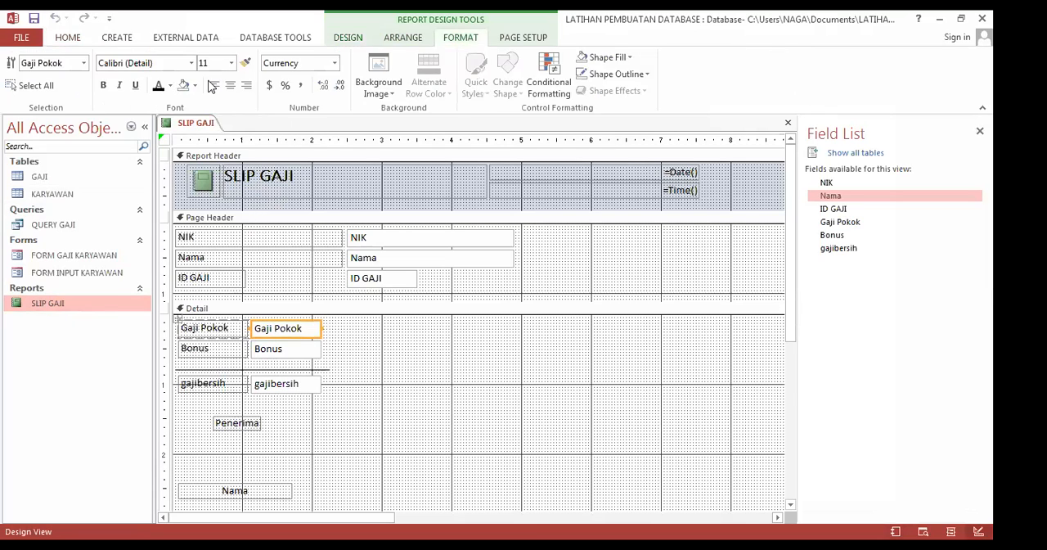
click(230, 85)
click(279, 351)
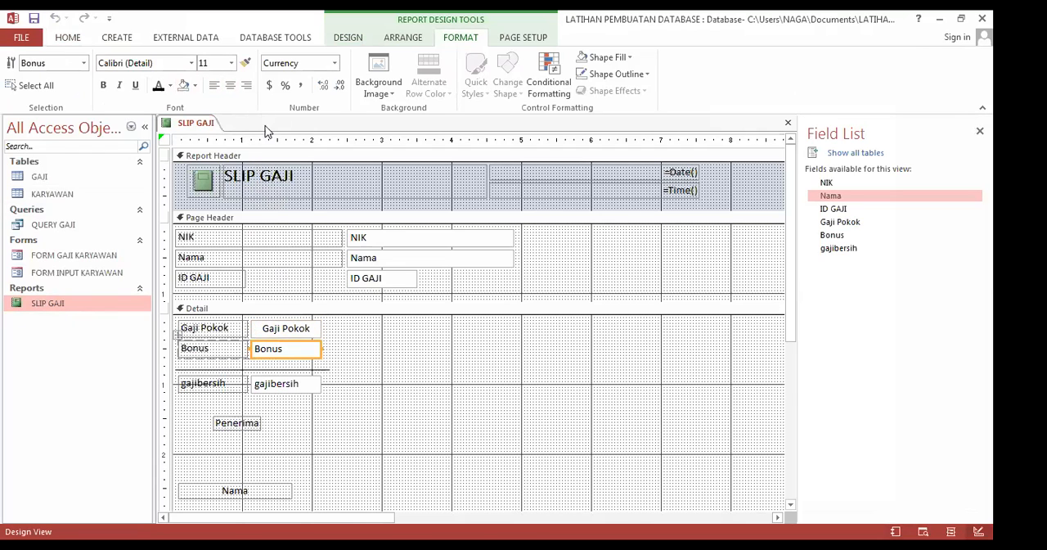
key(ctrl+e)
click(278, 383)
Step: Right-align the text in the Gaji Pokok, Bonus and gajibersih text boxes of the Detail section
click(286, 328)
key(ctrl+r)
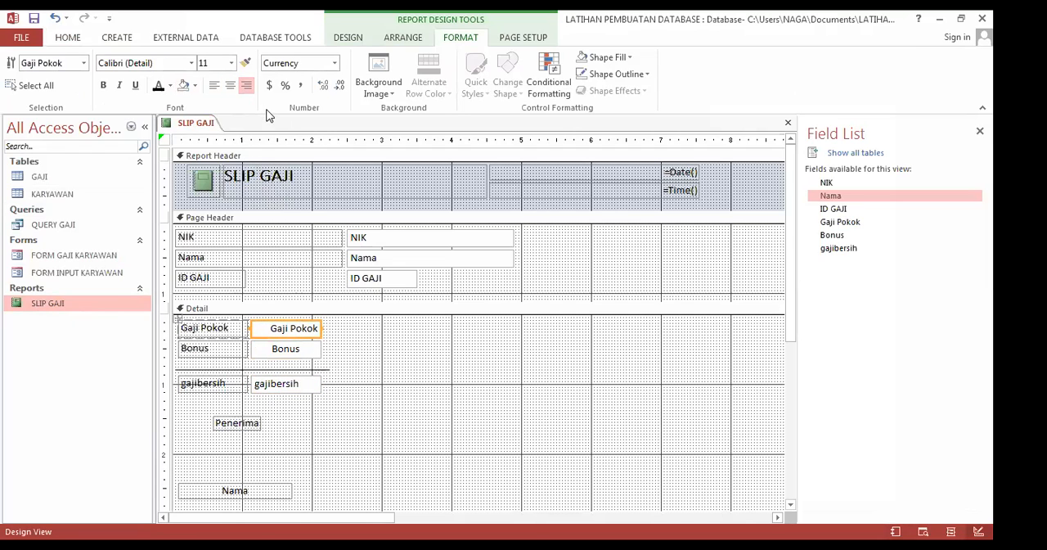
click(296, 348)
key(ctrl+r)
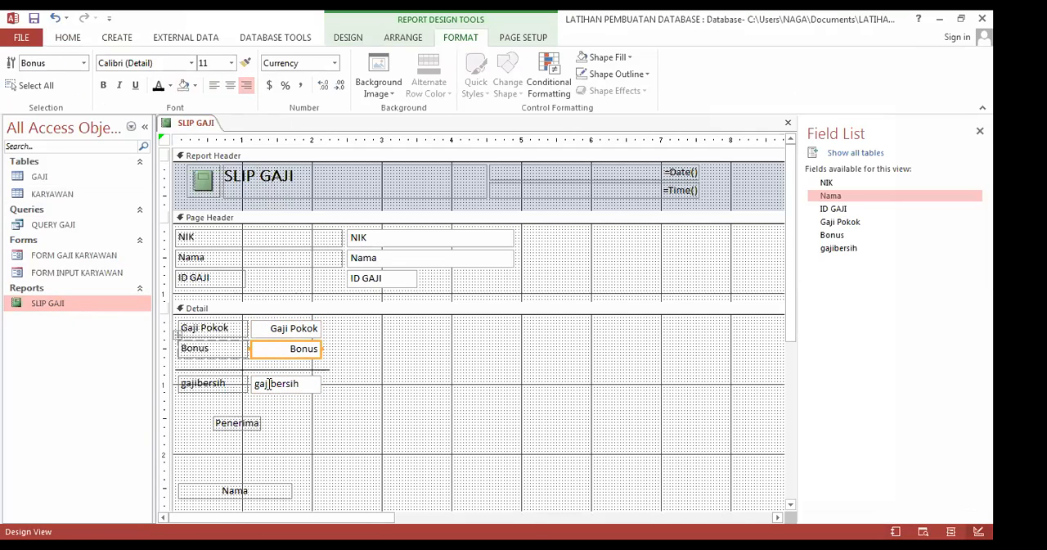
click(270, 385)
click(245, 85)
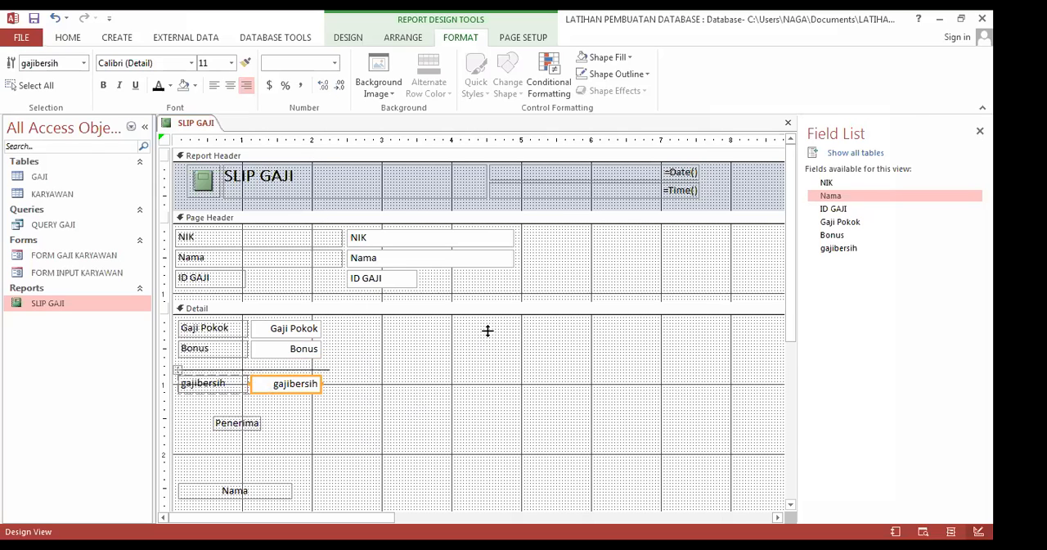
Step: Close the SLIP GAJI report with the alignment changes saved and reopen it in report view
right_click(183, 123)
click(198, 147)
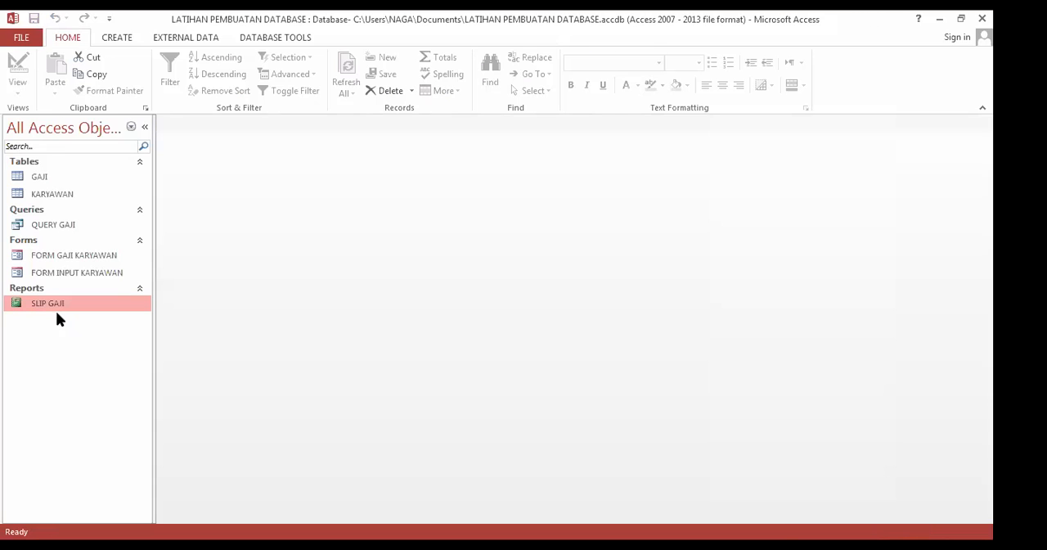
double_click(57, 306)
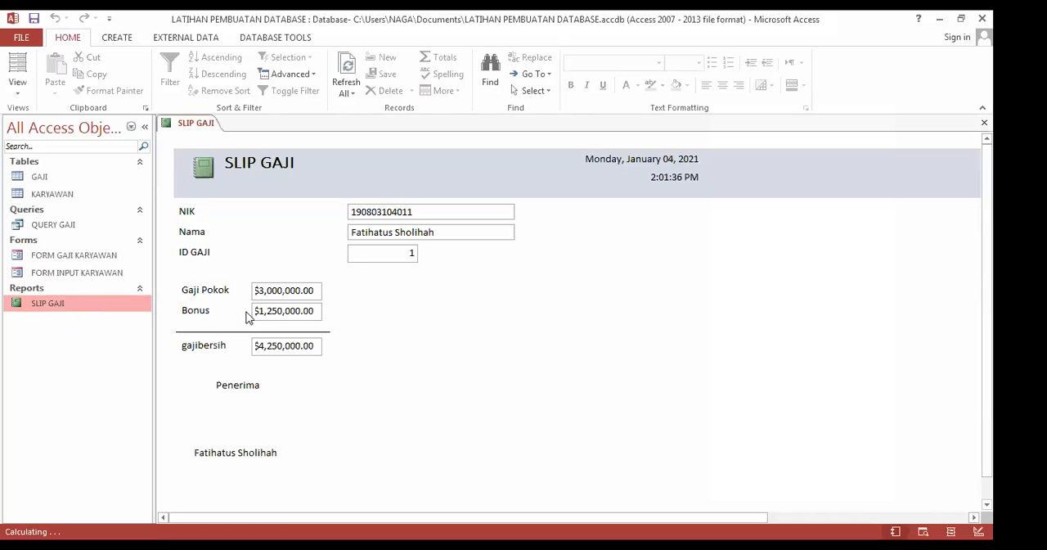
Step: In design view, change the caption of the gajibersih label in the Detail section to "Gaji Bersih"
right_click(185, 124)
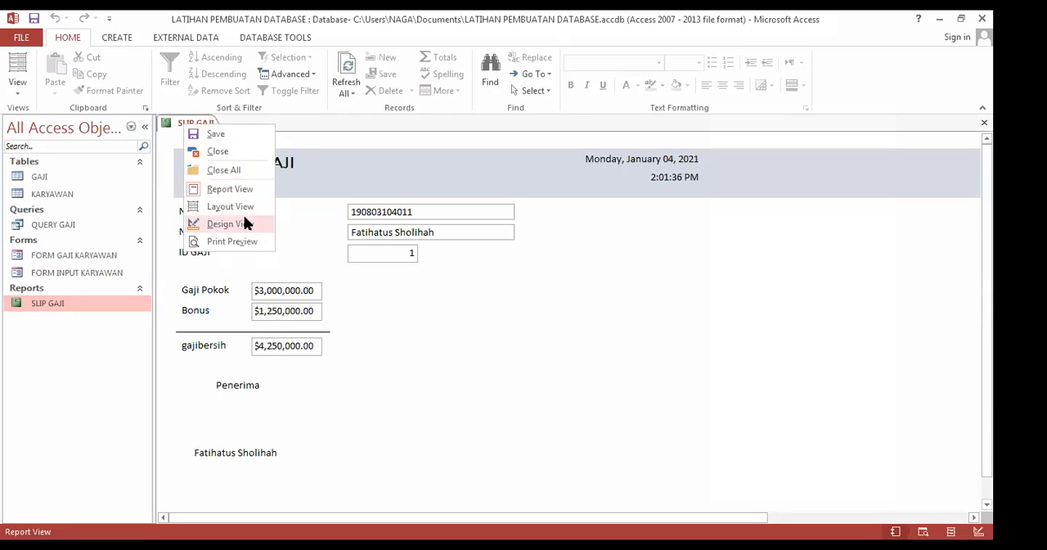
click(198, 385)
click(199, 384)
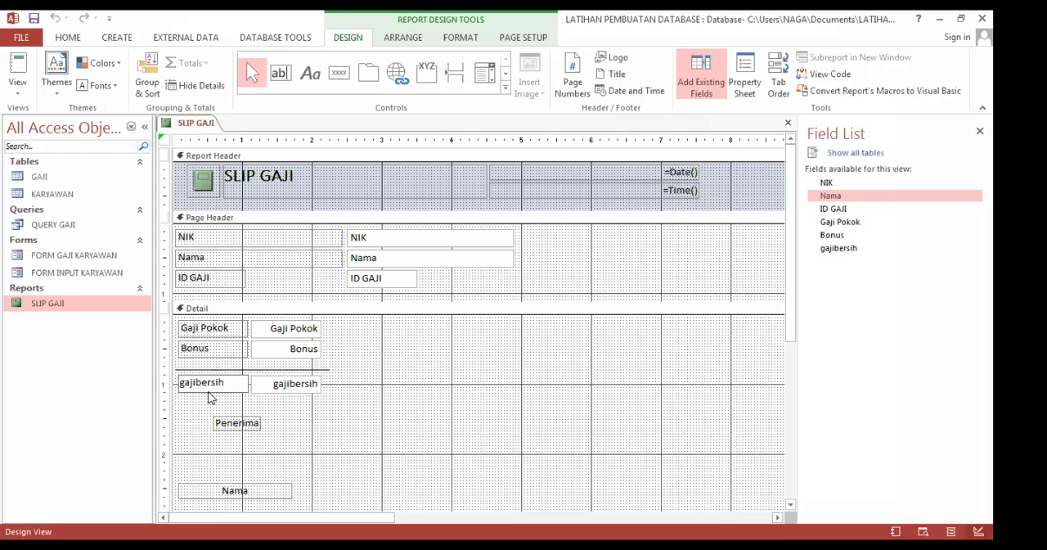
key(Delete)
text(B)
key(BackSpace)
text(G)
click(366, 369)
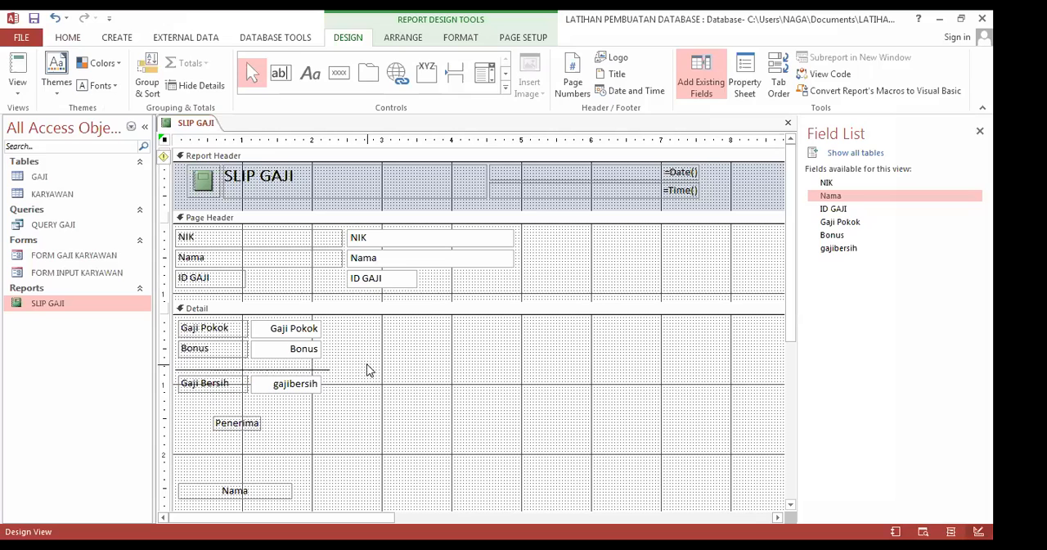
Step: Save the SLIP GAJI report design and close the report
right_click(205, 131)
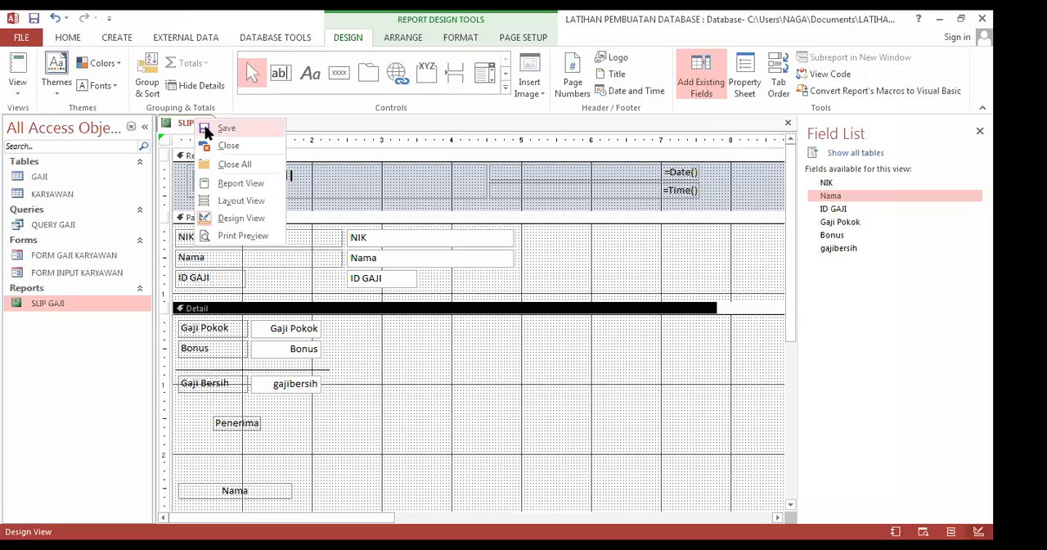
click(205, 129)
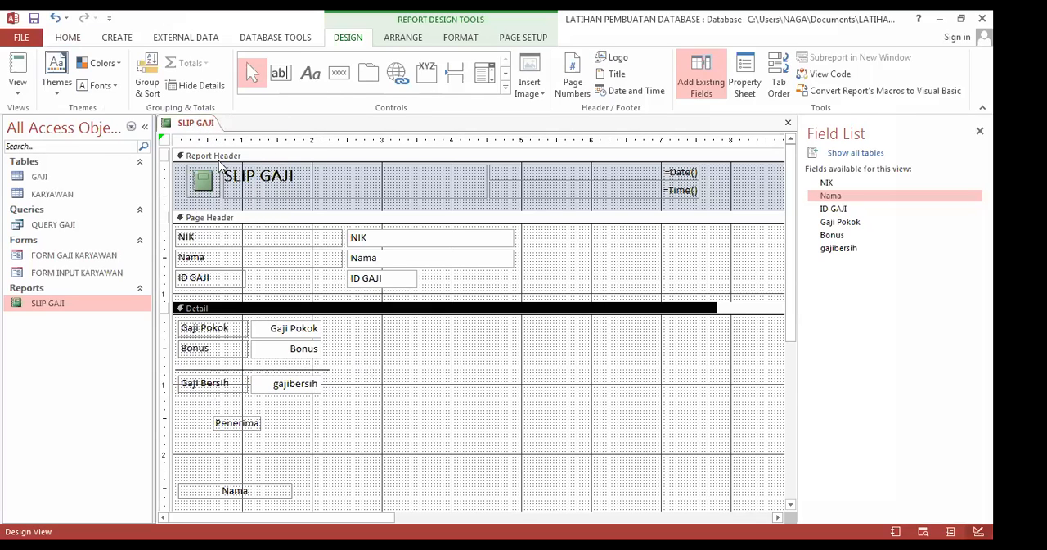
click(233, 423)
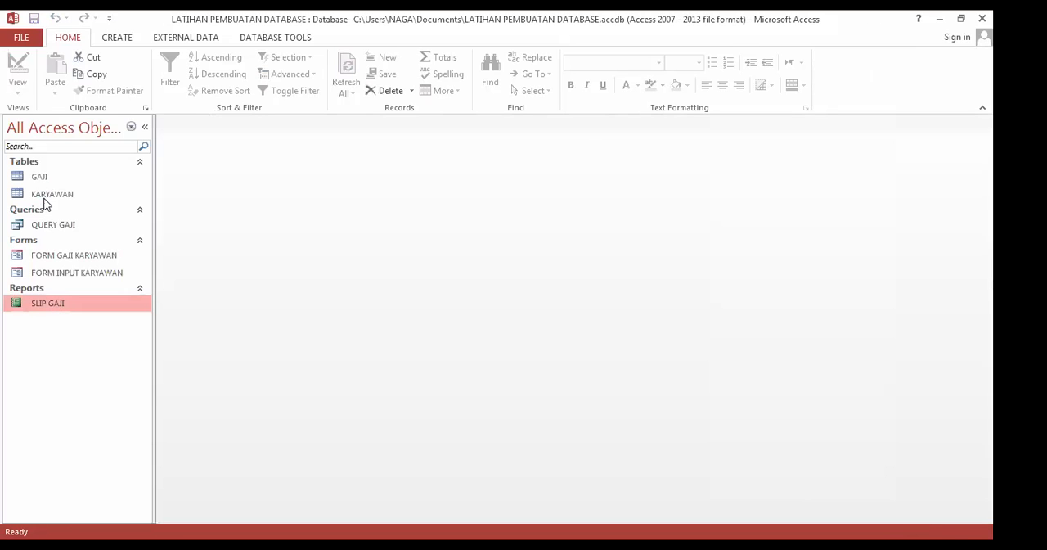
Step: Open the KARYAWAN table and go to the NIK cell of its blank new-record row
double_click(45, 197)
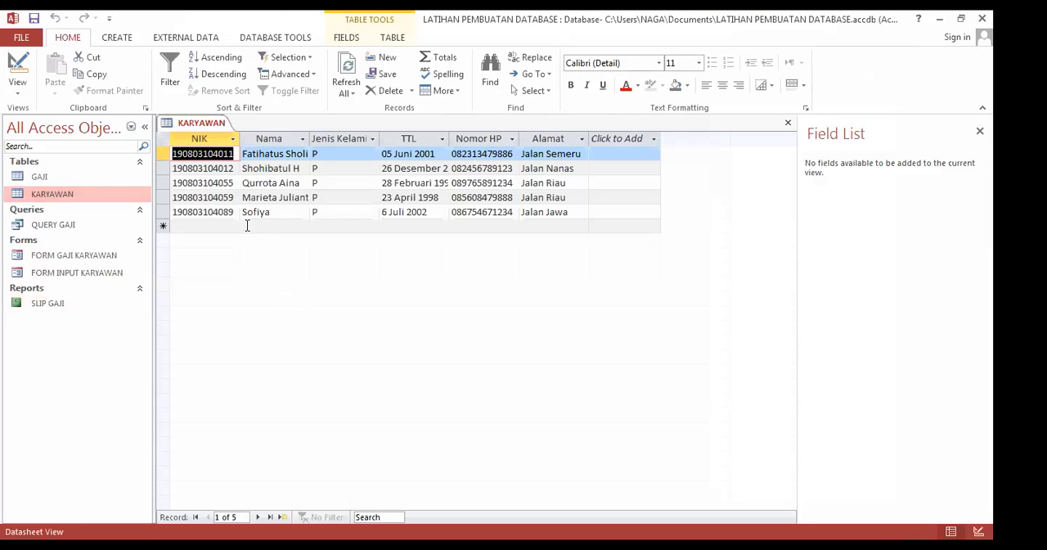
click(197, 225)
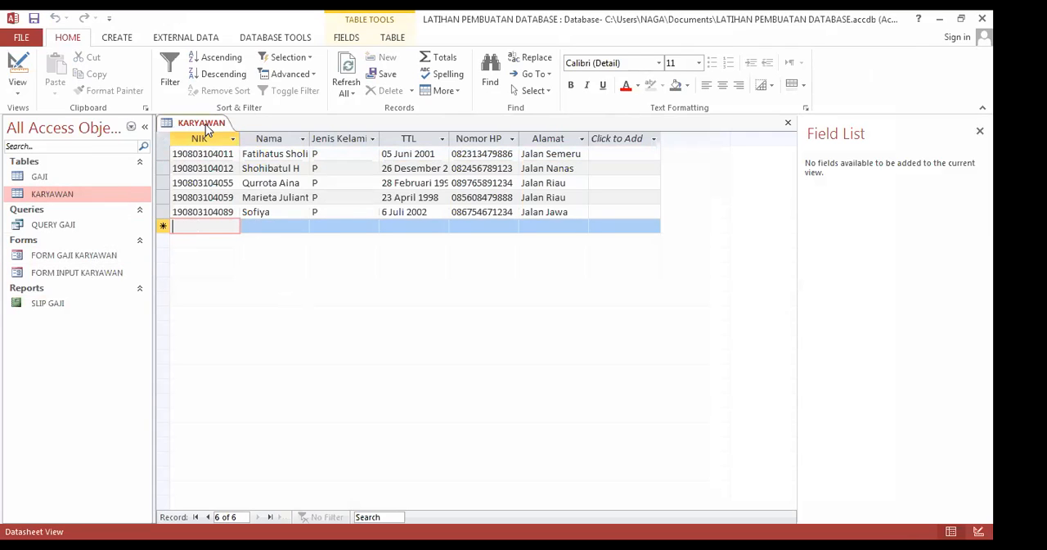
Step: Open FORM INPUT KARYAWAN, start a new record and fill in the employee's NIK
double_click(72, 273)
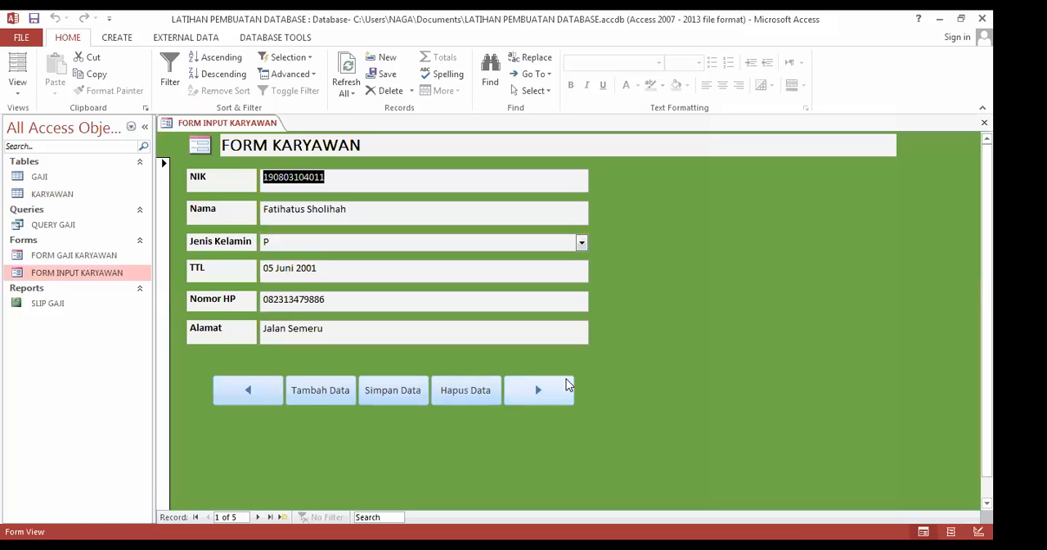
click(324, 392)
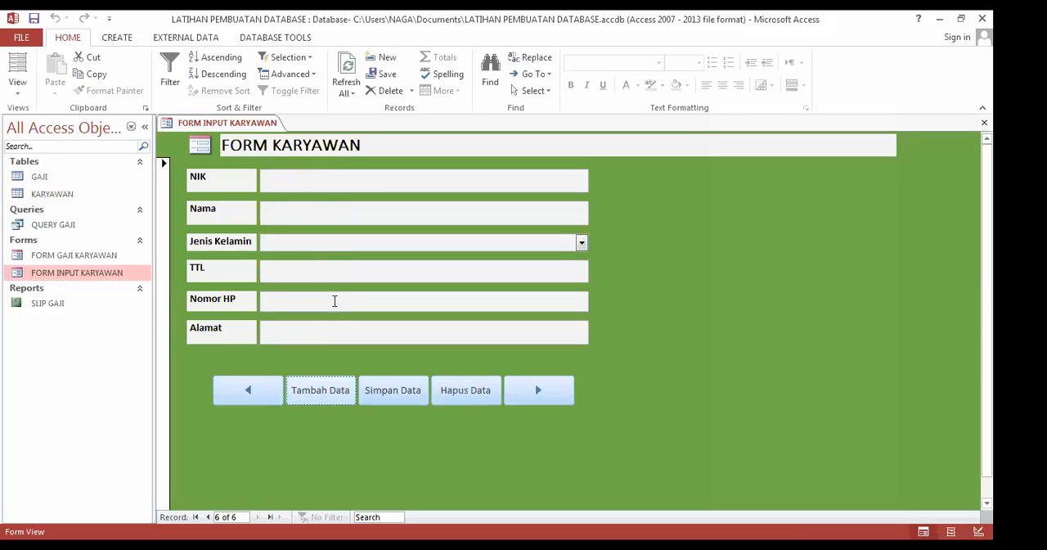
click(322, 180)
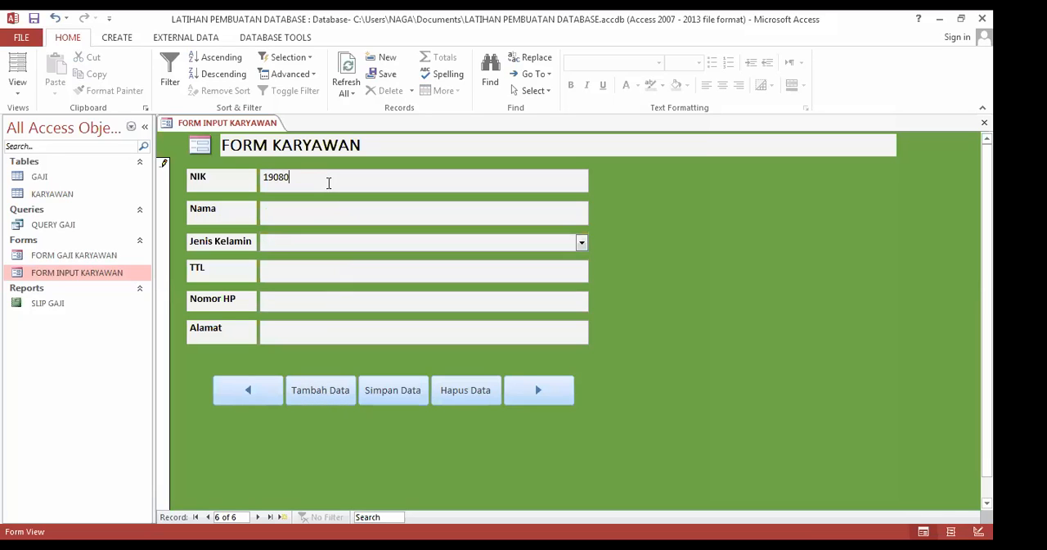
Step: Fill in the employee's full name in Nama and set Jenis Kelamin to P
click(316, 207)
click(302, 244)
click(534, 271)
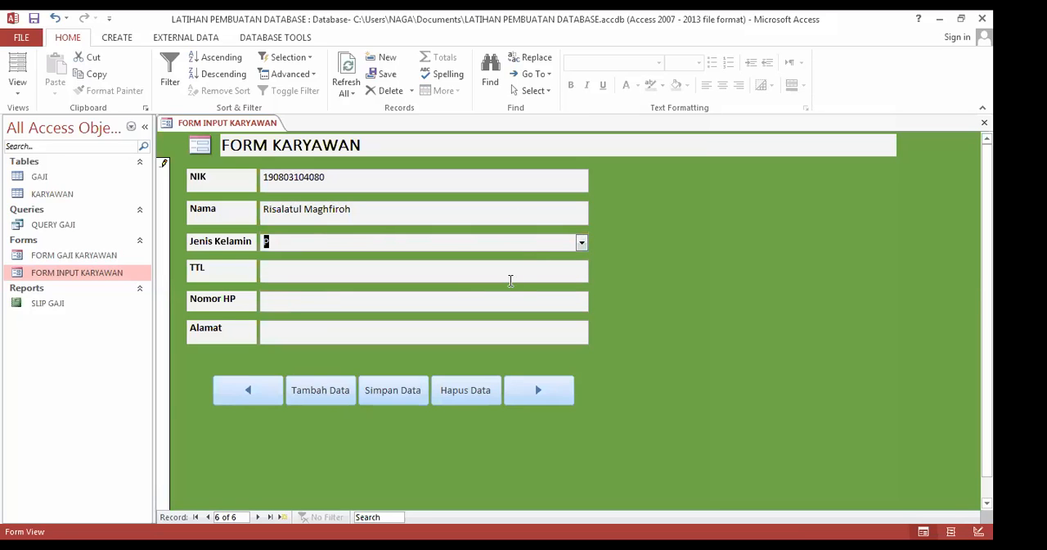
Step: Fill in the employee's date of birth in the TTL field with day, month name and year
click(449, 275)
text(2)
key(BackSpace)
text(6 JU)
key(BackSpace)
text(uni 200)
key(BackSpace)
key(BackSpace)
key(BackSpace)
text(2001)
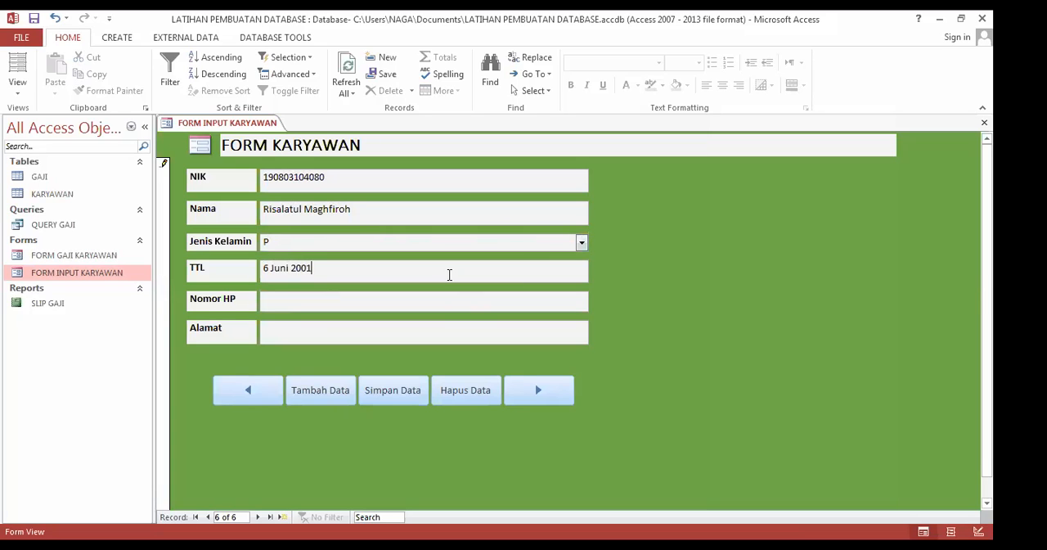
Step: Fill in the employee's phone number in the Nomor HP field
click(344, 301)
text(0812345678)
text(12)
Step: Fill in the employee's street address in Alamat and save the new employee record
click(298, 331)
text(Jalan Mangga)
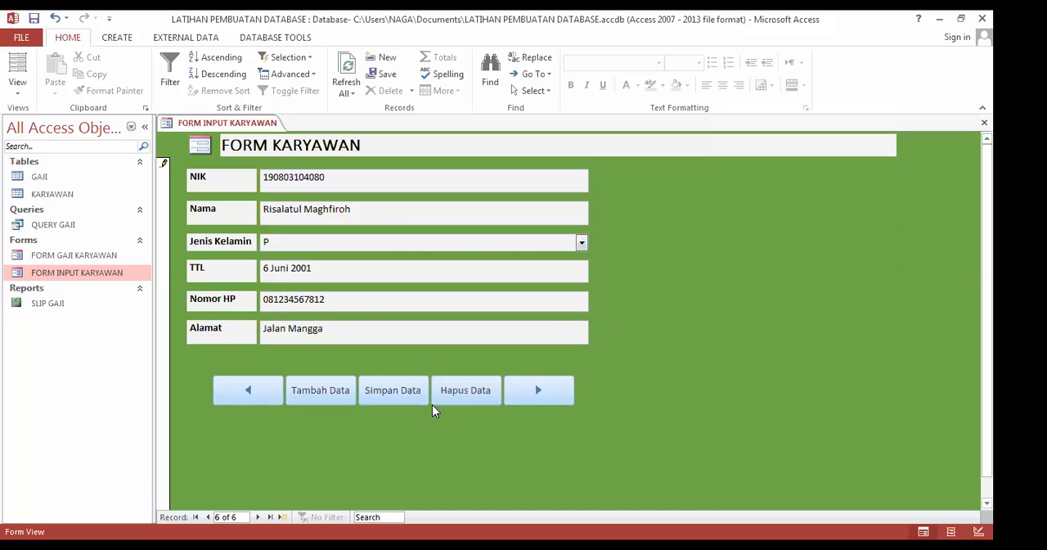
click(405, 392)
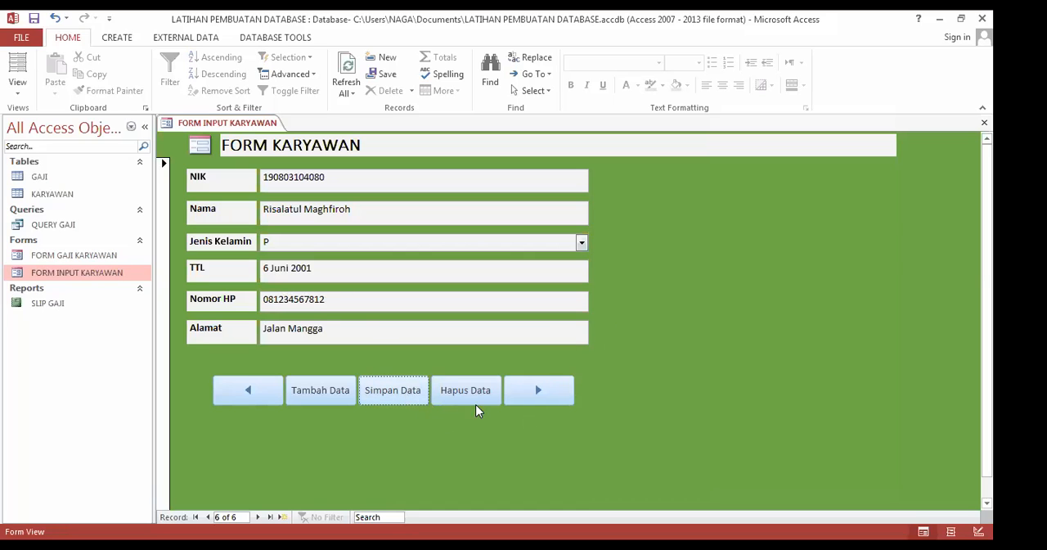
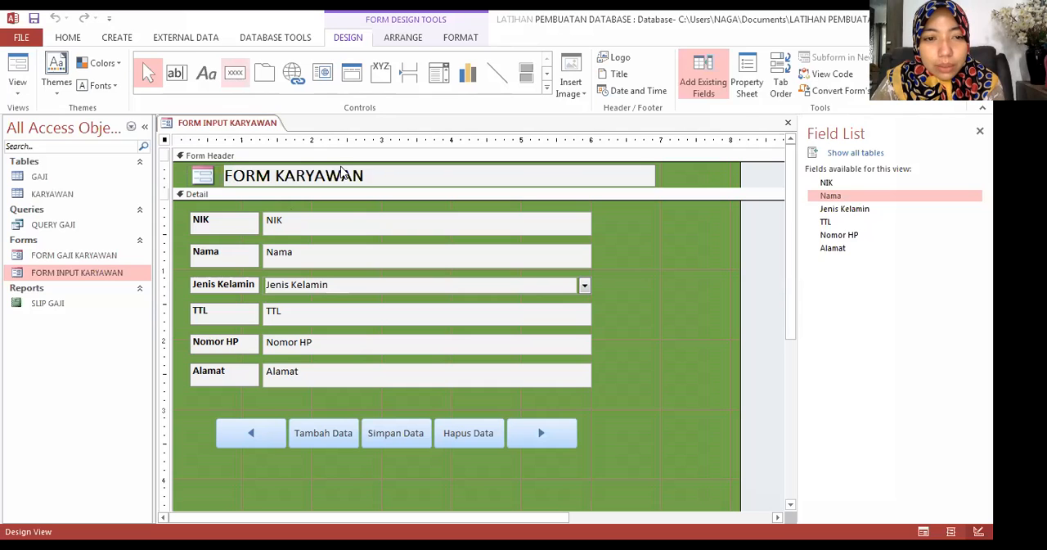
Step: Add a command button below the record buttons on FORM INPUT KARYAWAN with the Close Form action from Form Operations
click(235, 73)
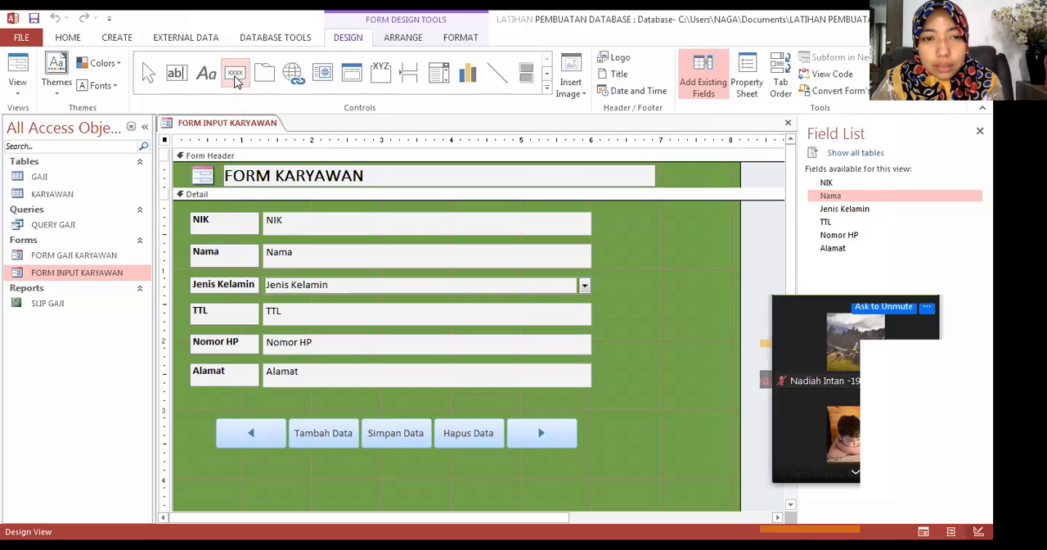
click(242, 472)
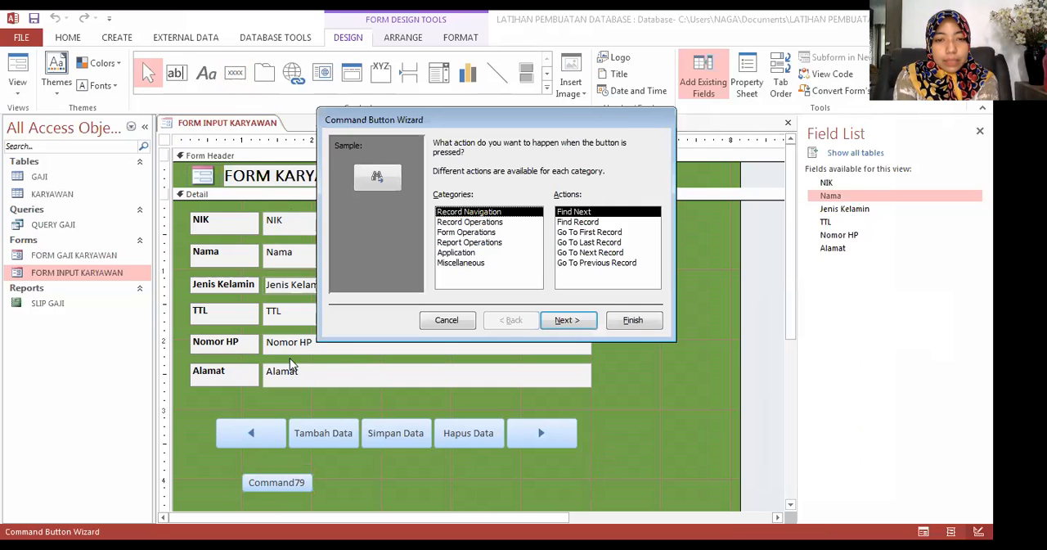
click(489, 222)
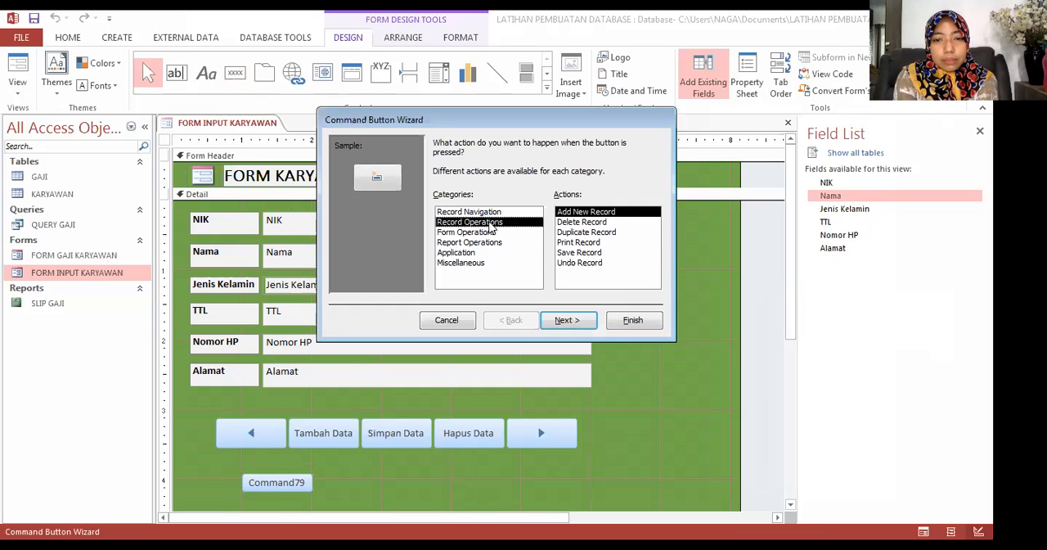
click(489, 212)
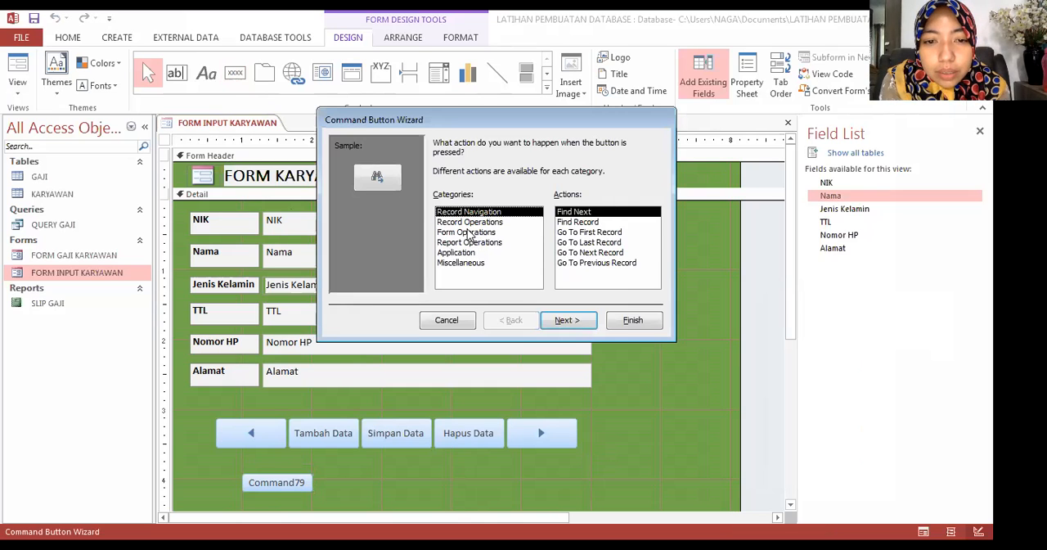
click(478, 222)
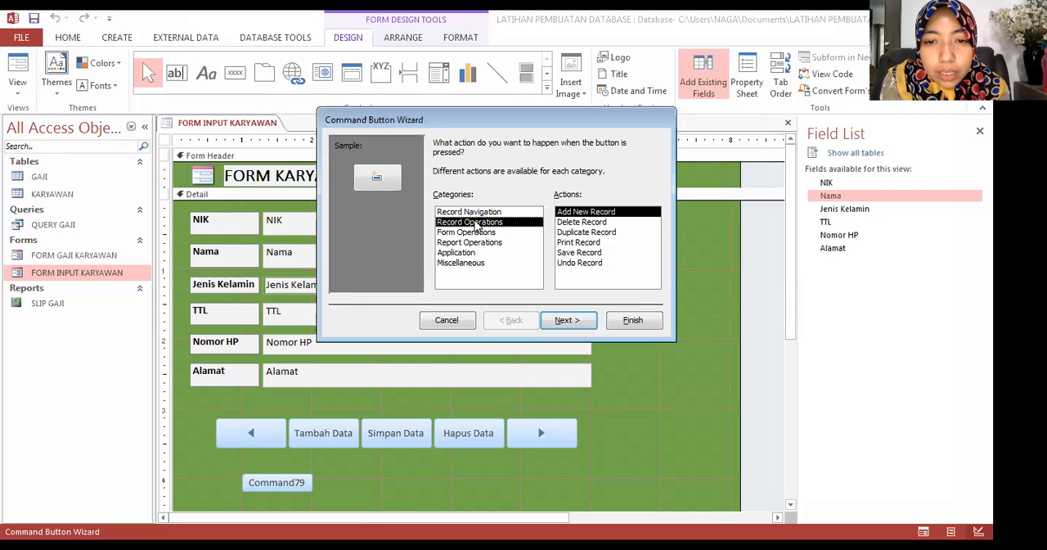
click(469, 232)
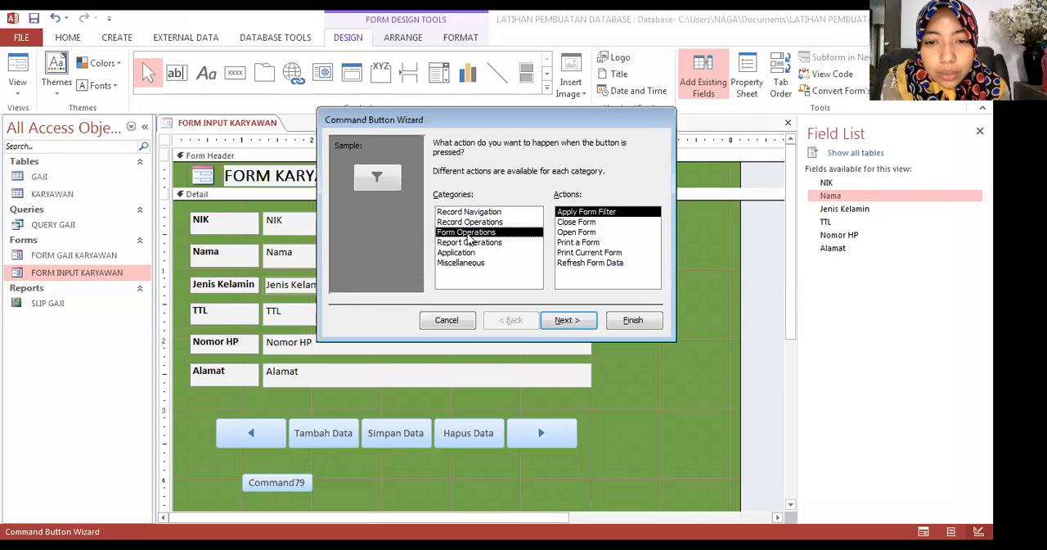
click(573, 224)
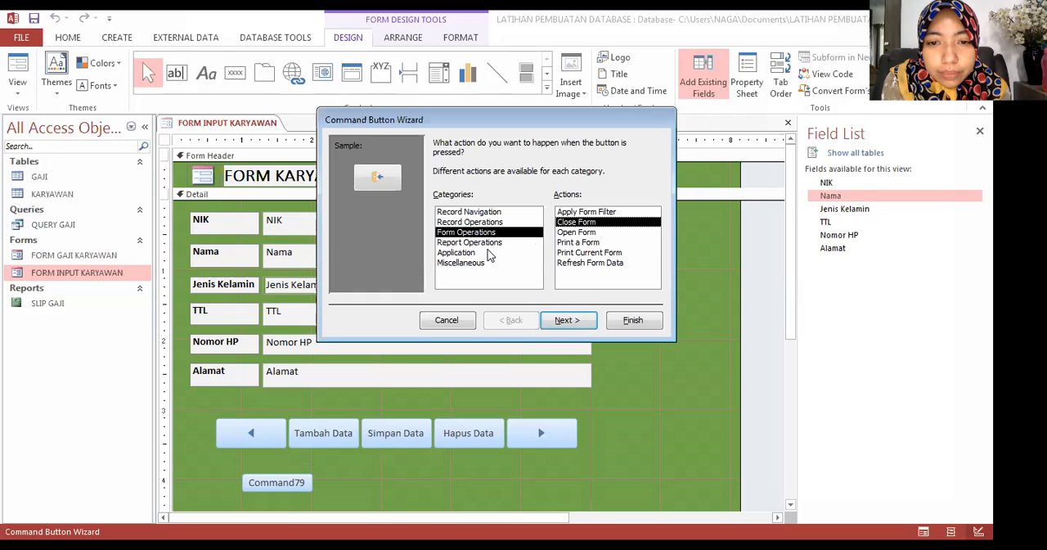
click(568, 320)
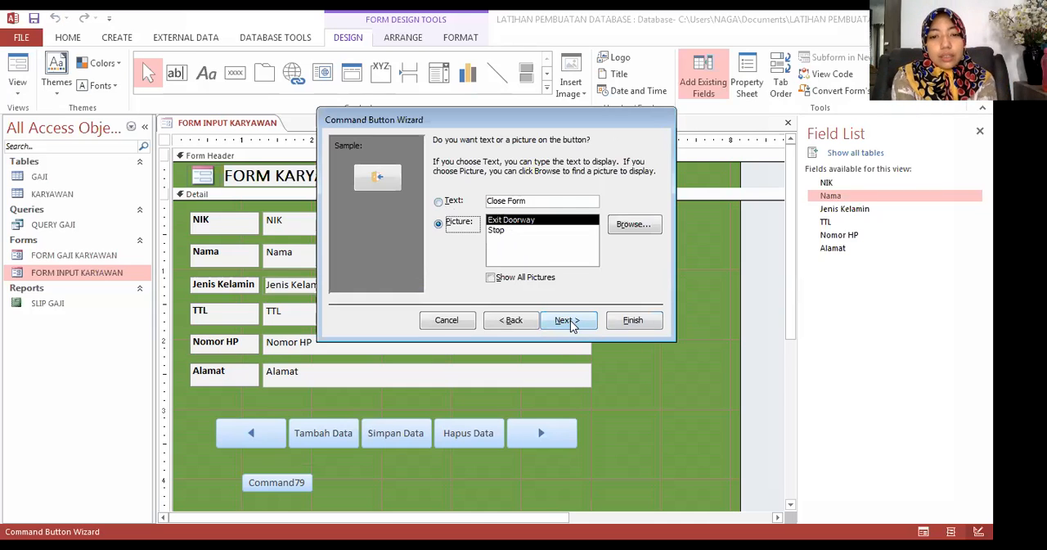
Step: Give the new command button the text caption Keluar instead of a picture and finish the wizard
click(452, 201)
click(502, 201)
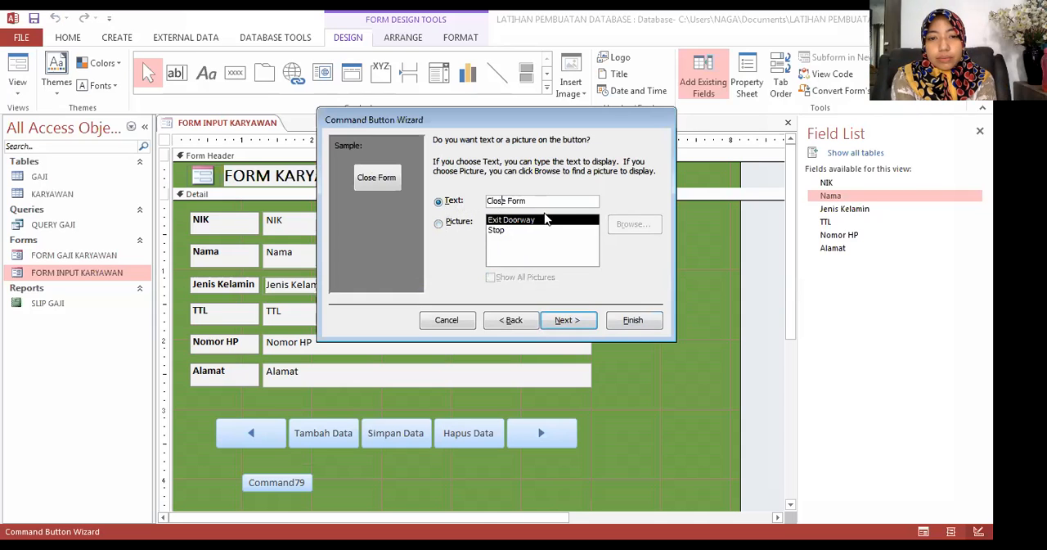
drag(537, 202, 466, 204)
text(Keluar)
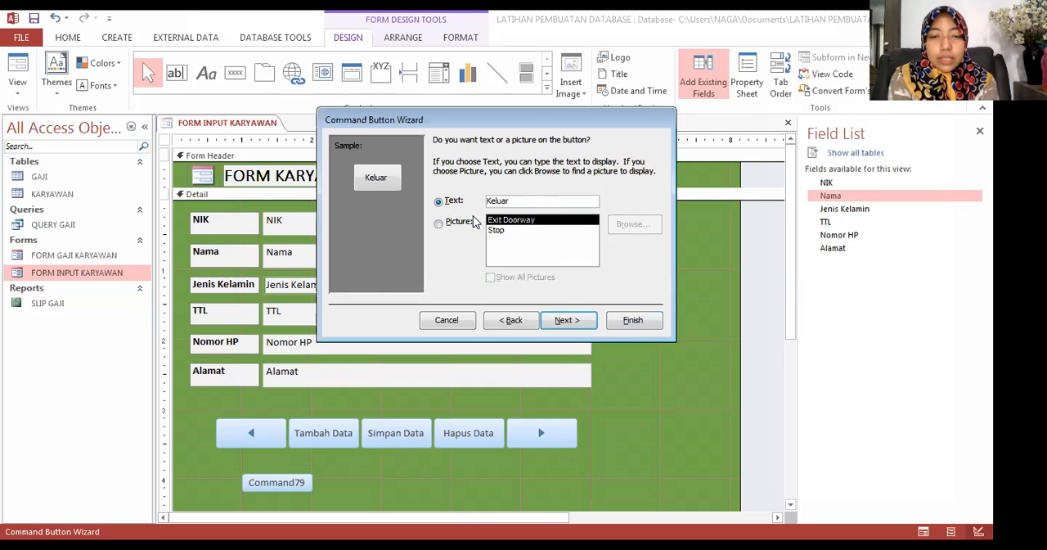
click(553, 319)
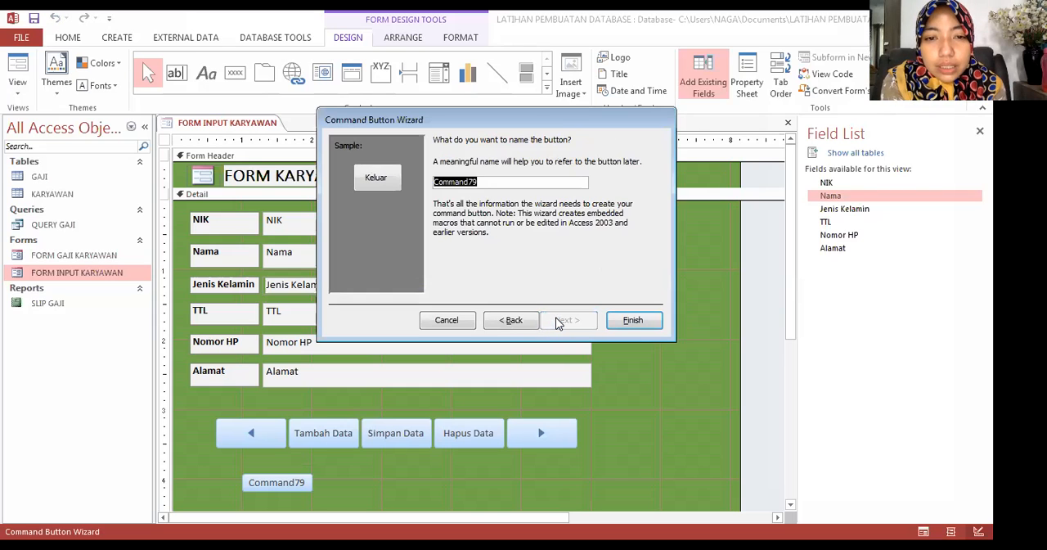
click(608, 320)
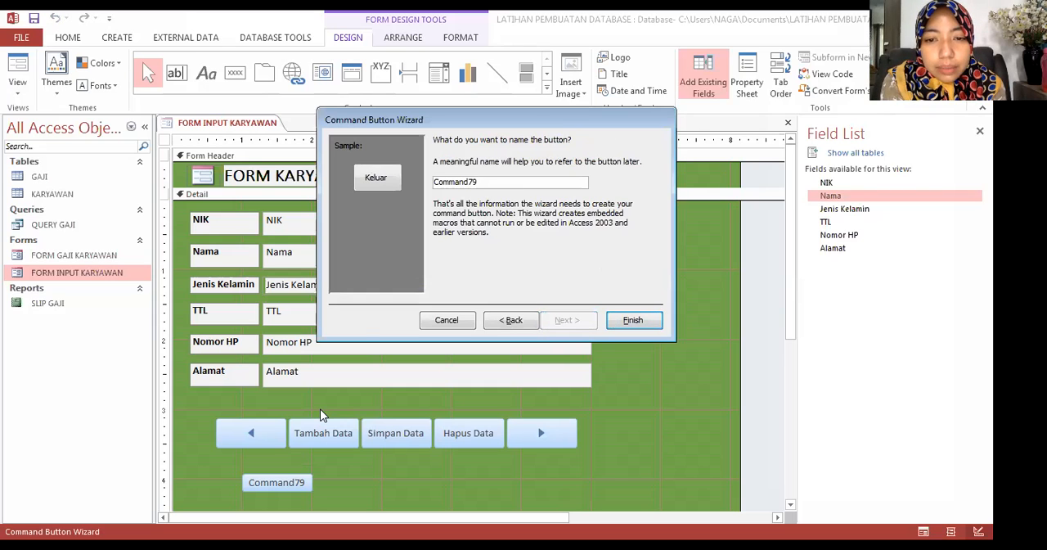
Step: Enlarge the Keluar button slightly and give it a tabular layout
scroll(321, 415, down, 1)
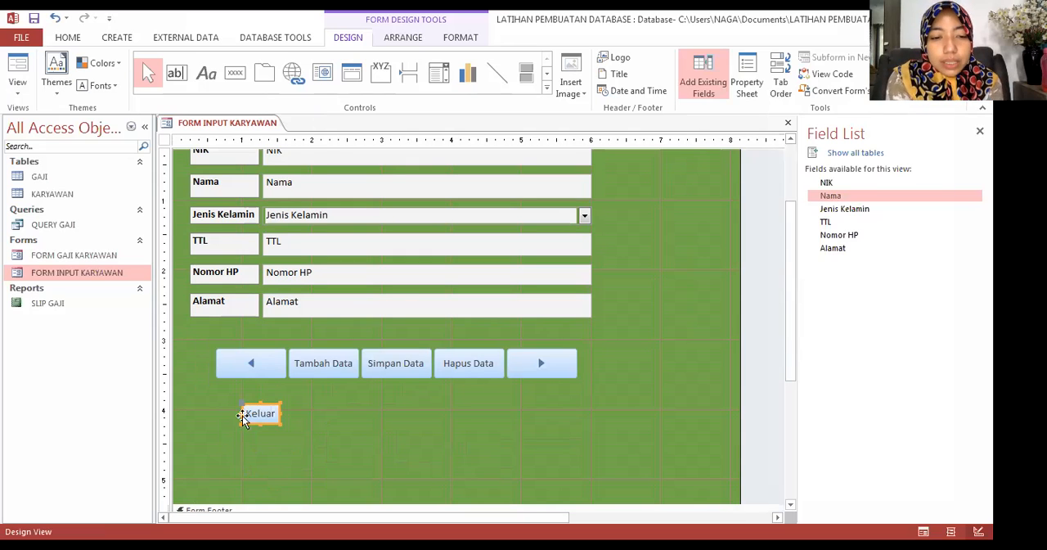
drag(281, 423, 292, 424)
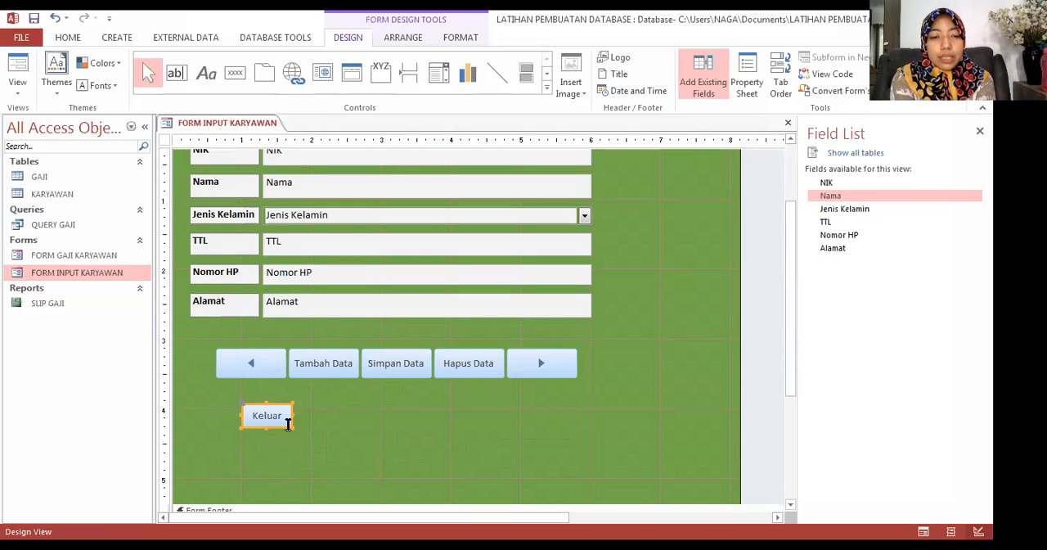
click(282, 420)
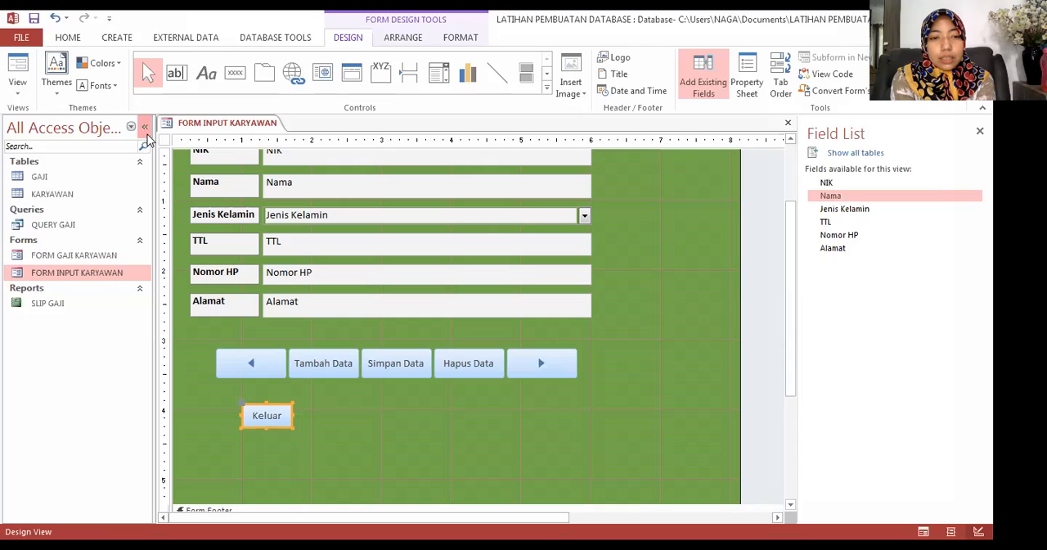
click(403, 38)
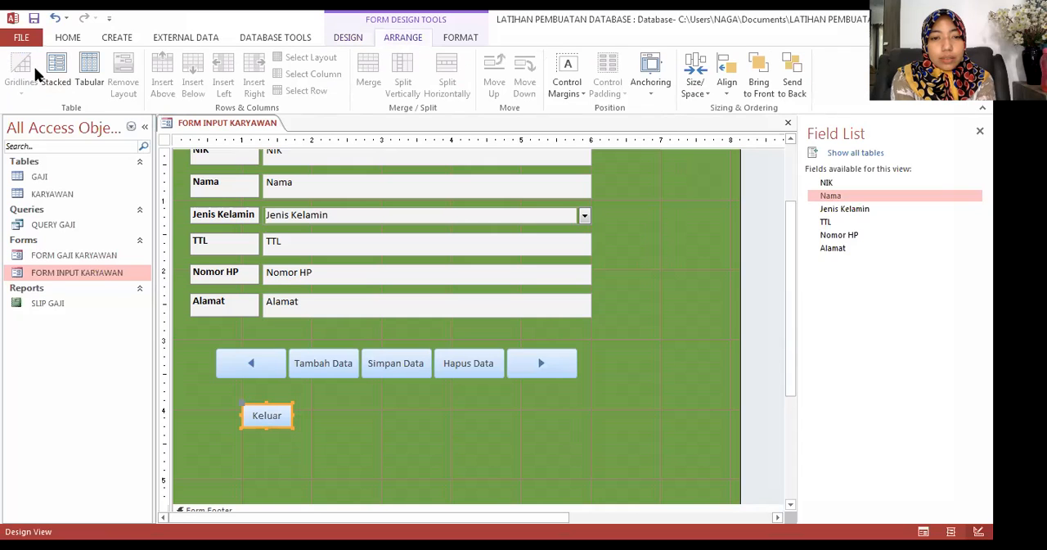
click(56, 72)
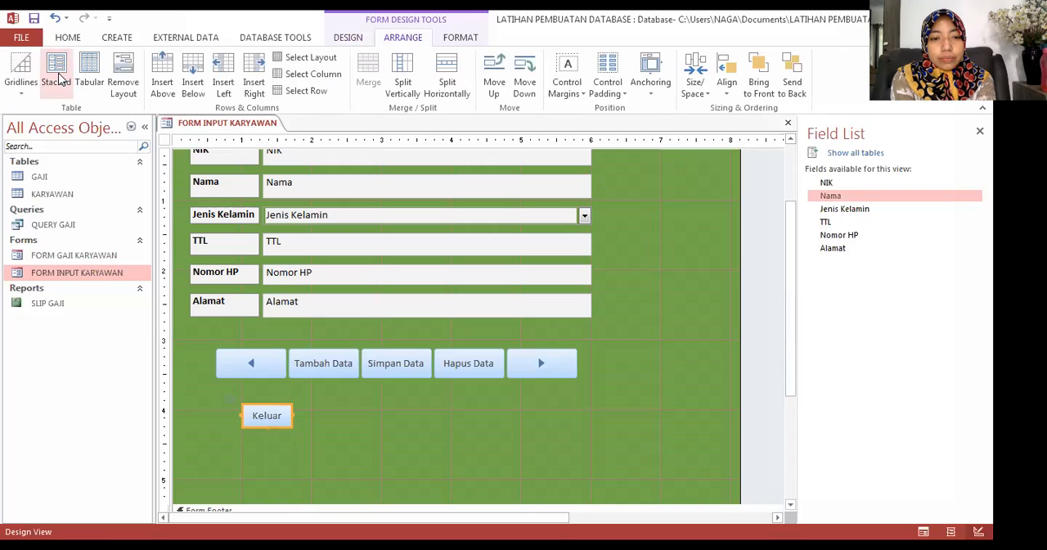
click(89, 81)
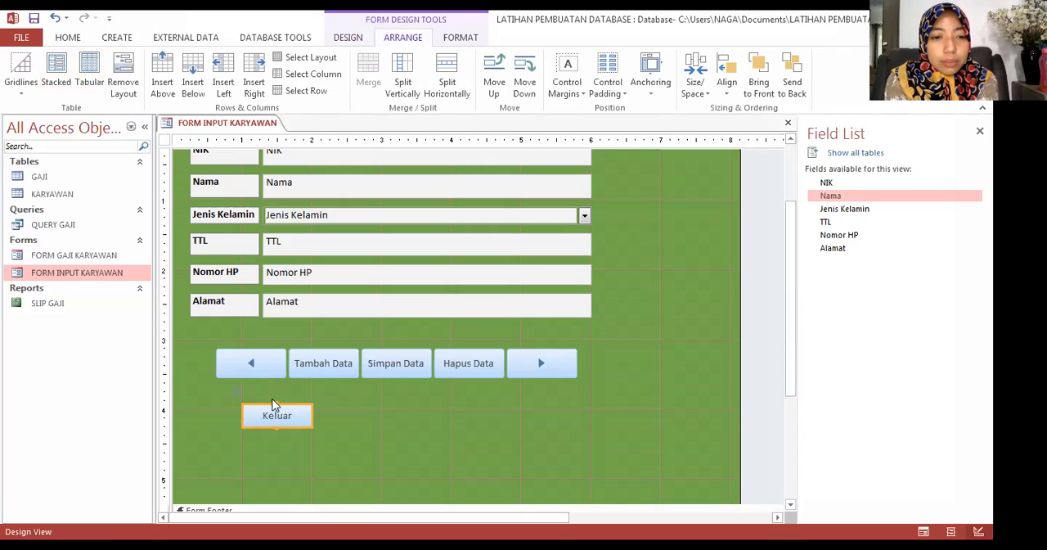
Step: Remove the existing layouts from Keluar and the five record buttons, and combine all six in one tabular layout
click(195, 352)
drag(195, 352, 593, 435)
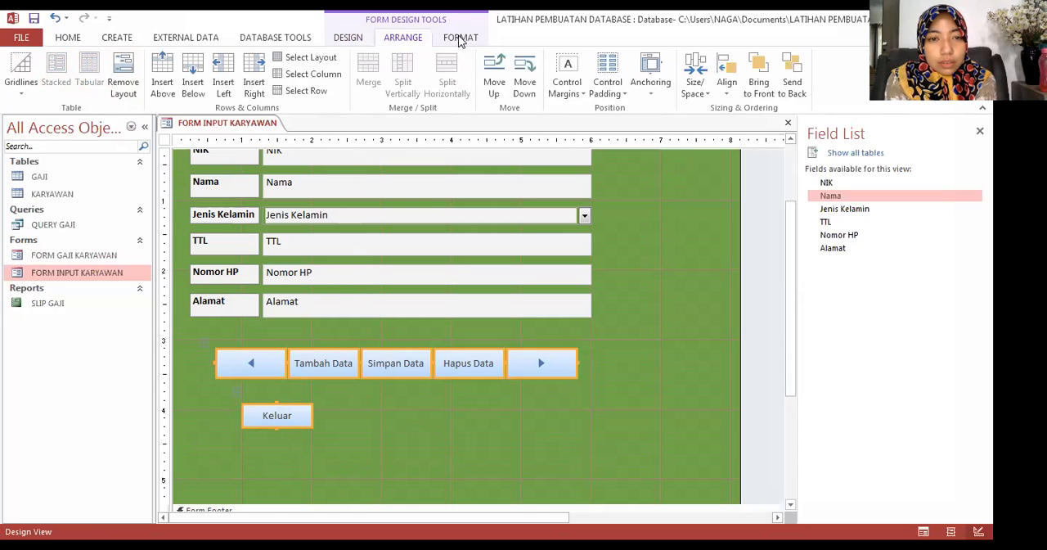
click(123, 72)
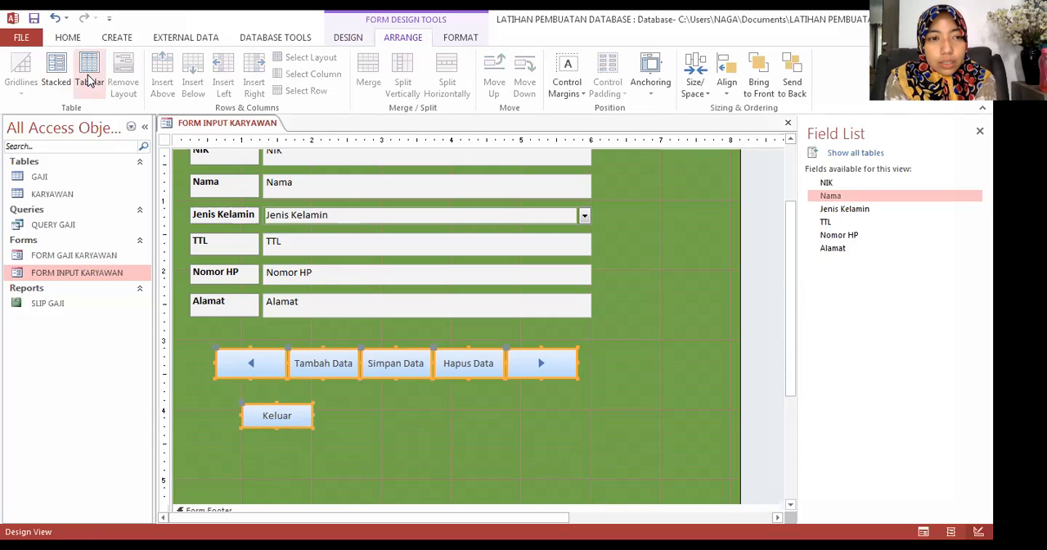
click(89, 76)
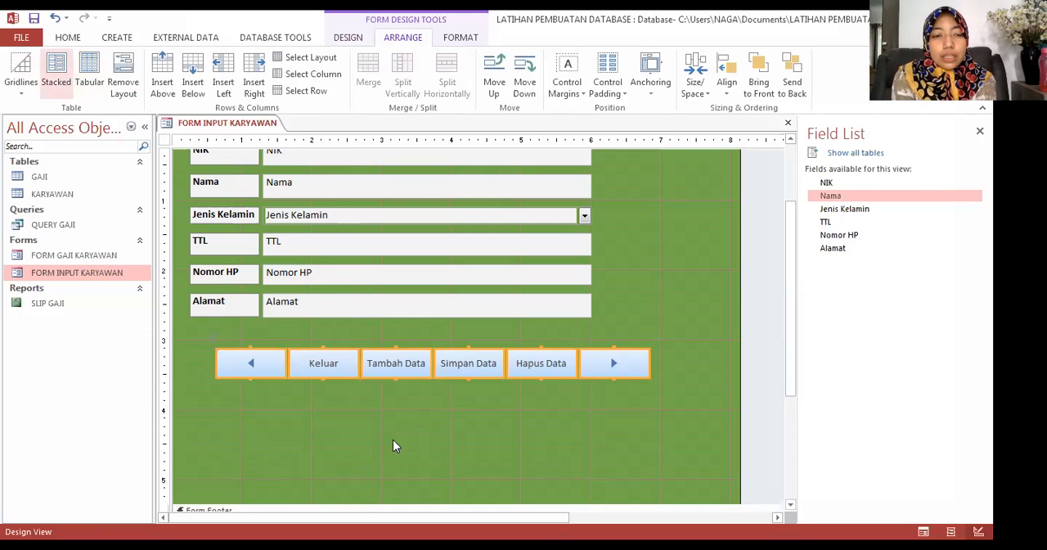
click(393, 445)
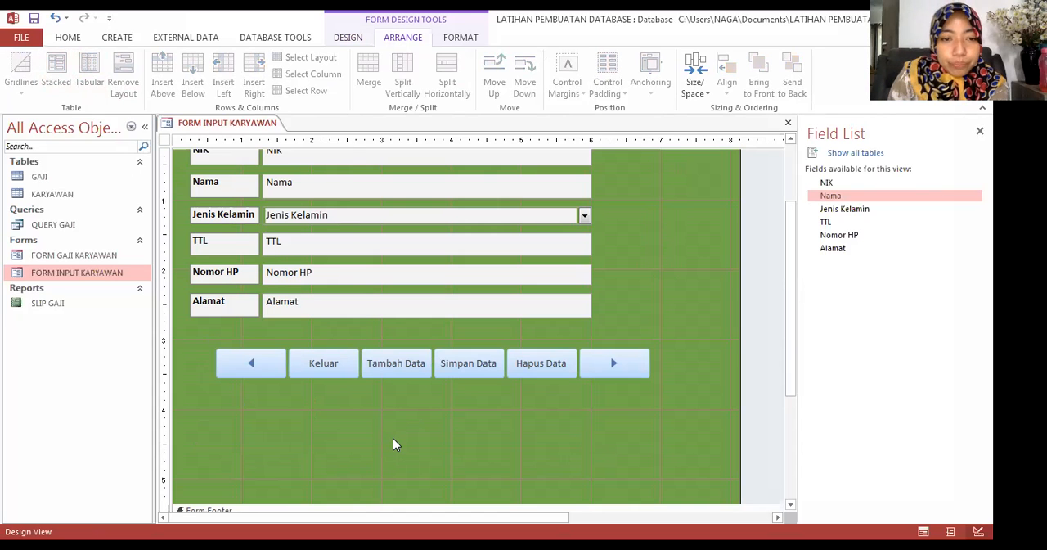
Step: Save and close the FORM INPUT KARYAWAN design, and reopen the form in Form View
scroll(393, 444, up, 2)
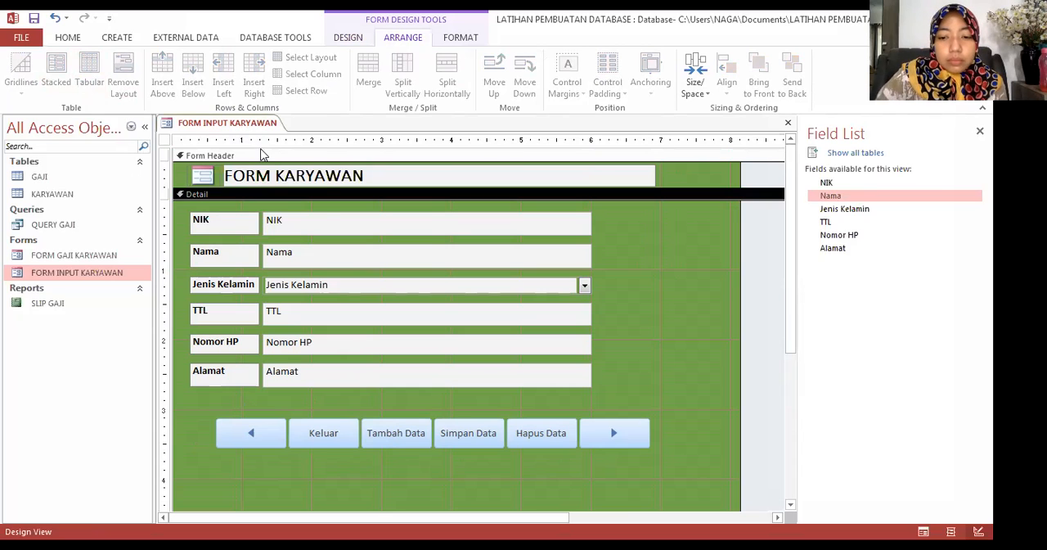
right_click(243, 128)
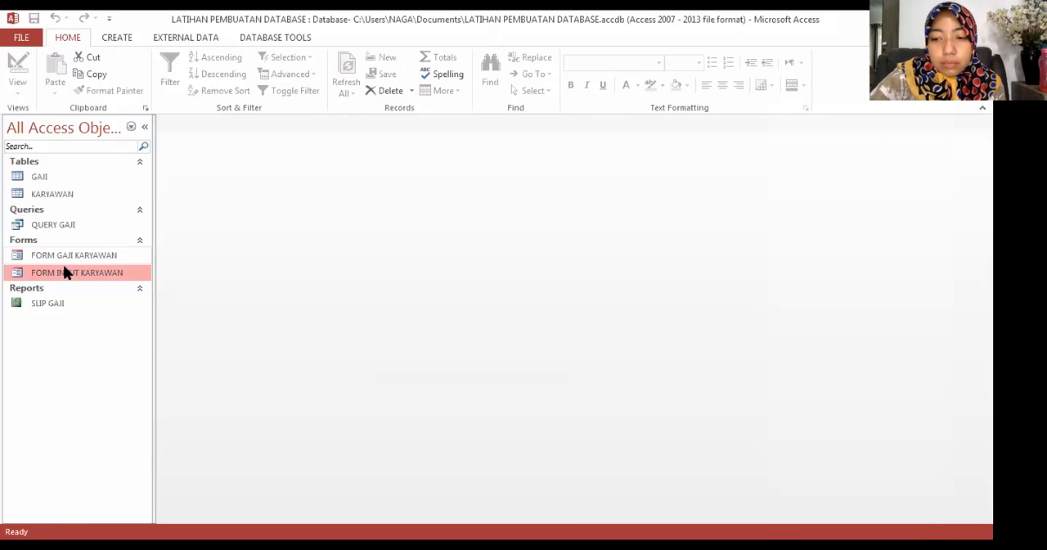
double_click(68, 274)
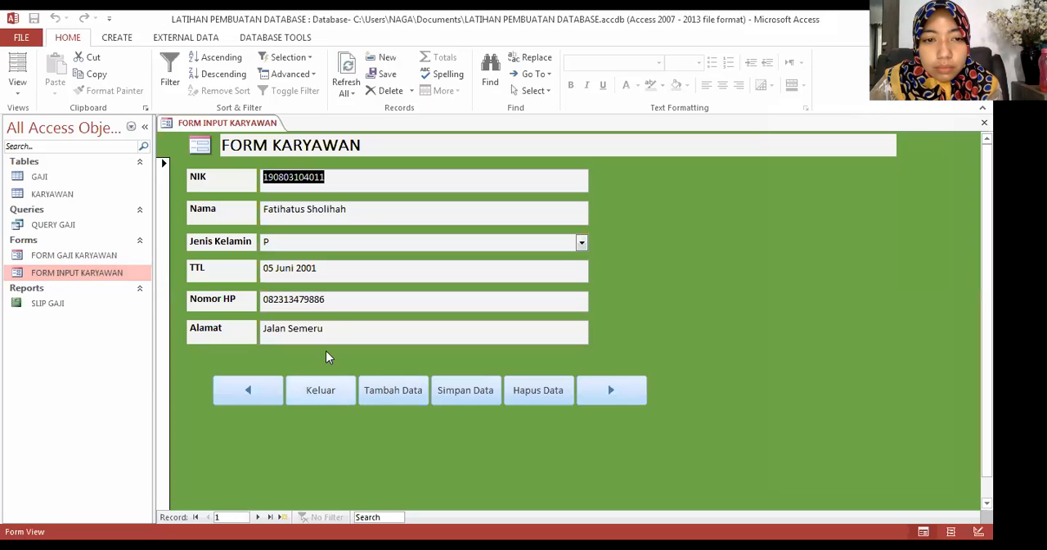
Step: Test the next-record and previous-record buttons in FORM INPUT KARYAWAN
click(636, 398)
click(635, 398)
click(255, 393)
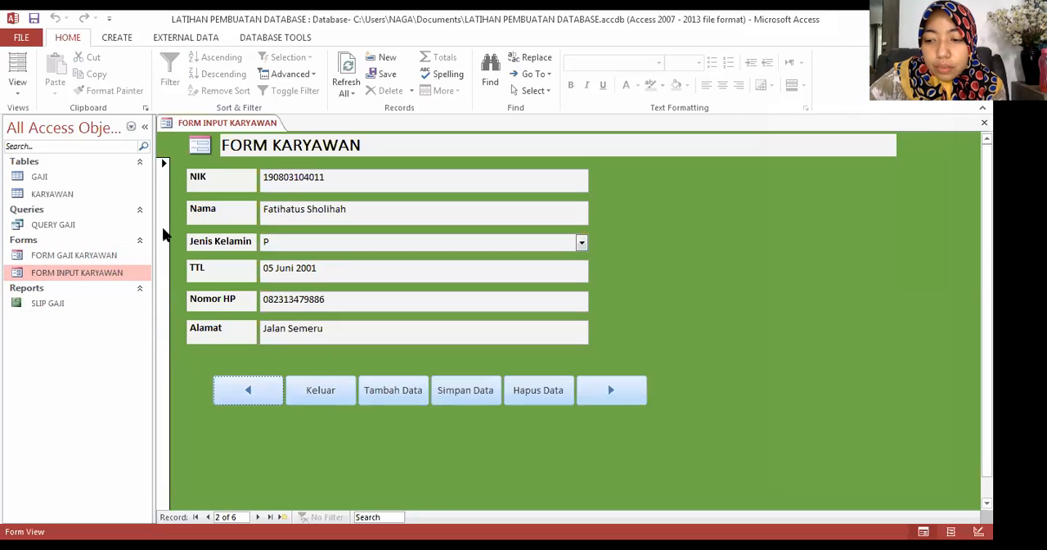
Step: Open FORM GAJI KARYAWAN and test moving forward and back between its salary records
double_click(92, 256)
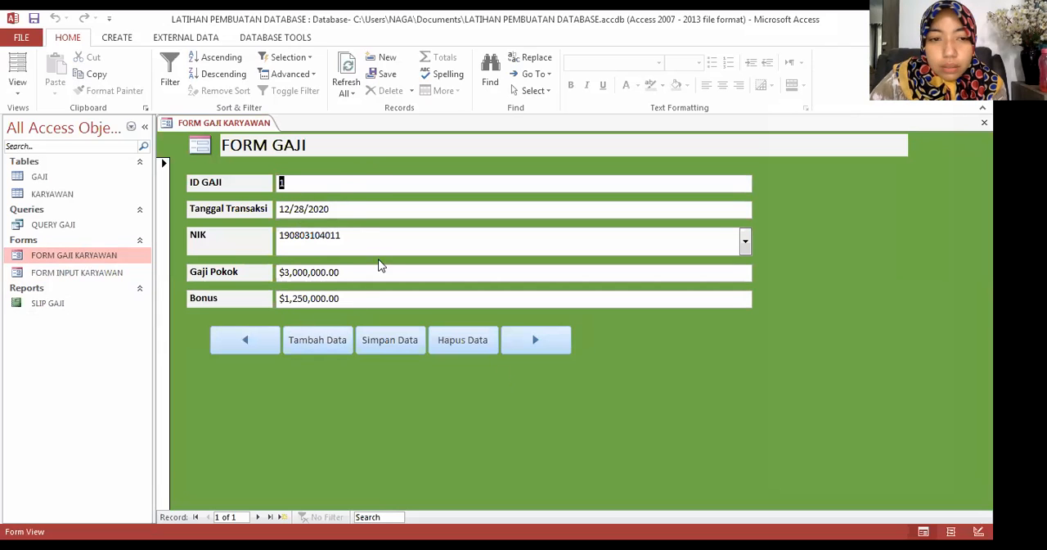
click(520, 335)
click(234, 348)
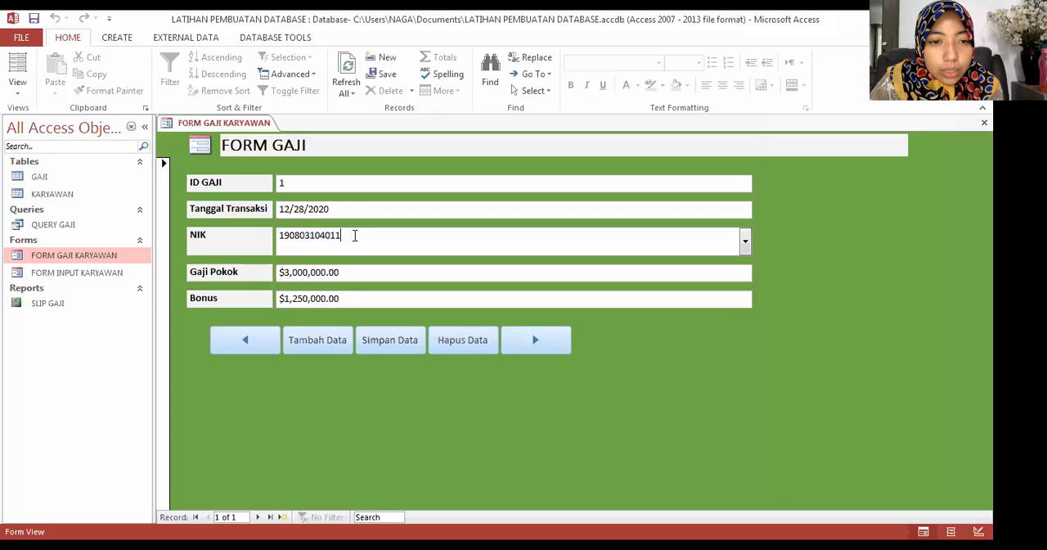
click(346, 187)
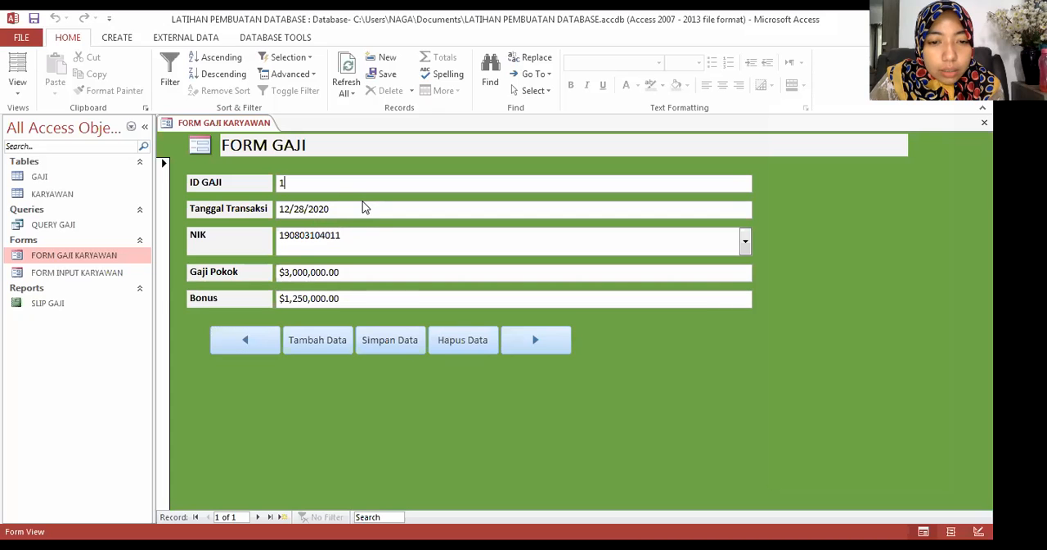
click(521, 344)
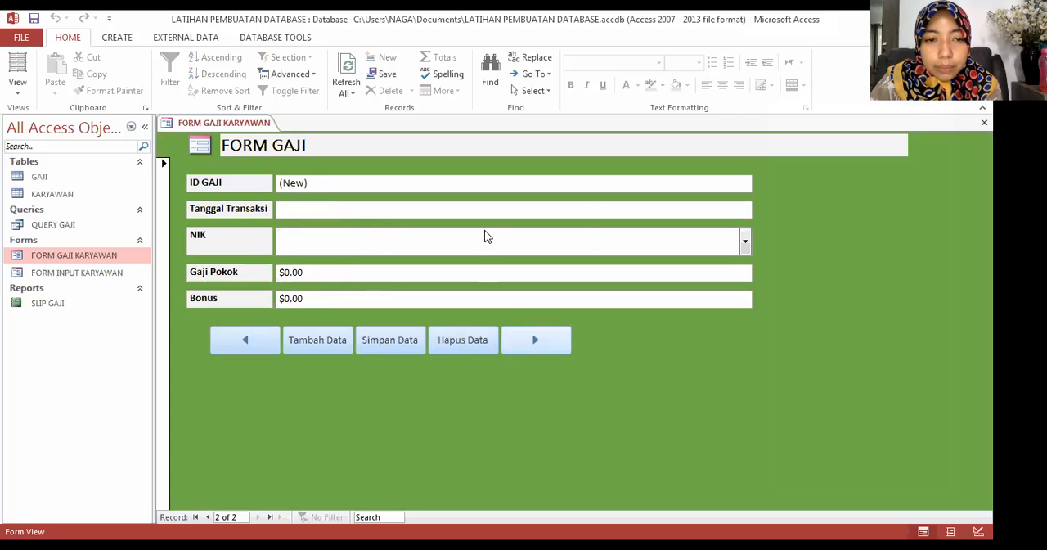
key(Return)
key(Return)
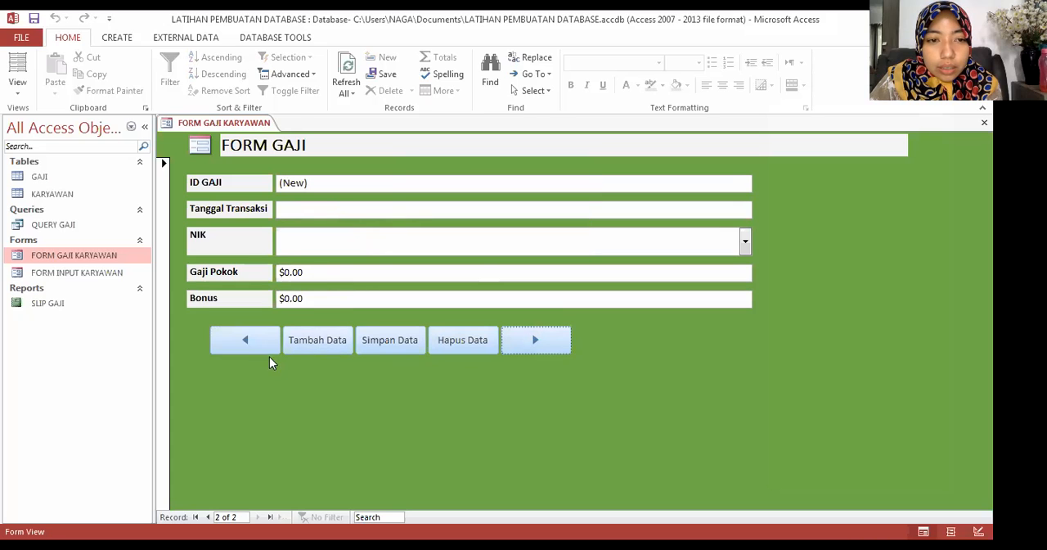
click(246, 339)
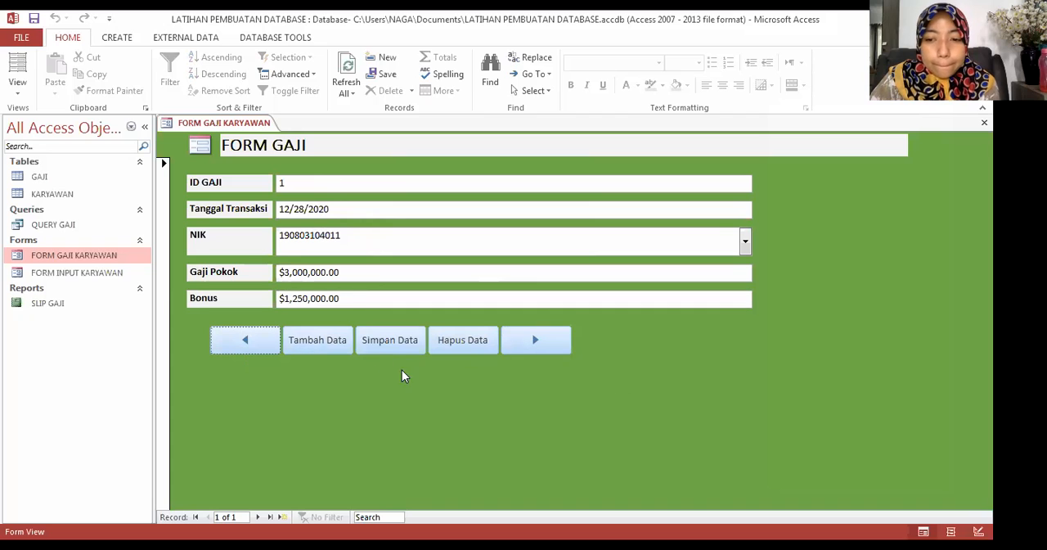
Step: Test Tambah Data by going to a blank salary record, and open FORM INPUT KARYAWAN again
click(328, 346)
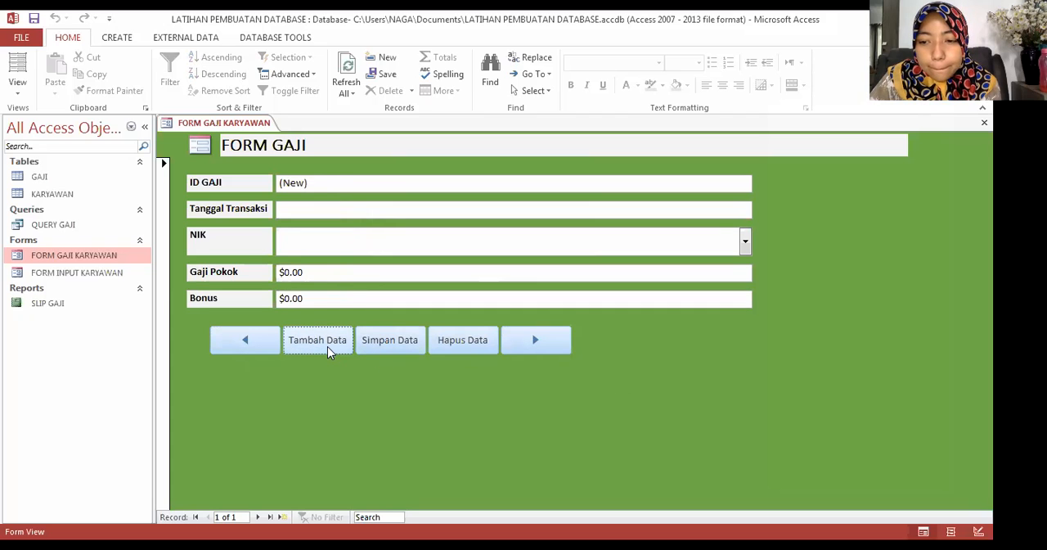
click(321, 182)
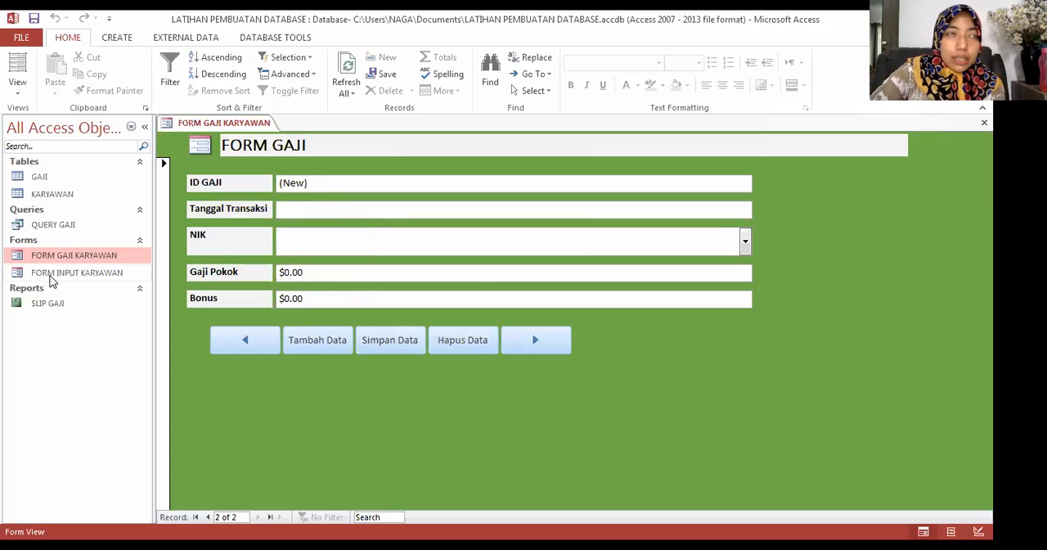
double_click(107, 273)
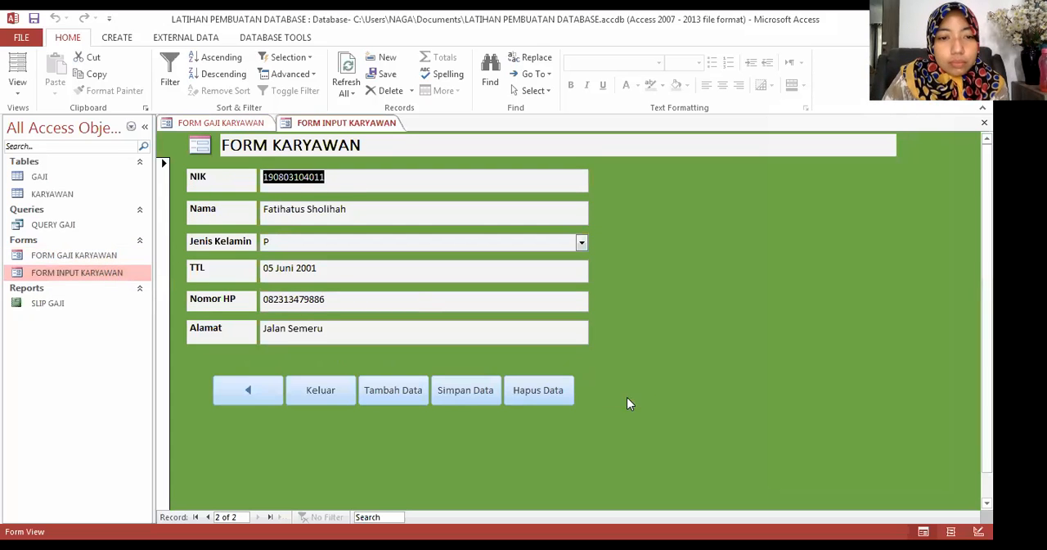
Step: Browse forward and back through the employee records in FORM INPUT KARYAWAN to check their NIK values, and close the form
click(611, 392)
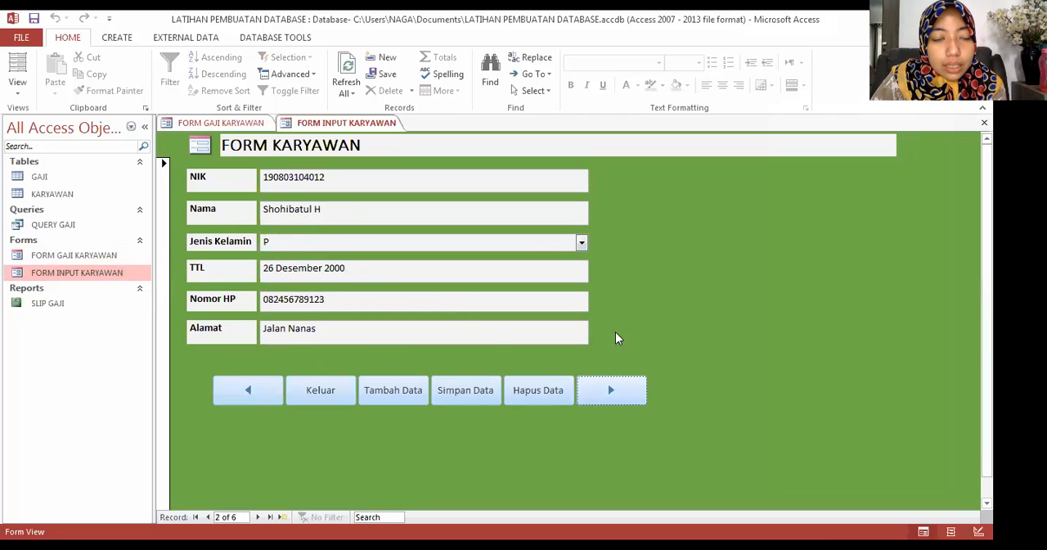
click(613, 387)
click(613, 388)
click(613, 388)
click(246, 388)
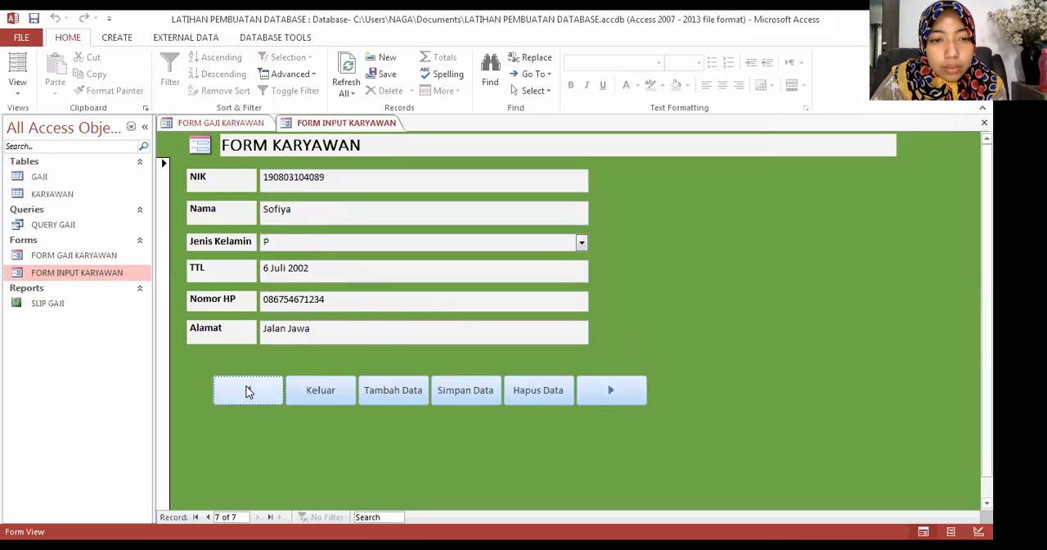
click(249, 390)
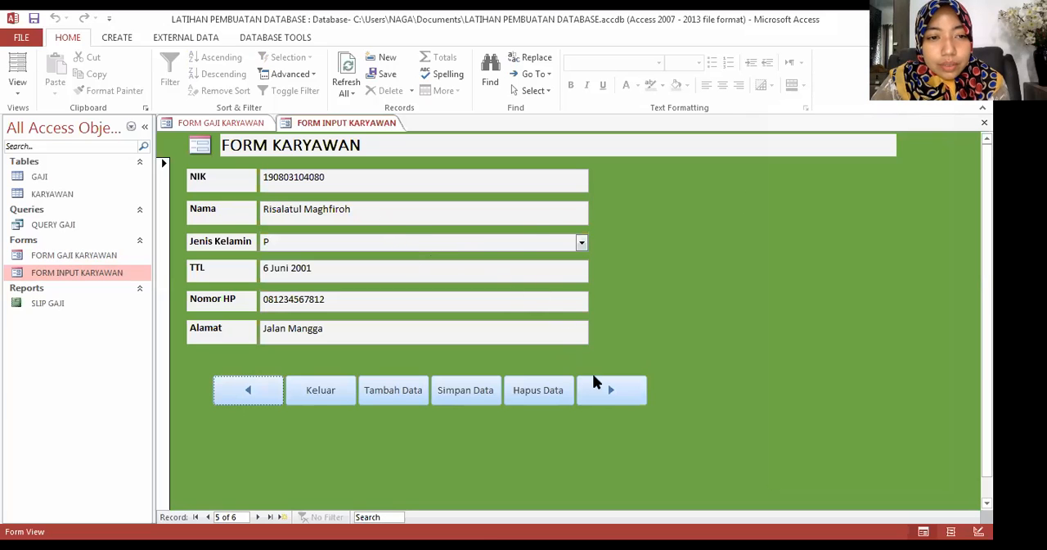
right_click(301, 121)
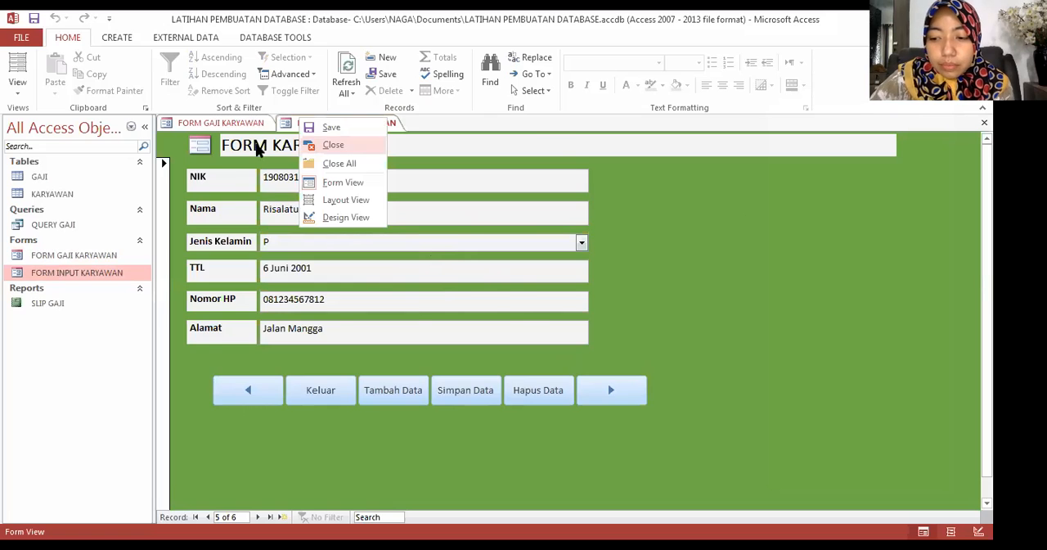
click(311, 146)
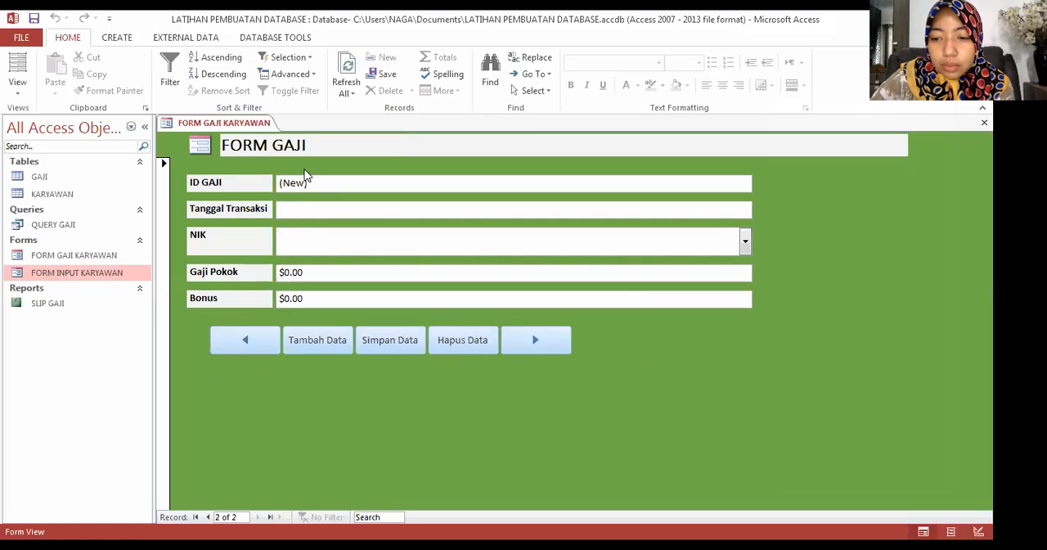
Step: Enter the chosen employee's NIK in the new salary record of FORM GAJI KARYAWAN
drag(308, 181, 271, 184)
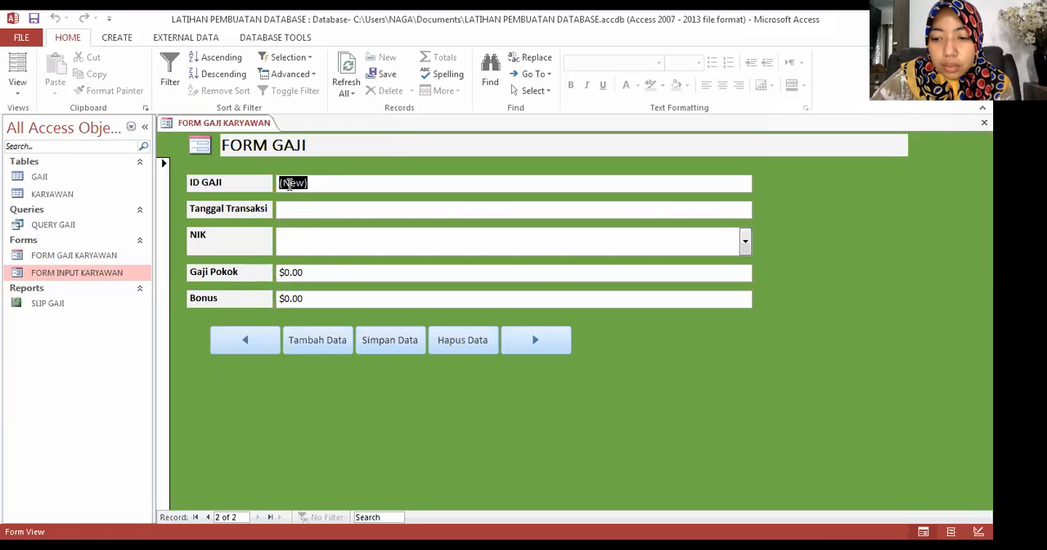
key(BackSpace)
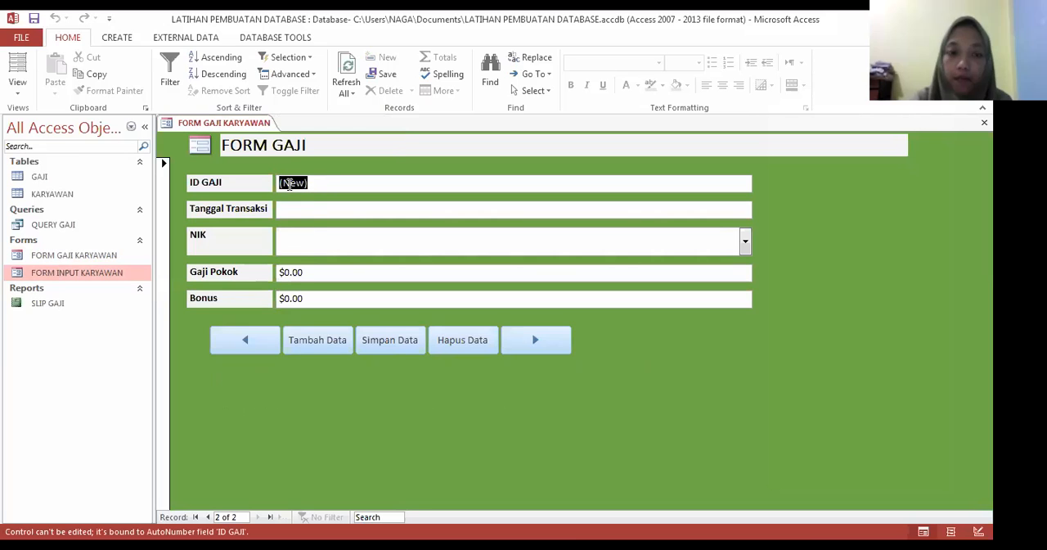
click(300, 236)
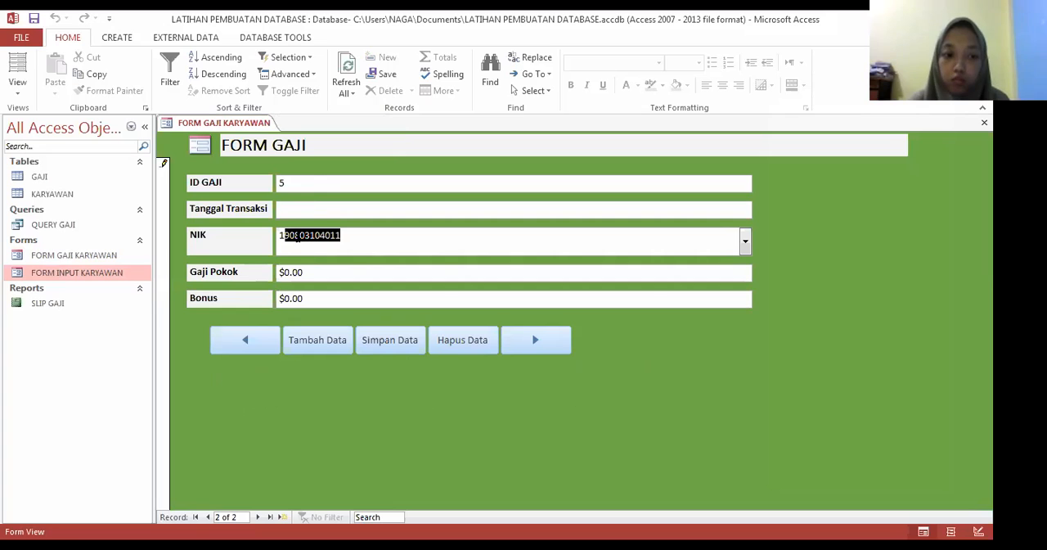
click(298, 236)
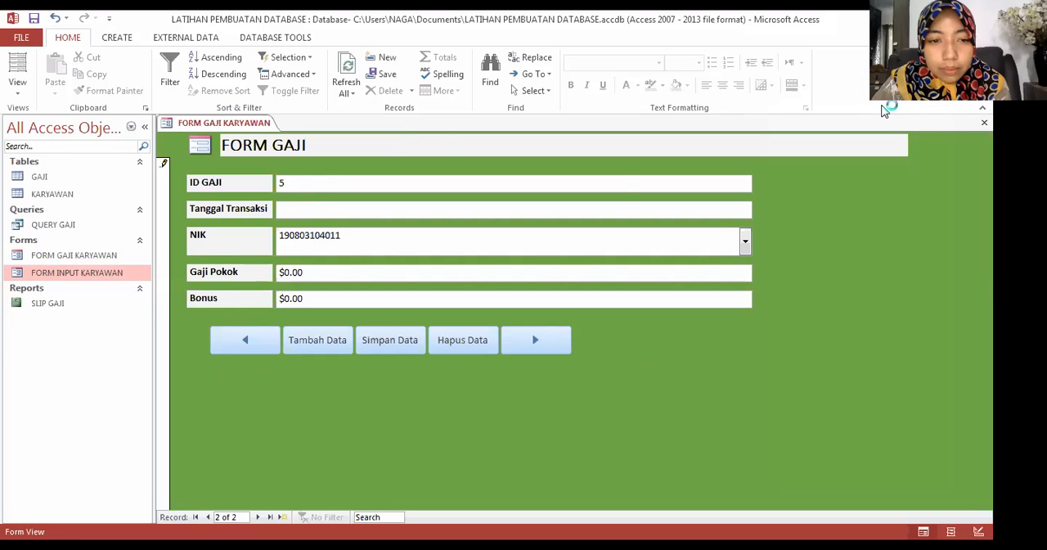
key(BackSpace)
key(BackSpace)
text(80)
key(Tab)
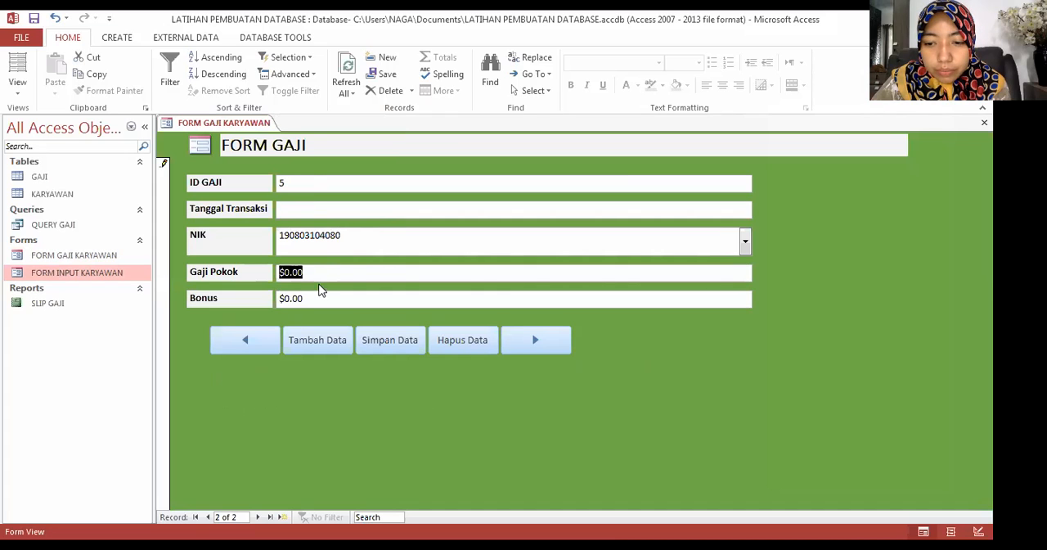
Step: Set Tanggal Transaksi to 1/4/2021 and choose the same employee's NIK from the list of employees
click(319, 210)
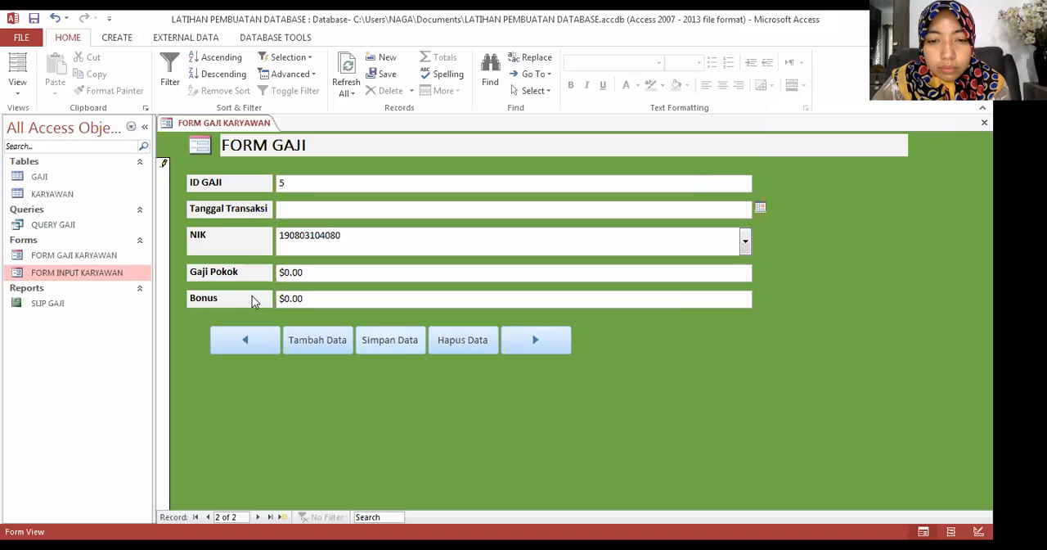
click(81, 256)
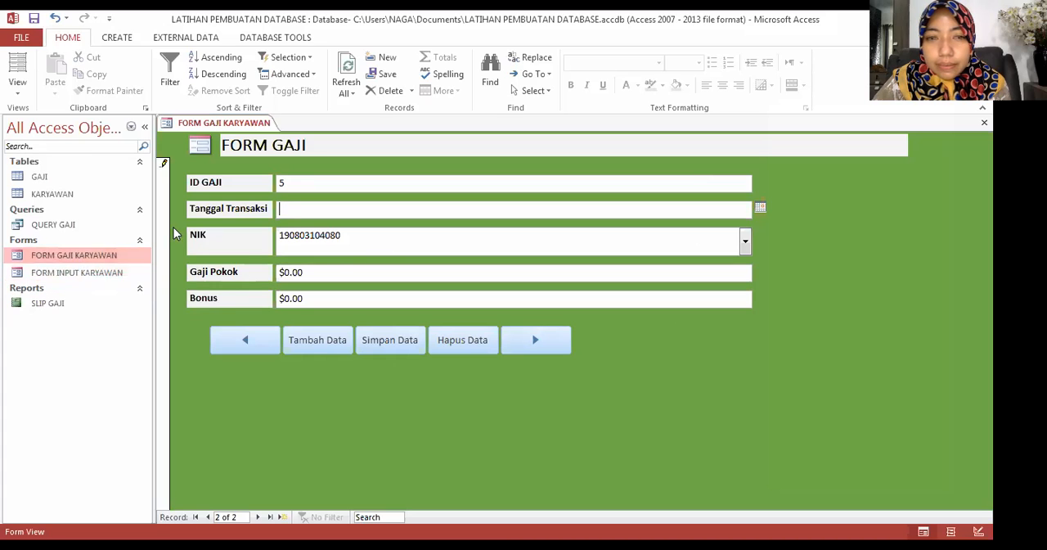
click(290, 208)
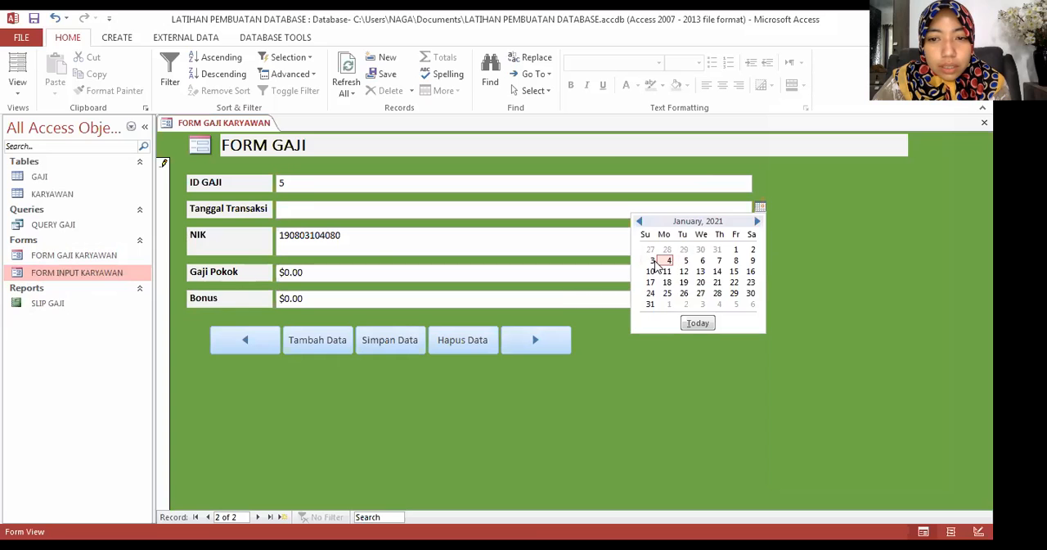
click(640, 287)
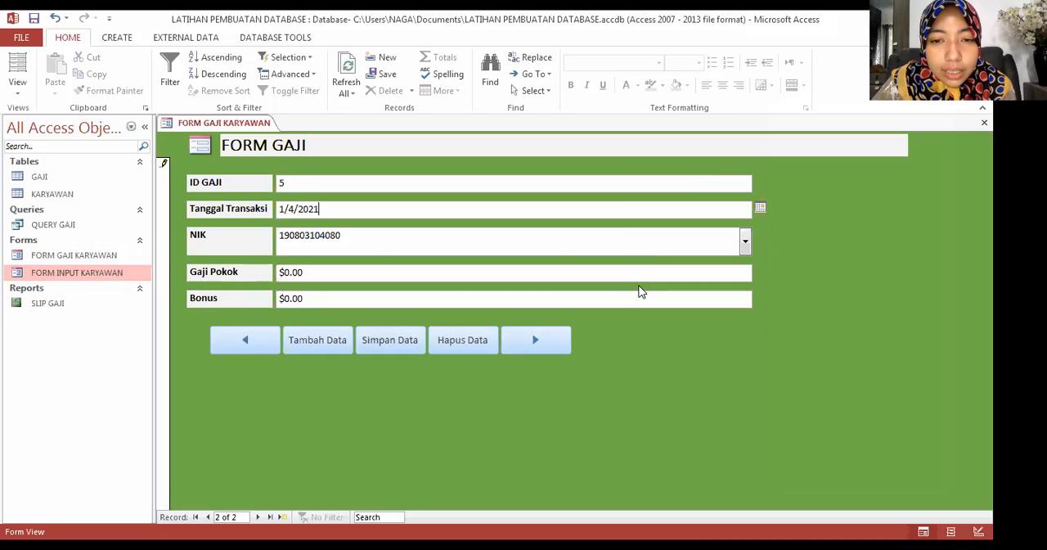
click(561, 253)
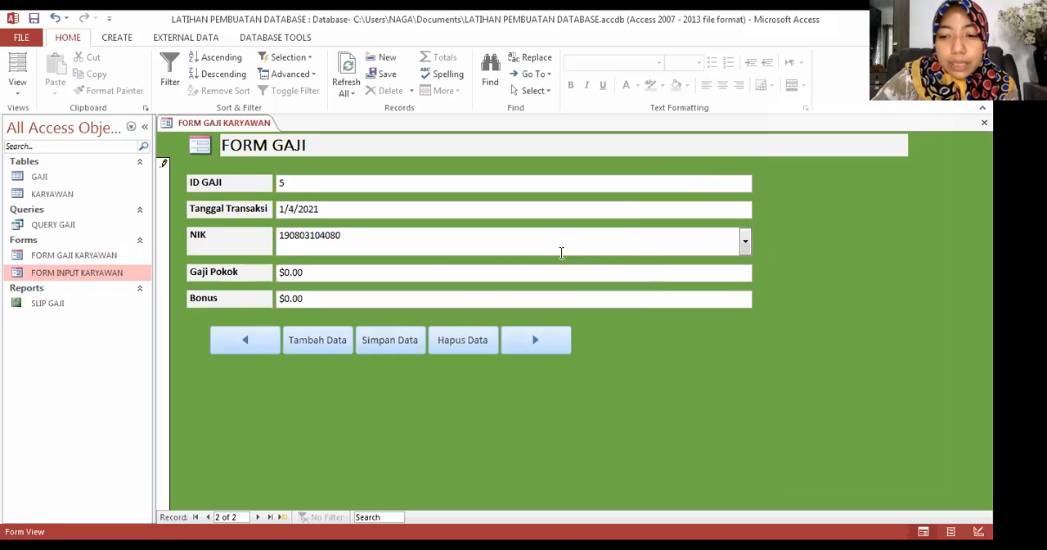
click(742, 247)
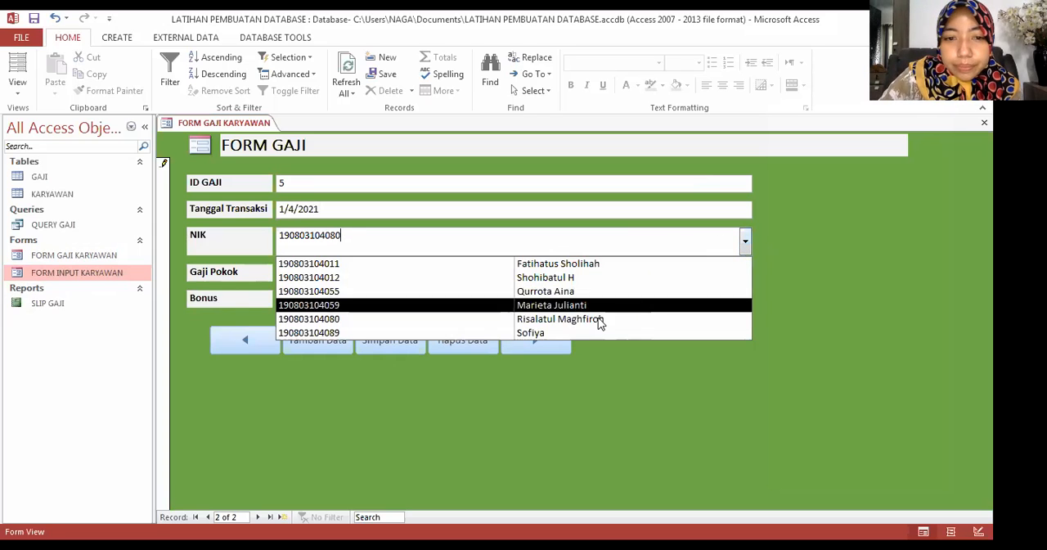
click(598, 320)
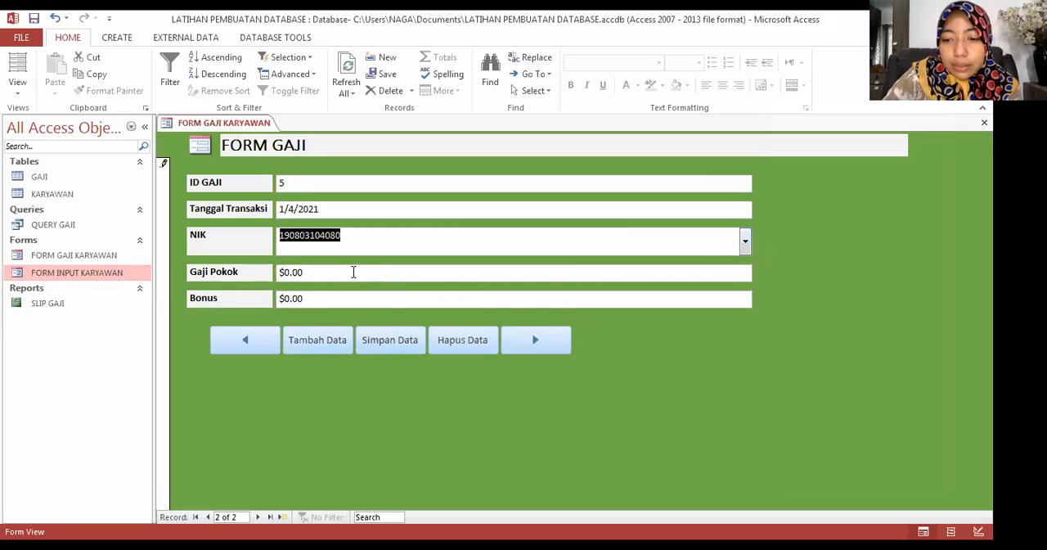
Step: Set Gaji Pokok to 1000000 in the new salary record
drag(312, 273, 285, 273)
key(BackSpace)
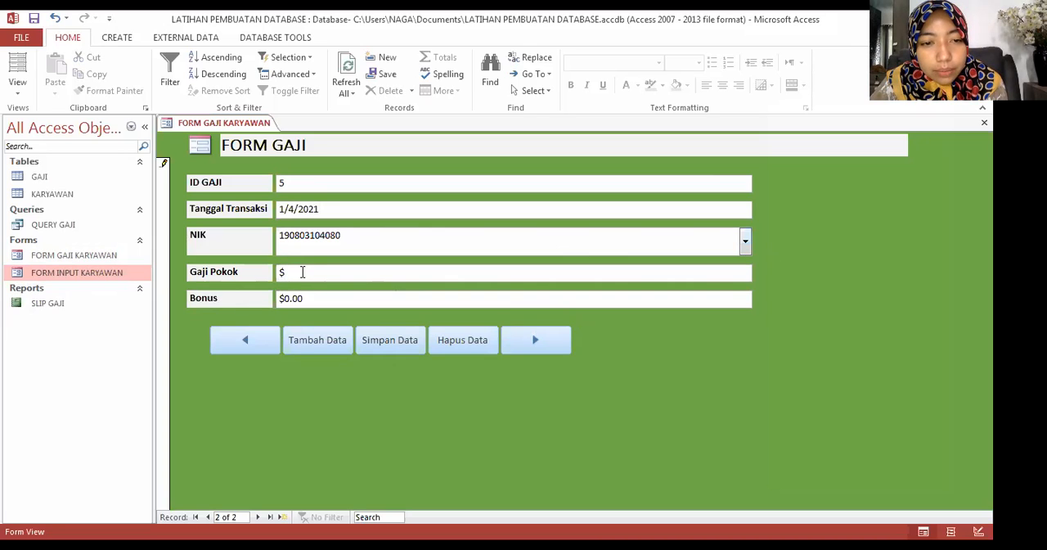
text(1000)
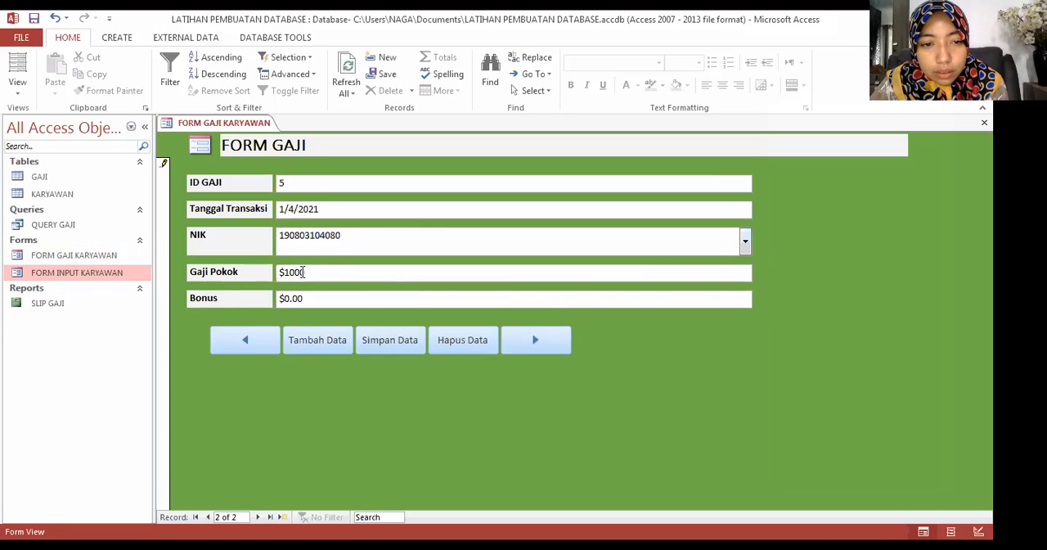
text(000)
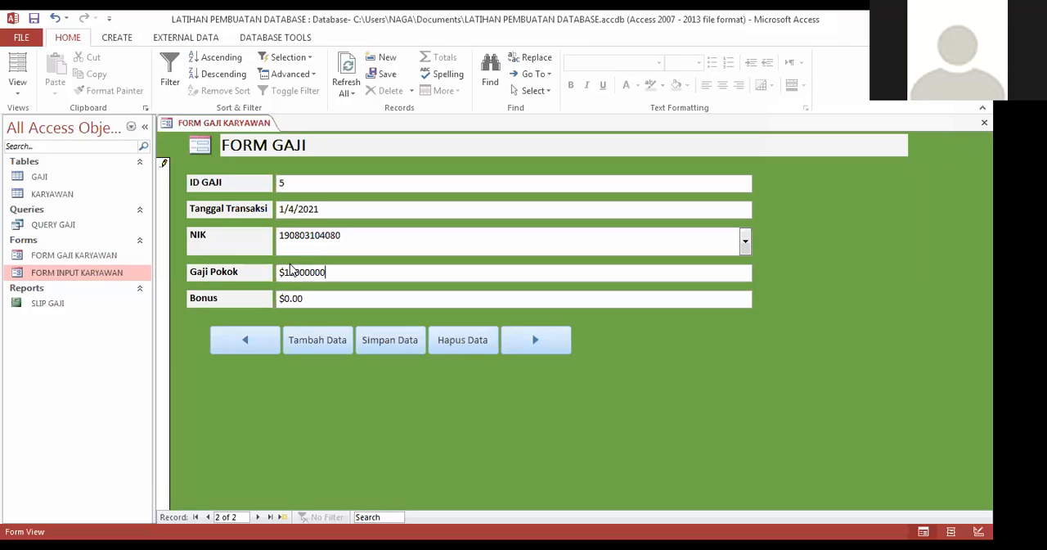
key(BackSpace)
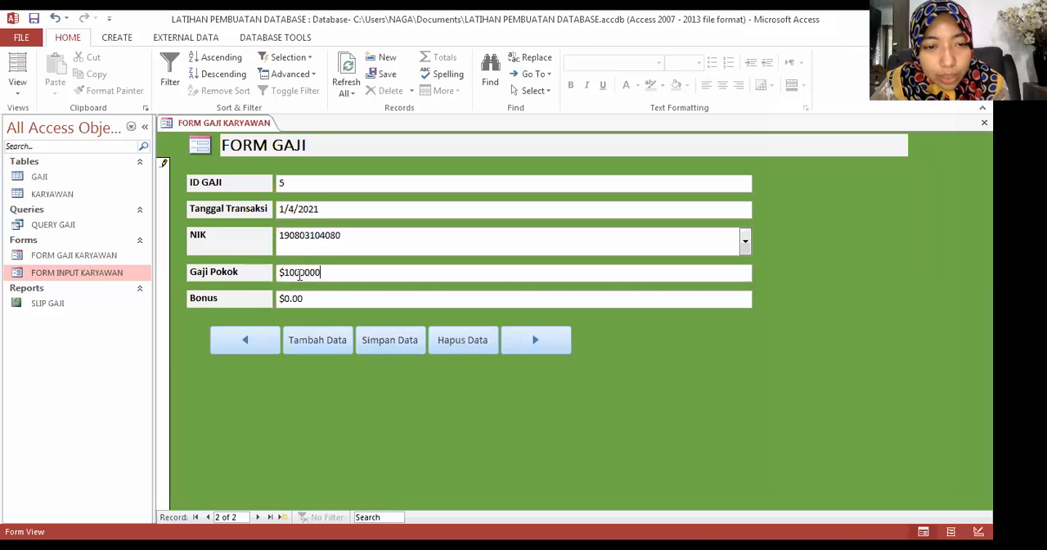
Step: Set Bonus to $500,000.00 in the new salary record and save the record
click(305, 297)
key(BackSpace)
key(BackSpace)
key(BackSpace)
key(BackSpace)
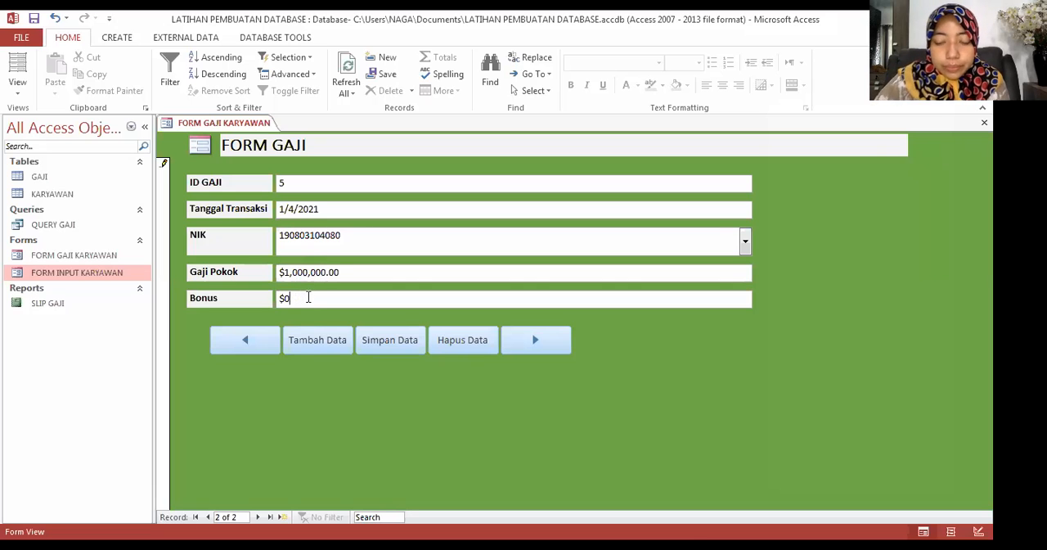
text(500000)
click(349, 276)
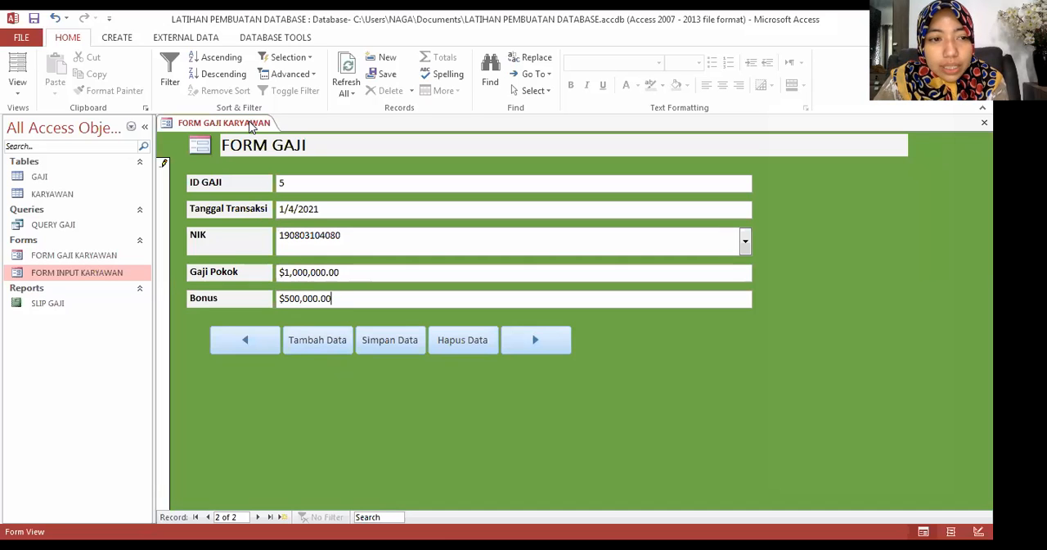
key(ctrl+s)
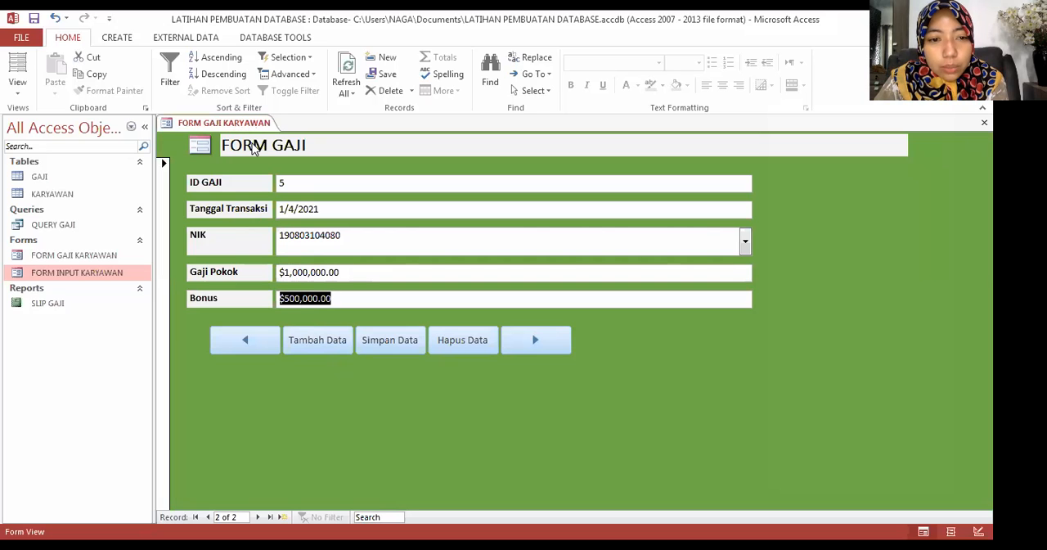
Step: Close FORM GAJI KARYAWAN, check the new salary record and its gajibersih in QUERY GAJI, and close the query
right_click(234, 120)
click(254, 148)
double_click(84, 230)
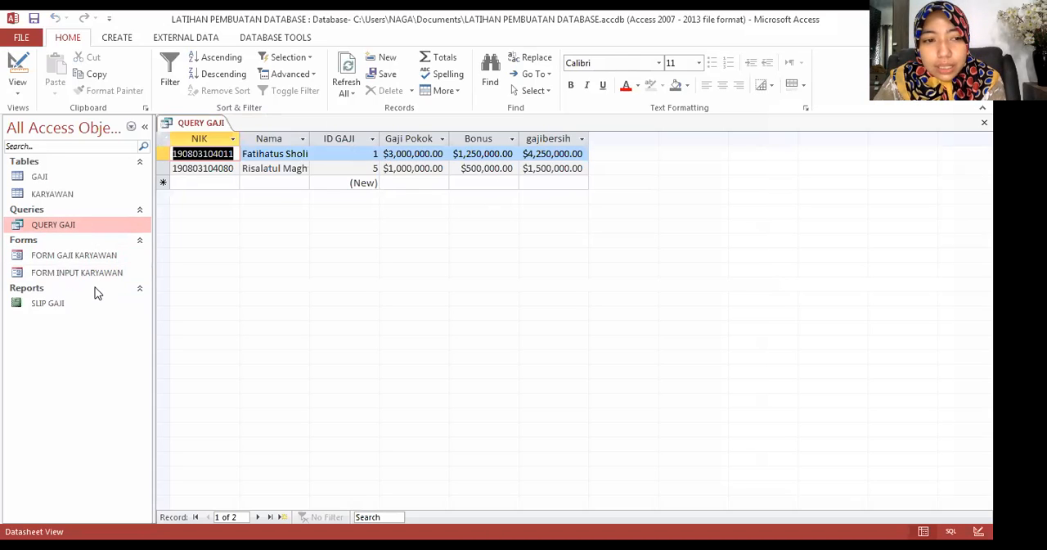
right_click(176, 122)
click(182, 147)
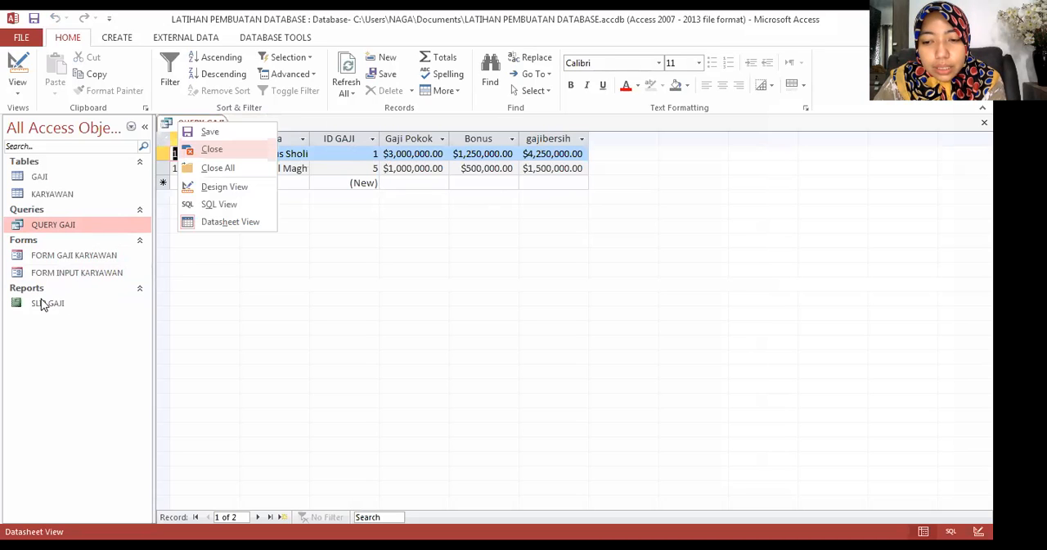
Step: Open the SLIP GAJI report and review the pay slips of both employees
double_click(45, 303)
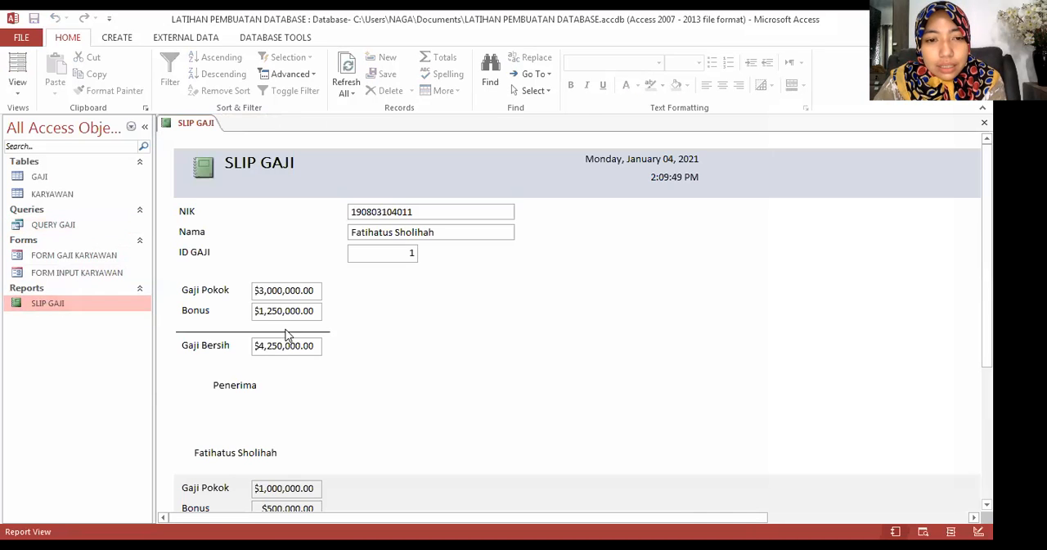
scroll(286, 334, down, 1)
scroll(286, 334, down, 1)
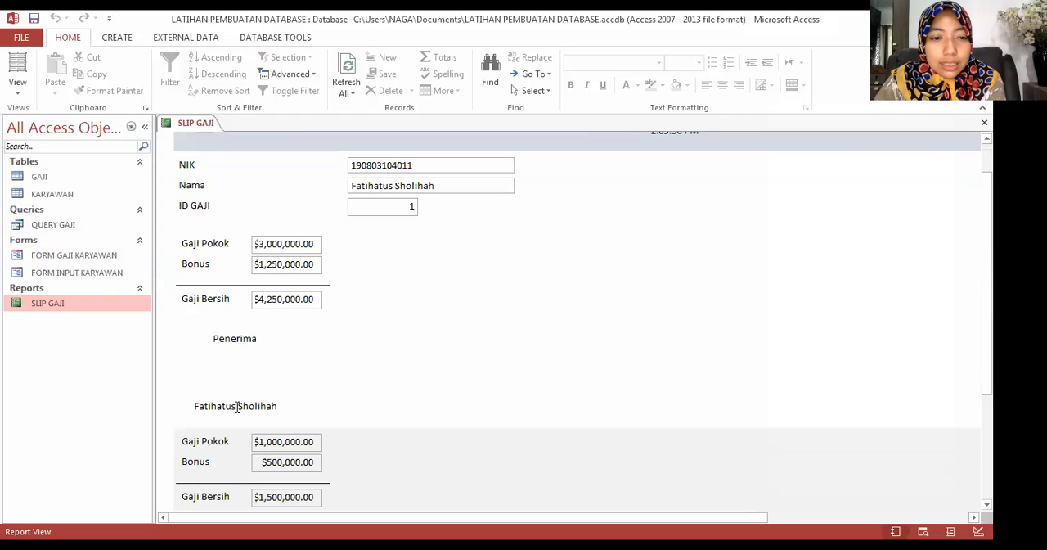
scroll(328, 315, up, 2)
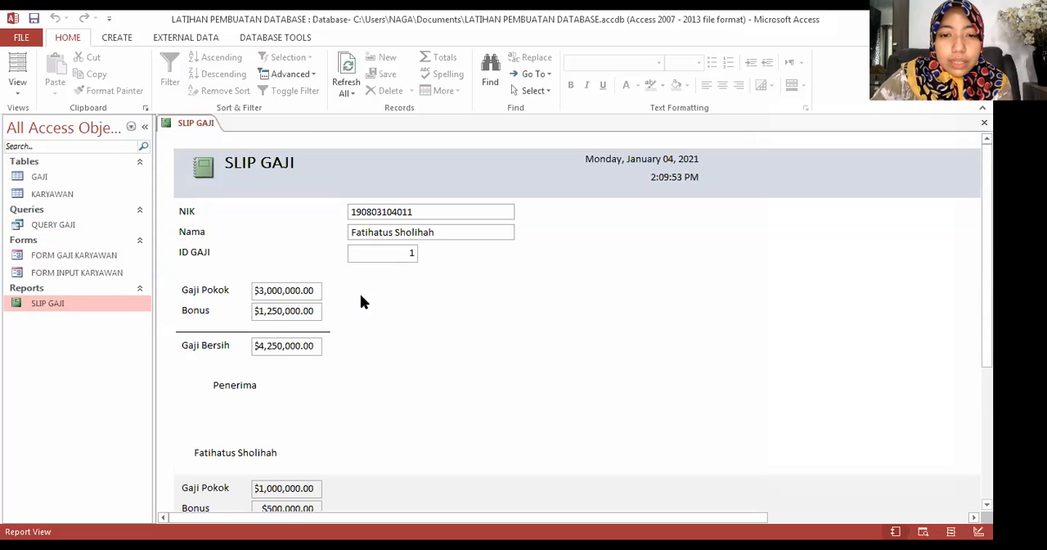
scroll(360, 296, down, 9)
scroll(256, 434, down, 1)
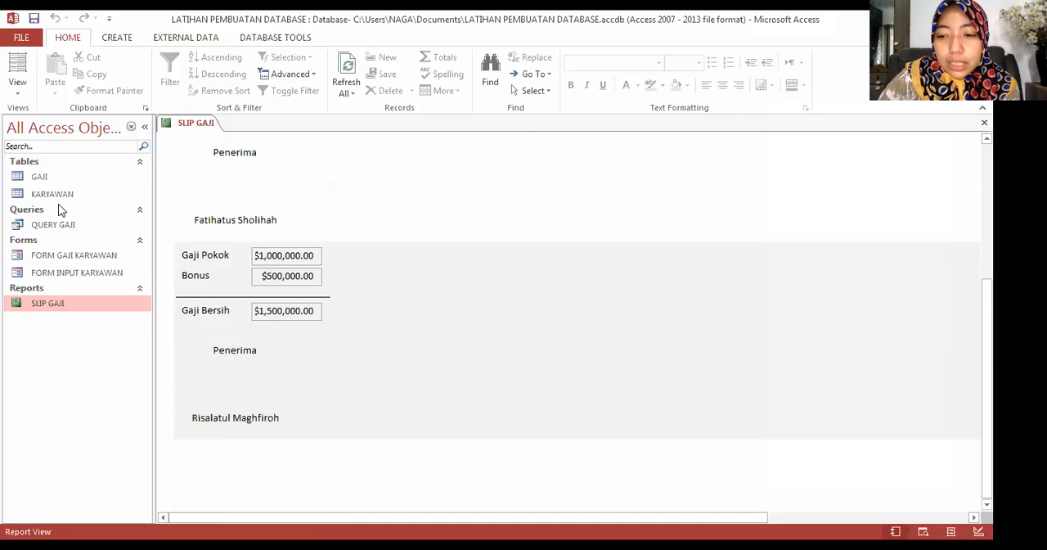
Step: Close the SLIP GAJI report and open FORM GAJI KARYAWAN in Design View
click(54, 257)
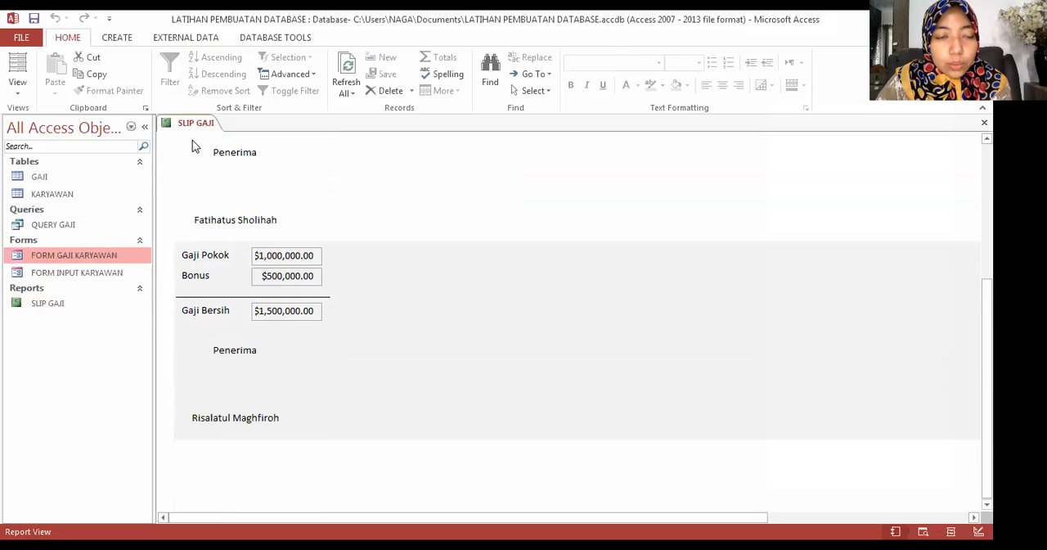
double_click(65, 257)
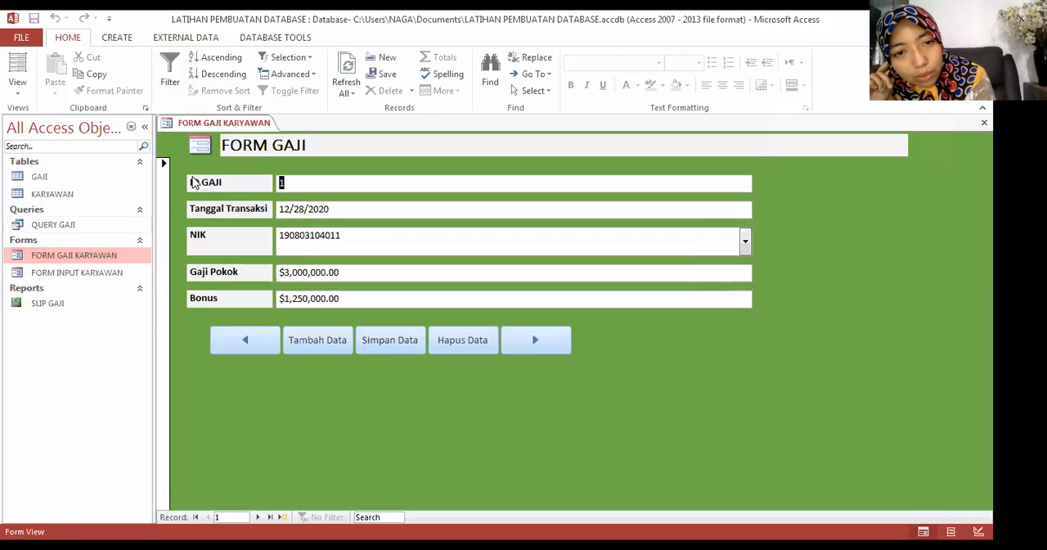
right_click(217, 126)
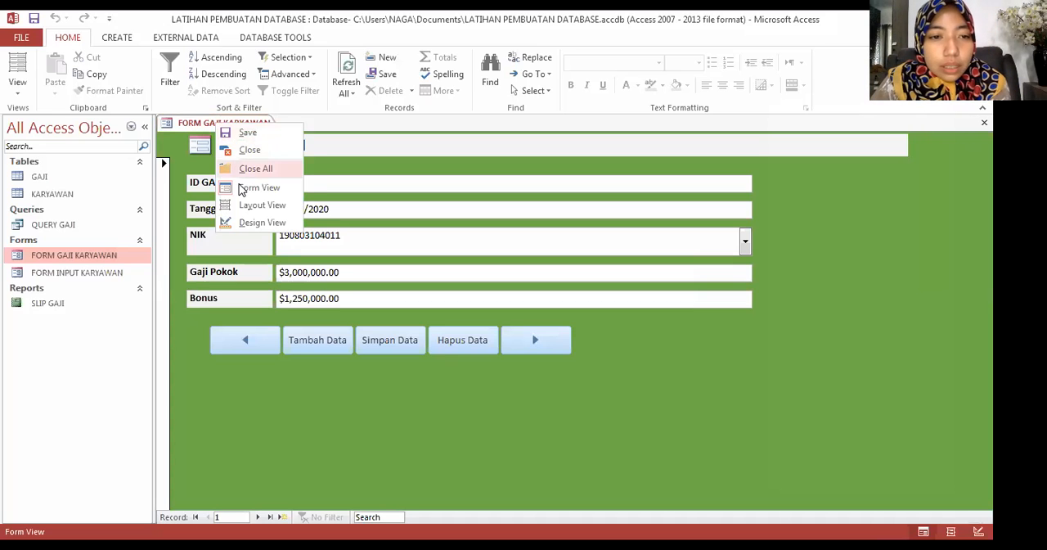
click(238, 222)
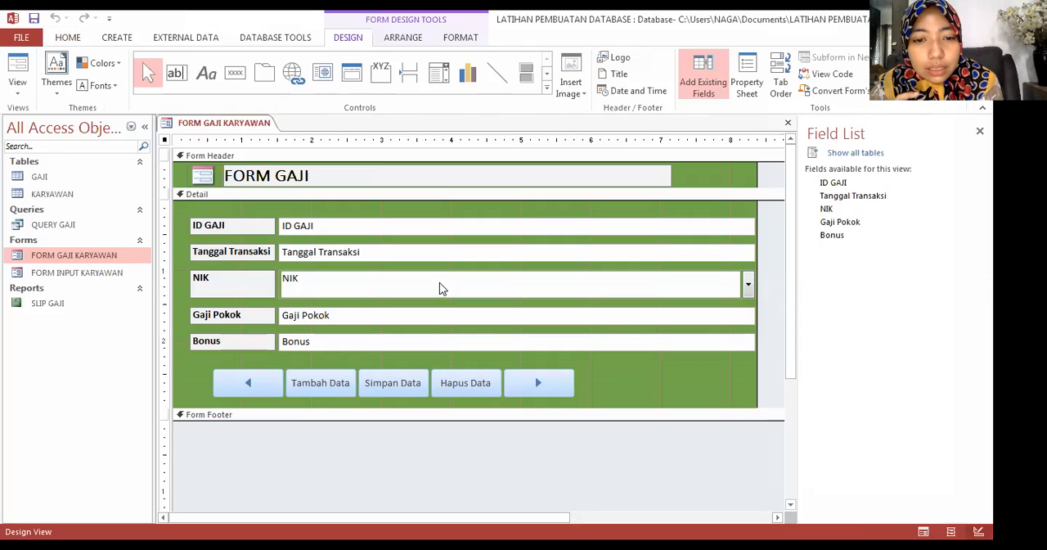
Step: Add a command button beside the next-record button and assign it the Print Record action from Record Operations
click(236, 71)
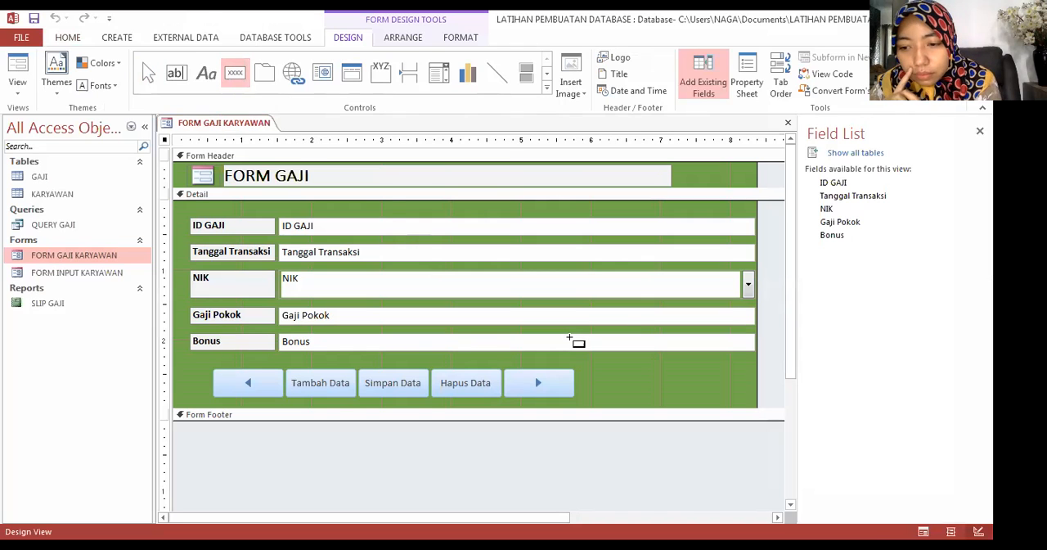
drag(607, 379, 679, 398)
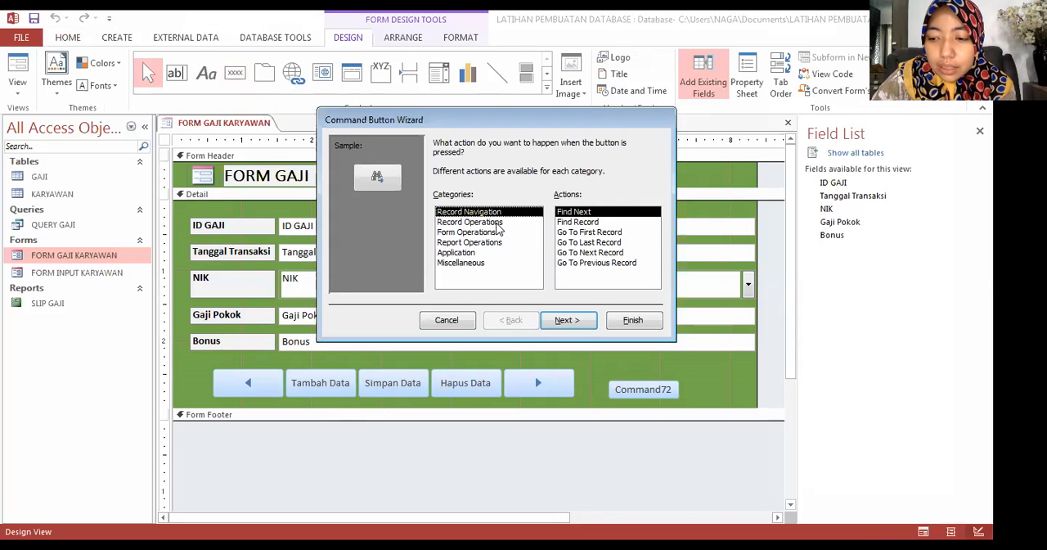
click(497, 224)
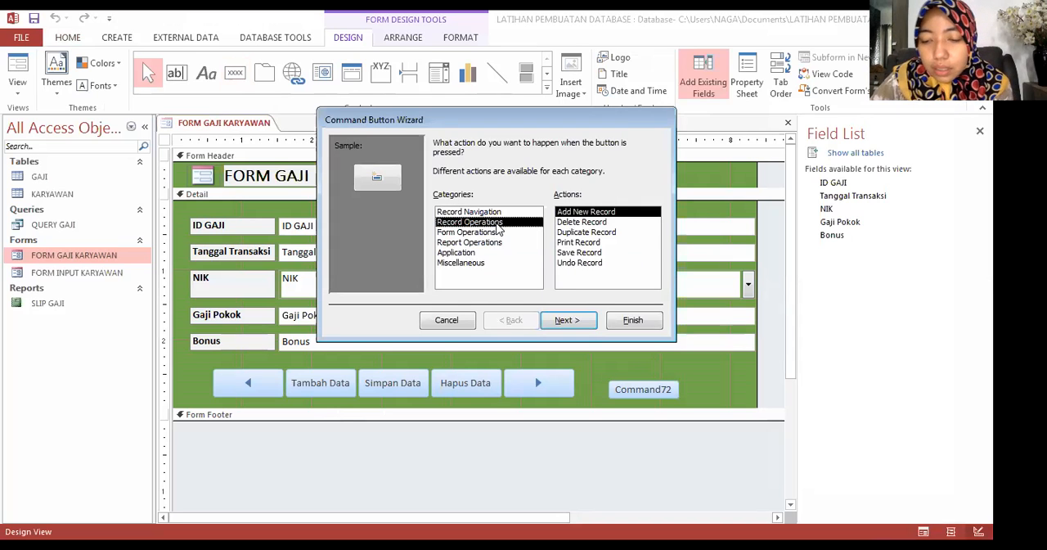
click(568, 243)
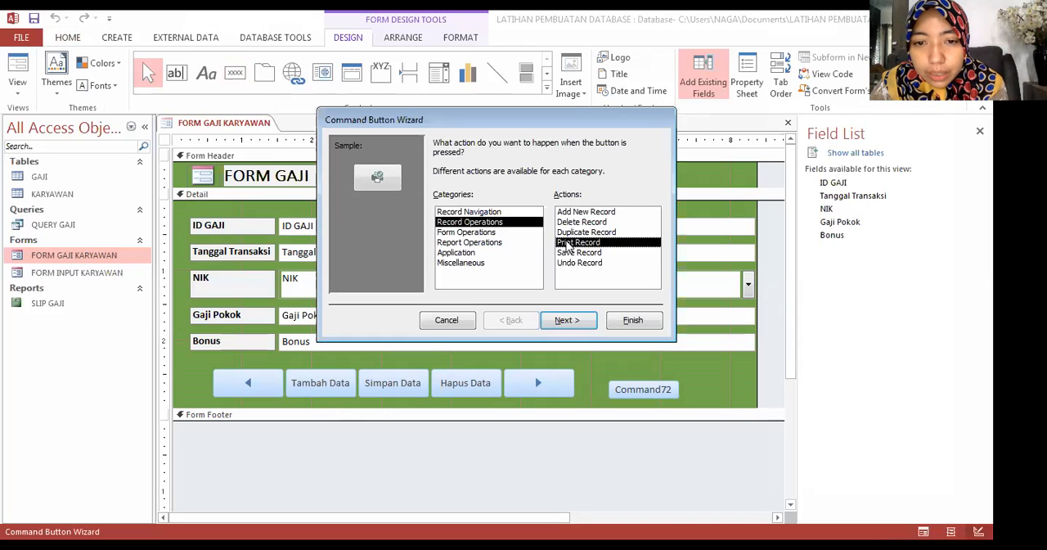
click(565, 320)
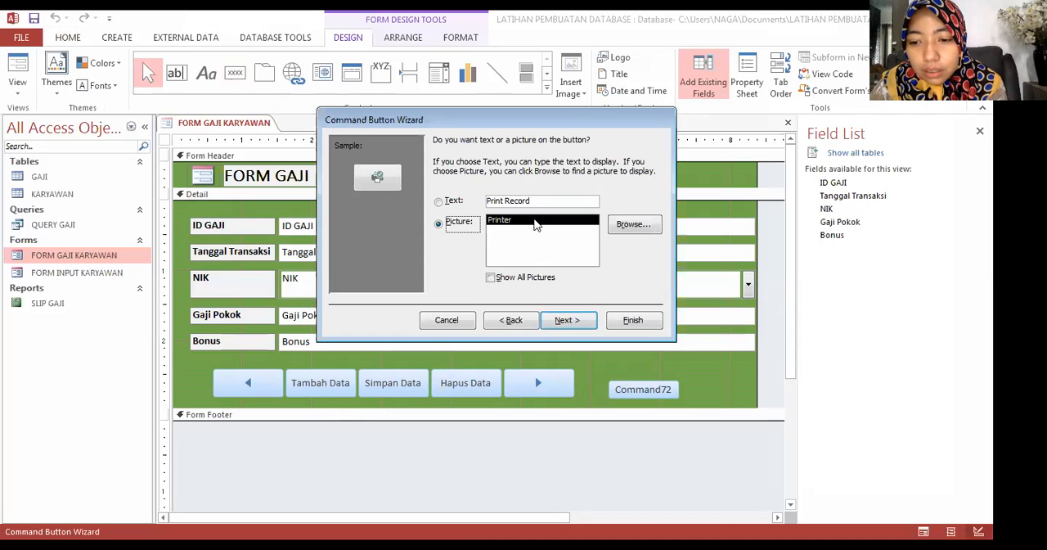
Step: Give the new command button the text Cetak Slip Gaji instead of a picture and finish the wizard
click(447, 202)
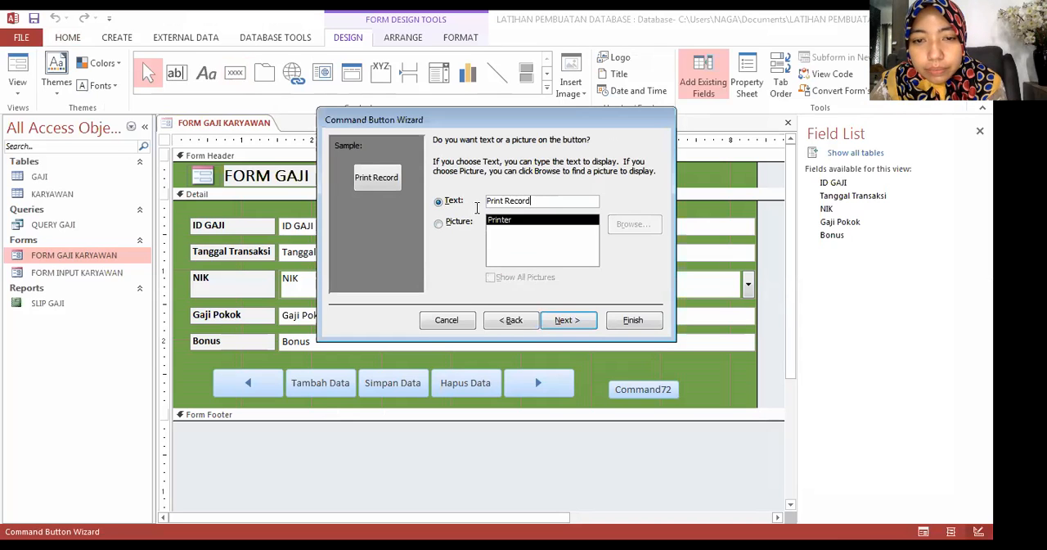
key(Tab)
text(Cetak Slip)
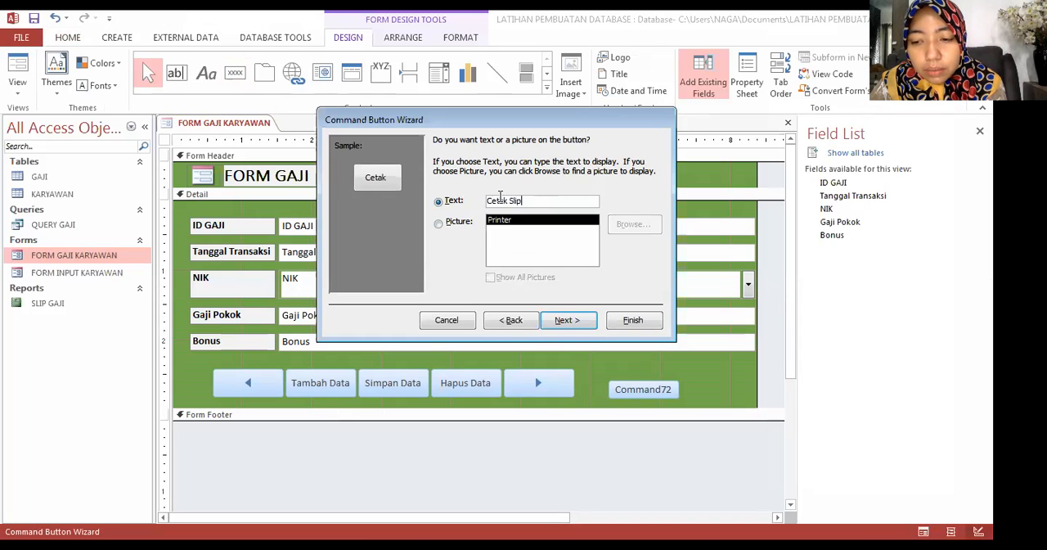
text(gaji)
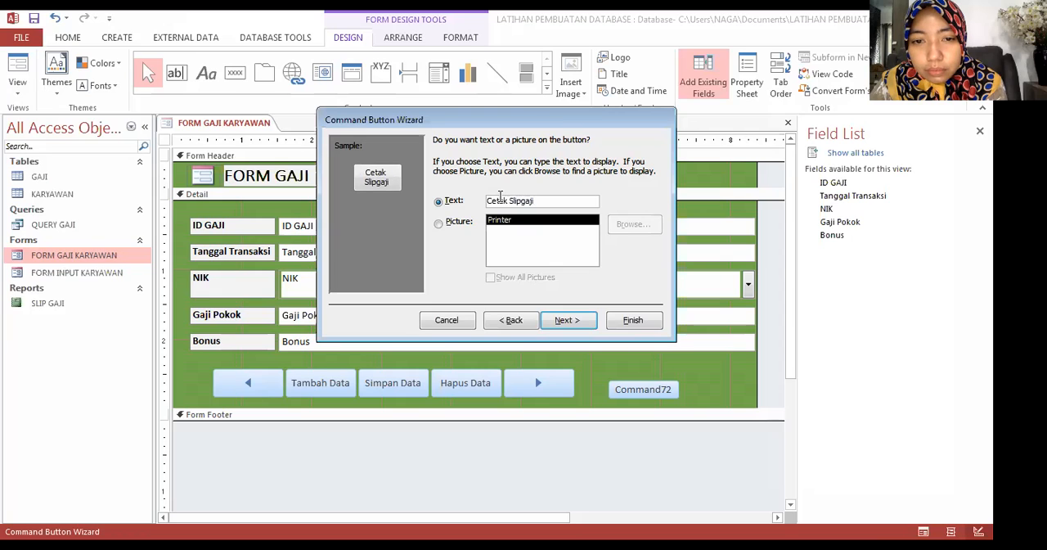
text(Gaji)
click(524, 201)
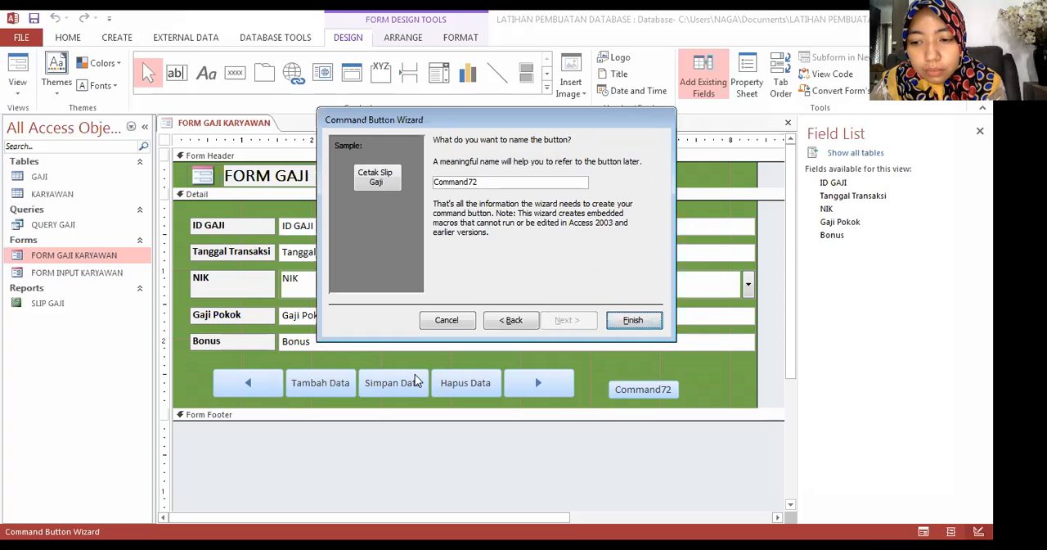
key(Return)
Step: Align the Cetak Slip Gaji button with the other form buttons in one tabular layout
drag(195, 361, 708, 410)
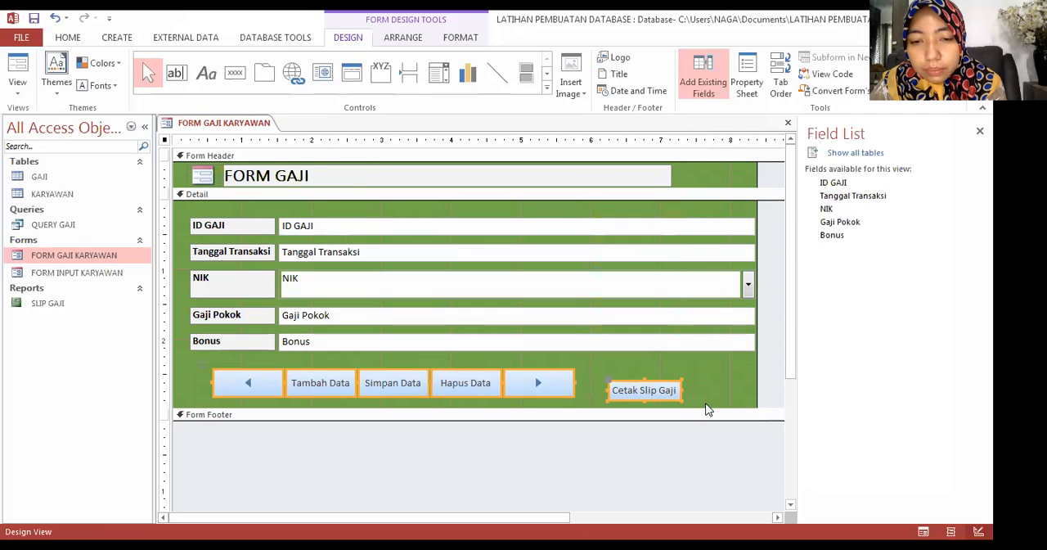
click(409, 38)
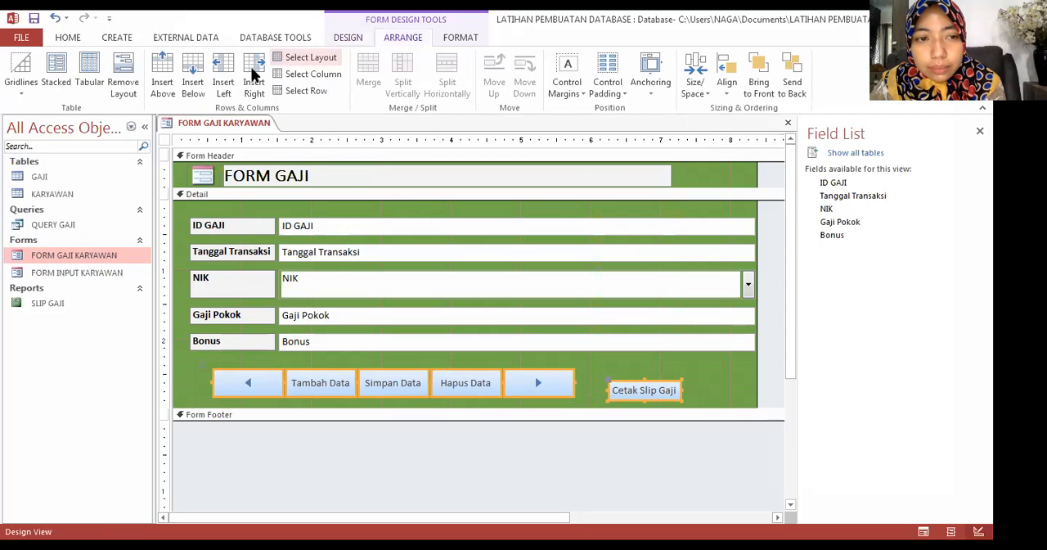
click(89, 72)
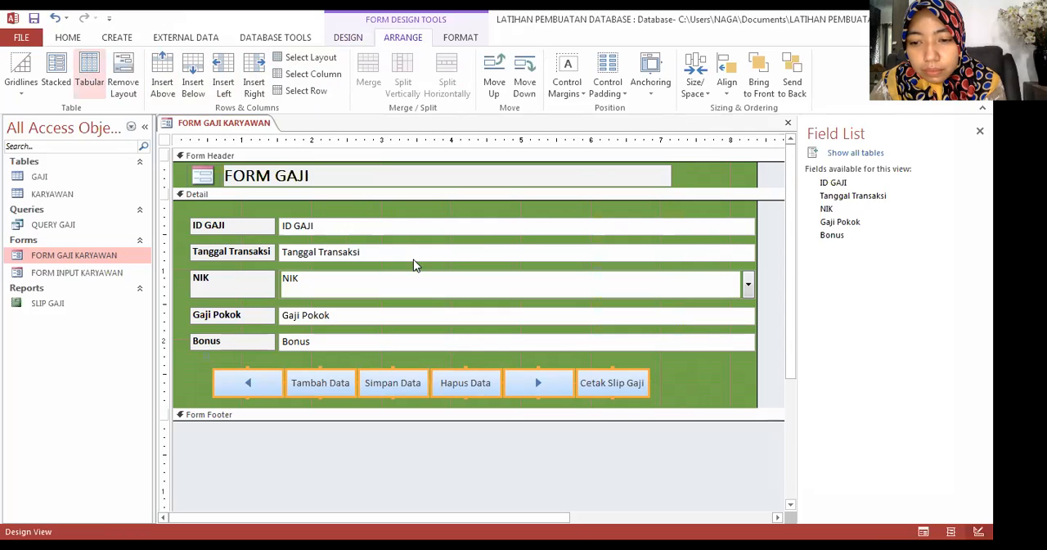
click(636, 383)
drag(636, 383, 537, 382)
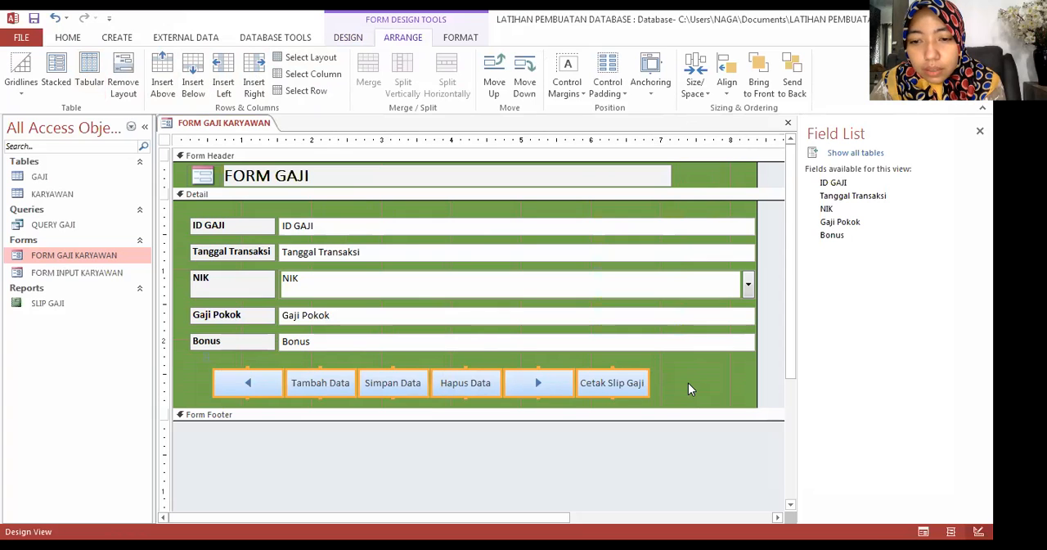
click(688, 383)
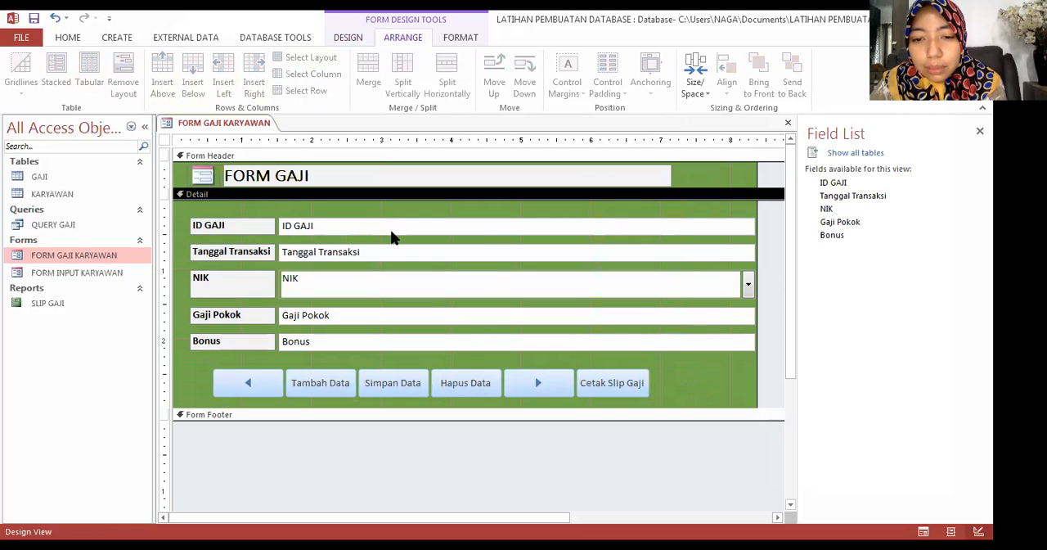
Step: Review the actions in the Cetak Slip Gaji button's On Click macro, then close the macro
right_click(616, 384)
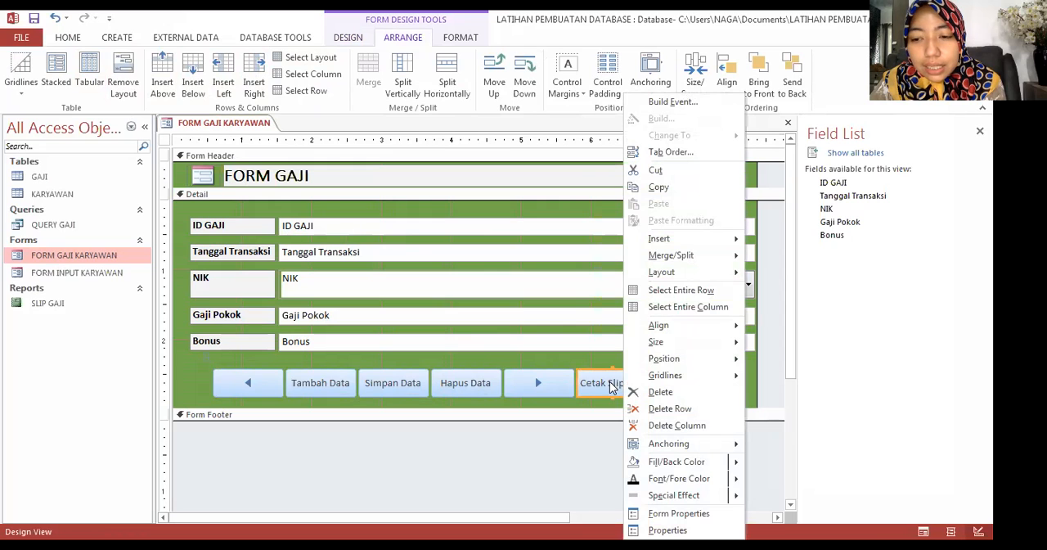
click(658, 102)
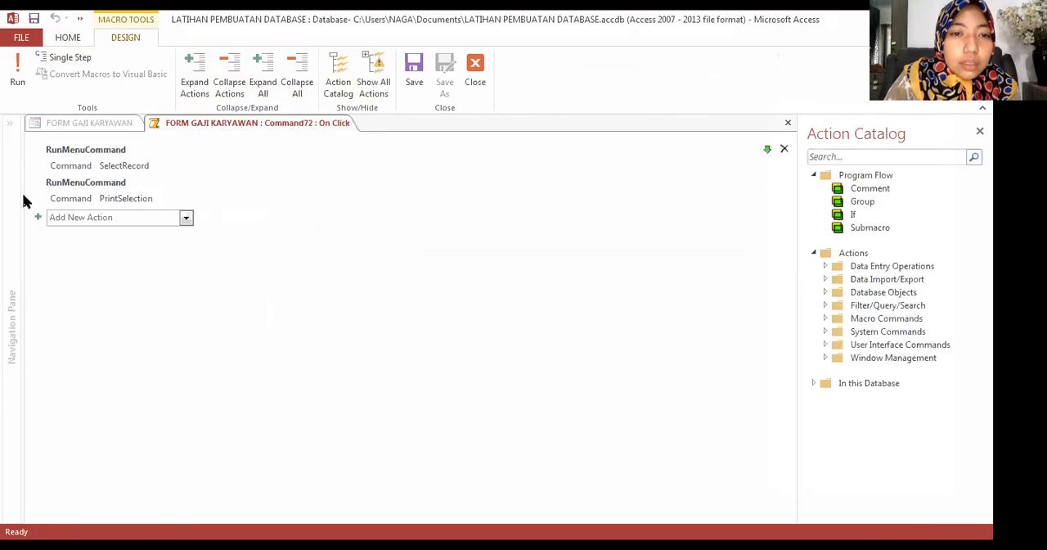
click(477, 72)
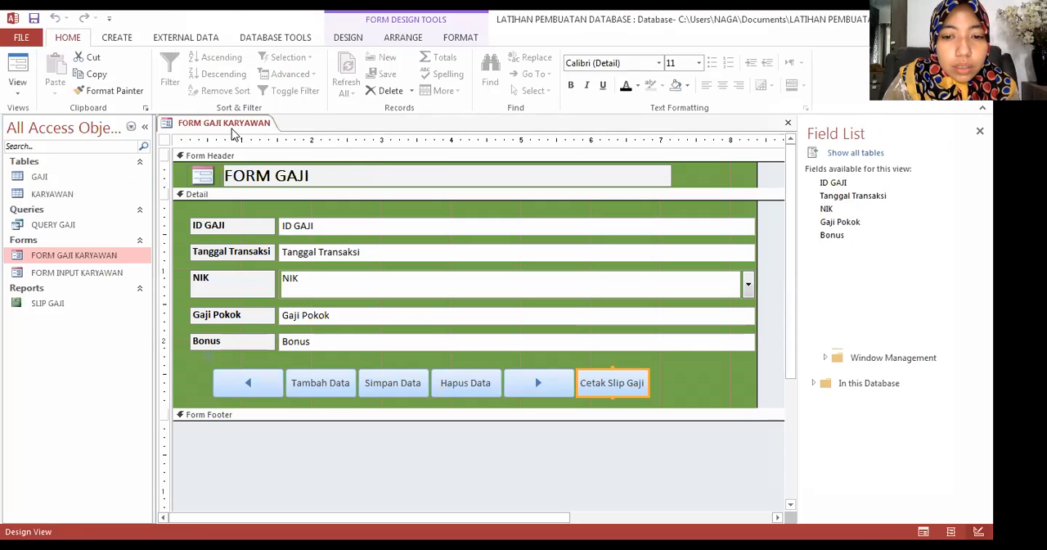
right_click(601, 386)
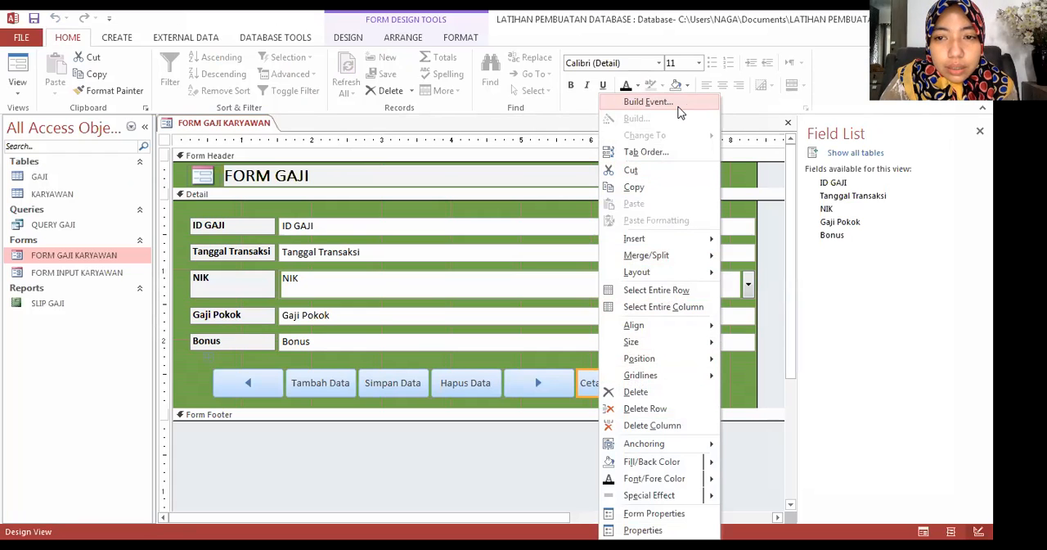
click(762, 135)
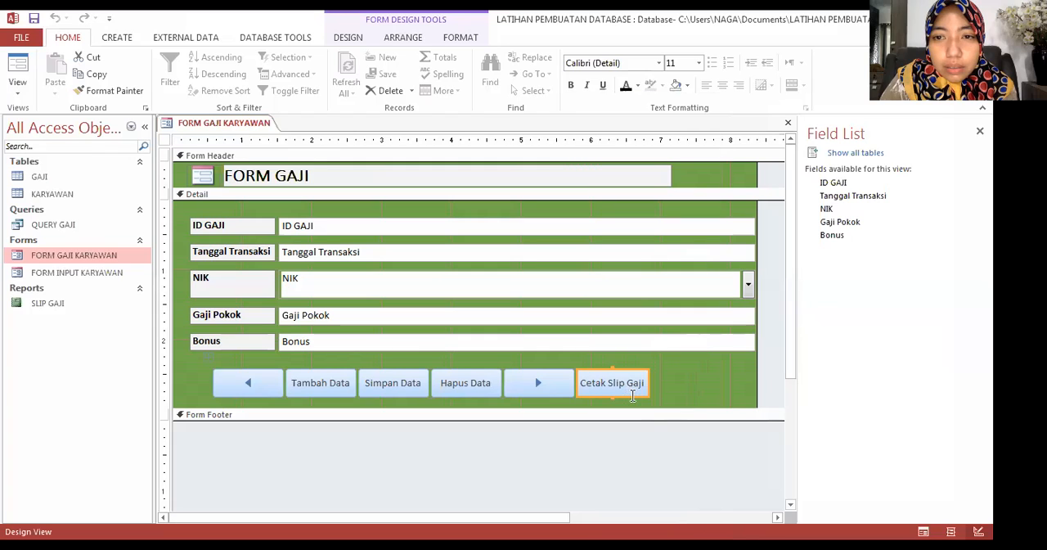
right_click(625, 144)
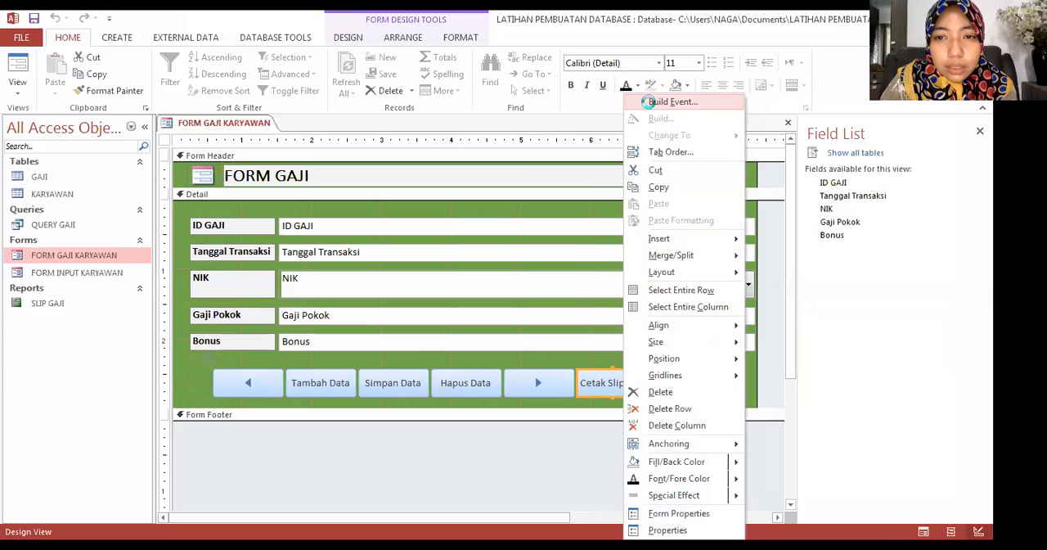
click(653, 103)
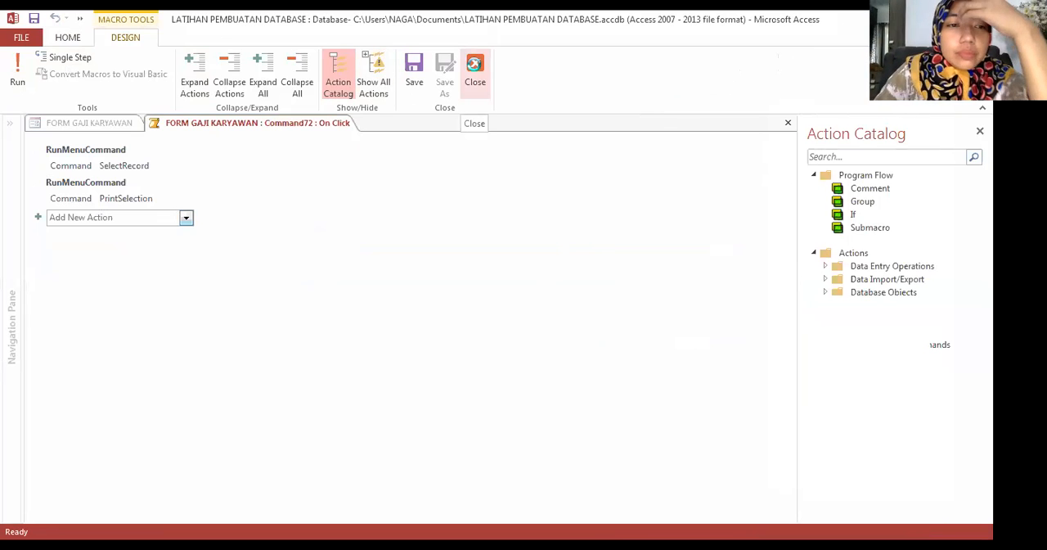
click(475, 70)
Step: Delete the Cetak Slip Gaji button from the form
click(604, 380)
click(662, 380)
click(640, 387)
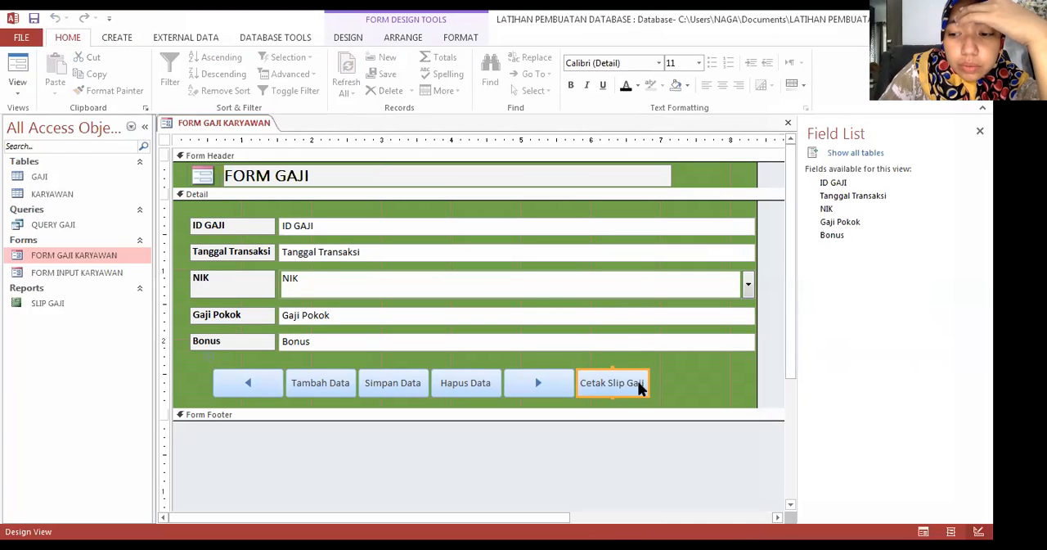
key(Delete)
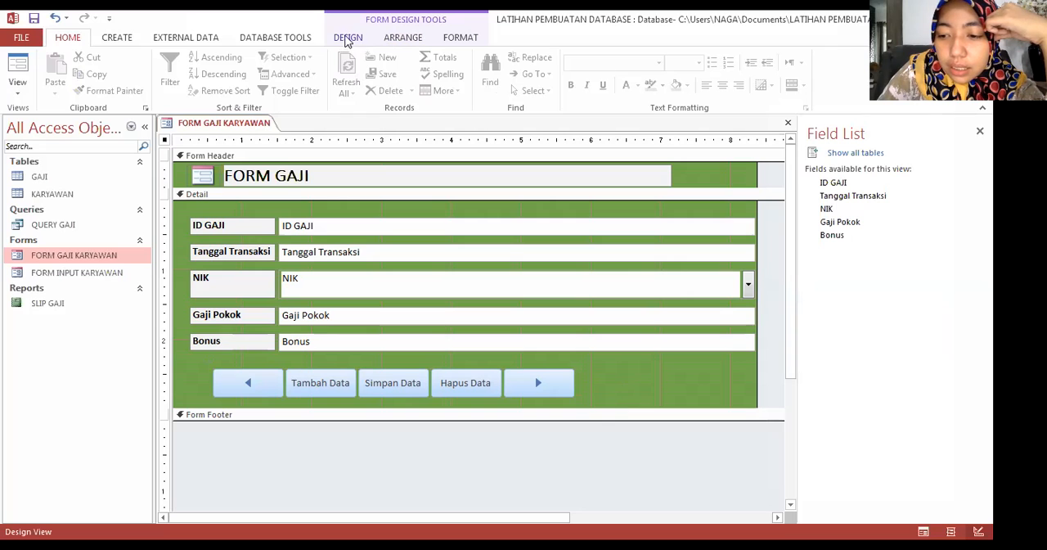
Step: Place a new command button beside the next-record button and dismiss the wizard without assigning an action
scroll(208, 82, down, 4)
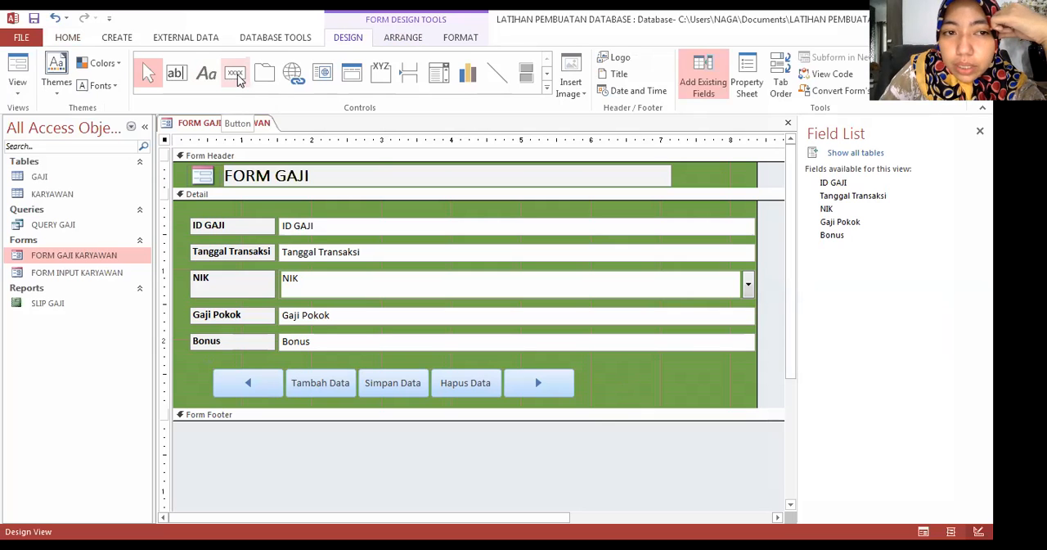
click(237, 78)
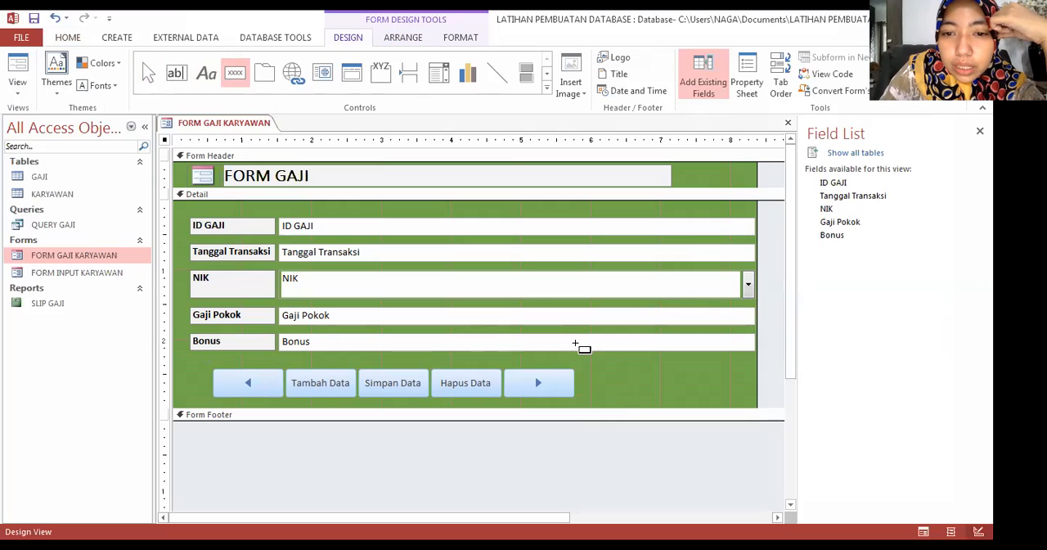
click(597, 380)
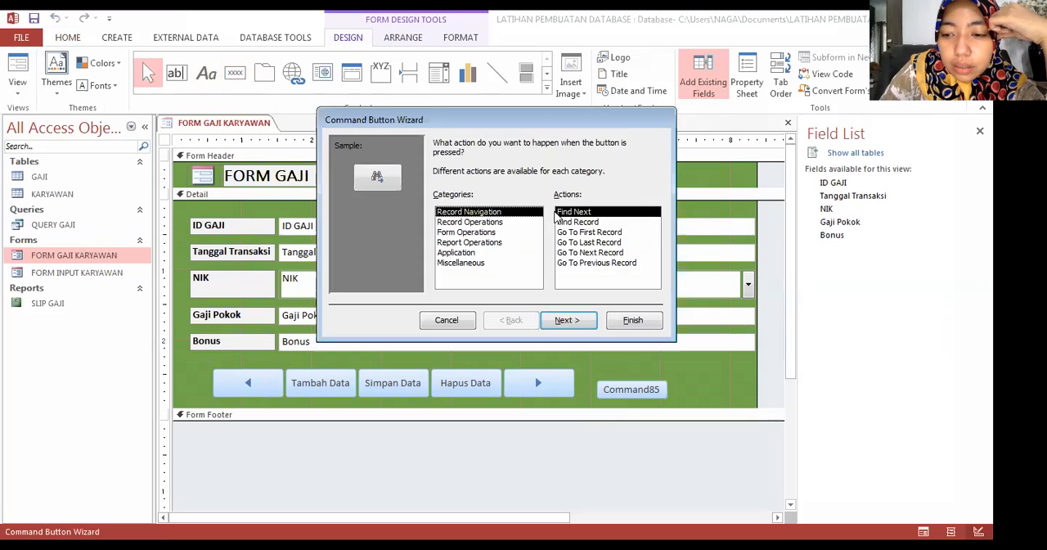
click(483, 222)
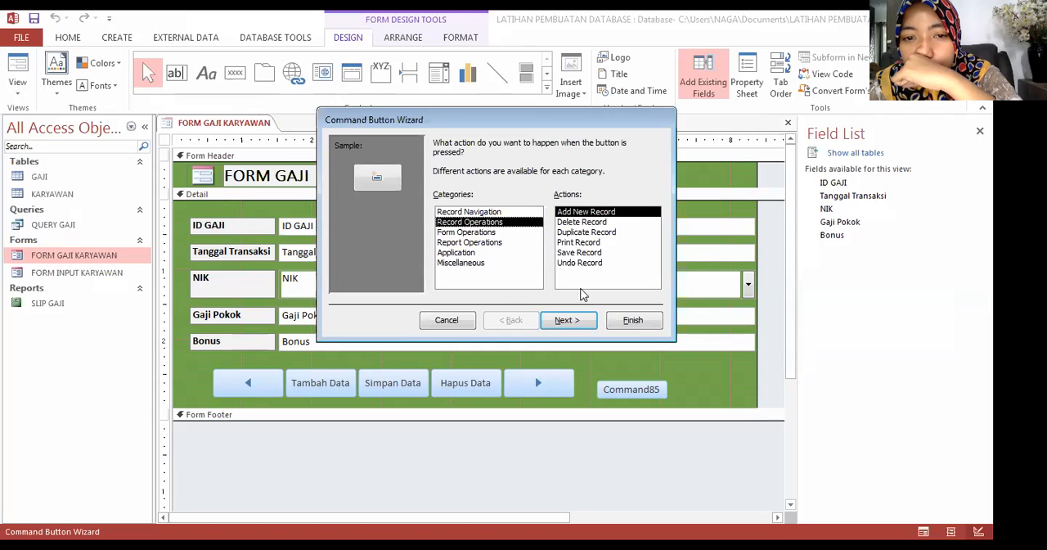
click(441, 323)
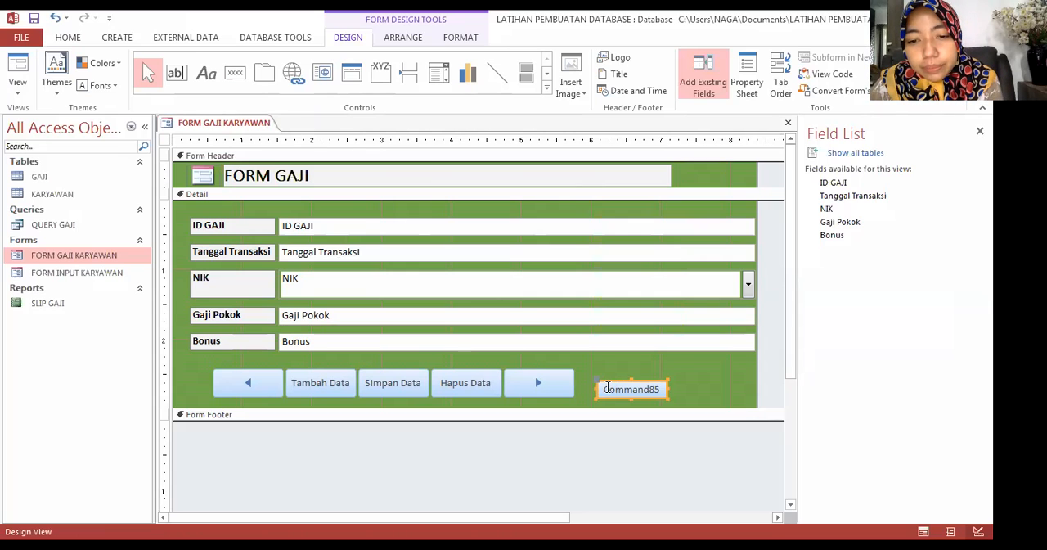
Step: Change the new command button's caption to Cetak Slip Gaji
double_click(619, 386)
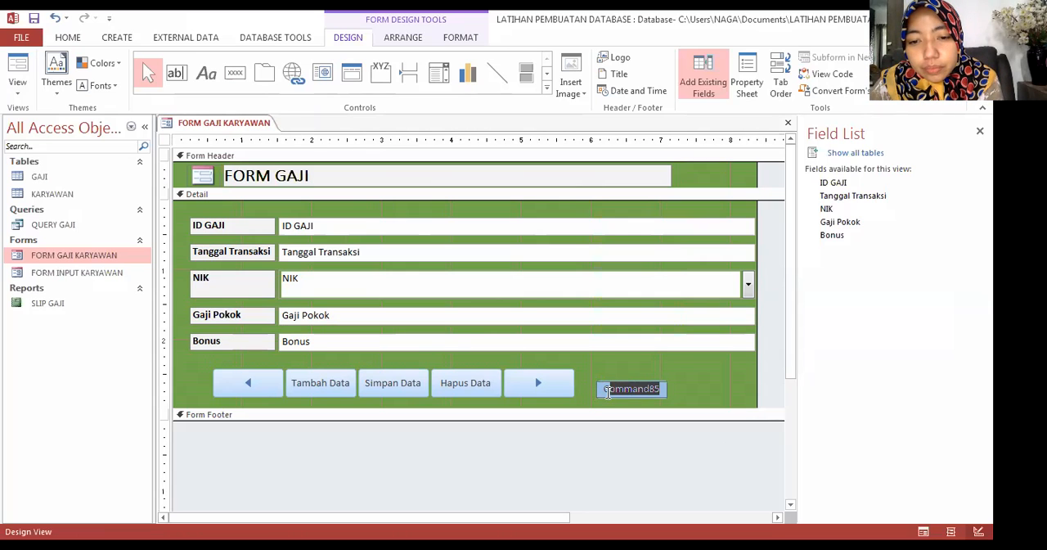
text(Cet)
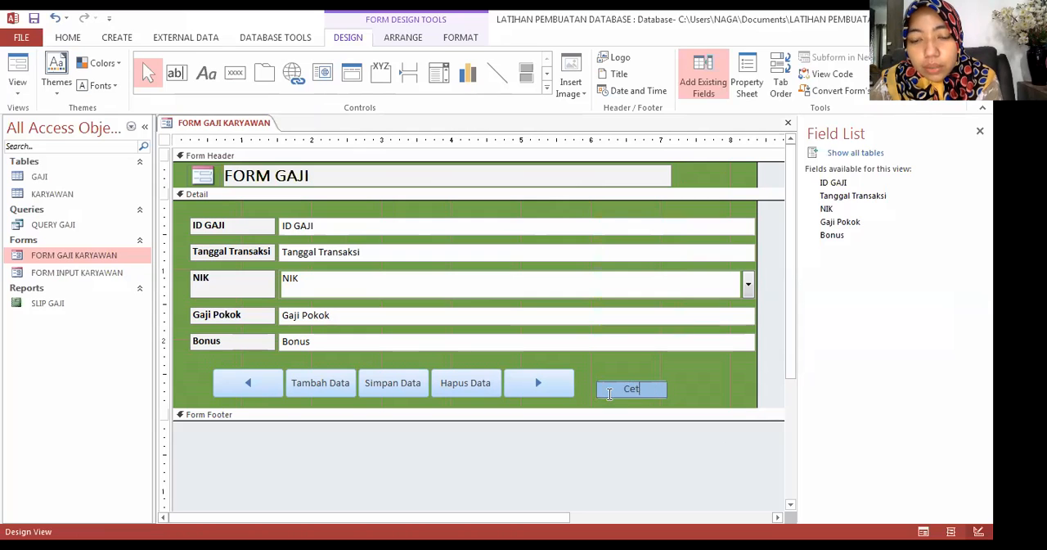
text(ak Slip Gaji)
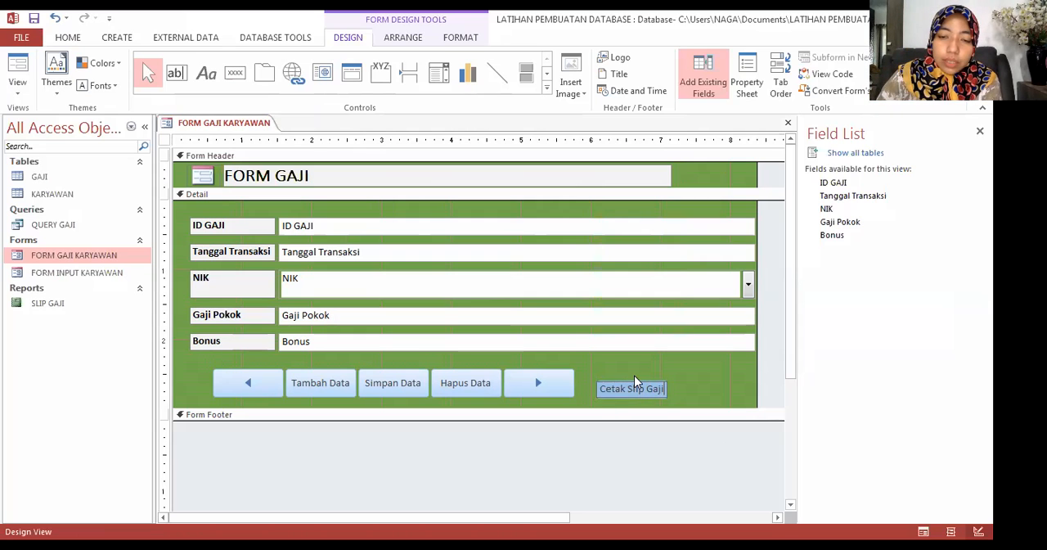
click(635, 376)
click(624, 387)
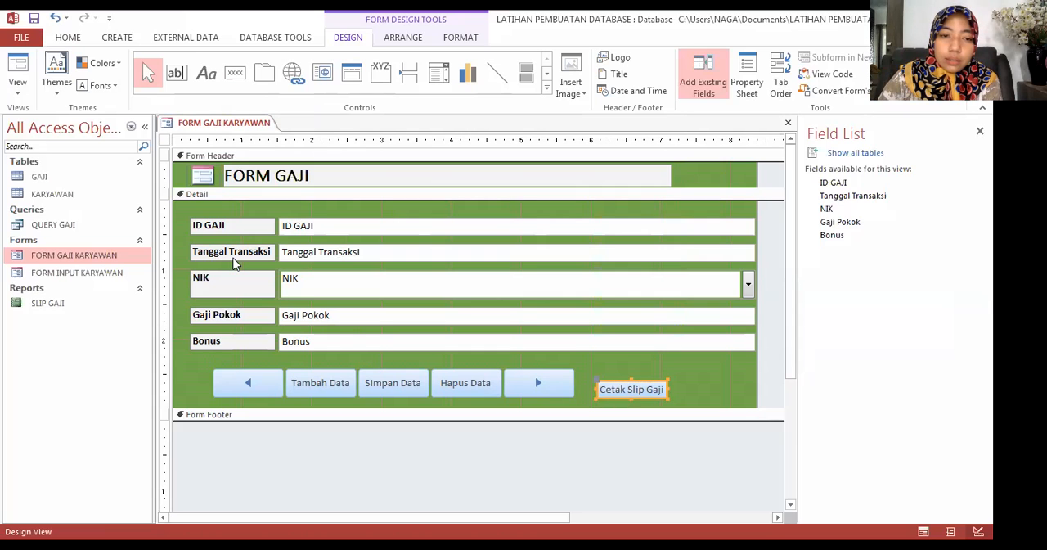
Step: Build a click macro for the Cetak Slip Gaji button with the Macro Builder and add an OpenReport action
right_click(642, 387)
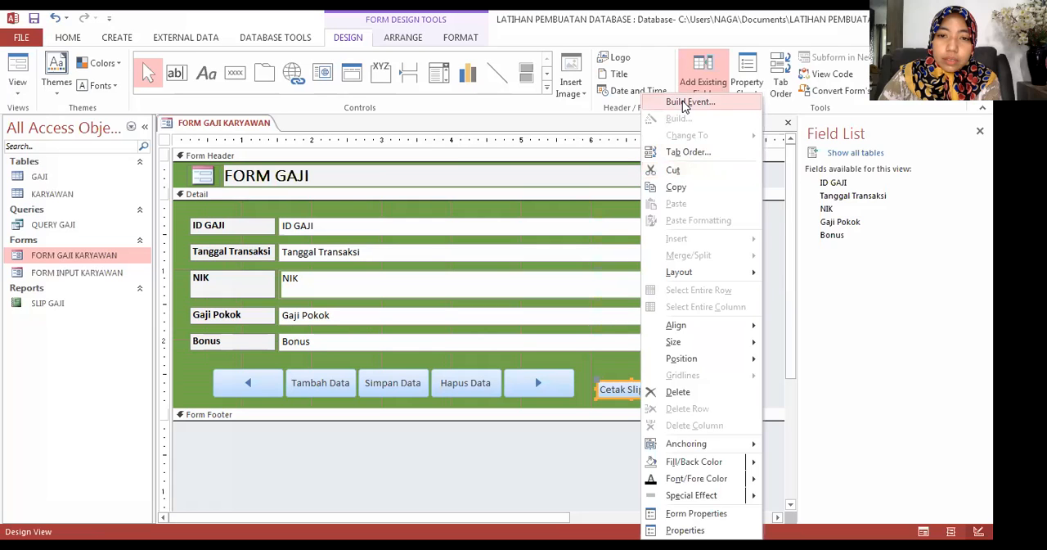
click(686, 103)
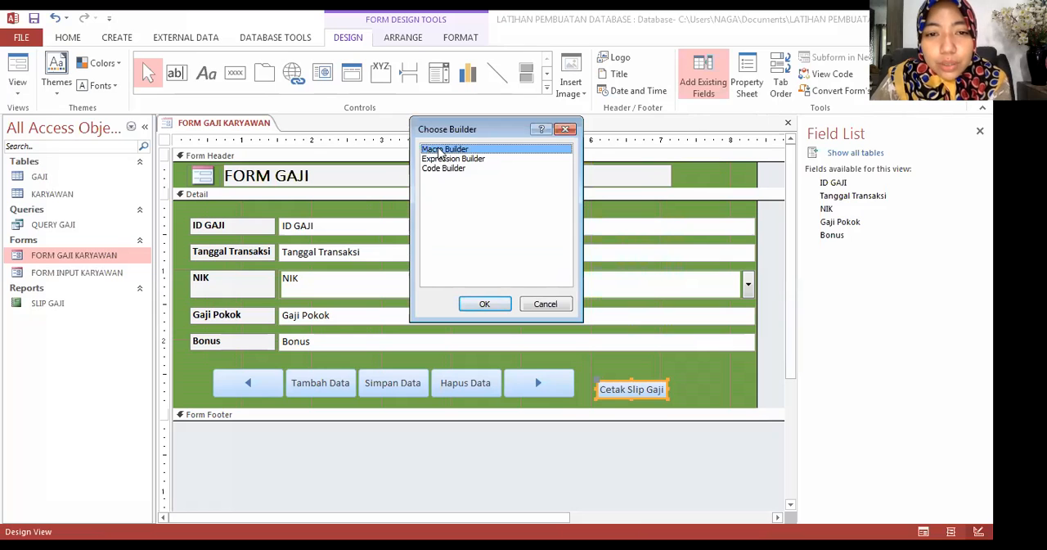
click(478, 304)
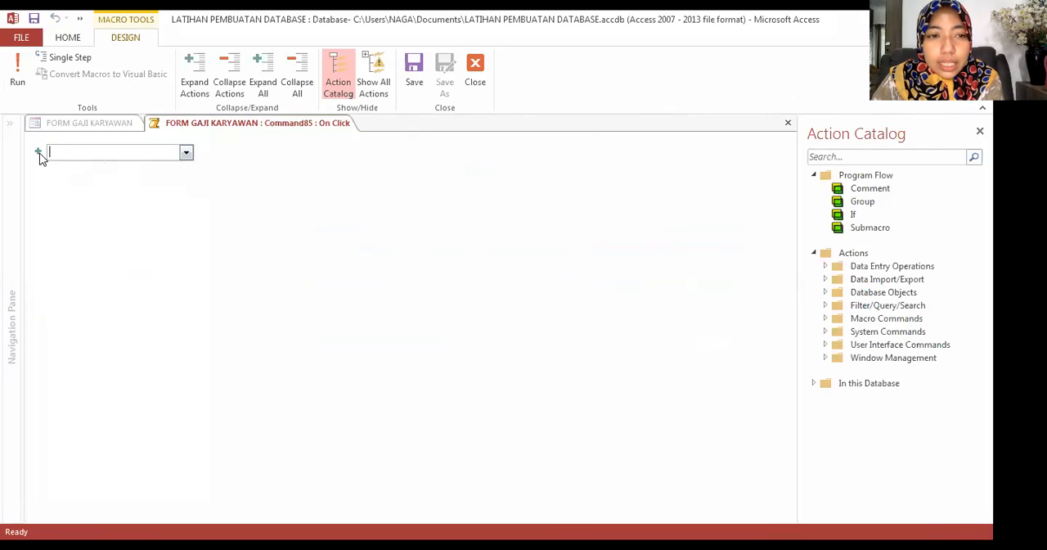
click(187, 154)
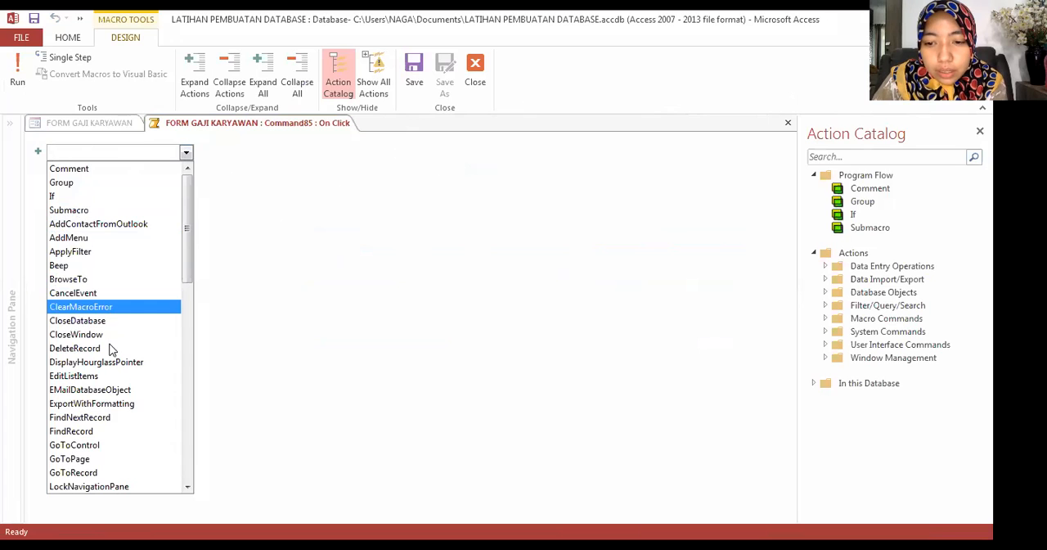
scroll(112, 374, down, 4)
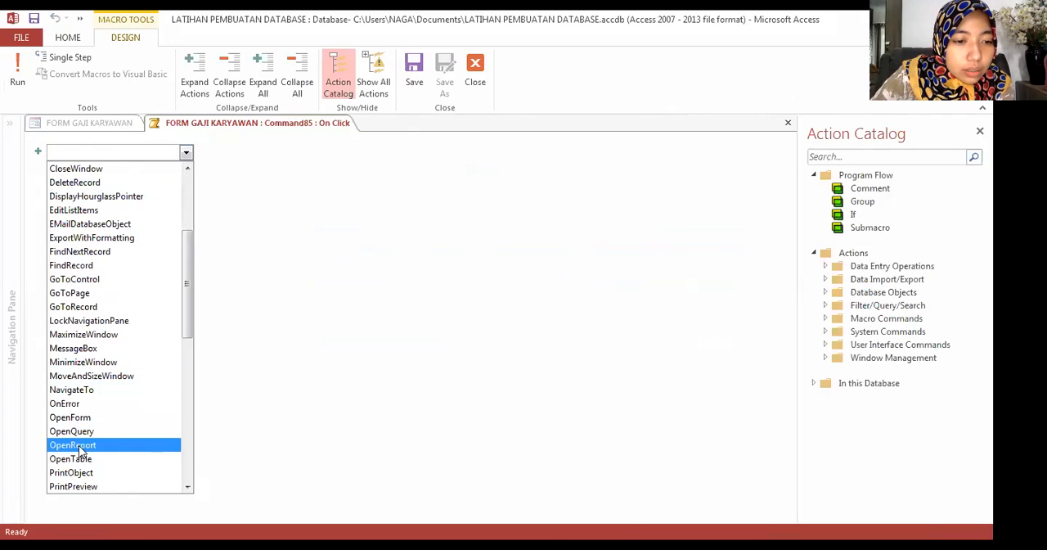
click(81, 446)
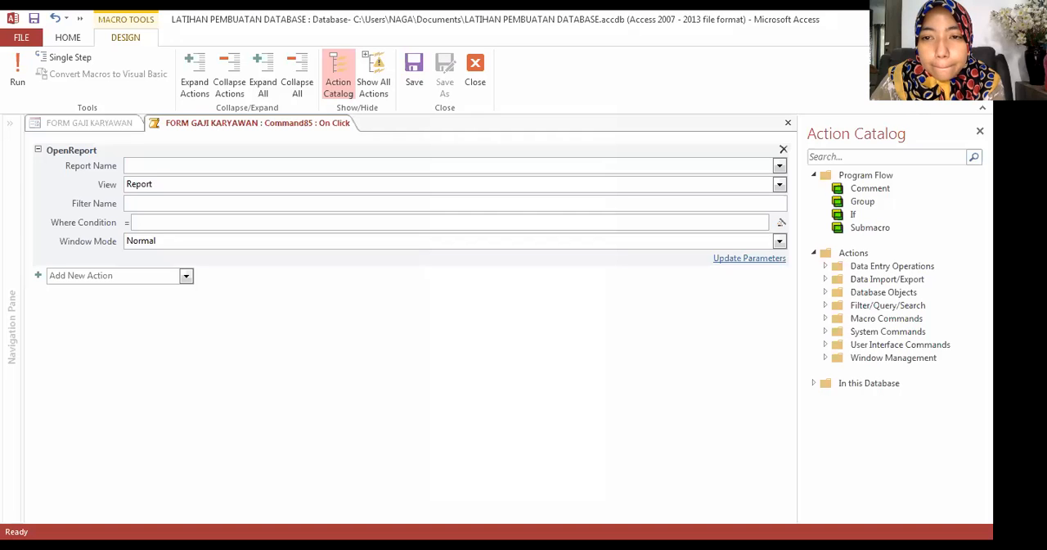
Step: Set the OpenReport action's report name to SLIP GAJI and its view to Print Preview
text(SLIP GAJI)
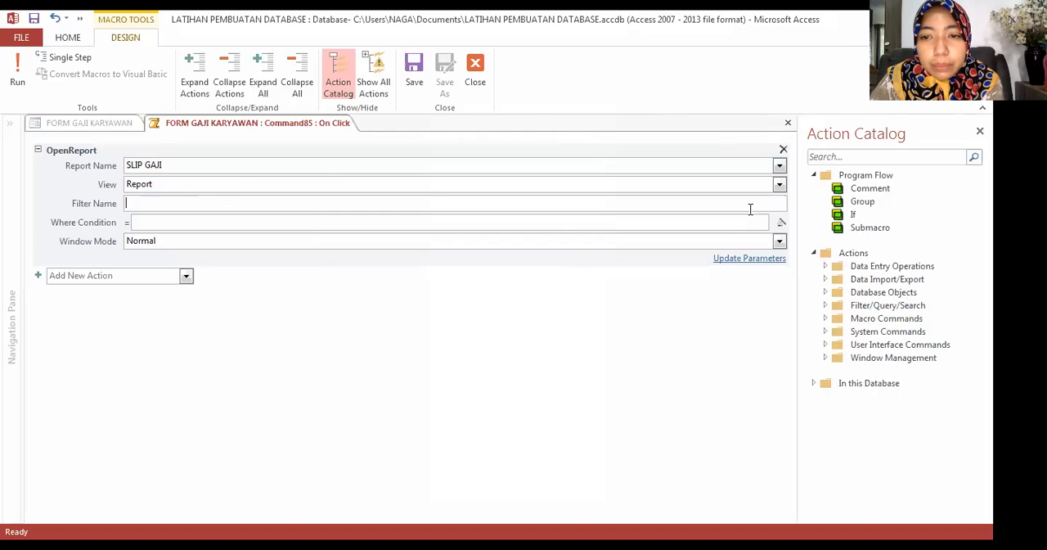
click(780, 185)
click(692, 228)
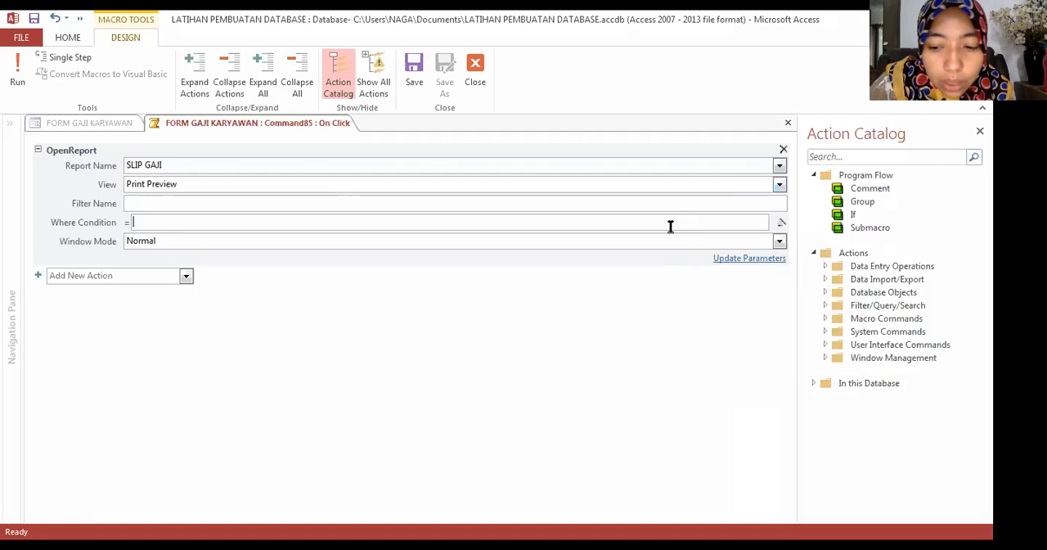
Step: Begin the OpenReport action's Where Condition with the [ID GAJI] field
text([)
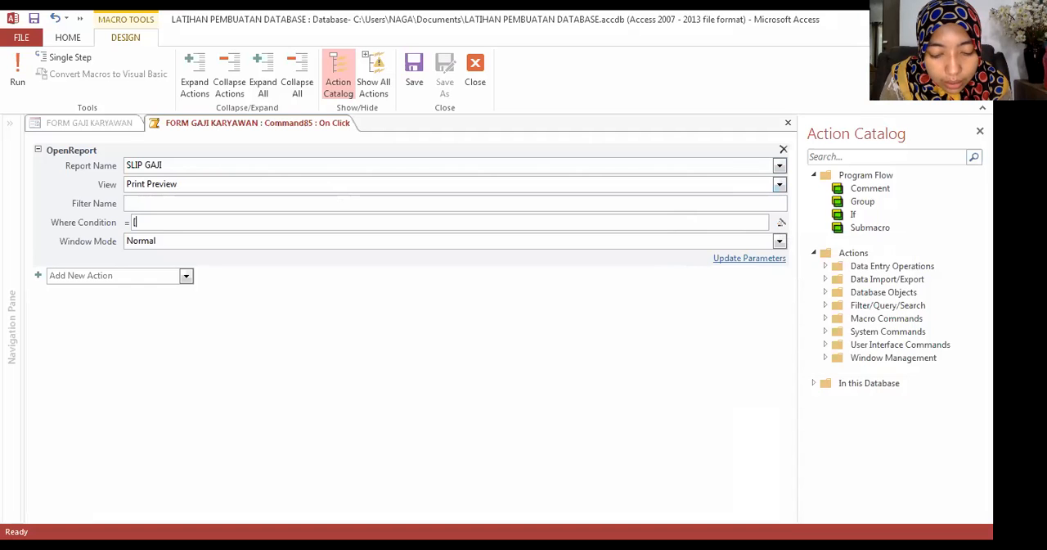
text(ID)
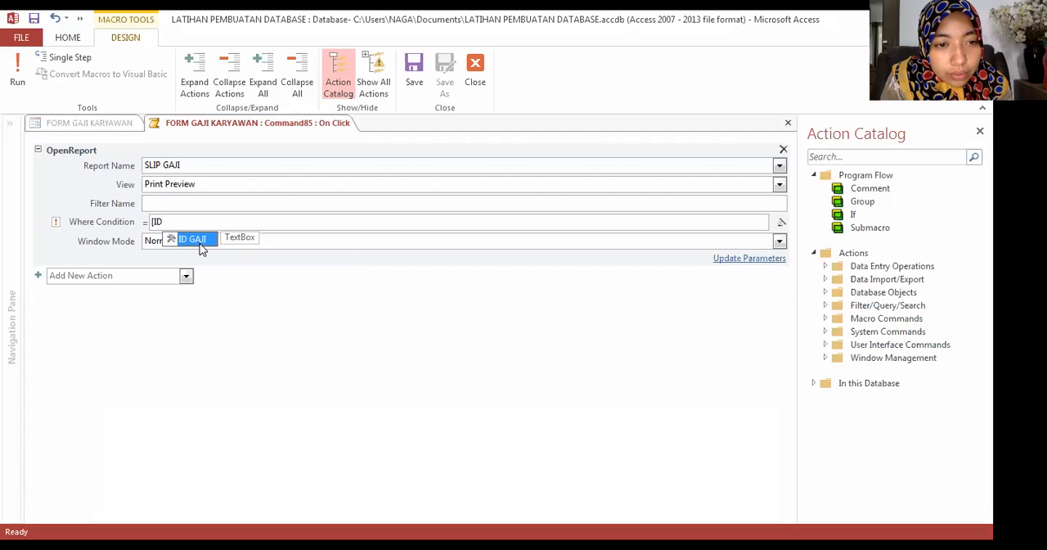
key(Return)
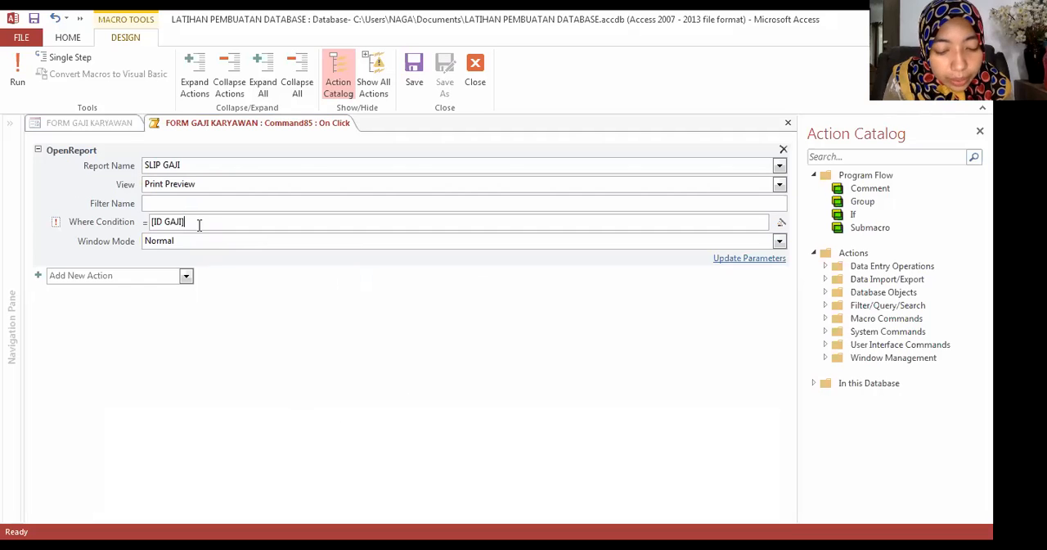
text([)
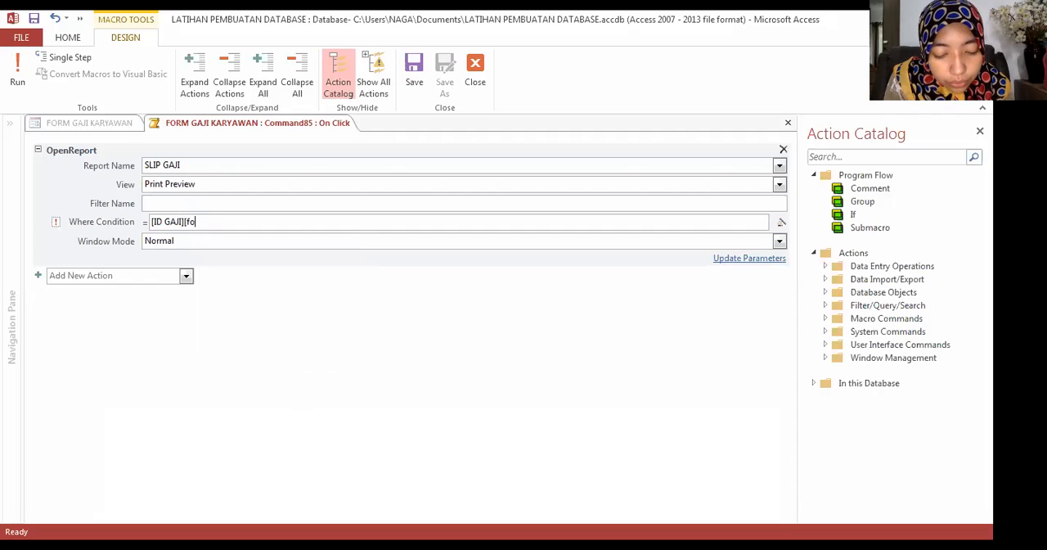
text(F)
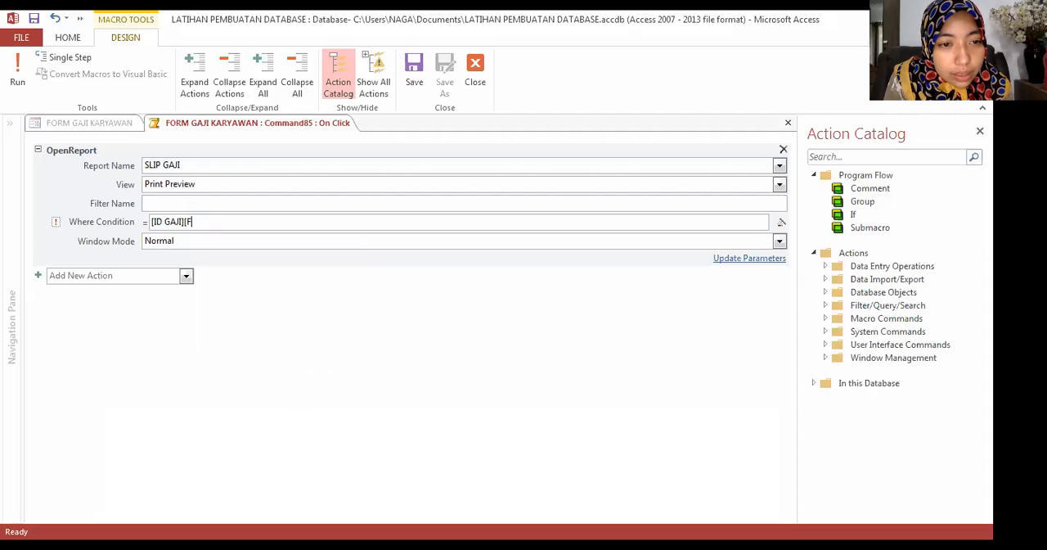
key(Caps_Lock)
text(ORM)
key(BackSpace)
key(BackSpace)
key(BackSpace)
key(BackSpace)
key(BackSpace)
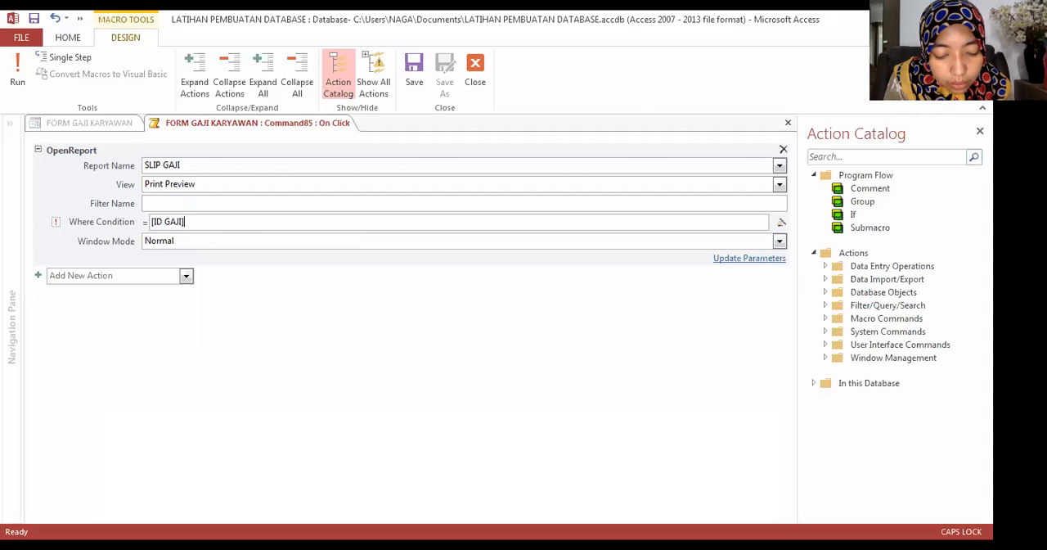
text(FORM)
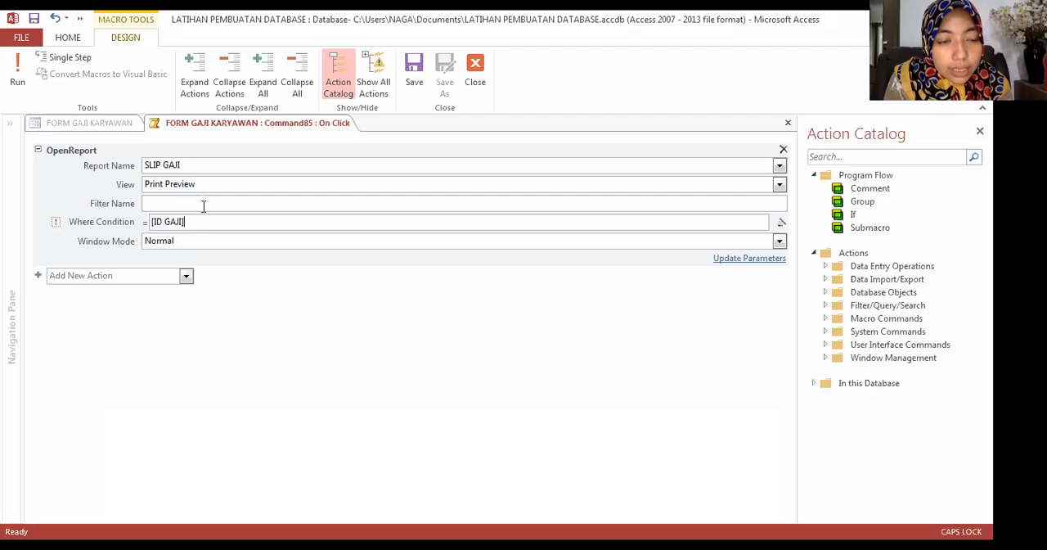
text([FORM)
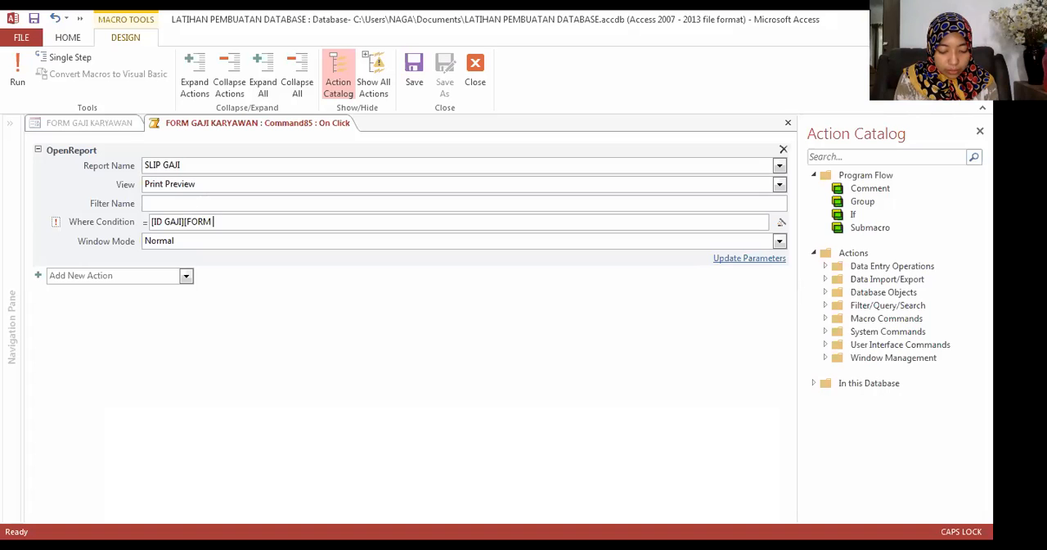
key(BackSpace)
key(BackSpace)
key(BackSpace)
key(BackSpace)
key(BackSpace)
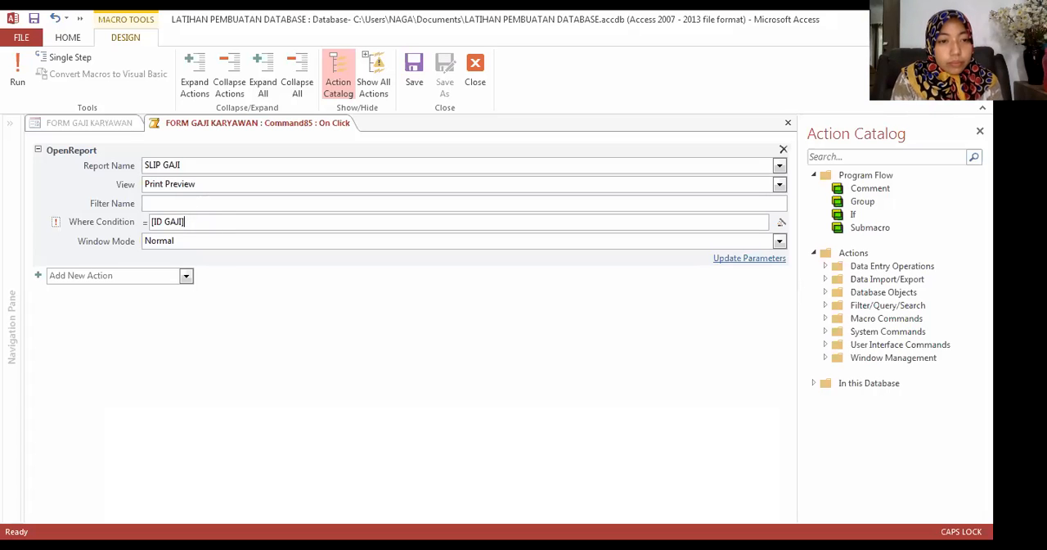
text([FORM)
key(BackSpace)
key(BackSpace)
key(BackSpace)
key(BackSpace)
key(BackSpace)
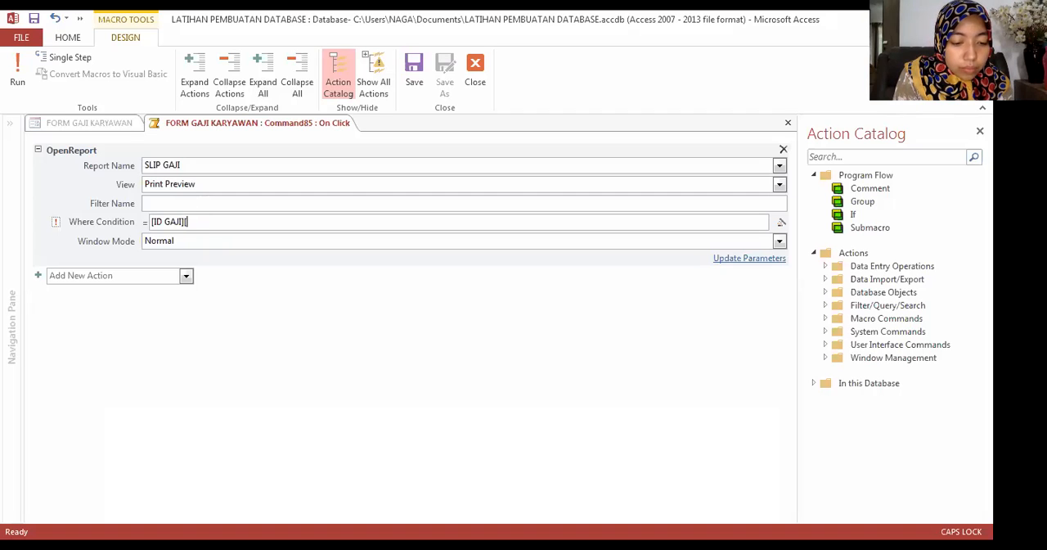
text([)
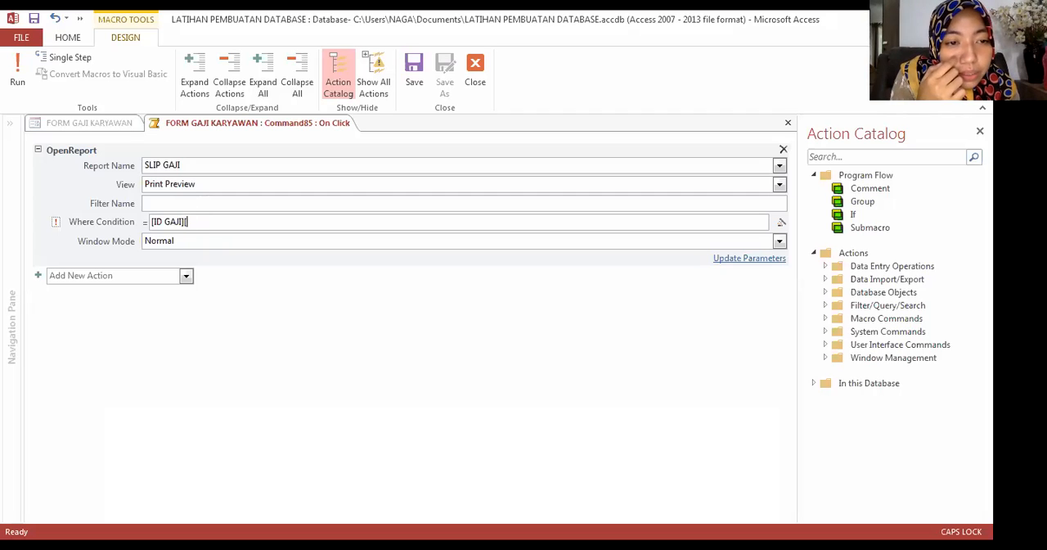
text(FORM)
click(199, 204)
click(231, 222)
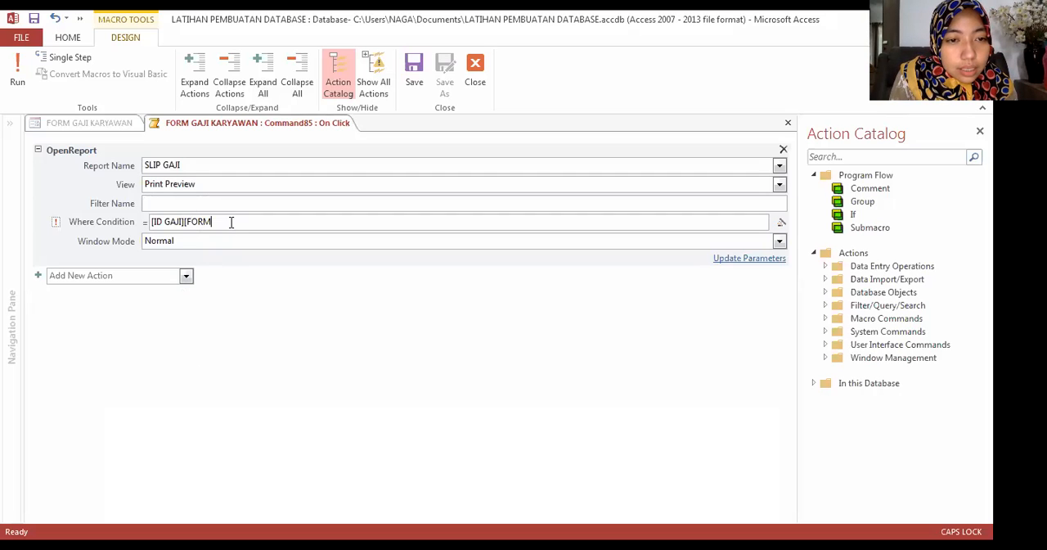
text(S)
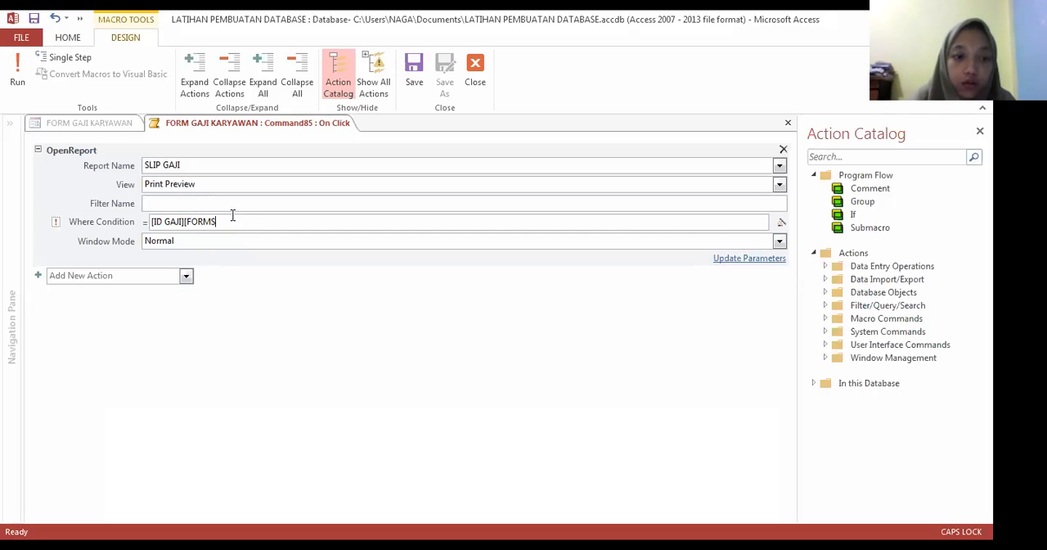
text(])
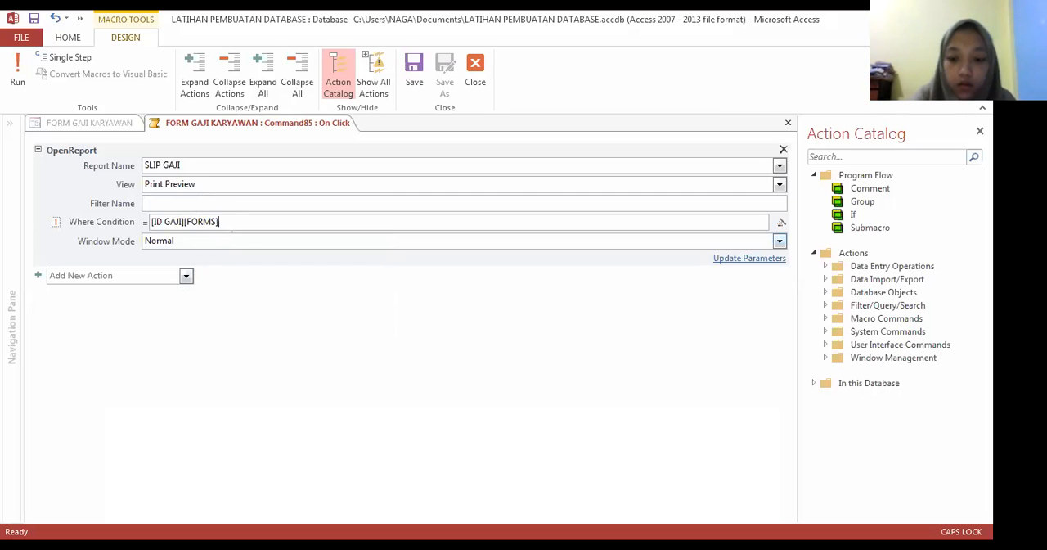
click(185, 221)
click(234, 222)
key(BackSpace)
key(BackSpace)
key(BackSpace)
key(BackSpace)
key(BackSpace)
key(BackSpace)
key(BackSpace)
key(BackSpace)
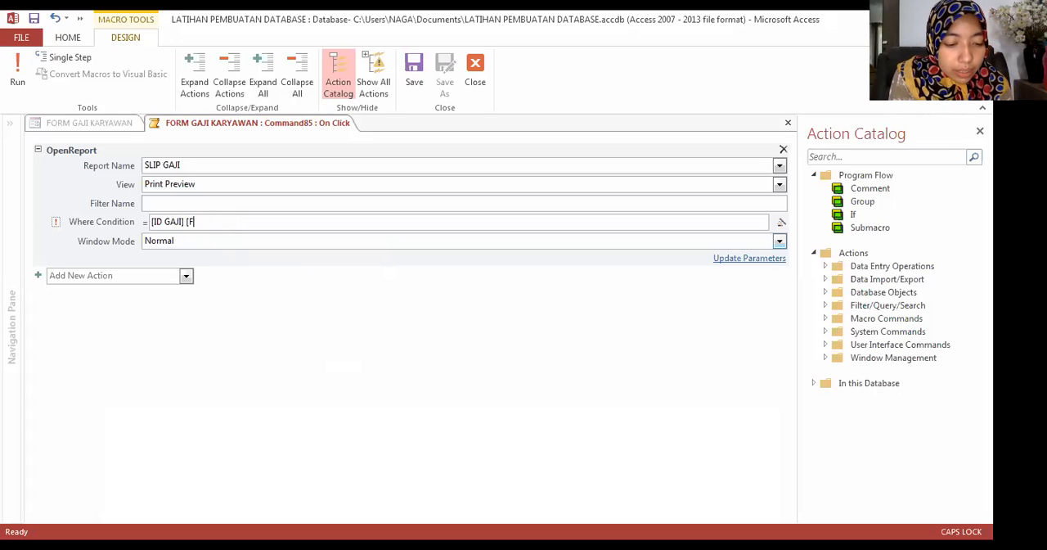
text([F)
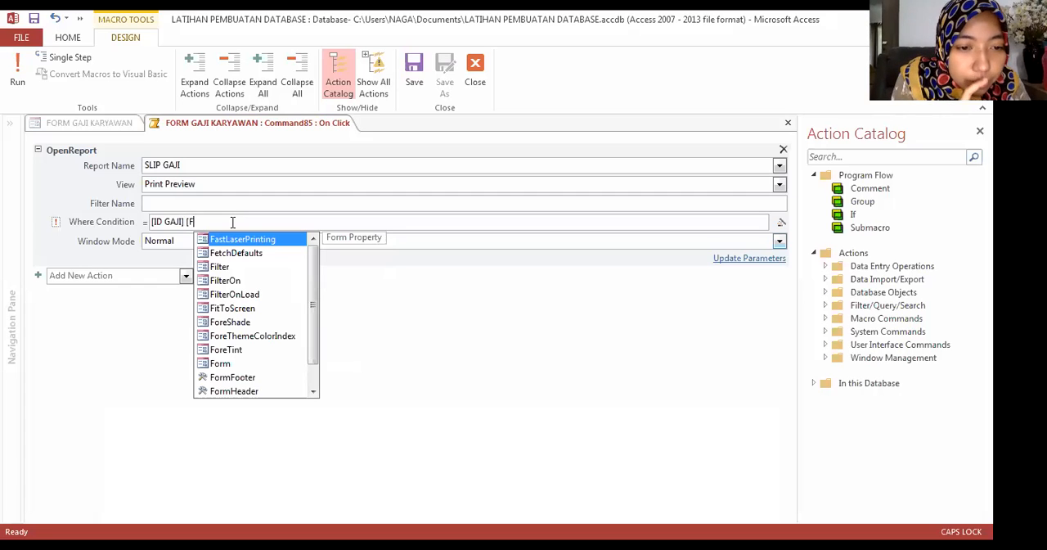
double_click(219, 364)
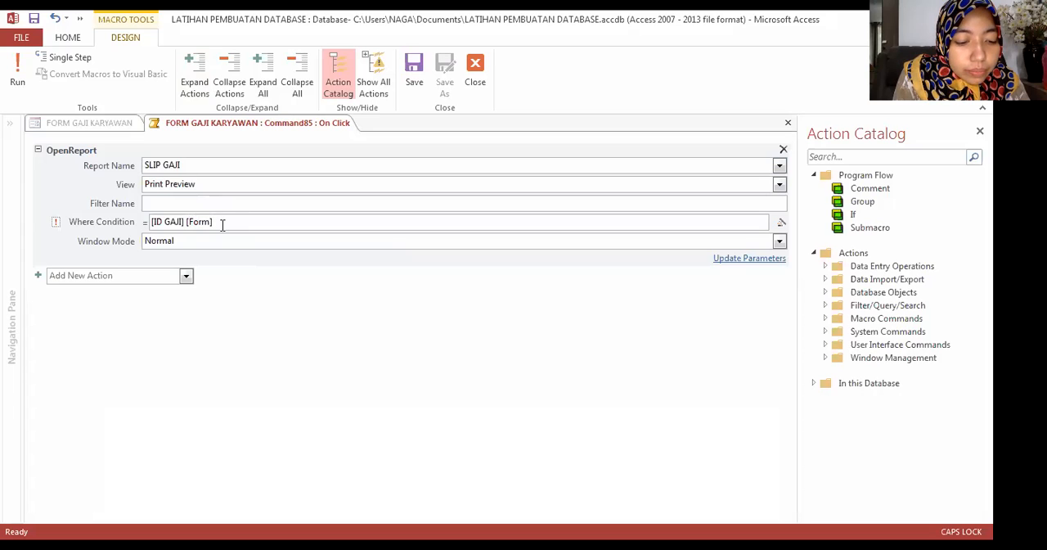
key(BackSpace)
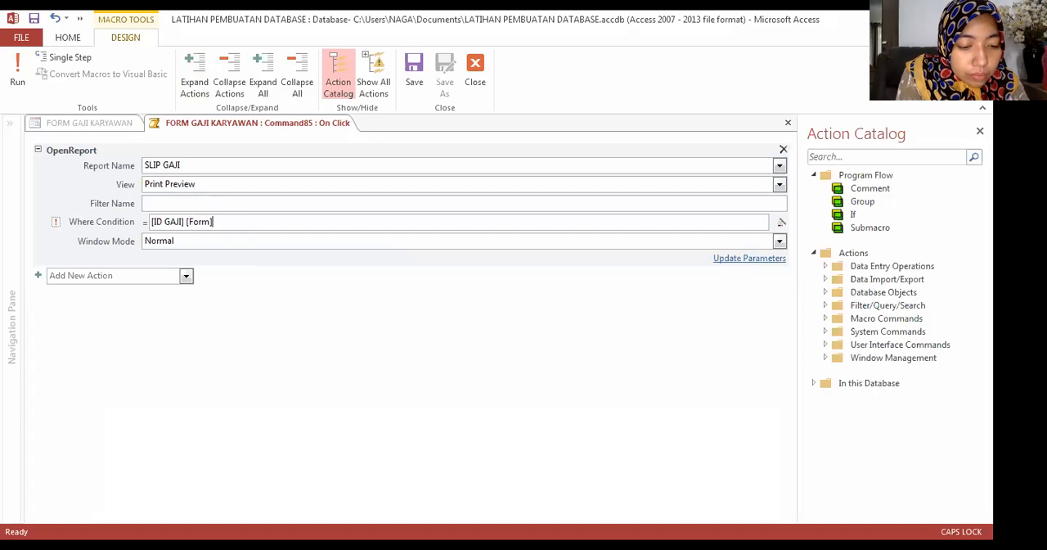
key(BackSpace)
key(BackSpace)
key(BackSpace)
key(BackSpace)
key(BackSpace)
key(BackSpace)
key(BackSpace)
text(=)
key(BackSpace)
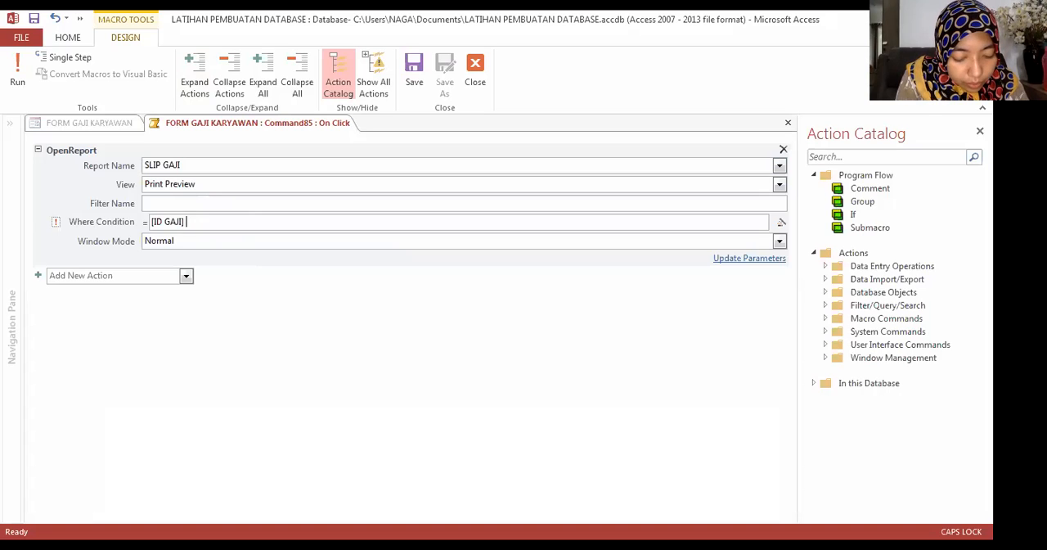
Step: Append an equals sign and [Form] after [ID GAJI] in the Where Condition
text(=)
text( [FOR)
key(BackSpace)
key(BackSpace)
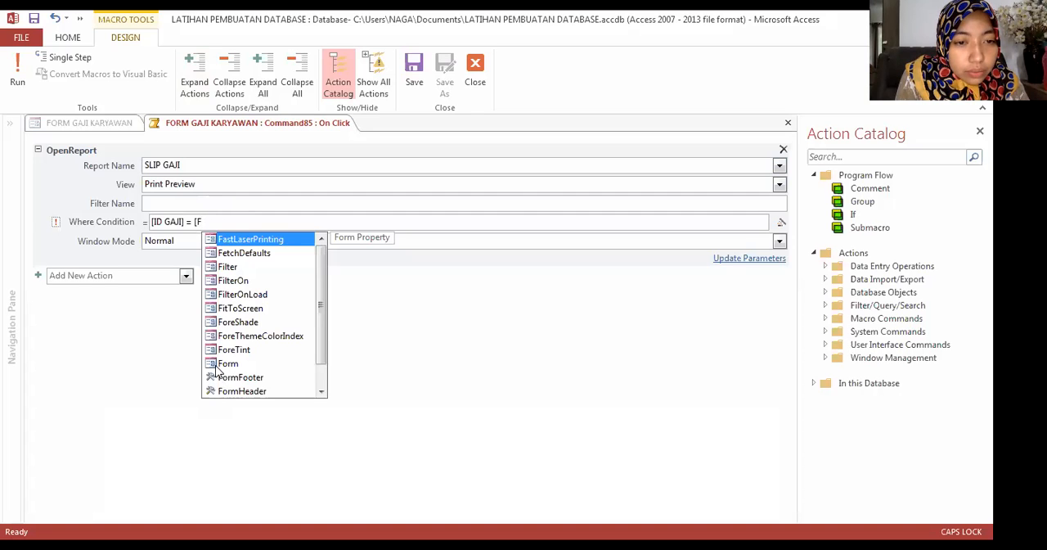
text(orm])
key(Return)
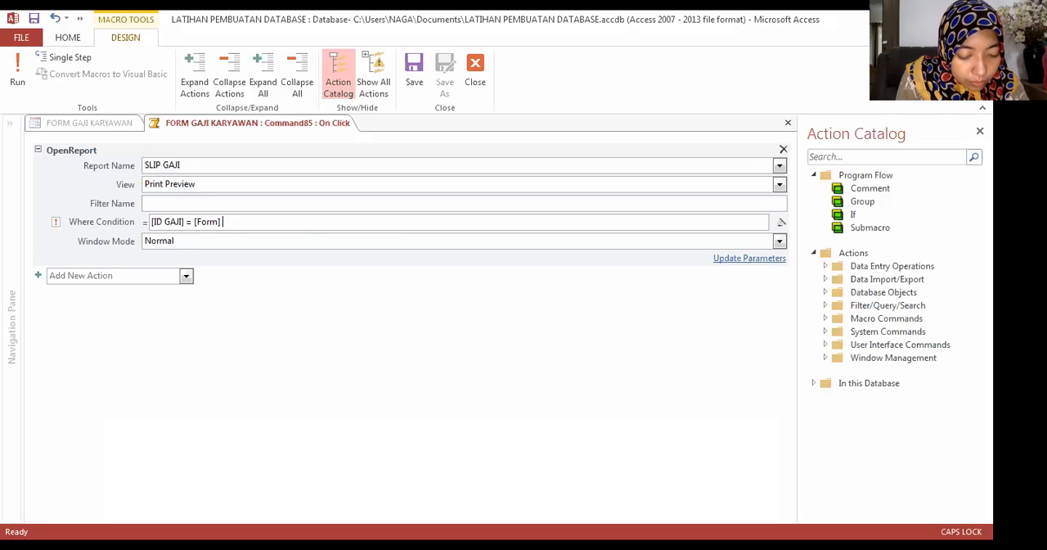
Step: Replace [Form] after the equals sign in the Where Condition with [Forms]
text([FORM)
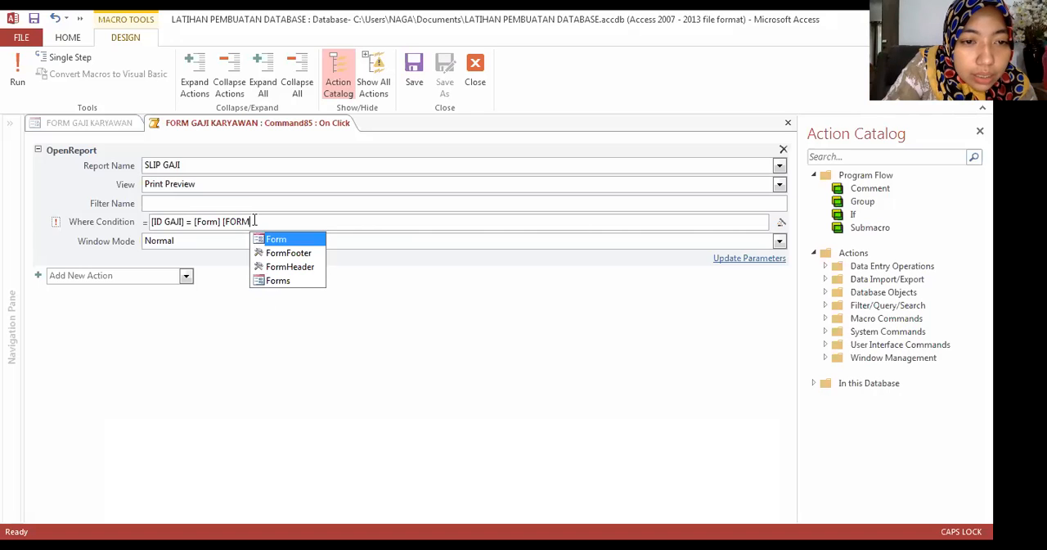
key(BackSpace)
key(BackSpace)
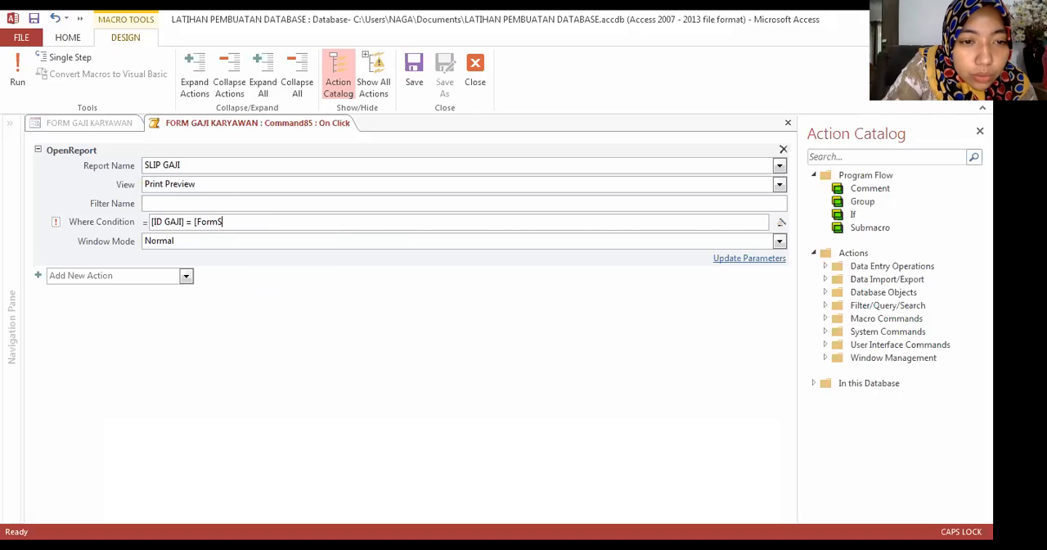
key(BackSpace)
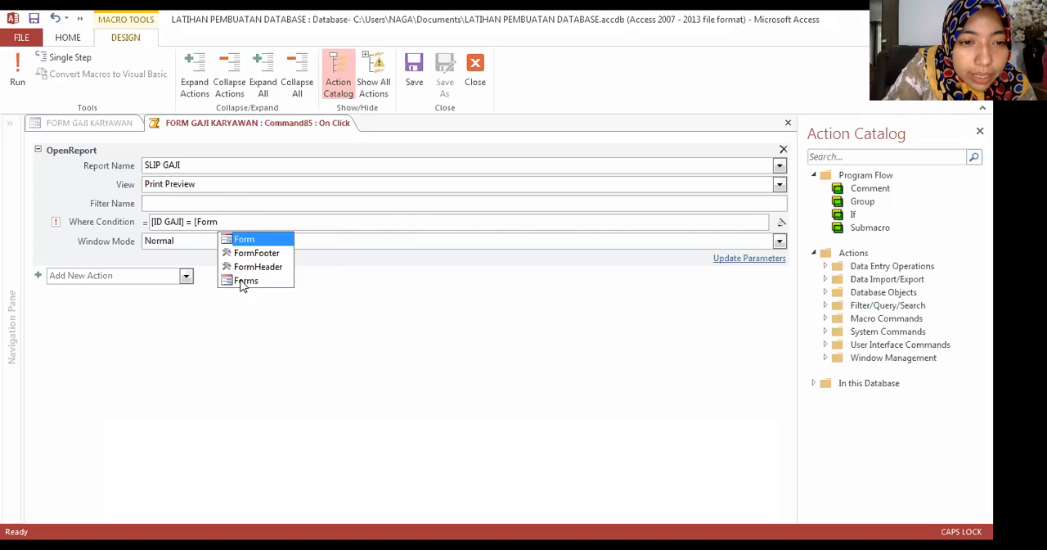
double_click(246, 280)
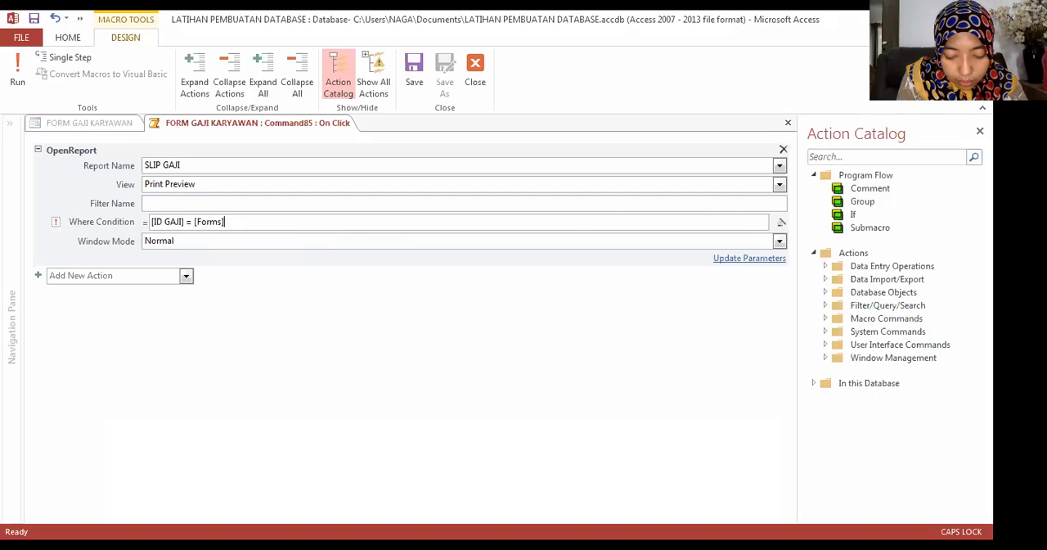
Step: Complete the Where Condition by appending ![FORM GAJI KARYAWAN]![ID GAJI] after [Forms]
text(!)
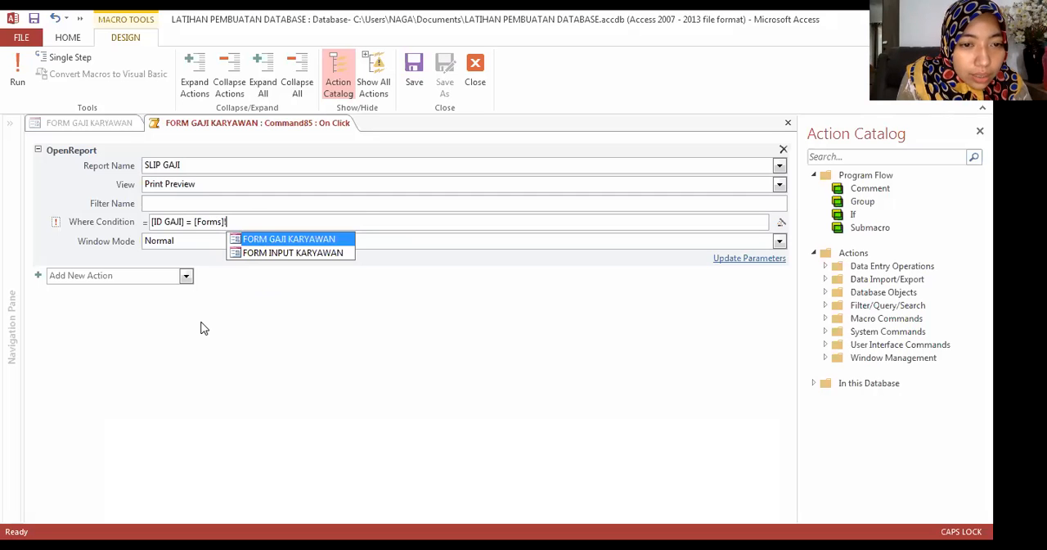
key(Return)
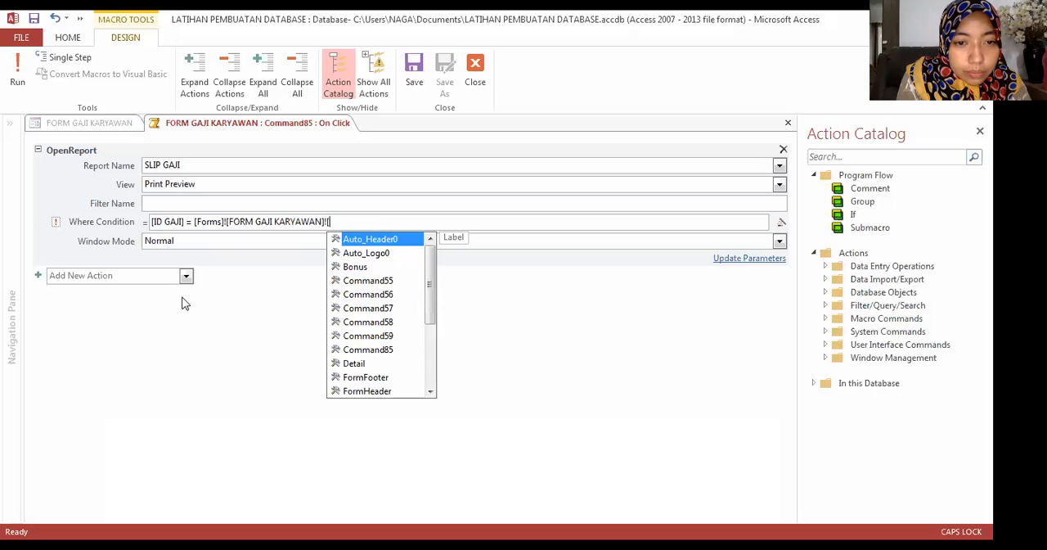
text(I)
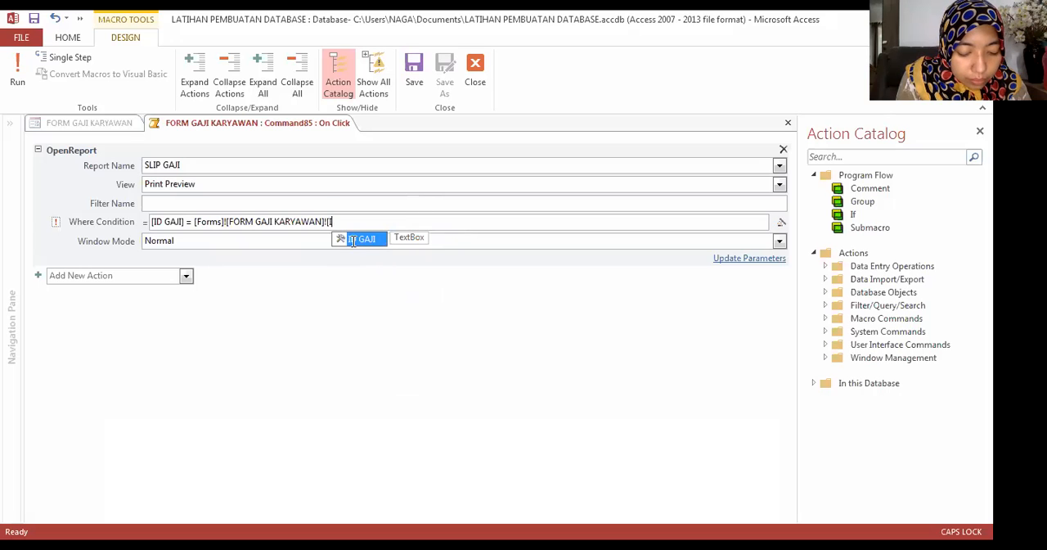
key(Tab)
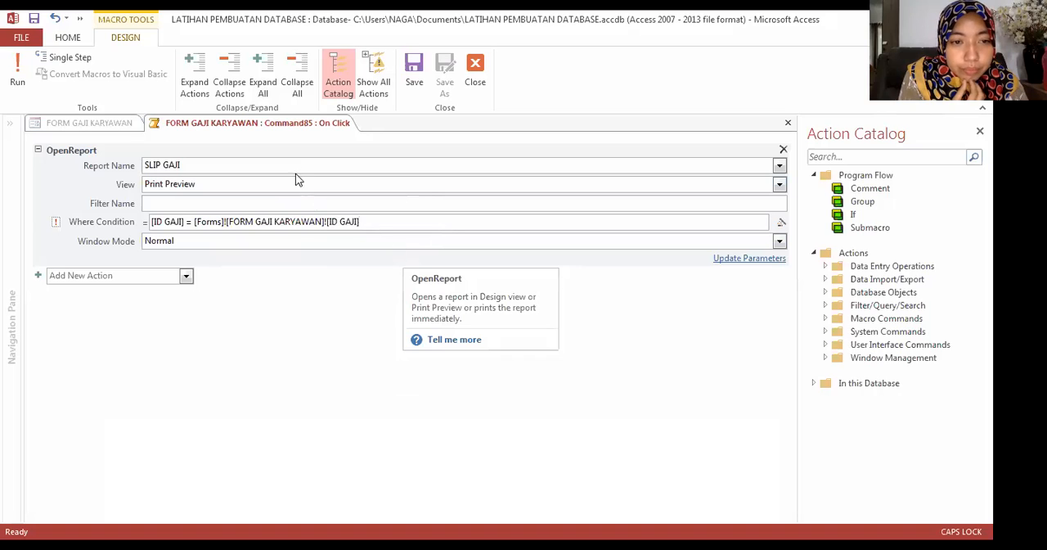
Step: Remove the spaces around the equals sign in the Where Condition, and save and close the macro
click(414, 74)
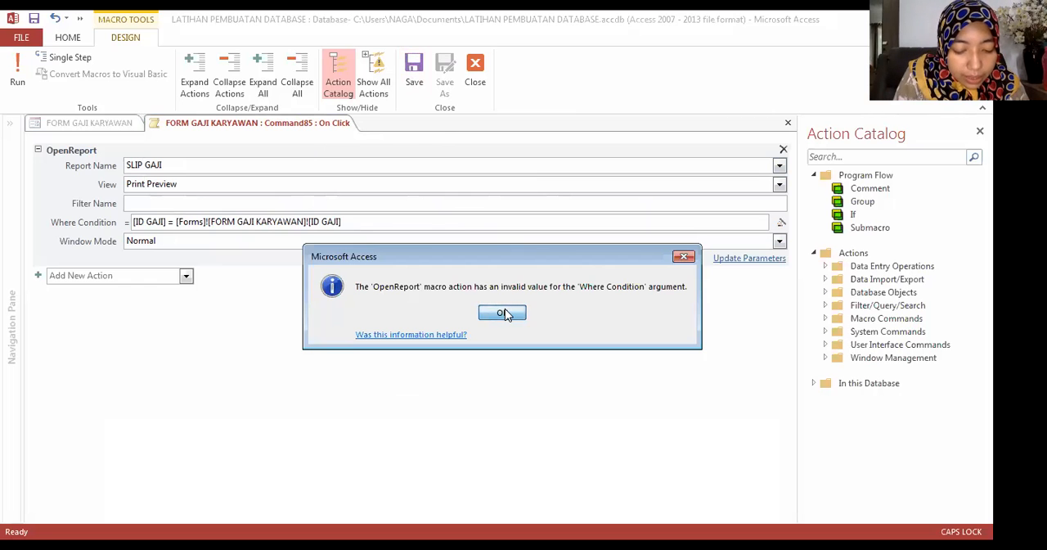
key(Return)
key(BackSpace)
key(Delete)
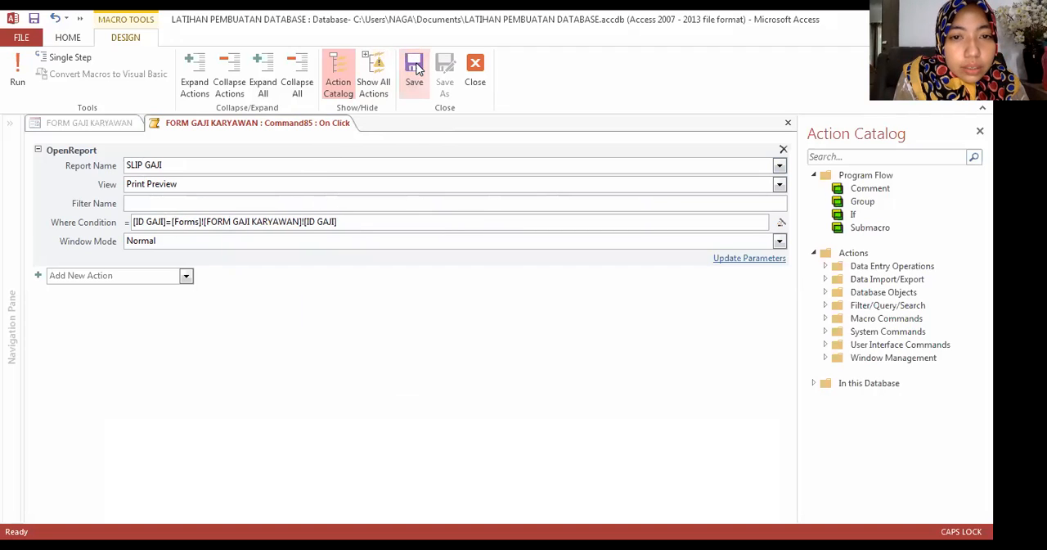
click(408, 80)
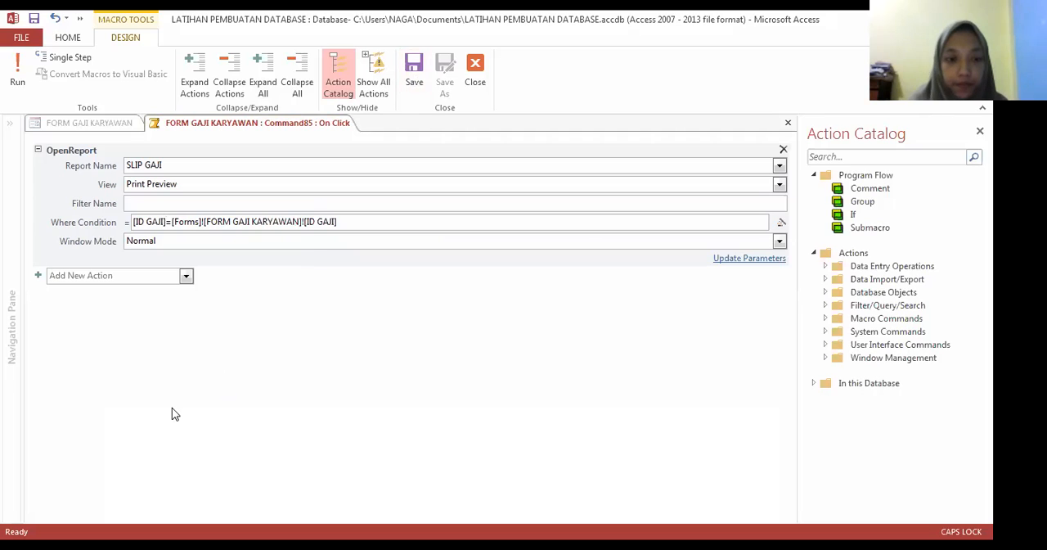
click(479, 72)
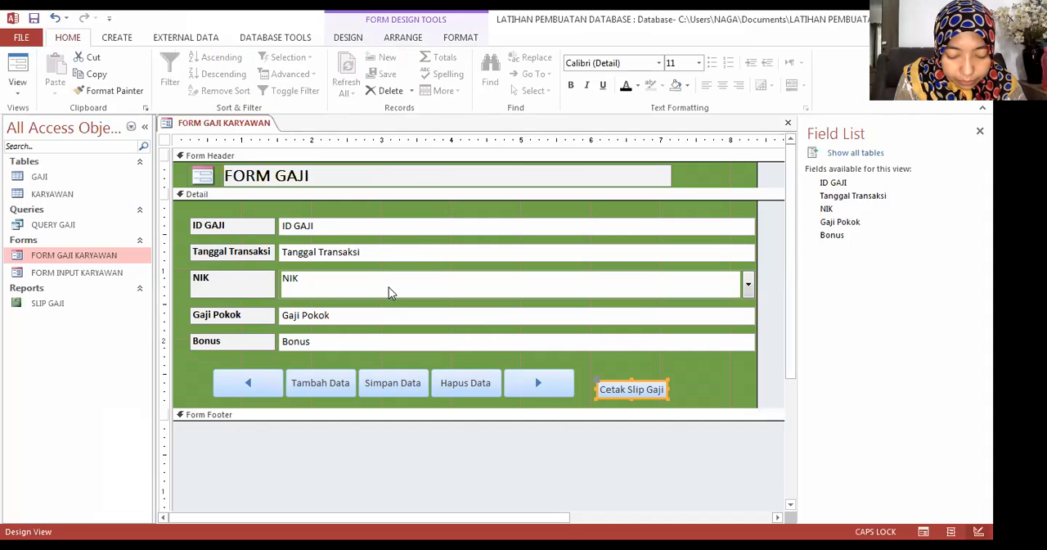
Step: Arrange the Cetak Slip Gaji button and the five navigation and record buttons together in a tabular layout
scroll(389, 287, down, 1)
drag(205, 280, 470, 340)
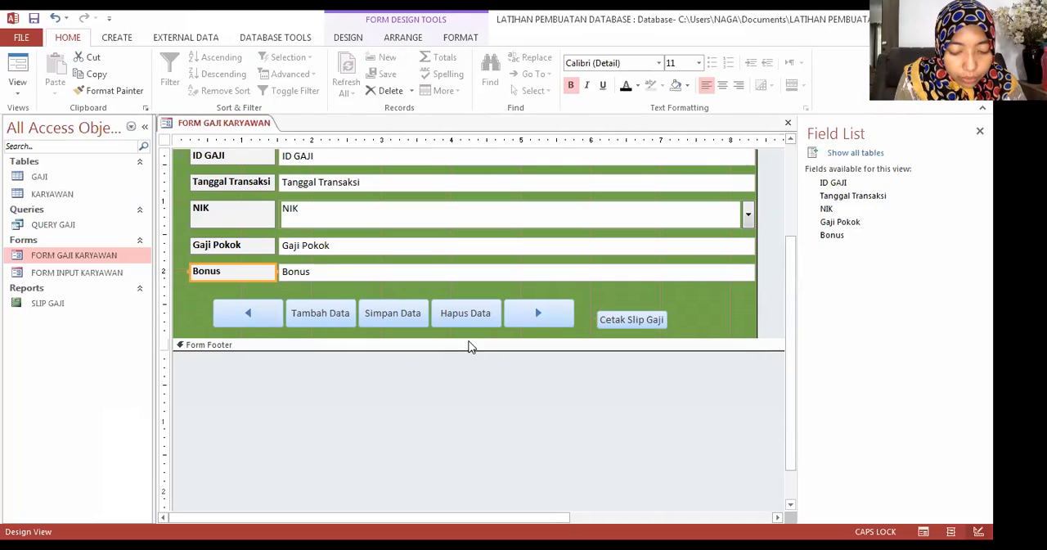
click(210, 304)
click(619, 320)
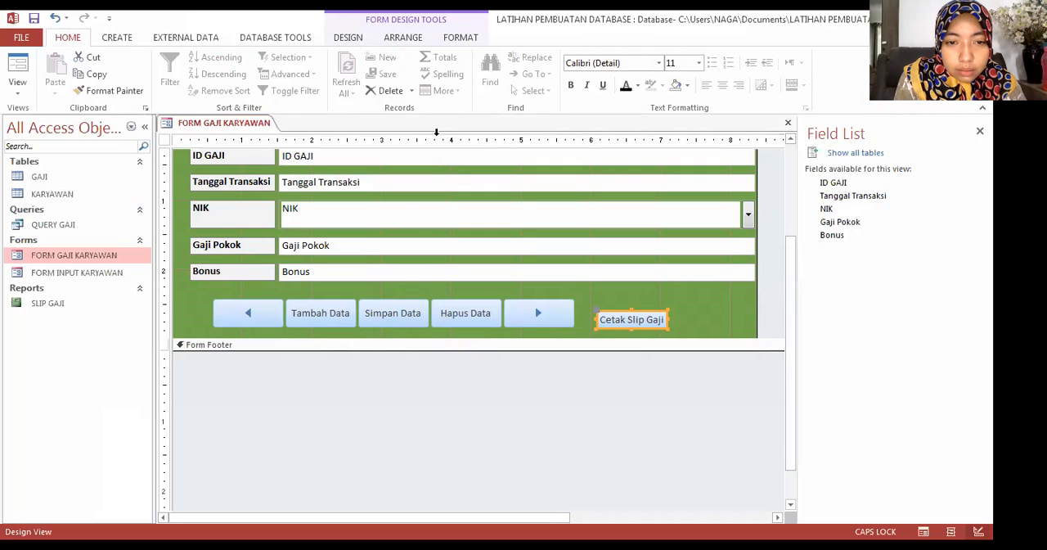
click(226, 299)
drag(197, 297, 671, 339)
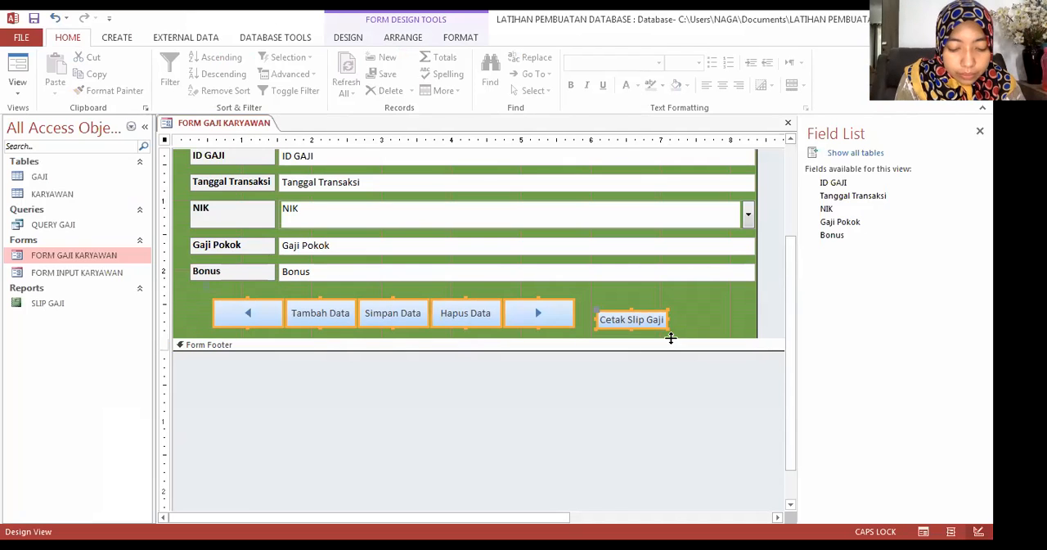
click(391, 38)
click(90, 74)
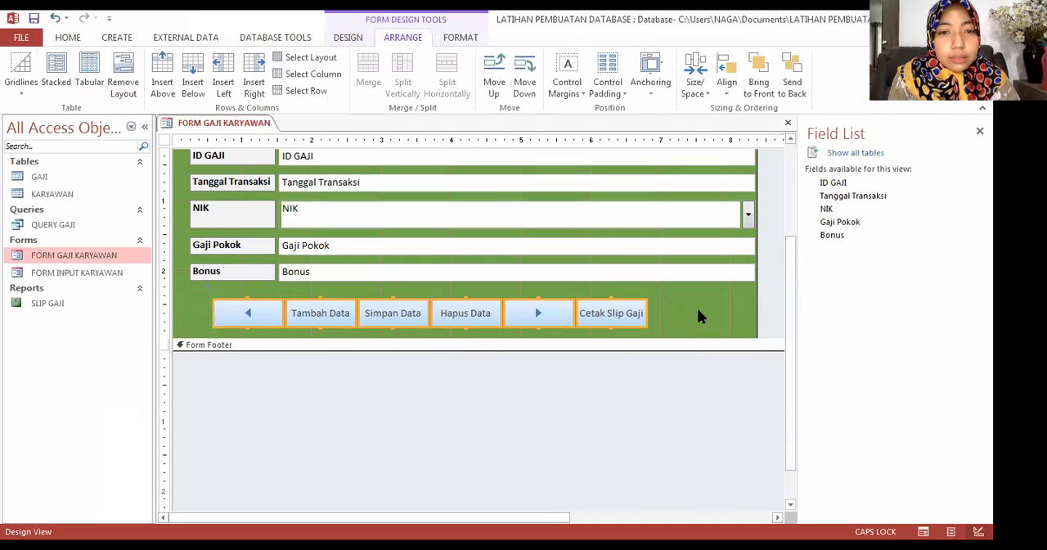
click(698, 310)
click(606, 315)
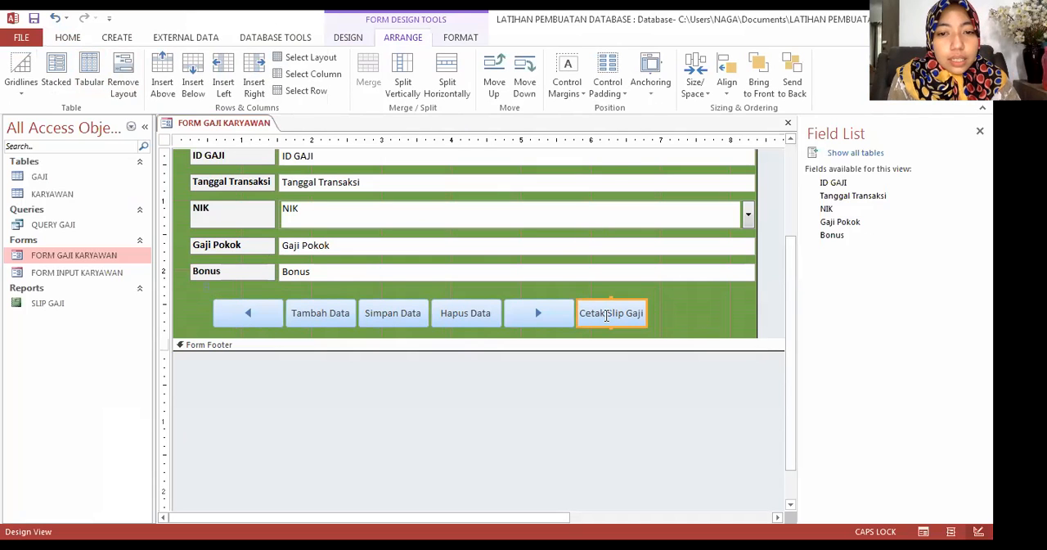
right_click(606, 315)
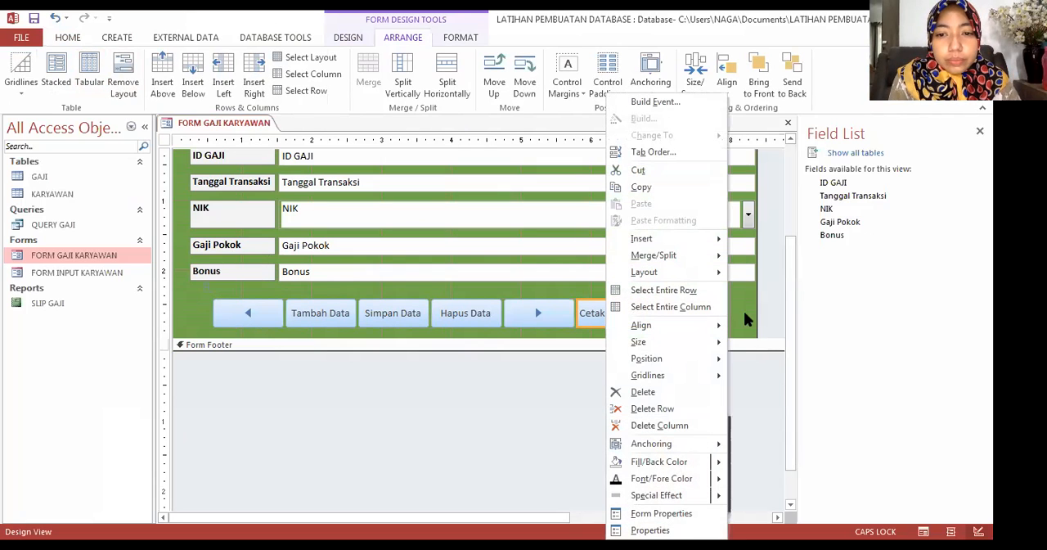
click(590, 333)
click(598, 317)
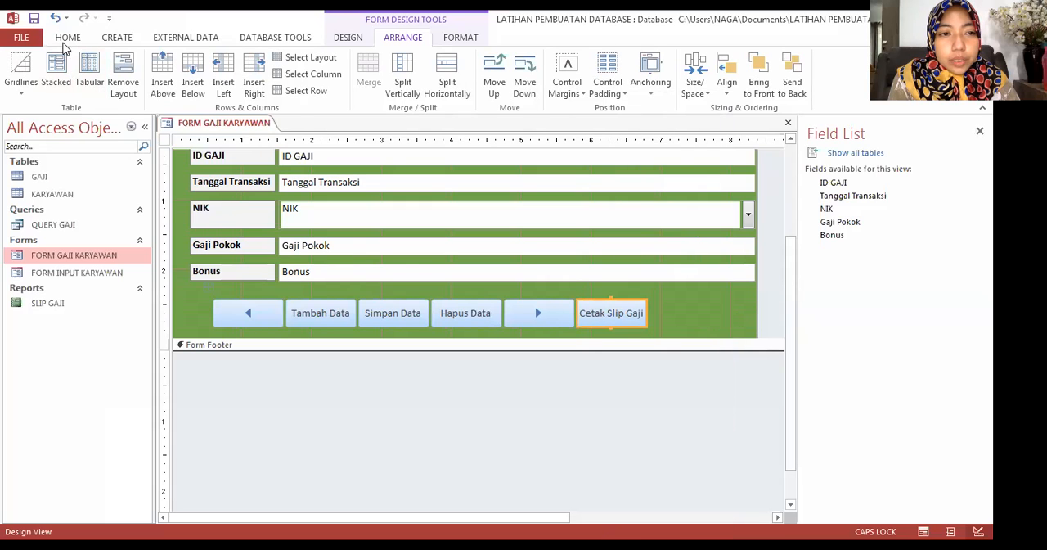
Step: Switch FORM GAJI KARYAWAN to Form View and test the Cetak Slip Gaji button on the record with ID GAJI 1
scroll(8, 68, up, 5)
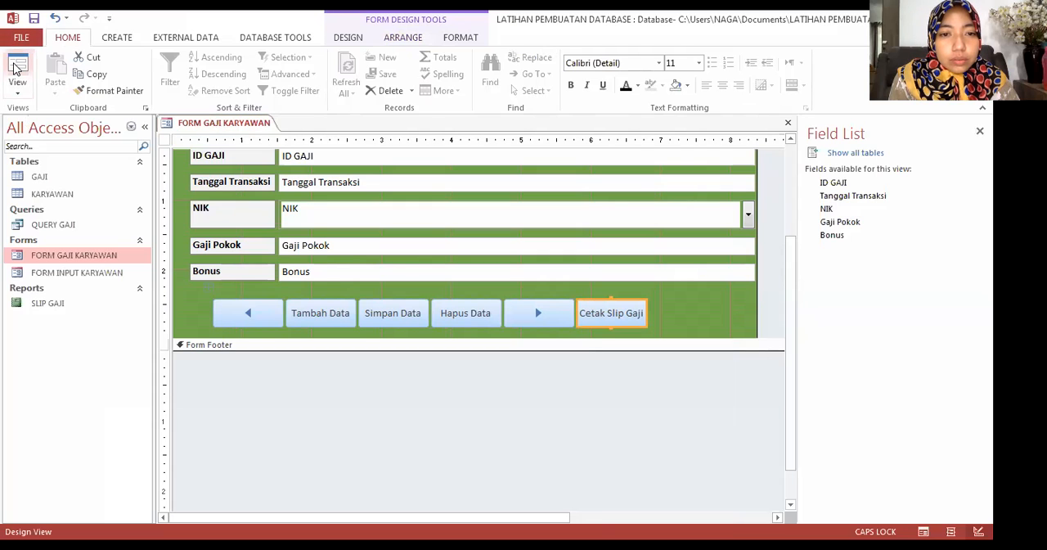
click(15, 68)
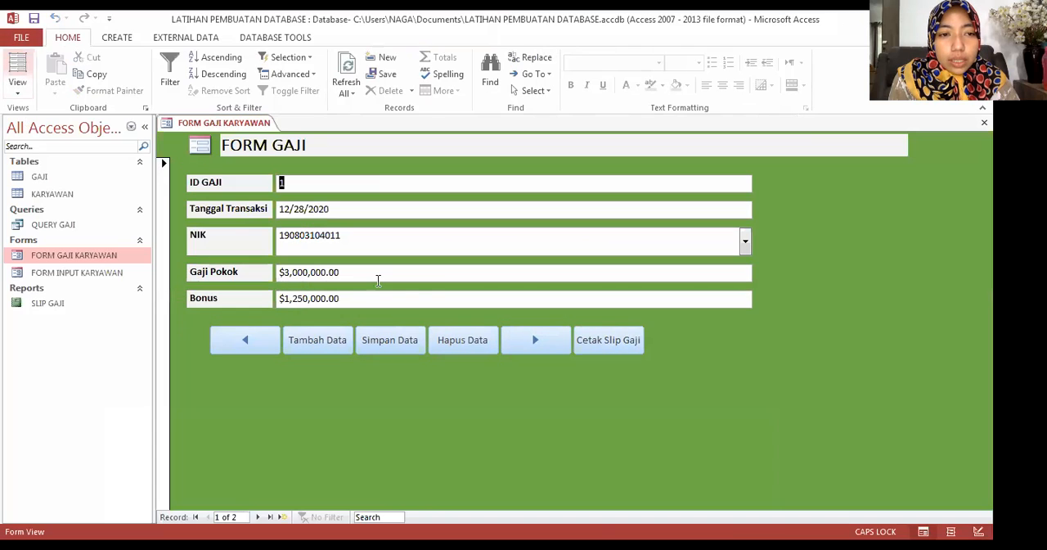
click(607, 340)
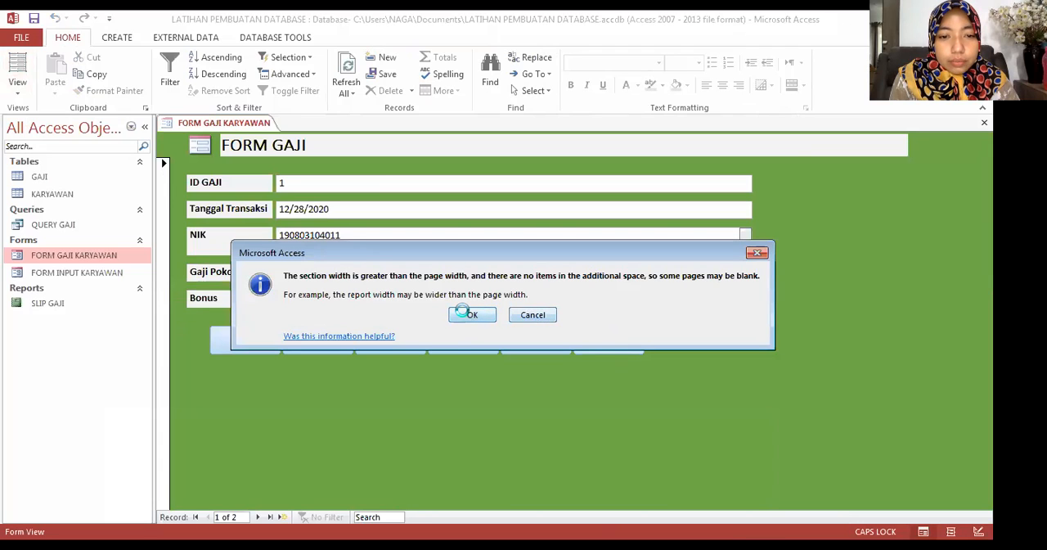
click(469, 316)
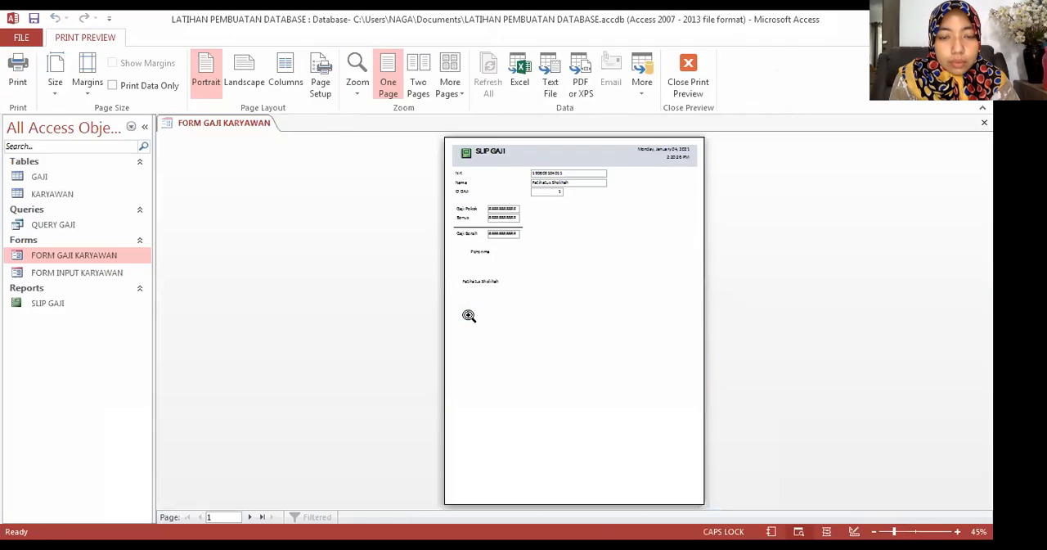
Step: Examine the employee details and salary amounts in the SLIP GAJI print preview up close, and close the preview
click(544, 262)
scroll(524, 259, up, 2)
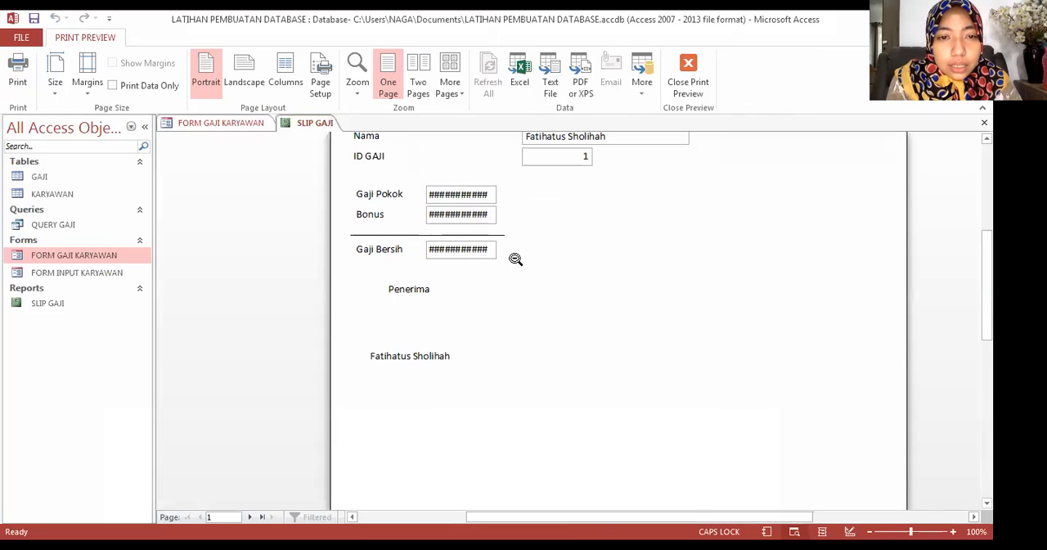
scroll(481, 296, up, 1)
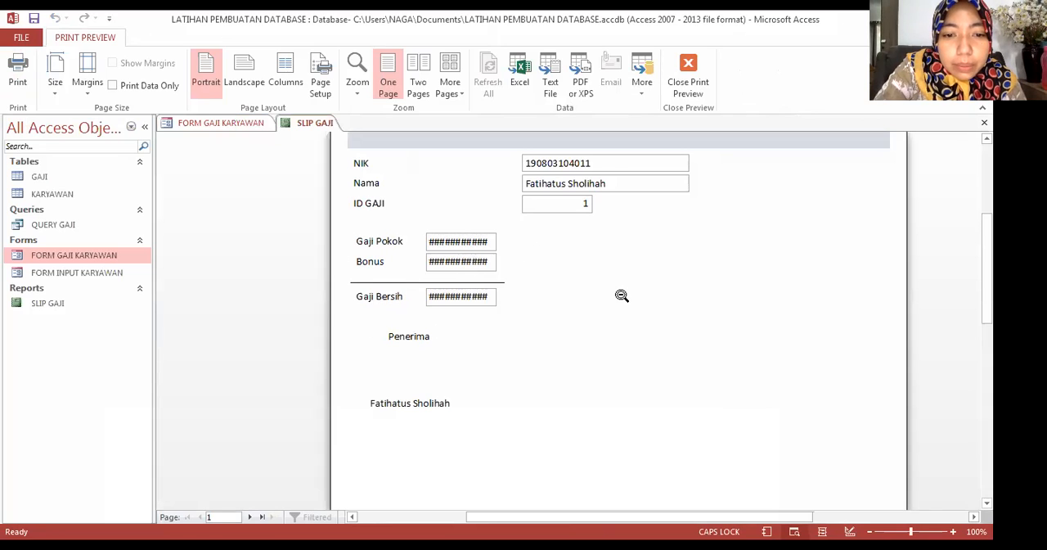
scroll(621, 295, up, 1)
click(686, 90)
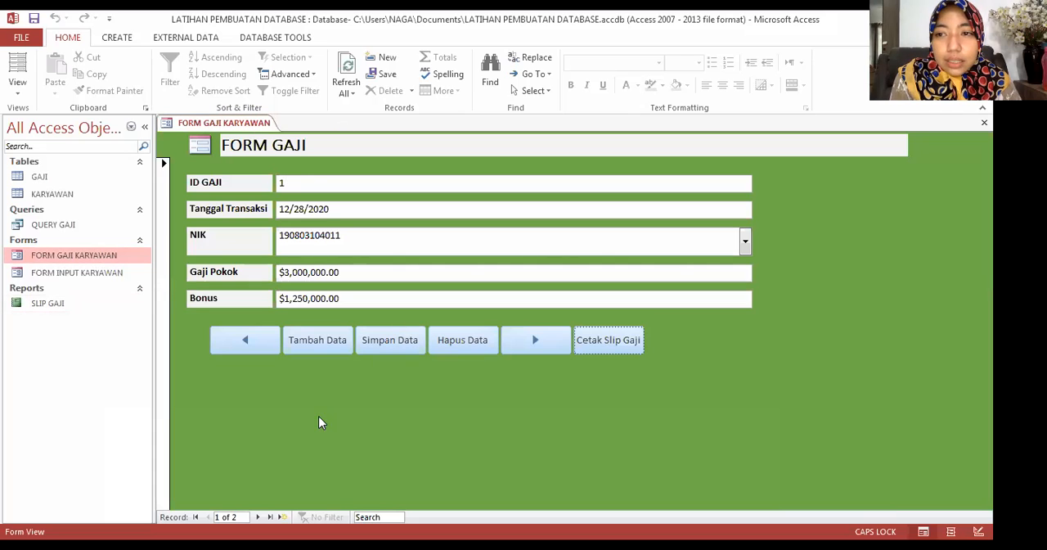
Step: Close FORM GAJI KARYAWAN and open the SLIP GAJI report in Design View
right_click(210, 123)
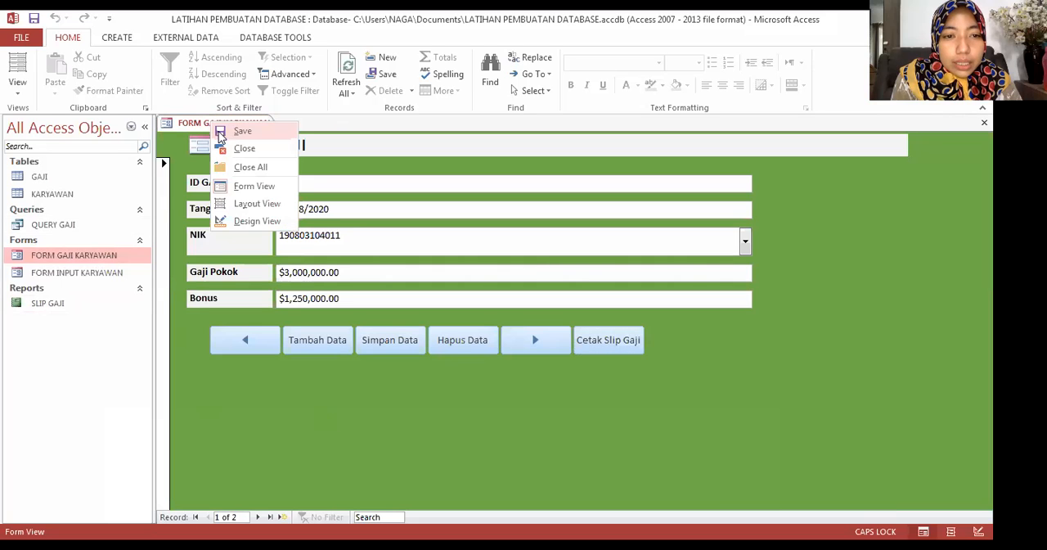
click(225, 148)
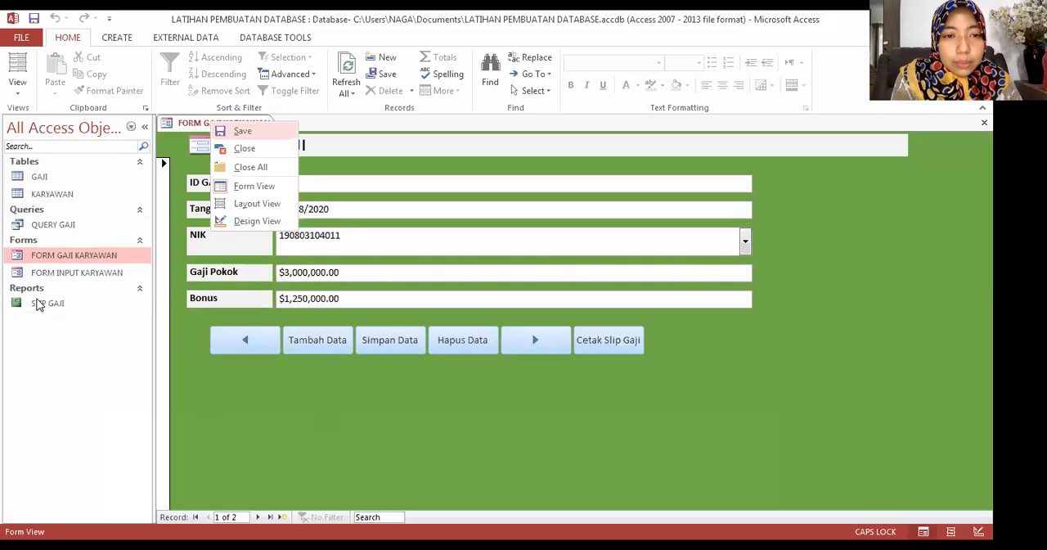
double_click(37, 301)
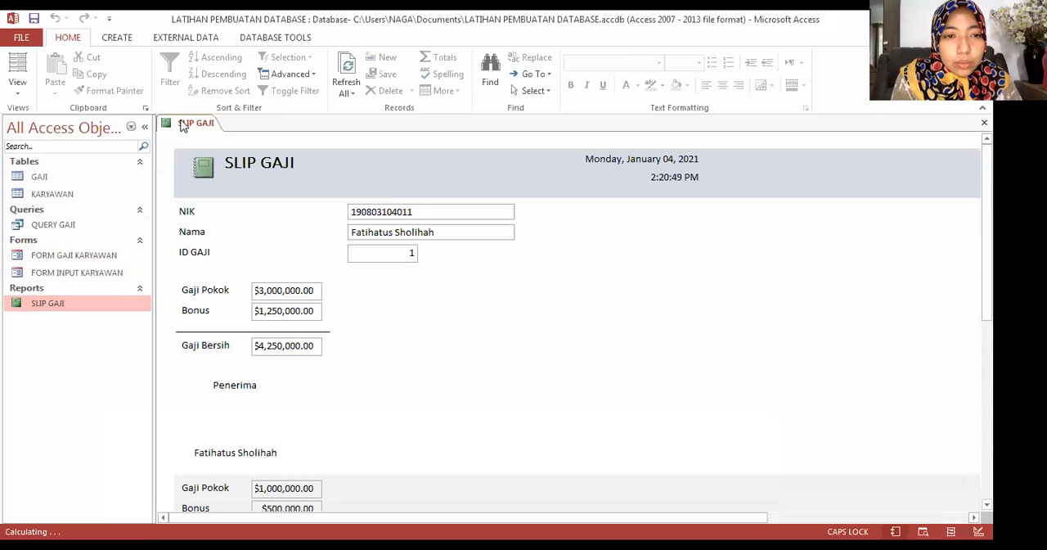
right_click(181, 123)
click(227, 221)
Step: Widen the Gaji Pokok and Bonus text boxes in the Detail section to about the 2.5 mark on the ruler
click(279, 329)
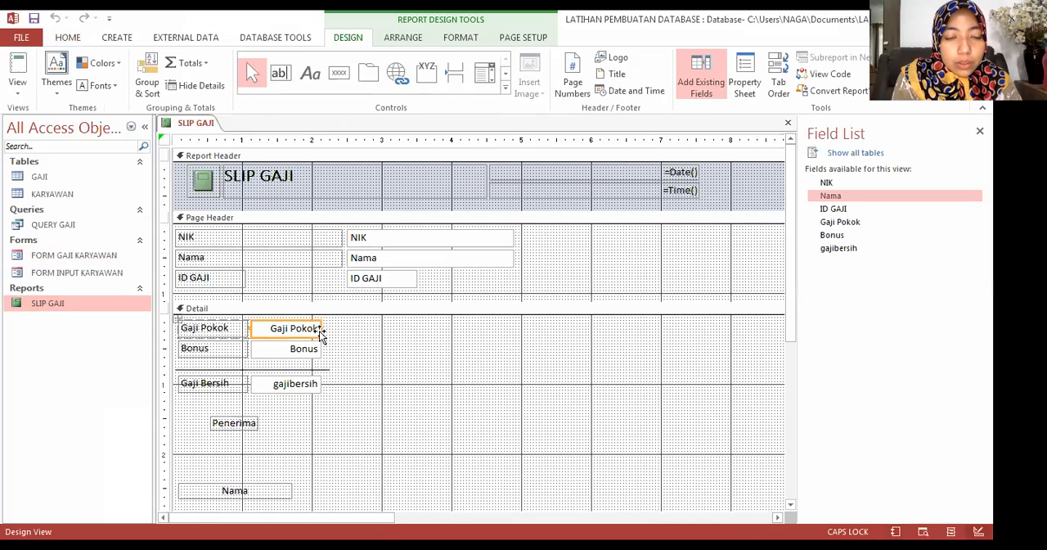
drag(321, 328, 333, 328)
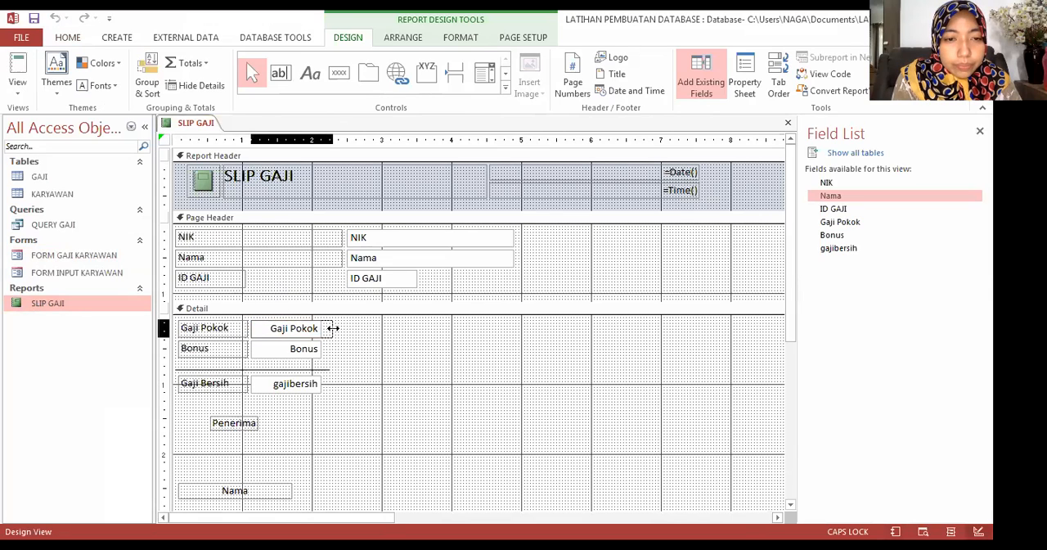
click(304, 350)
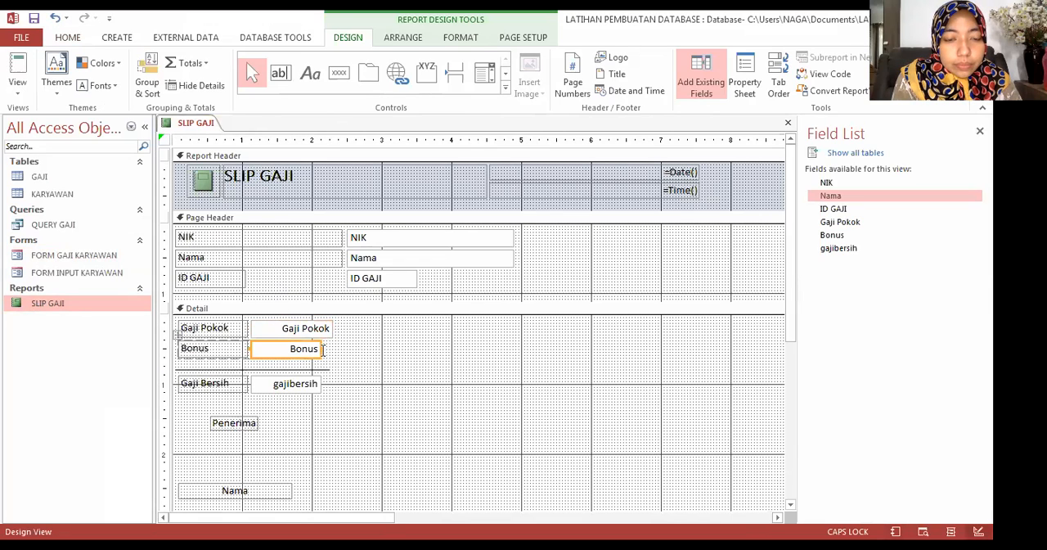
drag(323, 349, 344, 349)
click(331, 329)
click(328, 349)
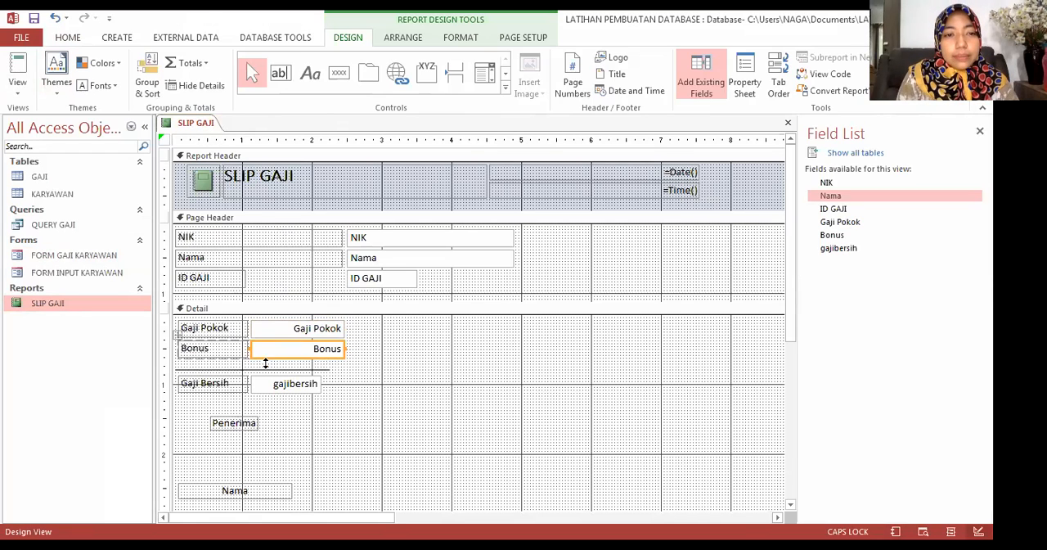
Step: Widen the Gaji Pokok, Bonus and gajibersih text boxes to about the 2.6 mark on the ruler, and close the report
click(286, 384)
drag(321, 384, 344, 385)
click(313, 328)
drag(345, 328, 357, 349)
click(330, 352)
click(336, 385)
drag(353, 383, 357, 383)
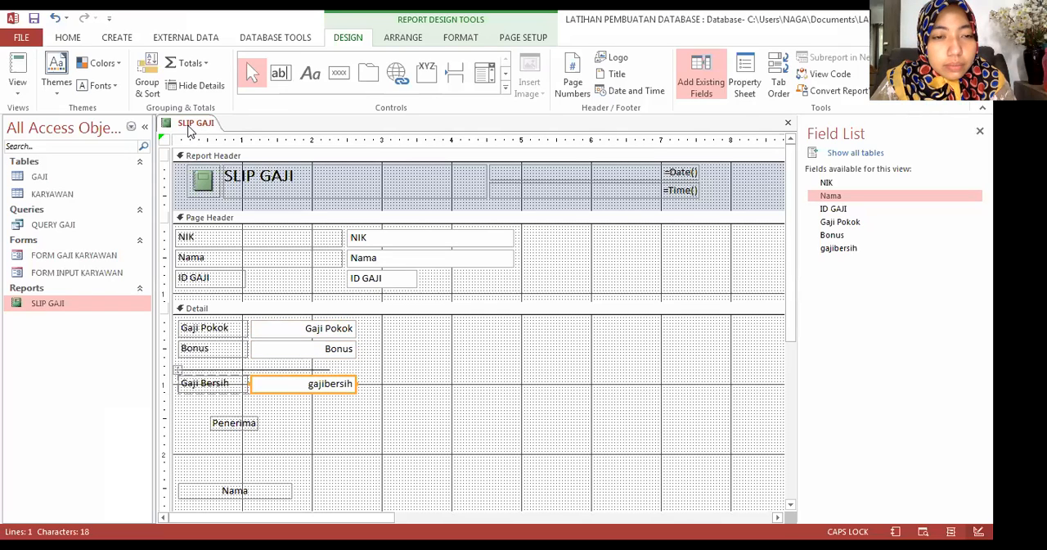
right_click(187, 124)
click(204, 156)
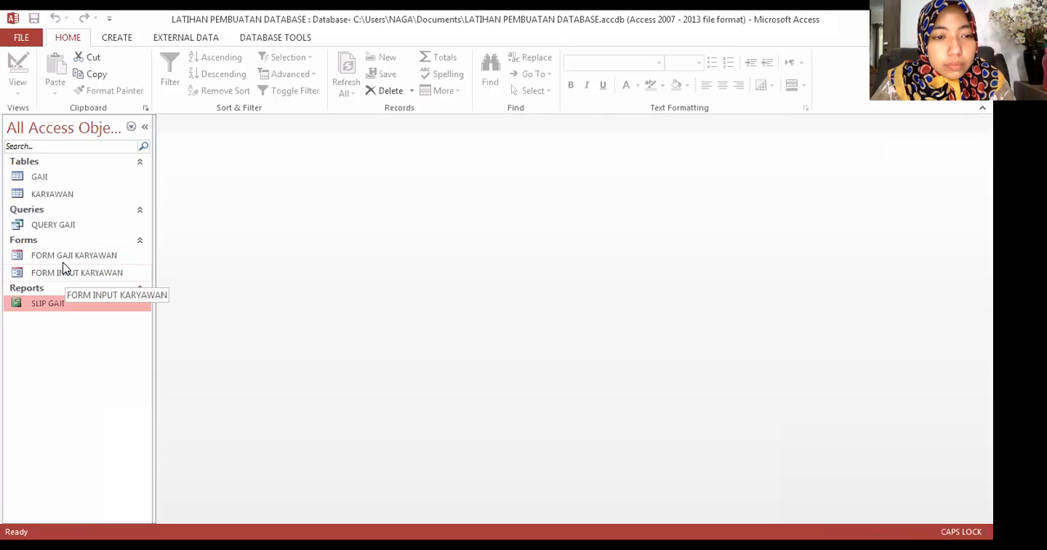
Step: Open FORM GAJI KARYAWAN, preview the first record's pay slip, and examine its employee details and salary amounts up close
double_click(66, 256)
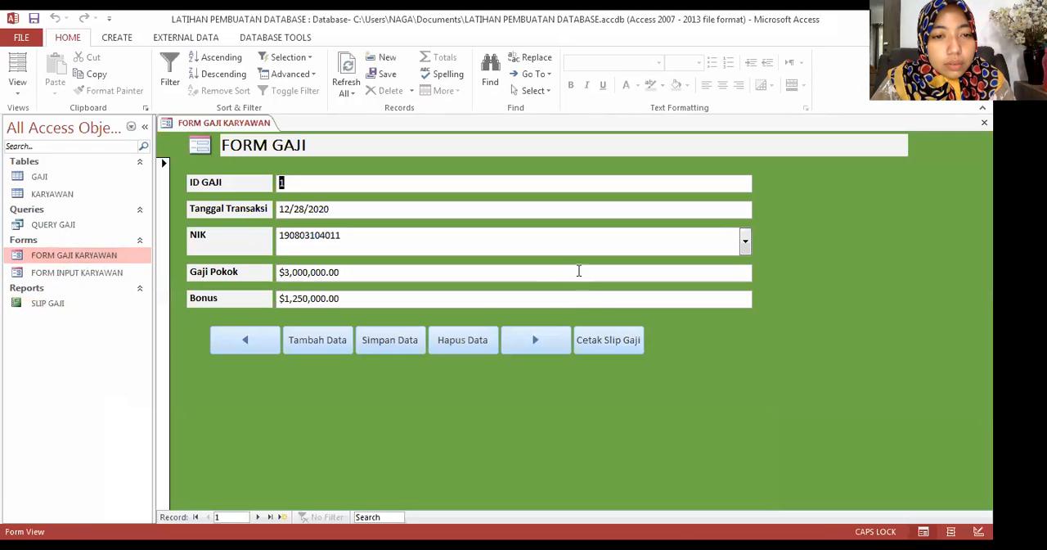
click(606, 341)
click(475, 318)
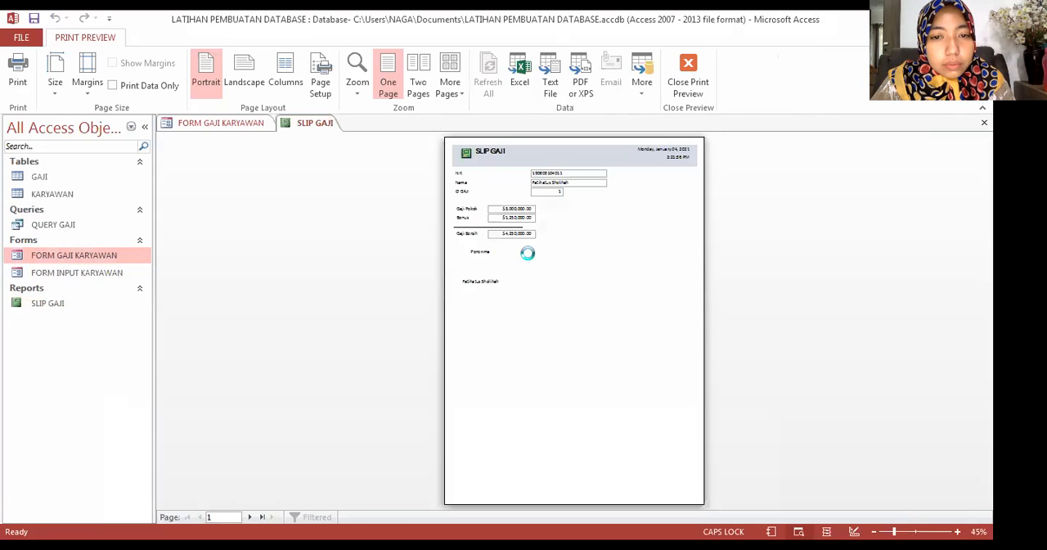
click(533, 258)
scroll(533, 258, up, 3)
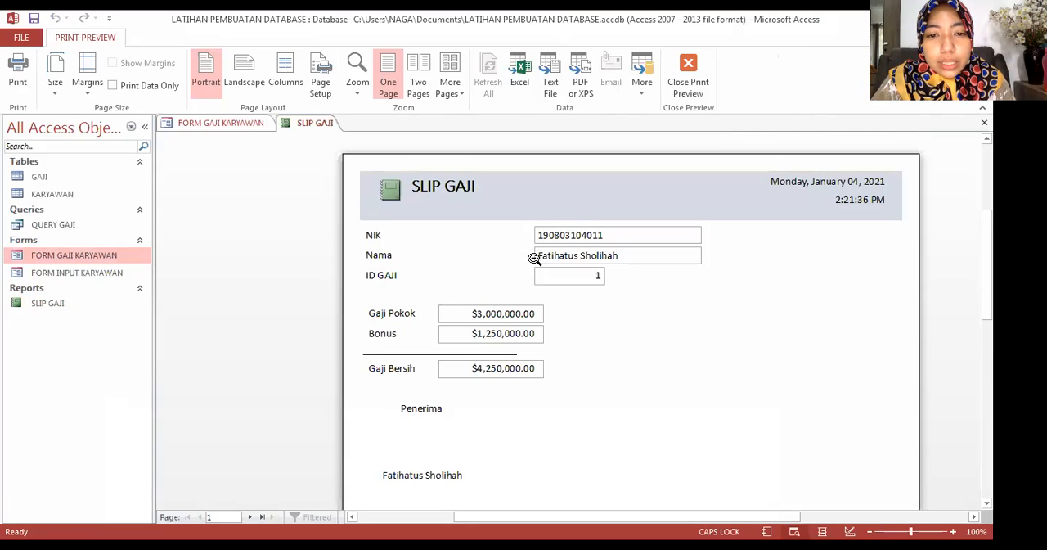
scroll(533, 258, down, 6)
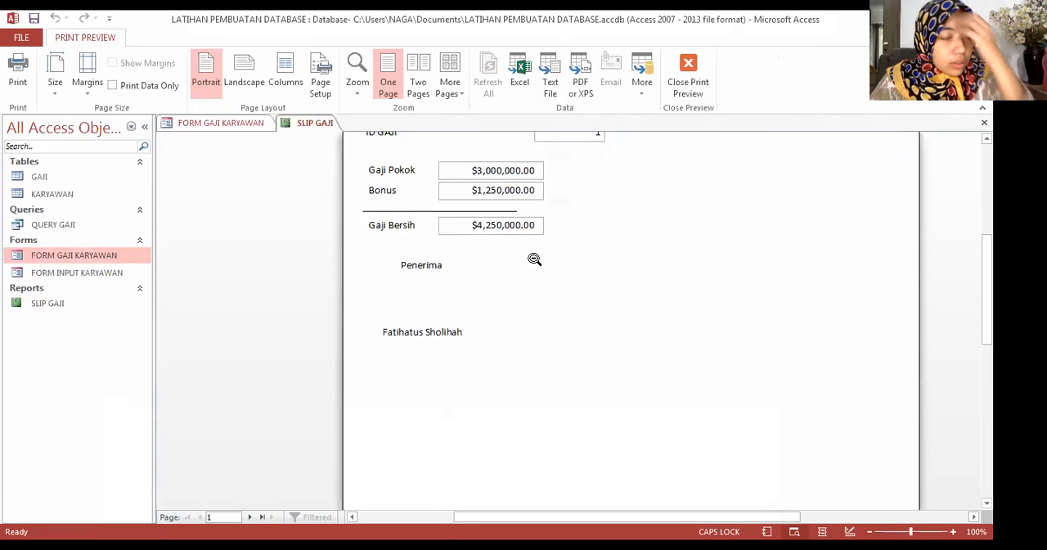
scroll(535, 258, down, 5)
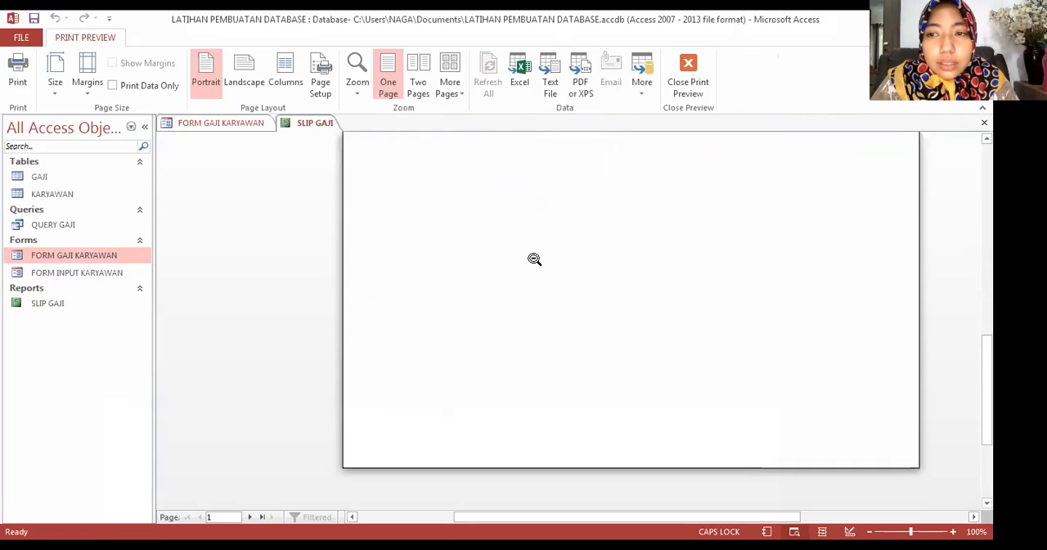
scroll(507, 248, up, 10)
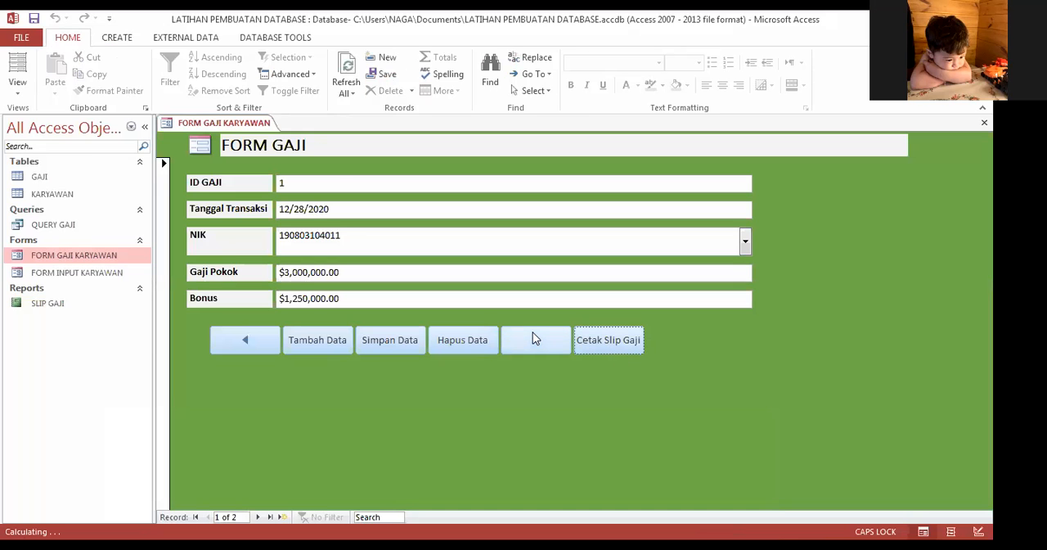
Step: Go to the next salary record and open its pay slip preview enlarged to 100%
click(532, 332)
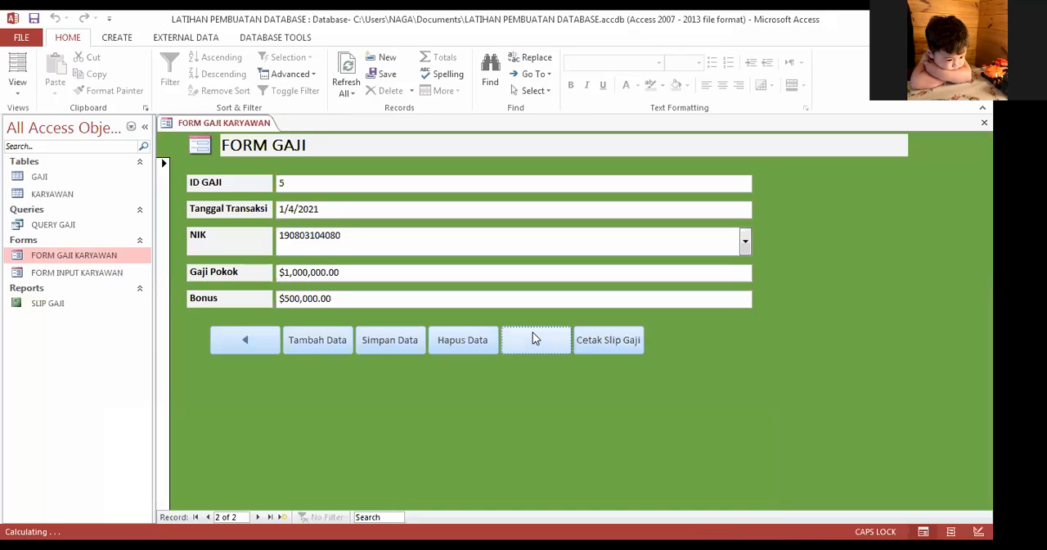
click(605, 342)
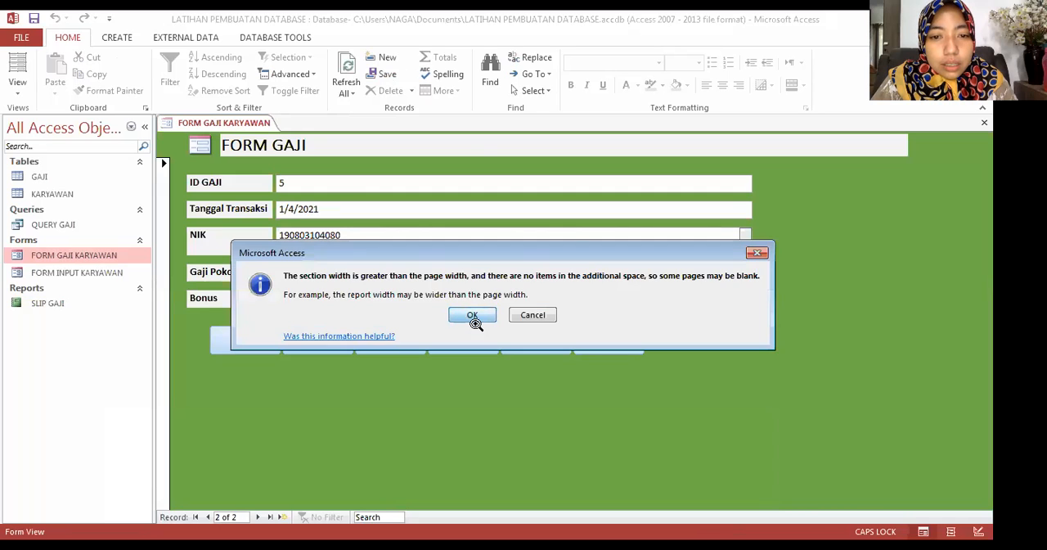
click(470, 317)
click(592, 224)
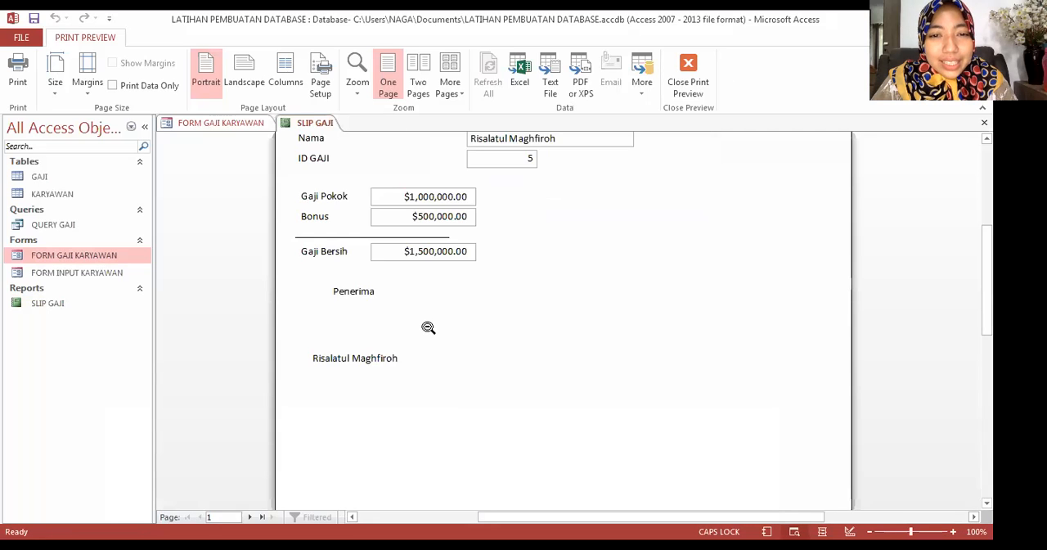
Step: Examine the second record's SLIP GAJI preview from header to signature area, and close the print preview
scroll(428, 327, up, 2)
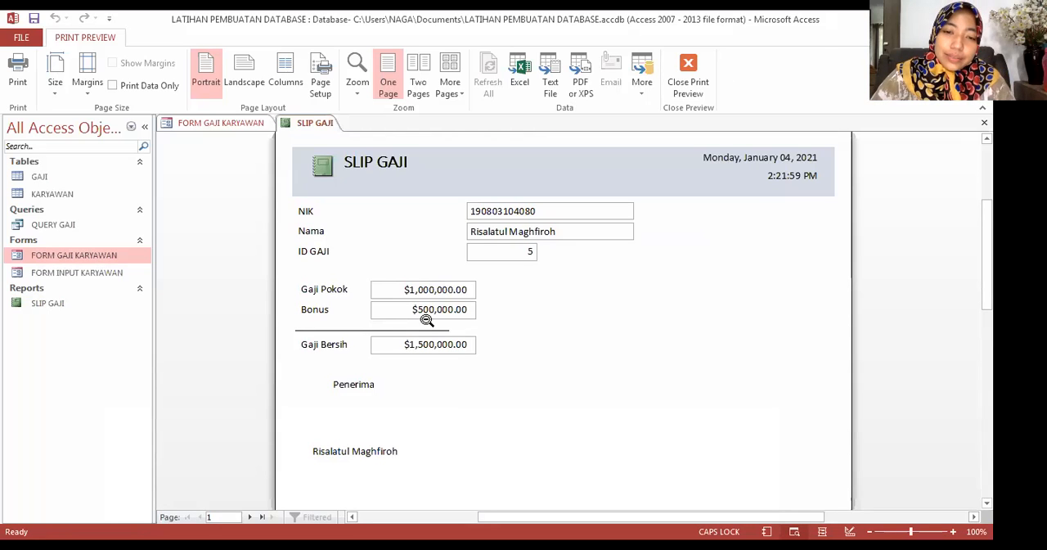
scroll(426, 315, down, 2)
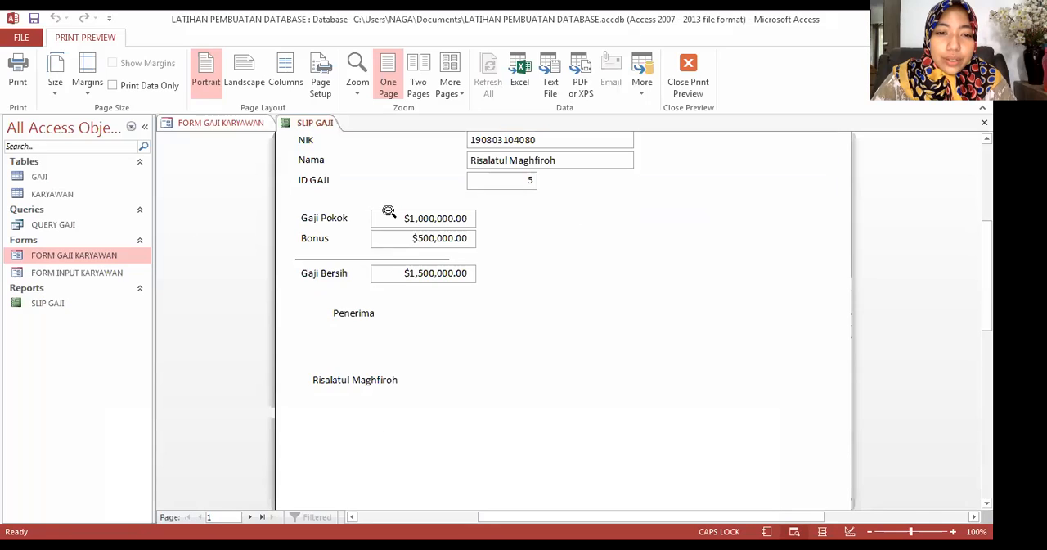
scroll(389, 211, up, 2)
scroll(389, 211, down, 1)
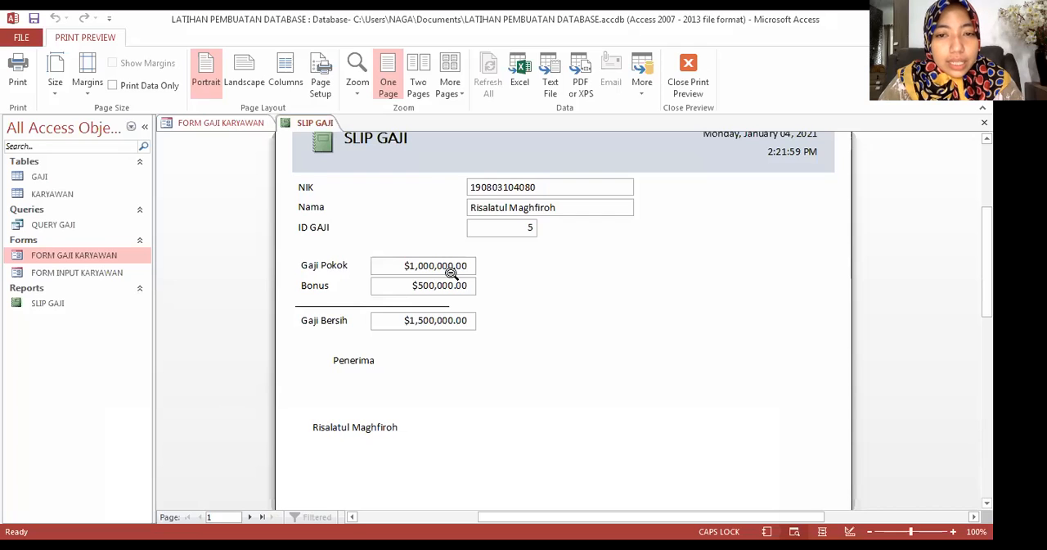
click(711, 351)
click(575, 258)
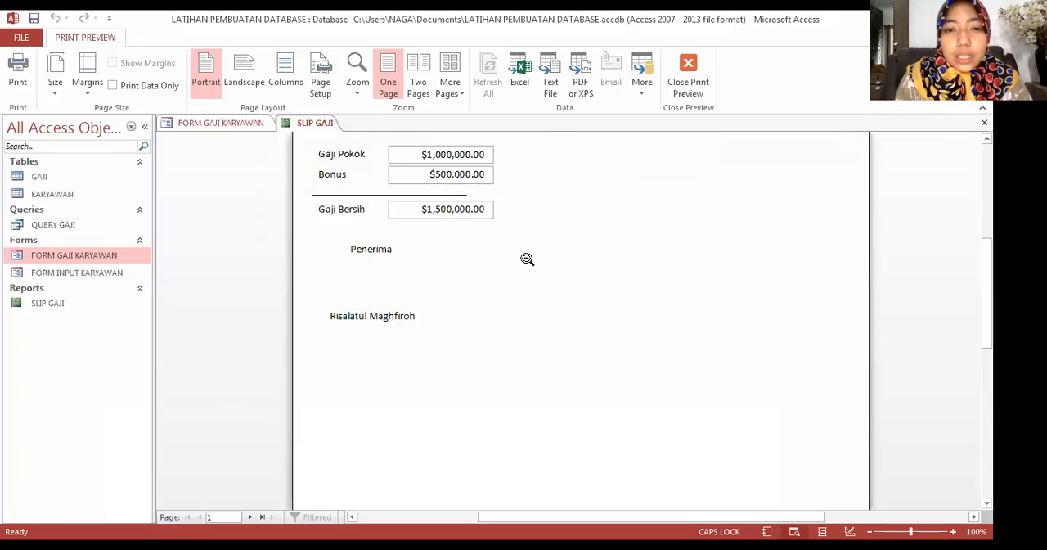
scroll(527, 258, up, 1)
scroll(526, 259, down, 4)
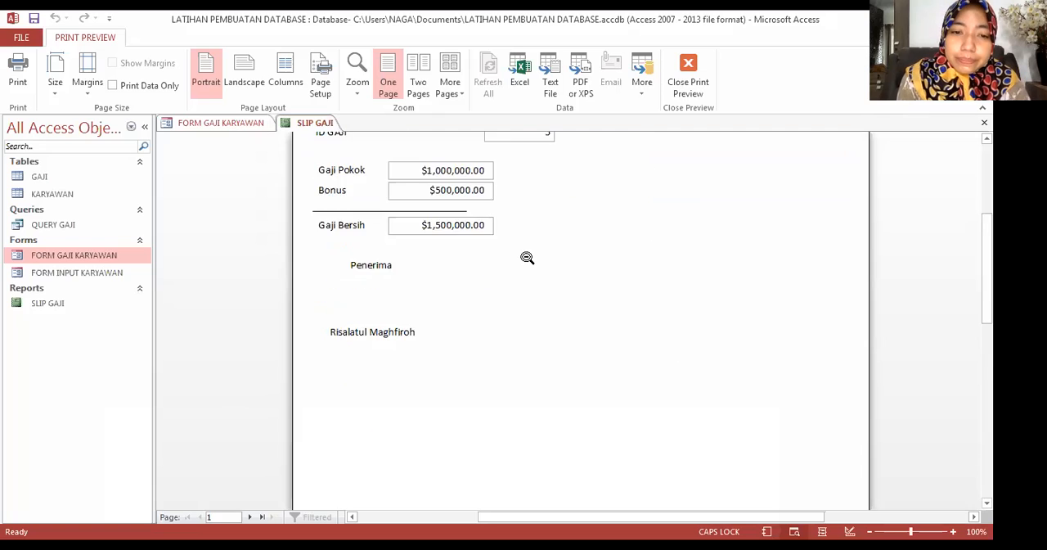
scroll(527, 257, up, 5)
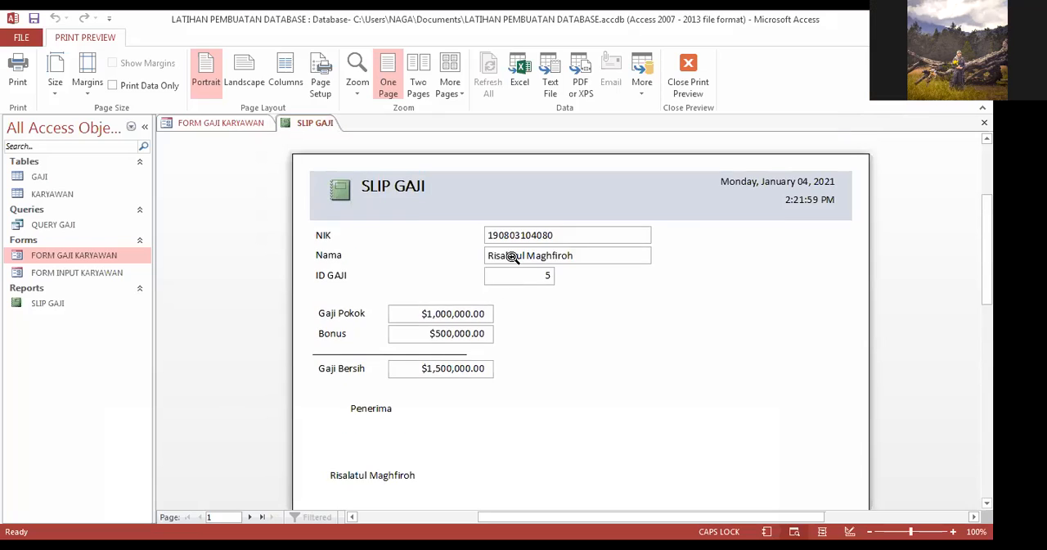
scroll(508, 256, down, 5)
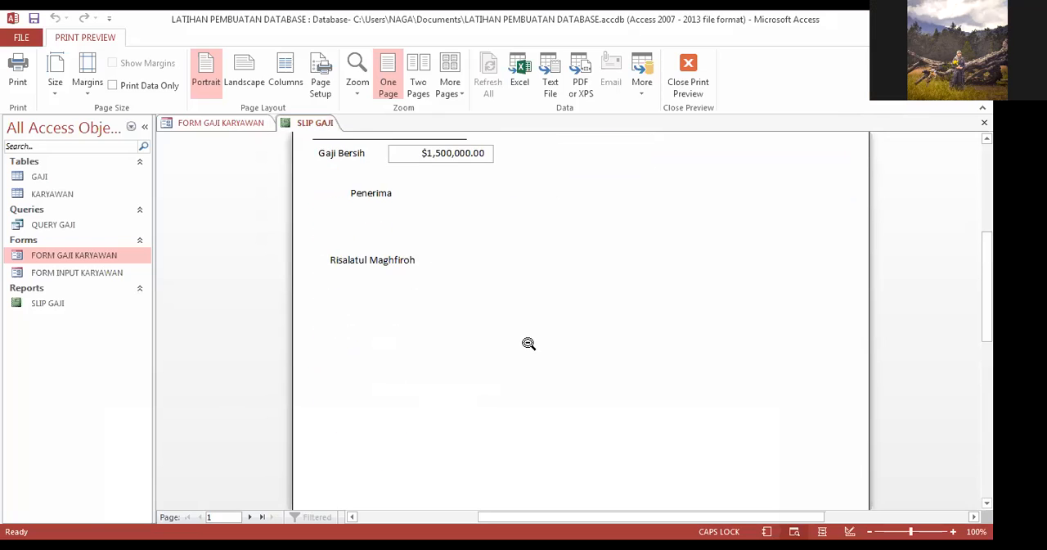
scroll(528, 344, up, 5)
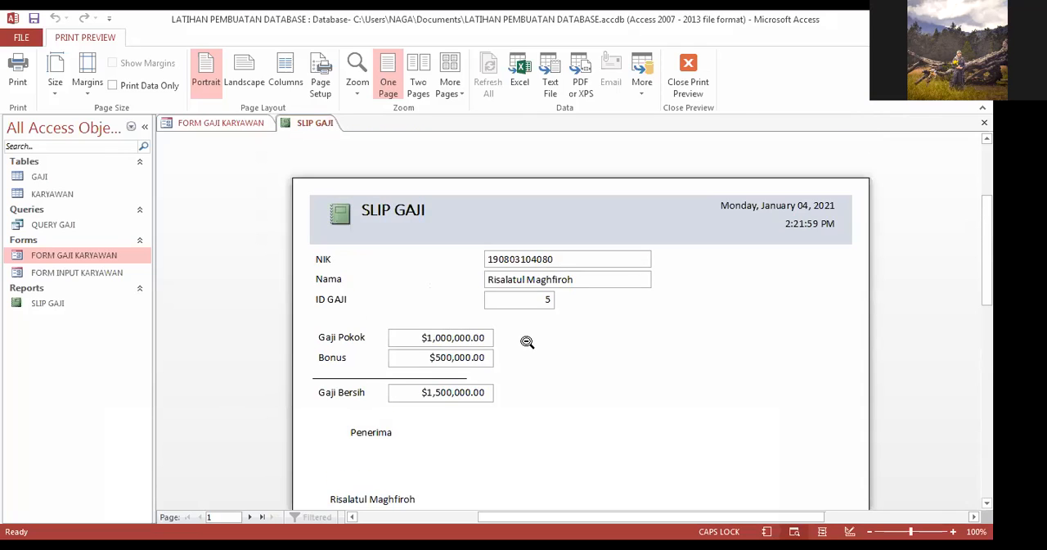
scroll(527, 342, down, 3)
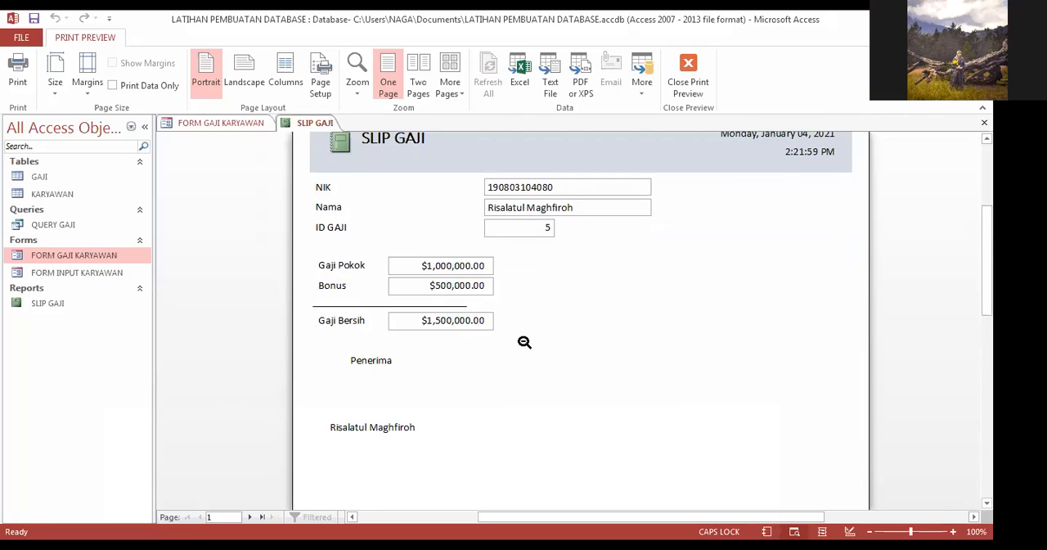
click(686, 64)
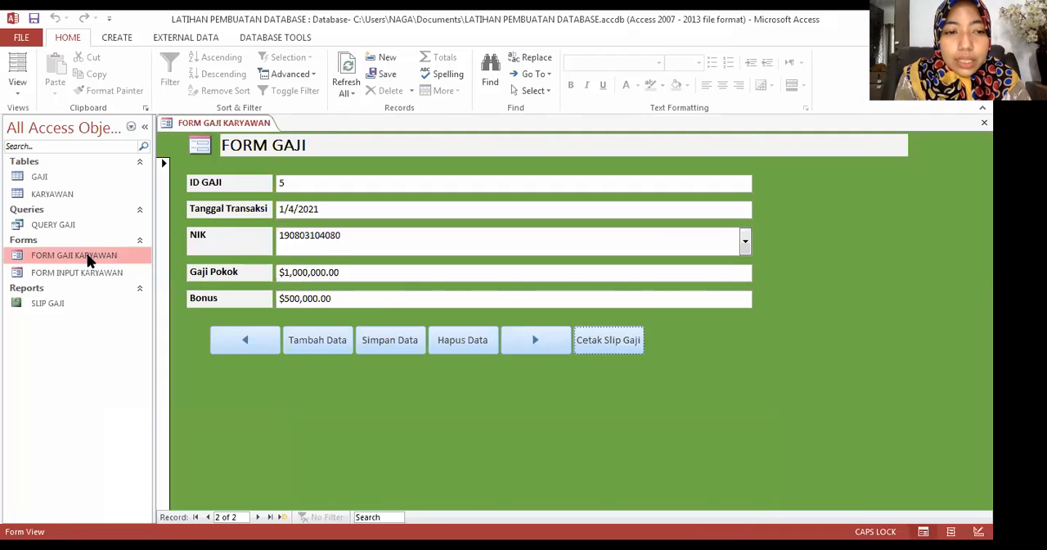
Step: Switch FORM GAJI KARYAWAN to Design View and delete the Cetak Slip Gaji button
right_click(174, 123)
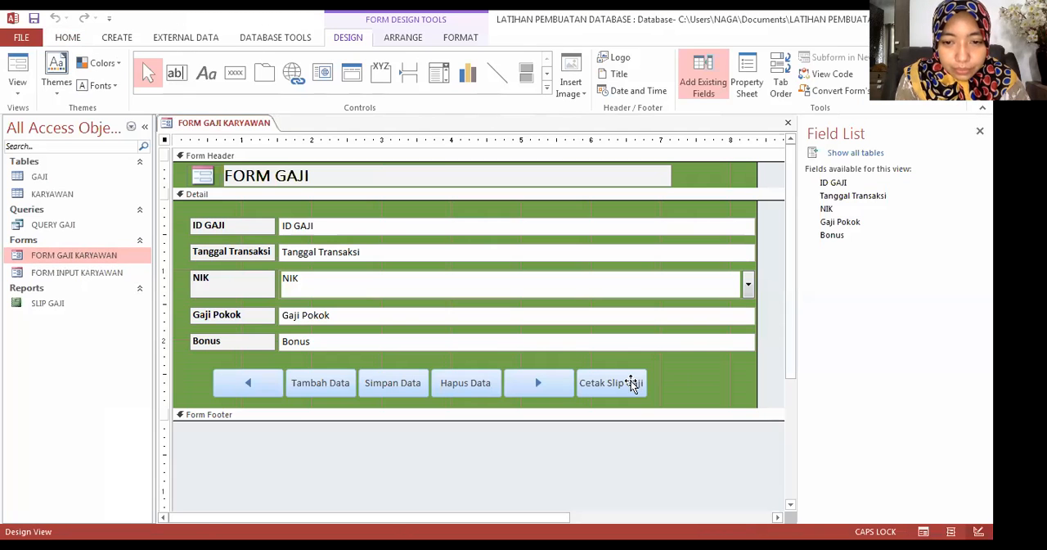
click(631, 384)
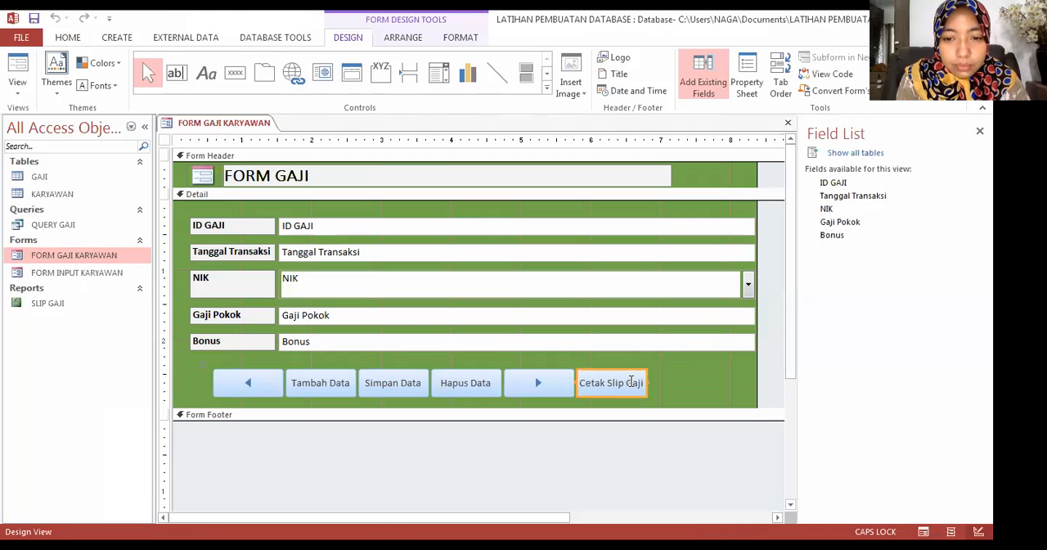
key(Delete)
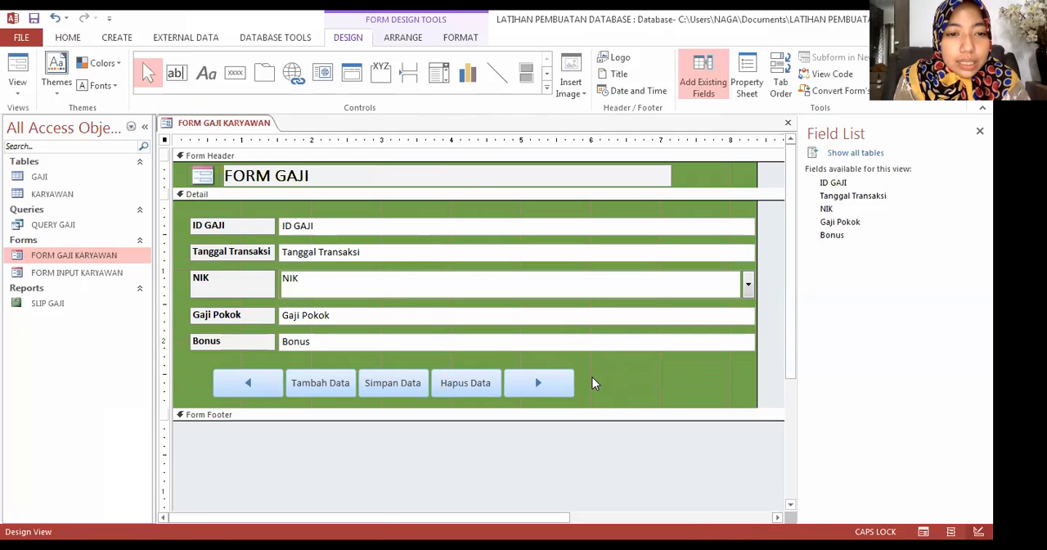
Step: Open the SLIP GAJI report in Report View, examine the slips it lists for all records, and close it
click(59, 306)
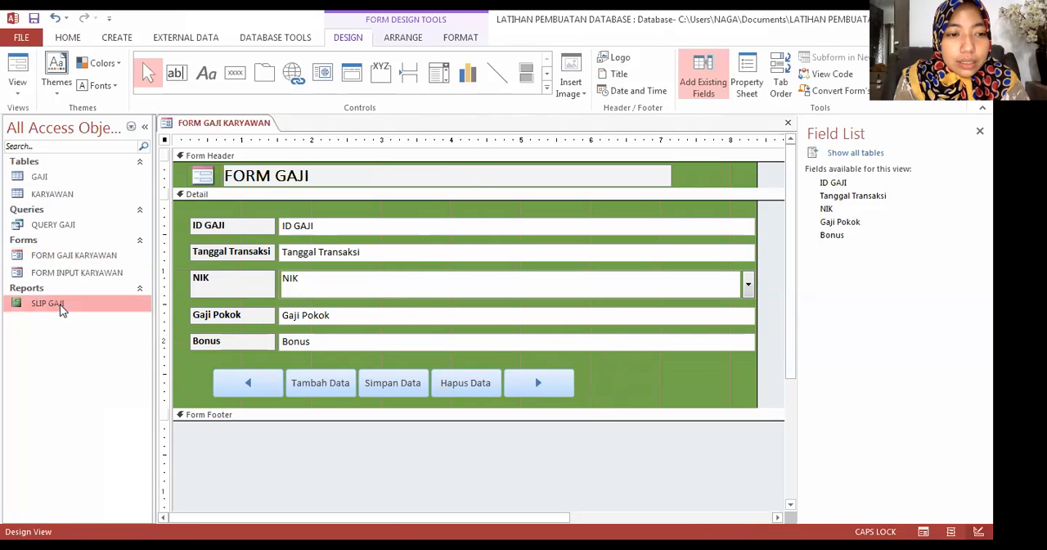
double_click(59, 306)
scroll(401, 284, down, 2)
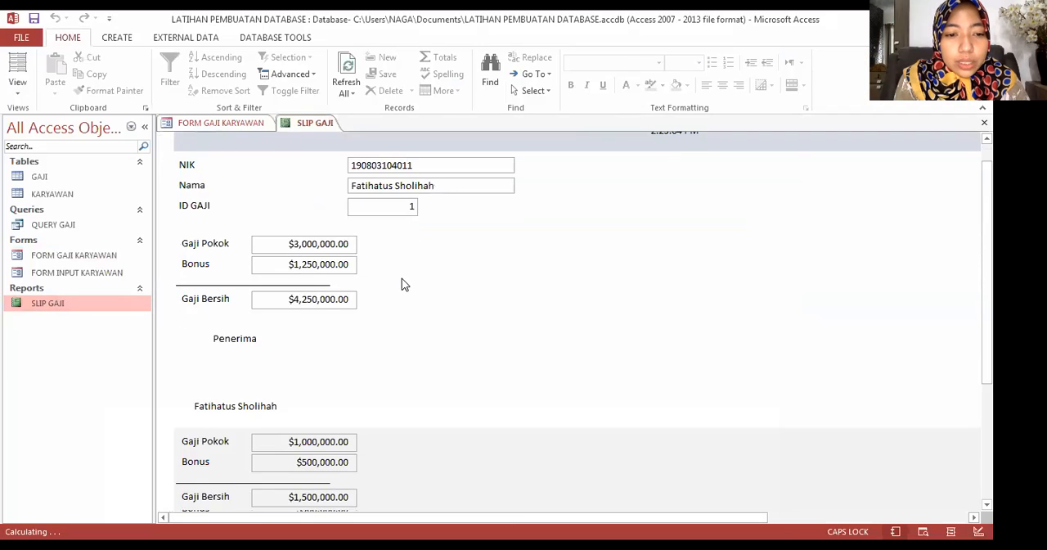
scroll(402, 284, down, 5)
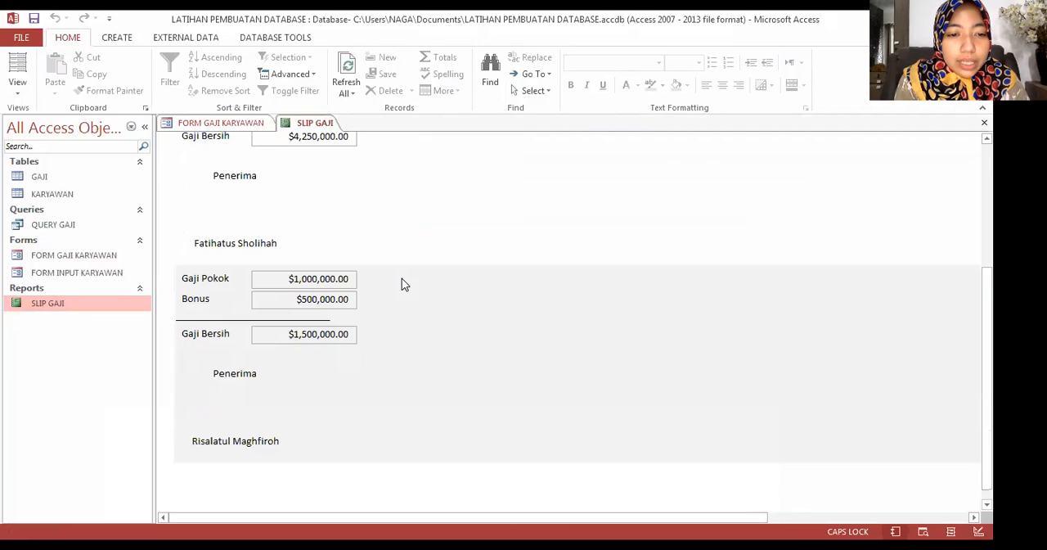
scroll(402, 283, down, 1)
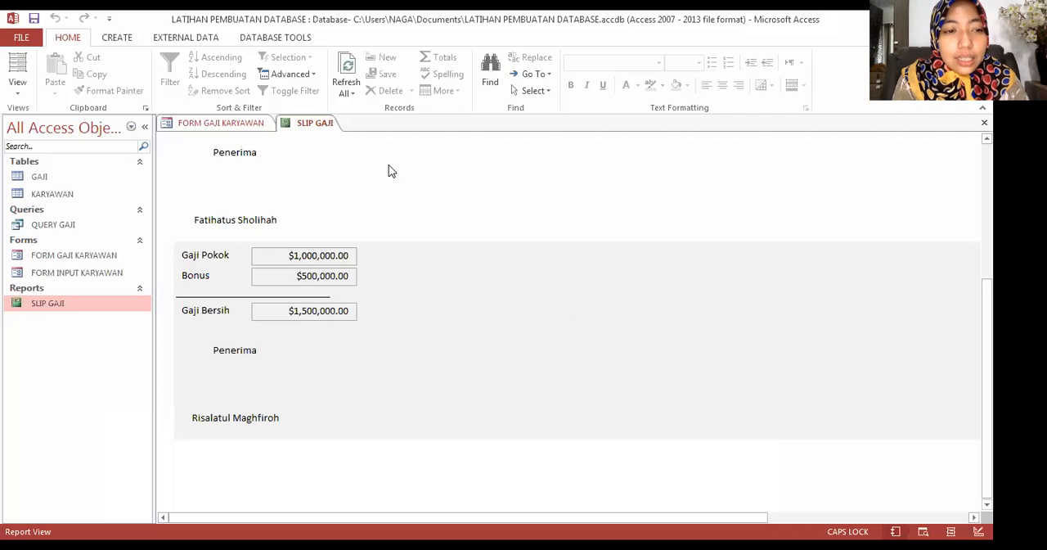
right_click(319, 125)
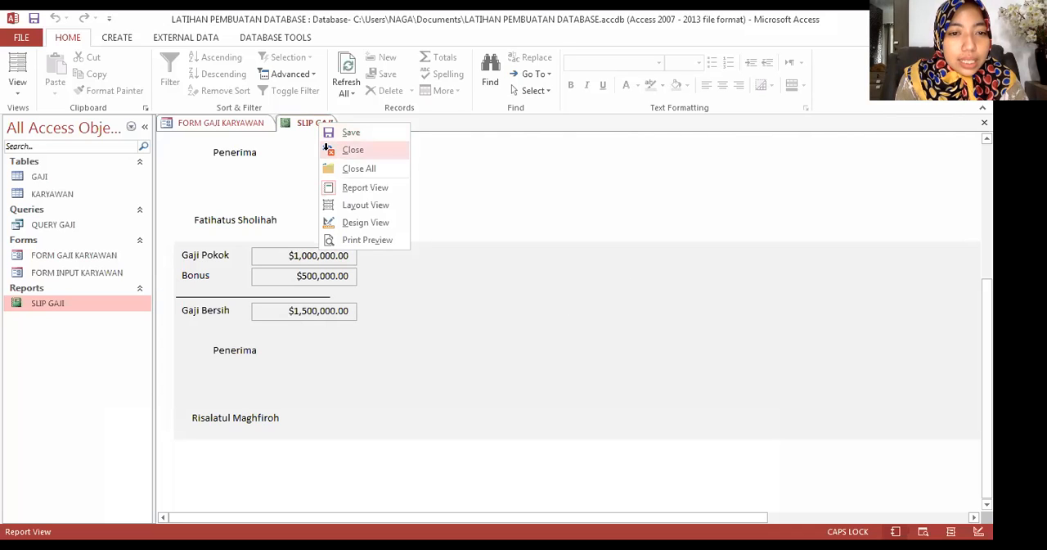
click(353, 150)
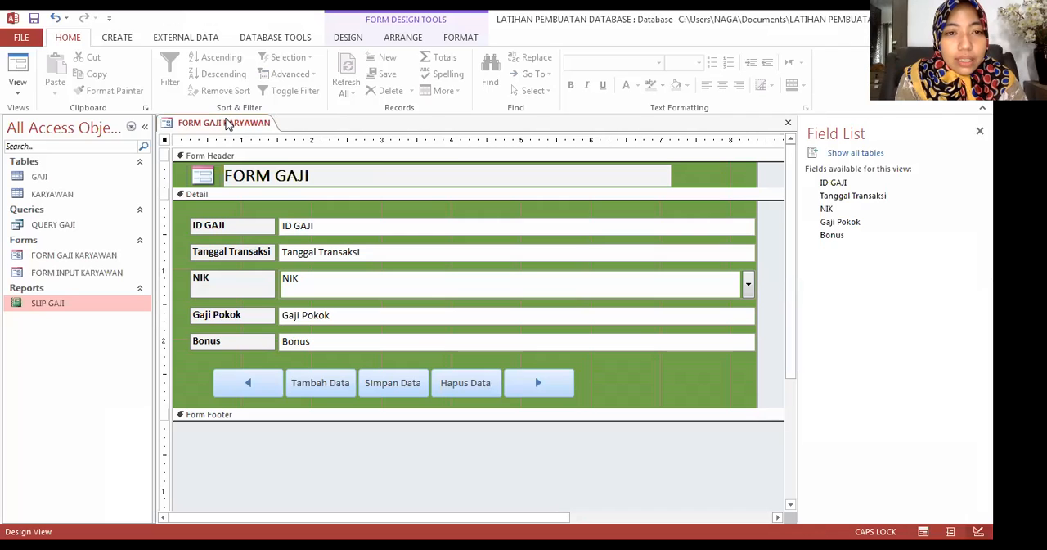
Step: Place a new command button beside the next-record button in the Detail section, and cancel the Command Button Wizard
click(349, 39)
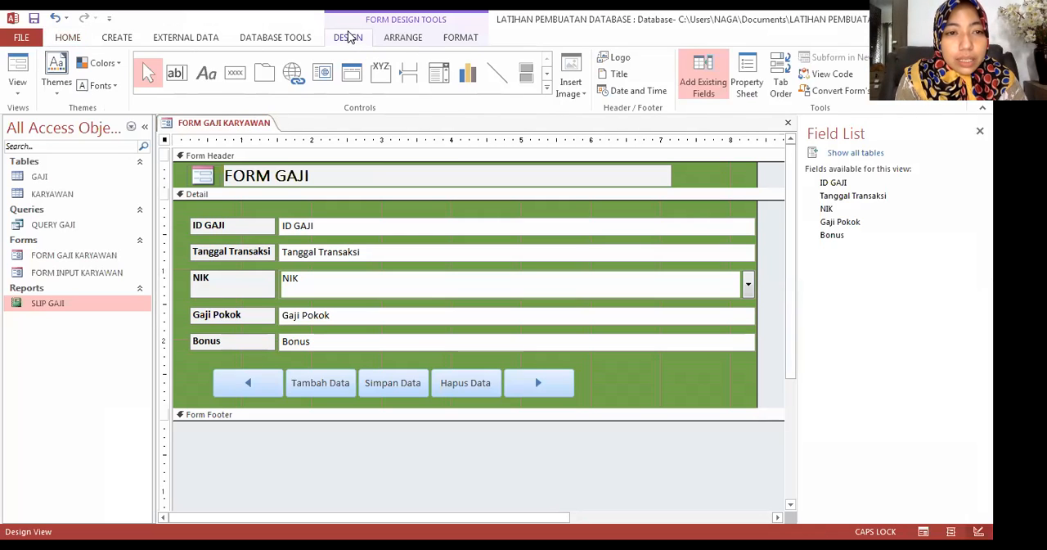
click(237, 78)
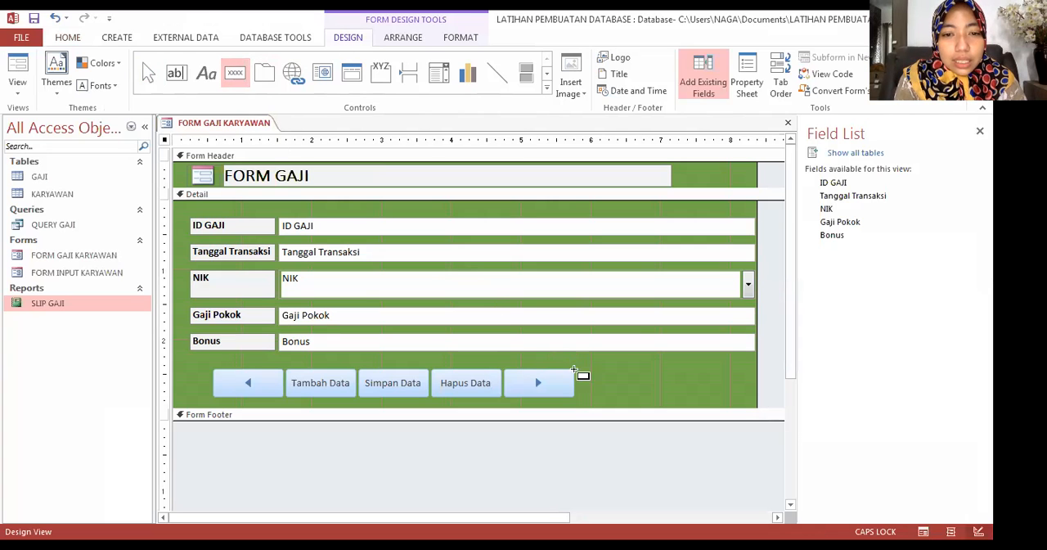
click(599, 384)
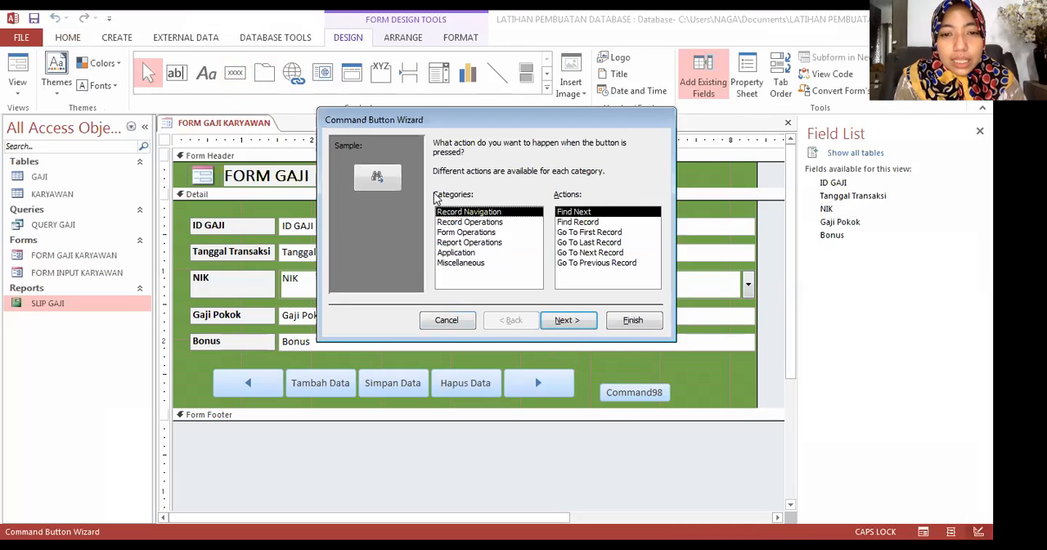
click(449, 321)
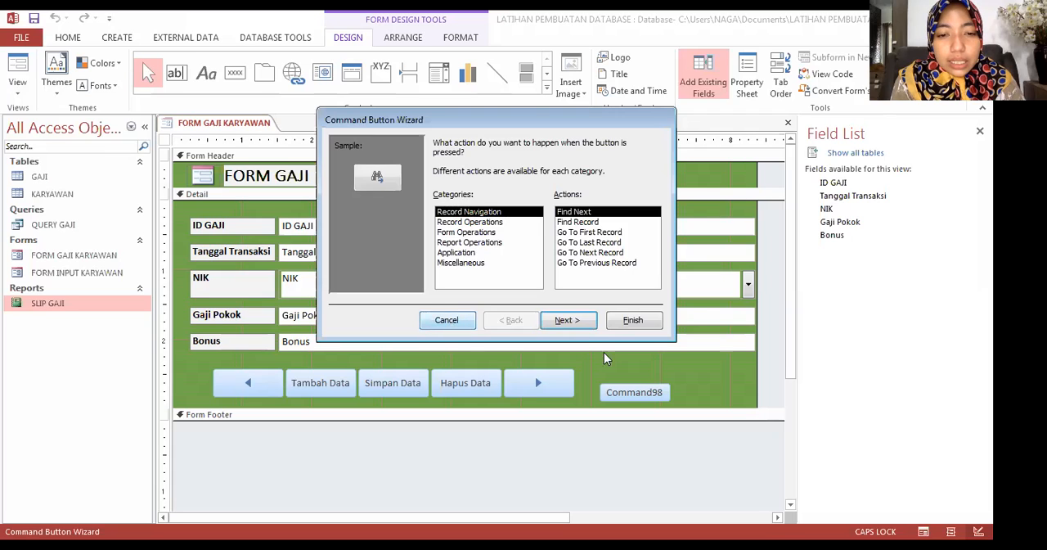
Step: Change the new command button's caption to Cetak Slip Gaji
click(644, 393)
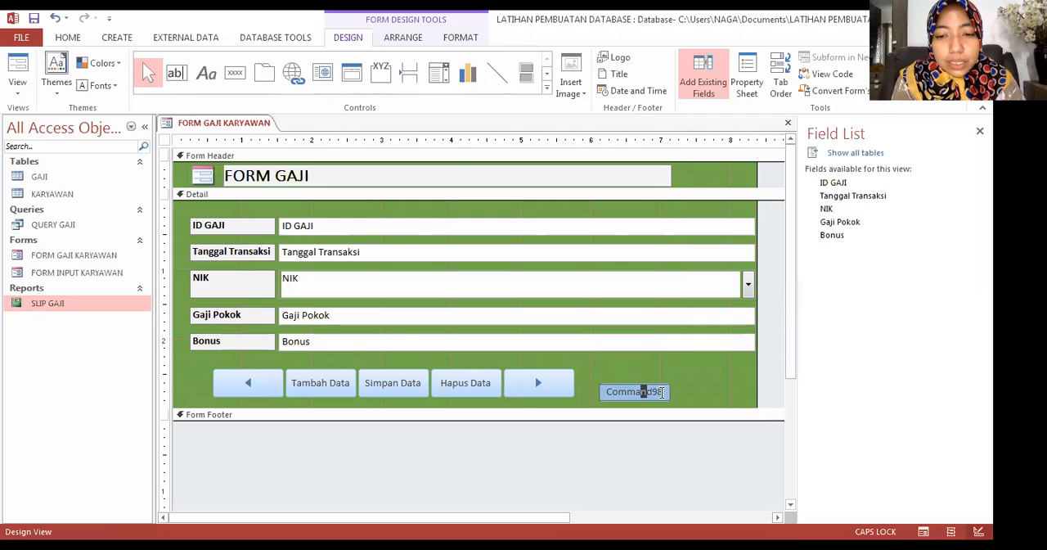
drag(659, 392, 605, 394)
text(C)
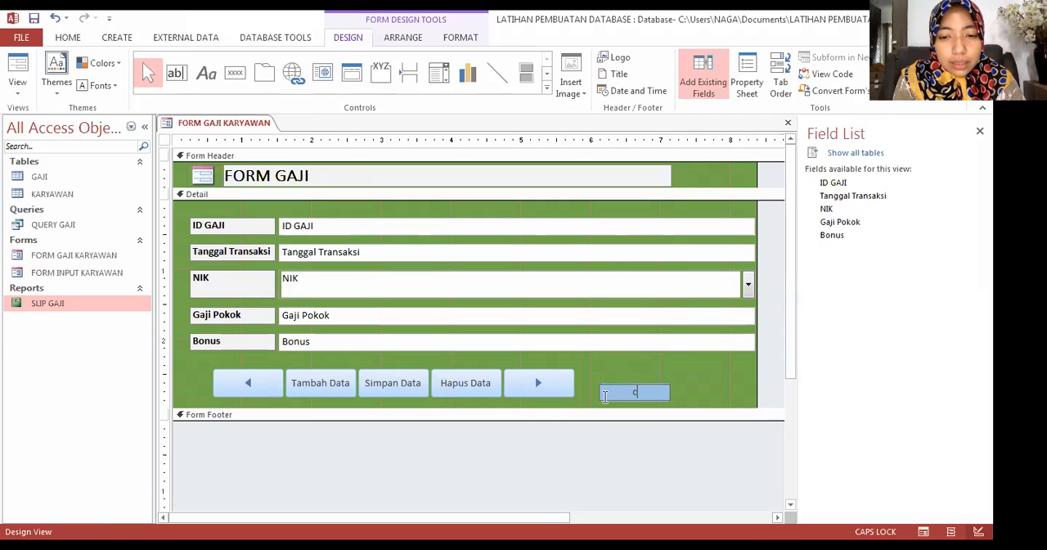
key(Caps_Lock)
text(e)
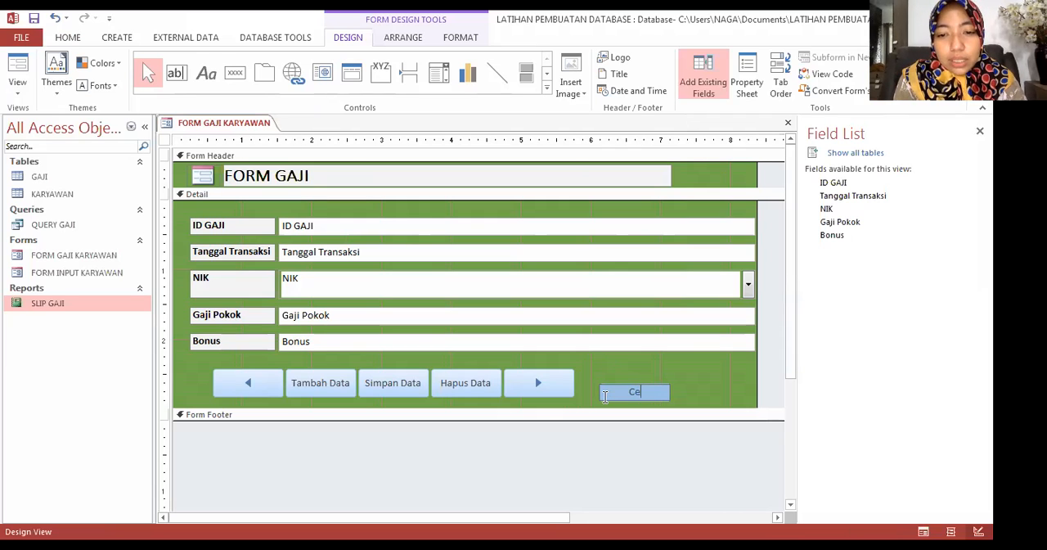
text(tak)
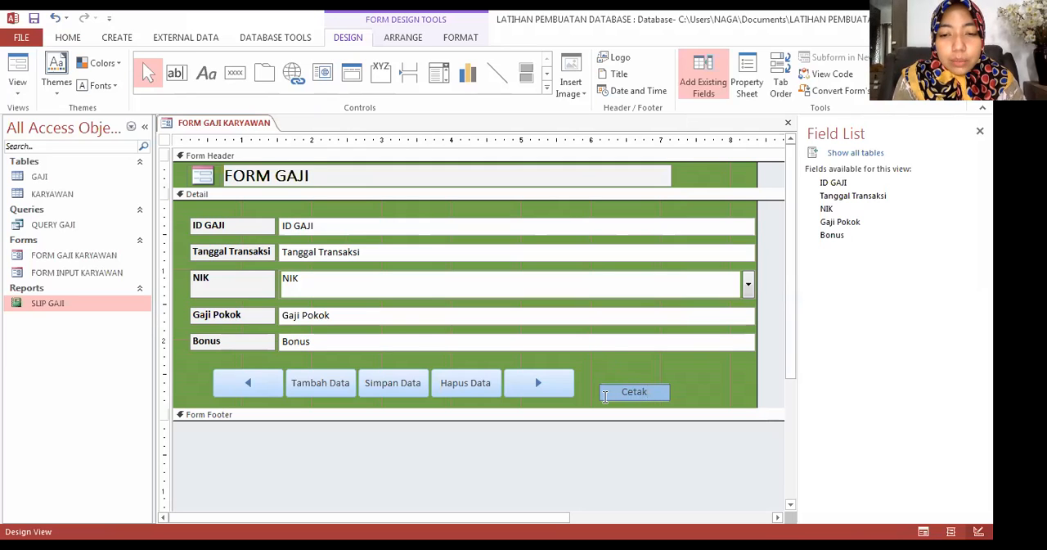
text( Sli)
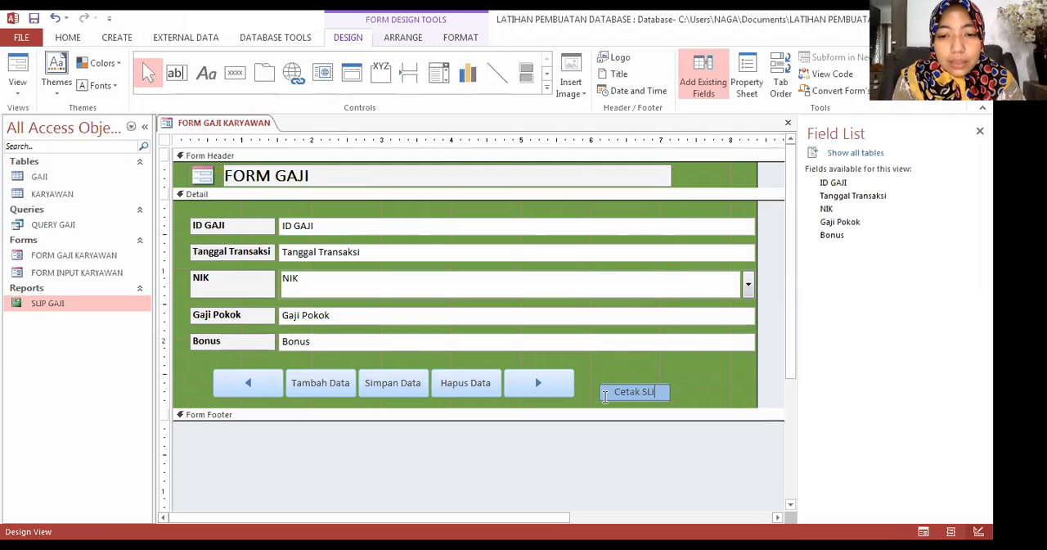
text(p Gaji)
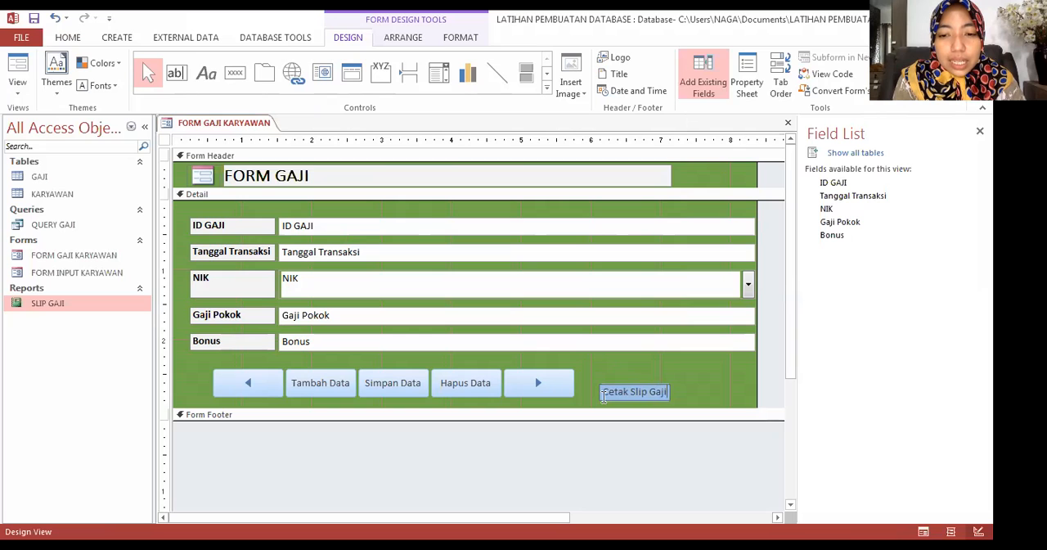
click(679, 379)
Step: Build a click-event macro for the Cetak Slip Gaji button with the Macro Builder and add an OpenReport action
click(637, 389)
right_click(630, 391)
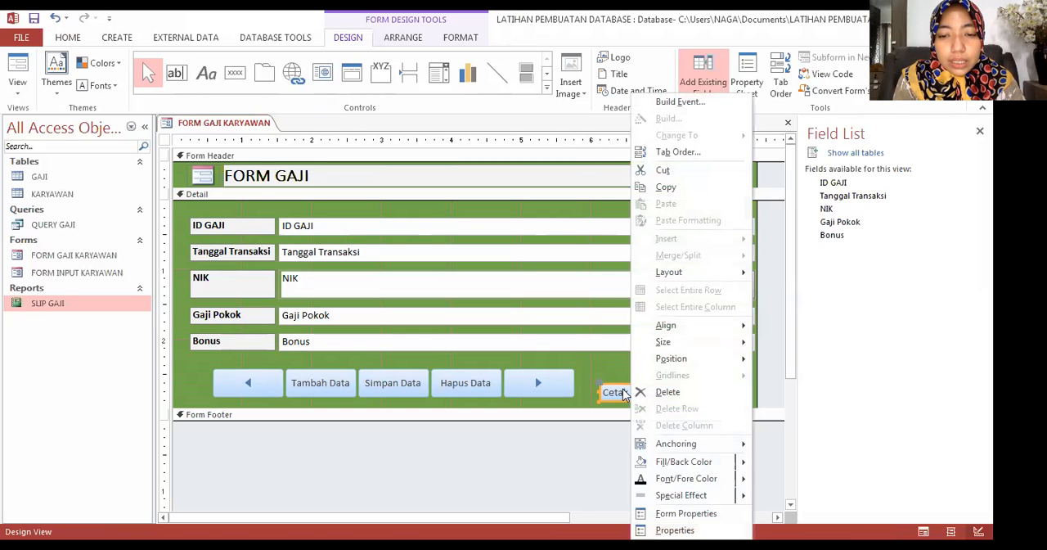
click(677, 103)
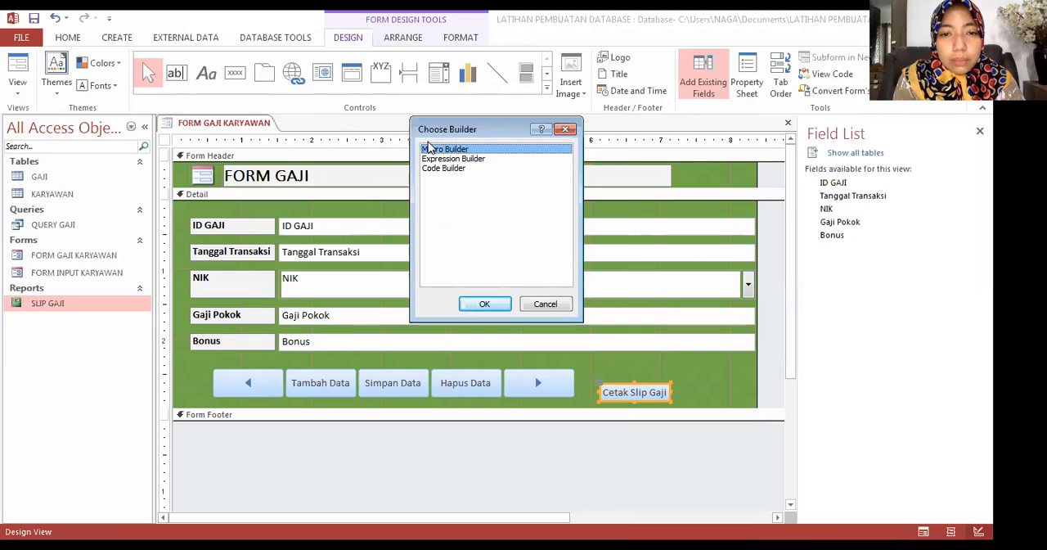
click(484, 306)
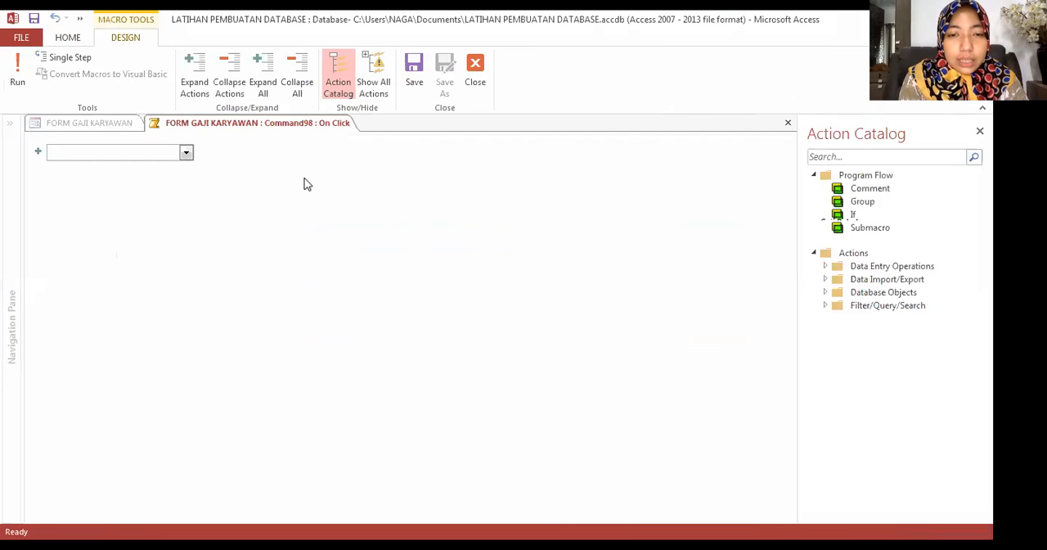
click(187, 154)
scroll(100, 402, down, 4)
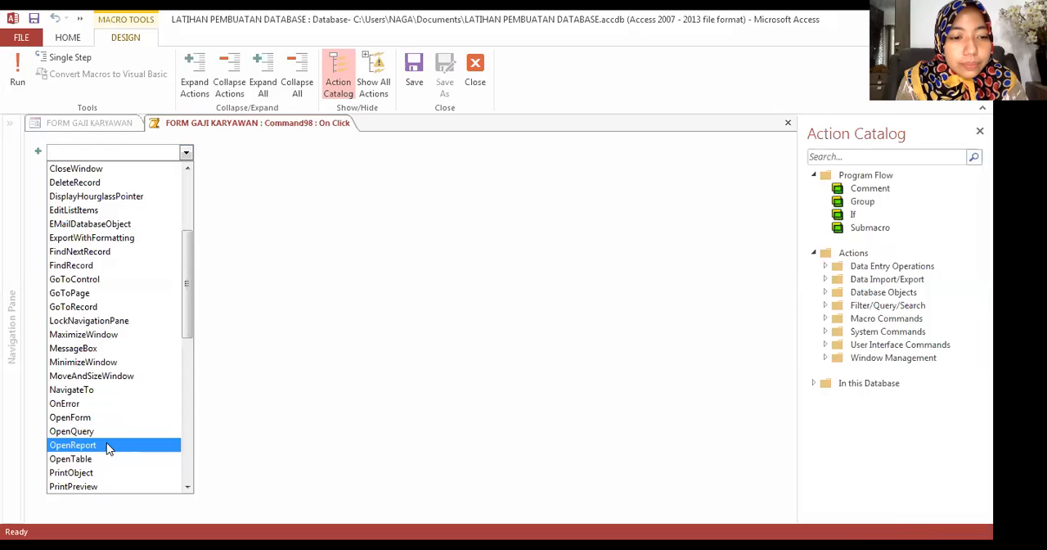
click(109, 445)
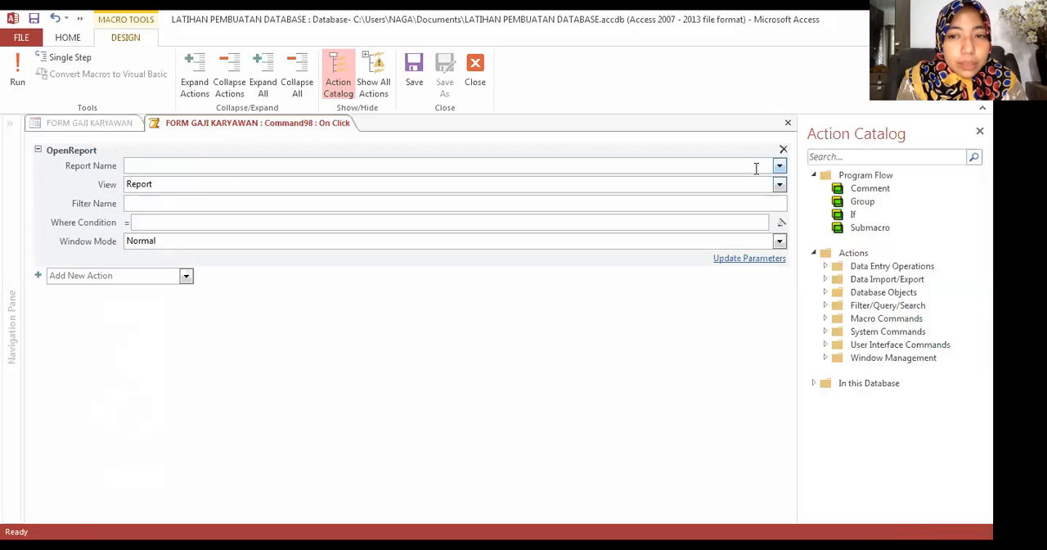
Step: Set the OpenReport action to open the SLIP GAJI report in Print Preview
click(779, 166)
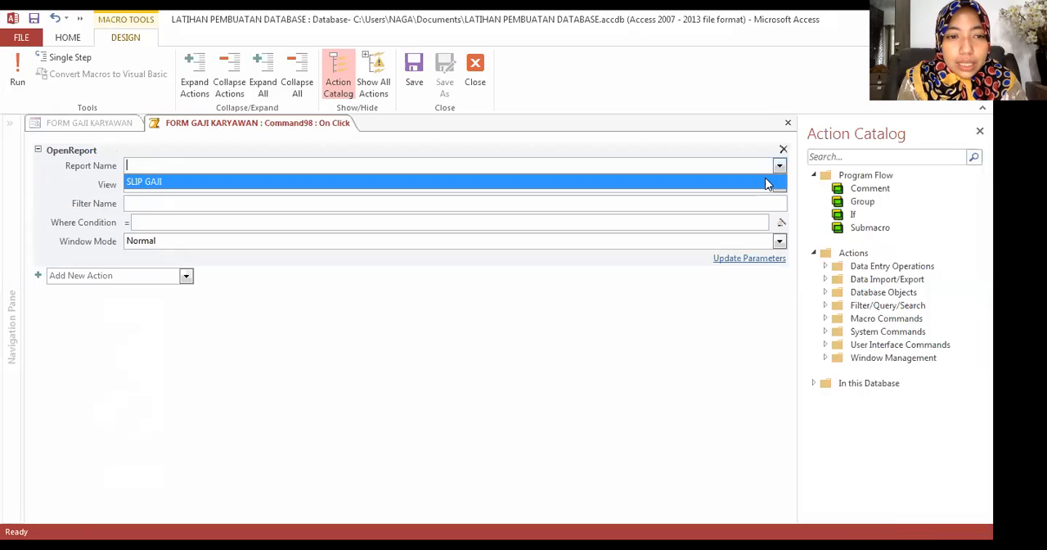
click(769, 181)
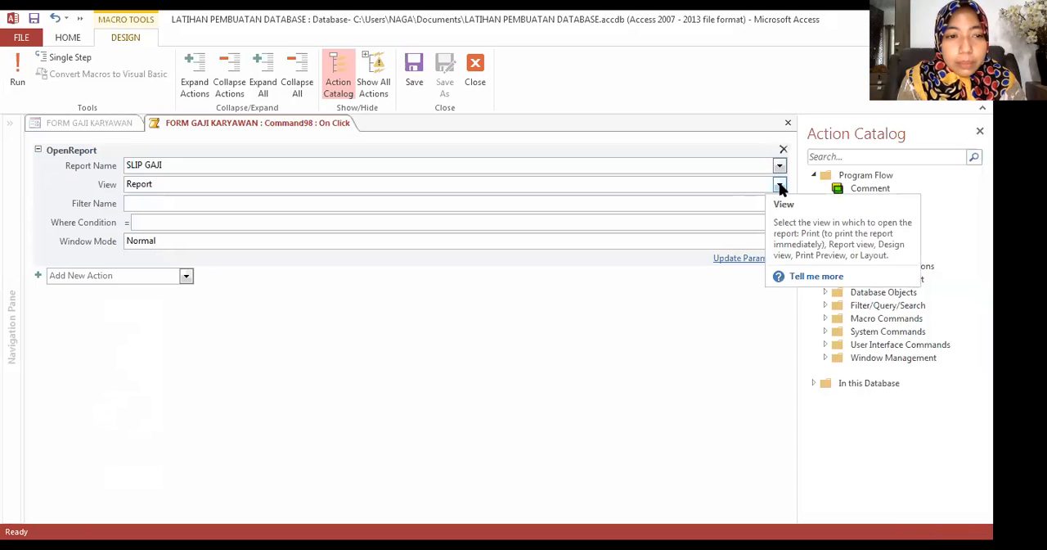
click(780, 185)
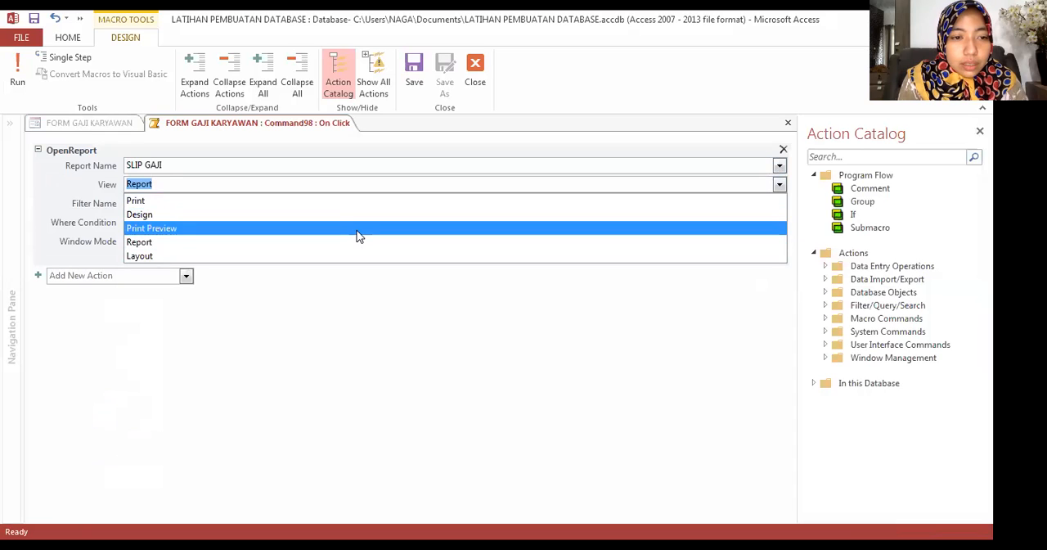
click(358, 237)
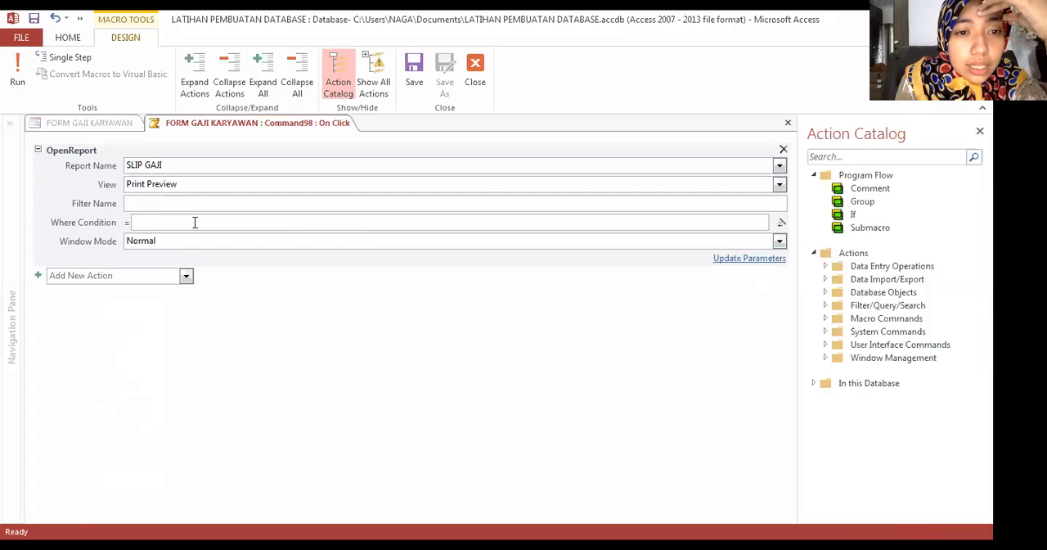
Step: Set the OpenReport action's Where Condition to [ID GAJI]=[Forms]![FORM GAJI KARYAWAN]![ID GAJI]
text([)
key(Caps_Lock)
text(ID)
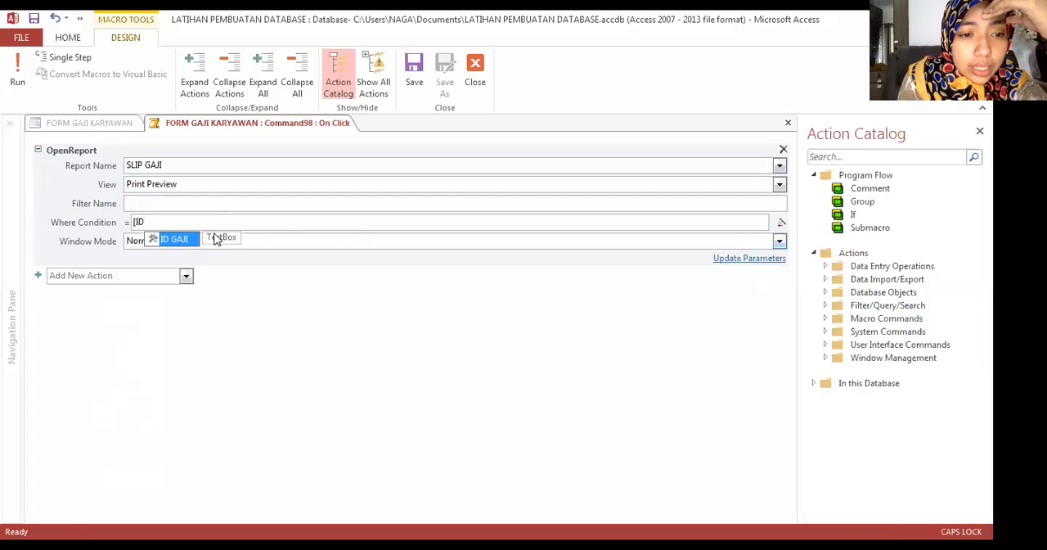
double_click(216, 238)
text(=[FO)
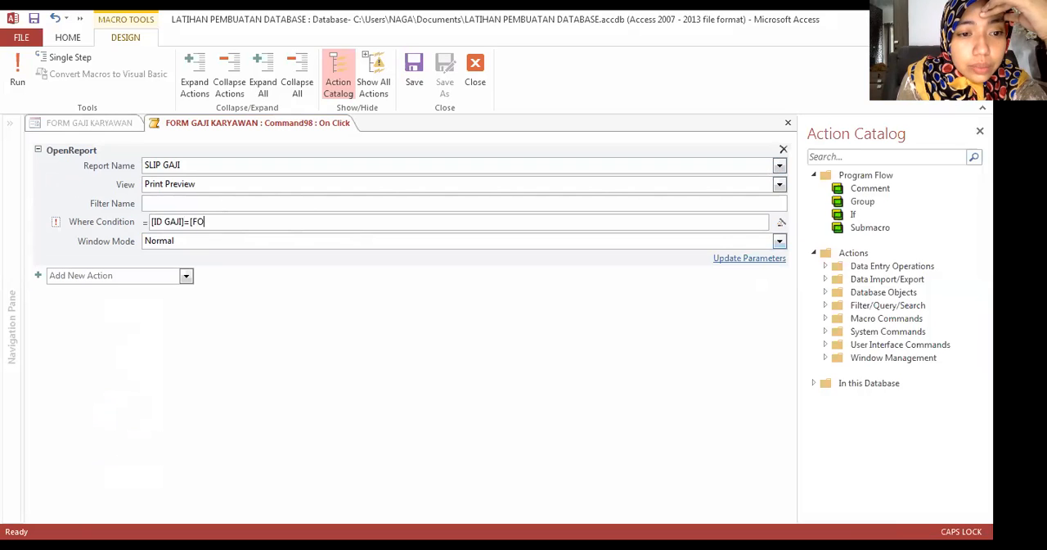
double_click(216, 321)
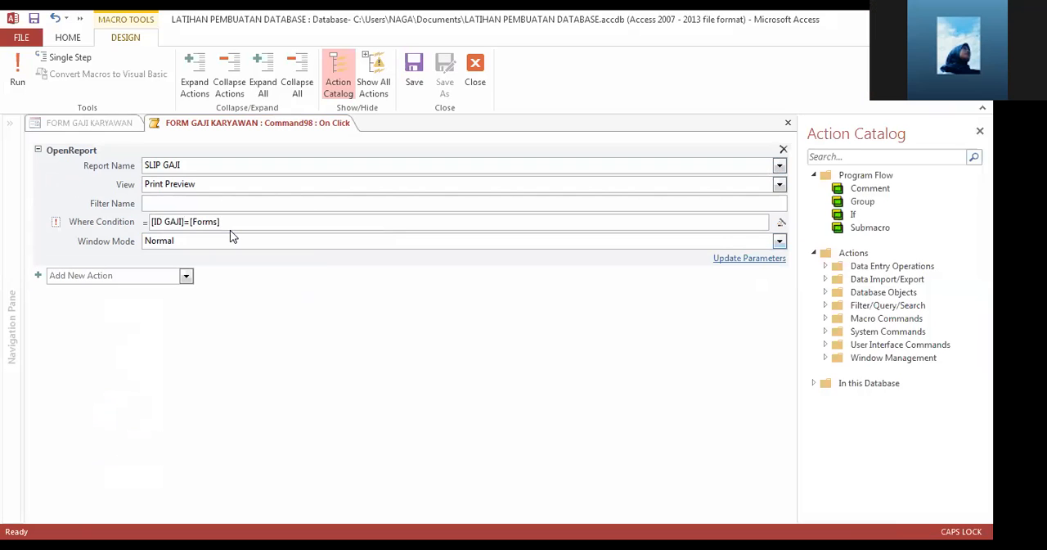
text(!)
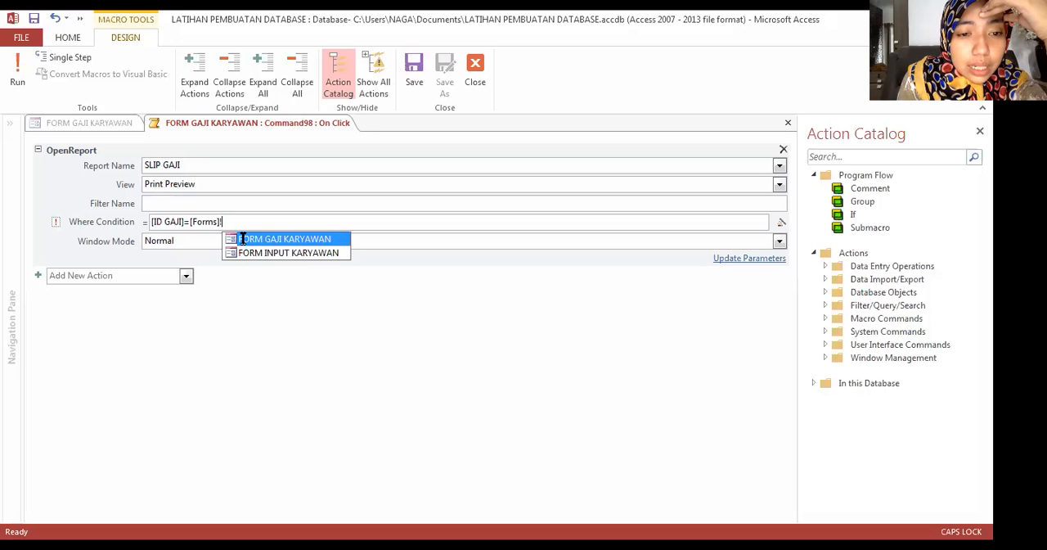
double_click(242, 239)
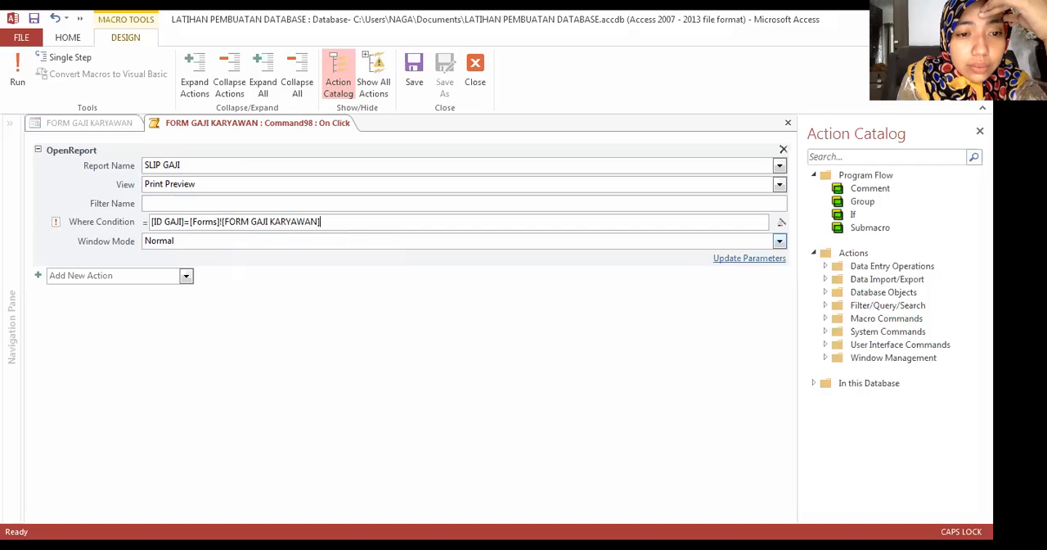
text(!)
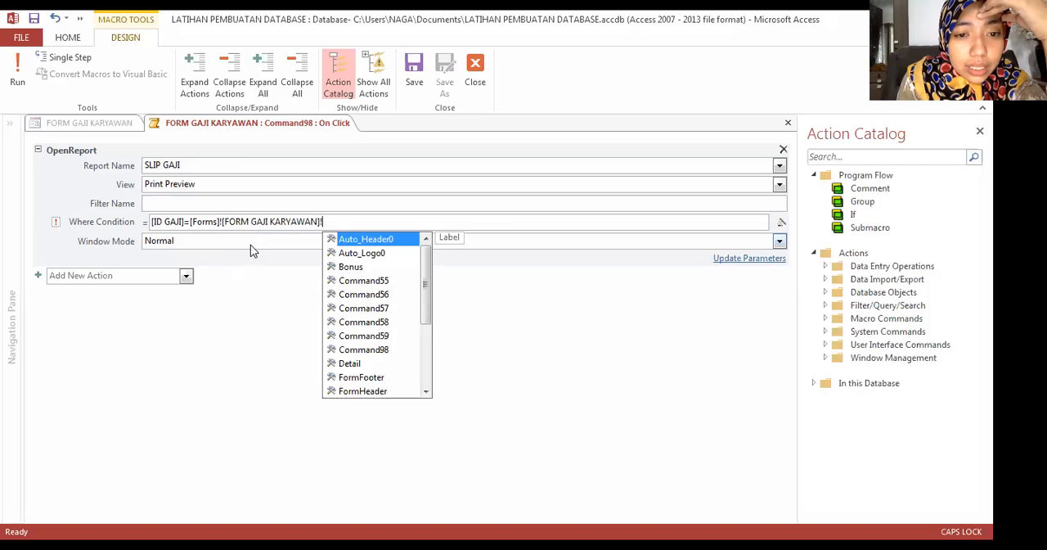
scroll(412, 306, down, 3)
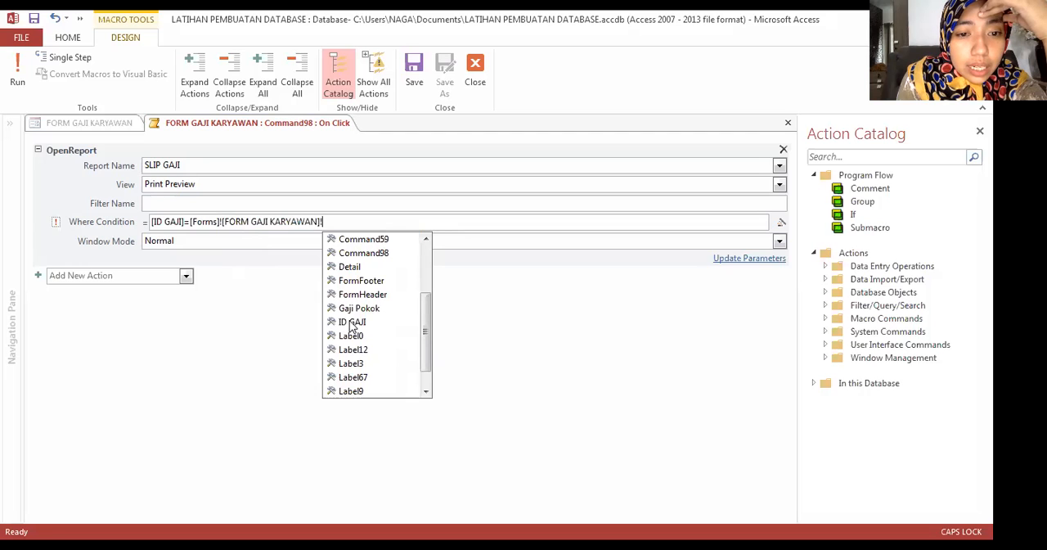
click(351, 324)
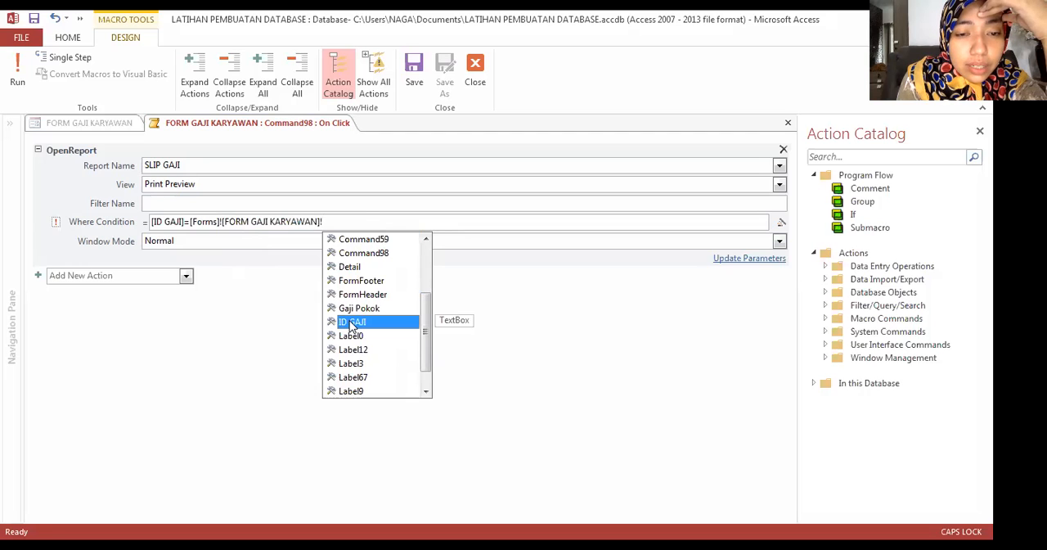
double_click(351, 322)
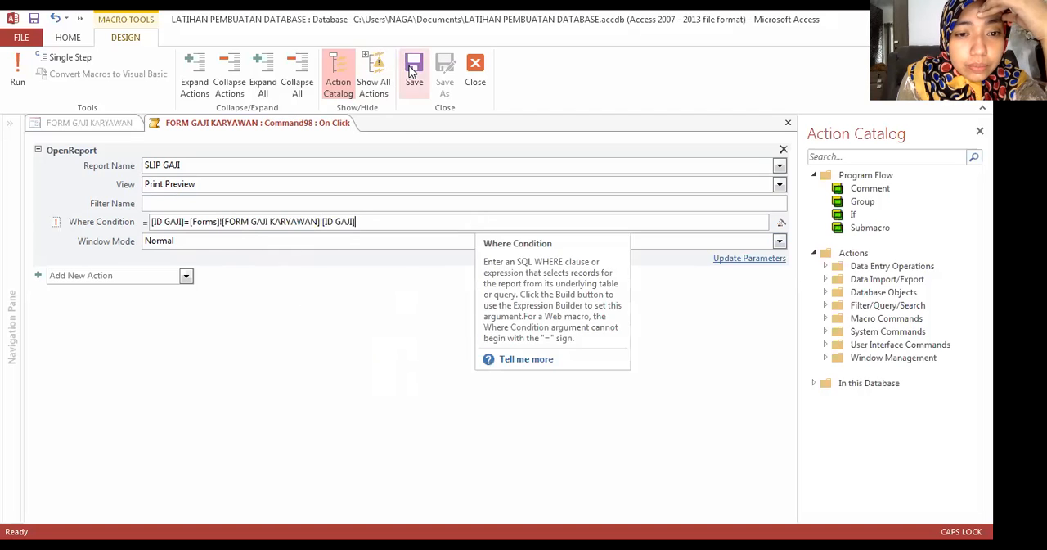
Step: Save the button's OpenReport macro and close the macro designer
click(413, 69)
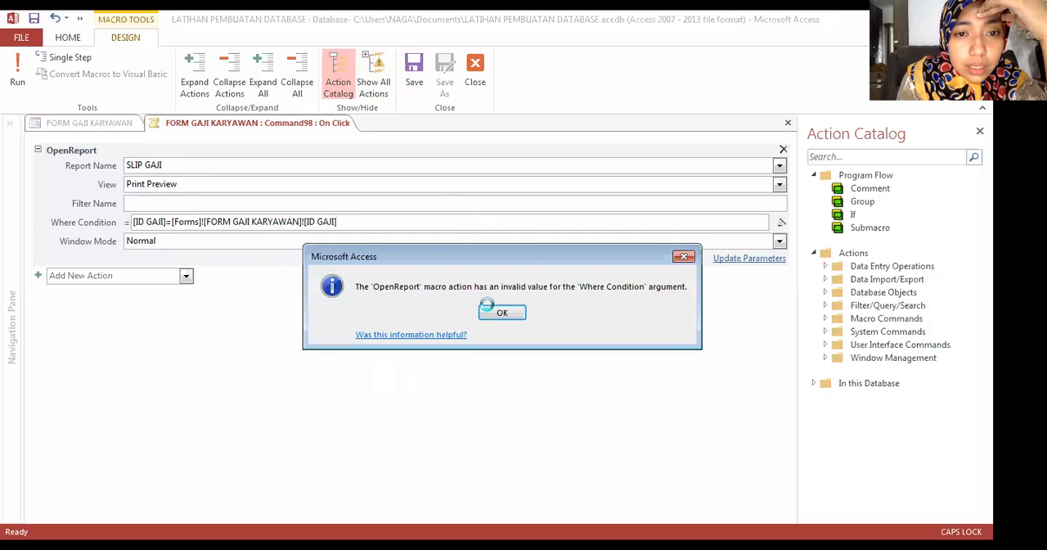
key(Return)
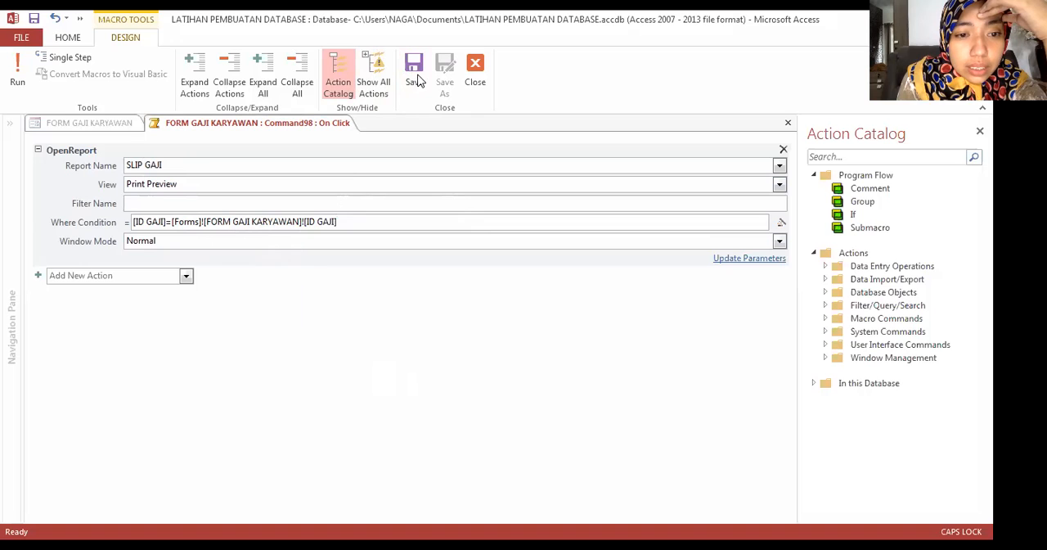
click(415, 78)
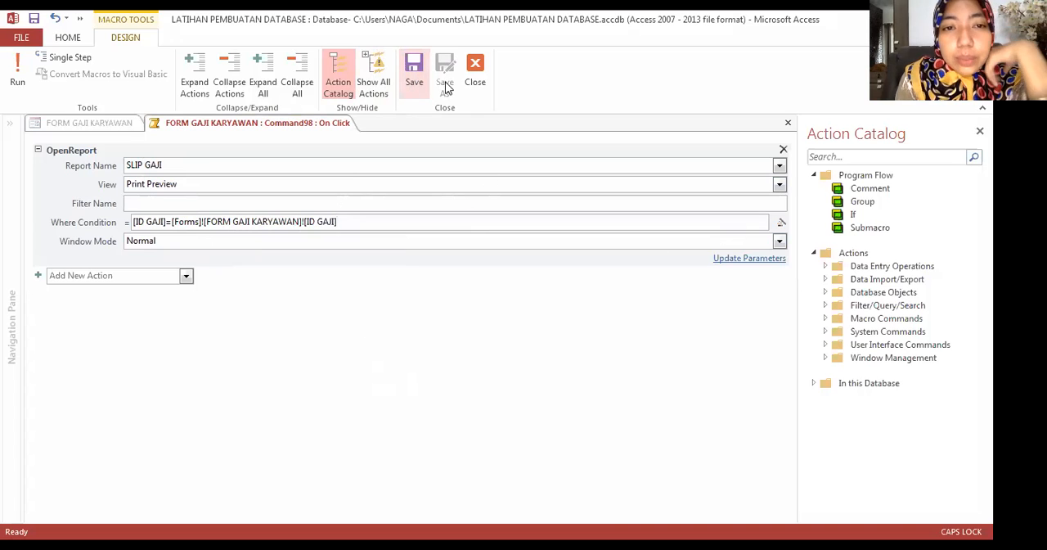
click(476, 67)
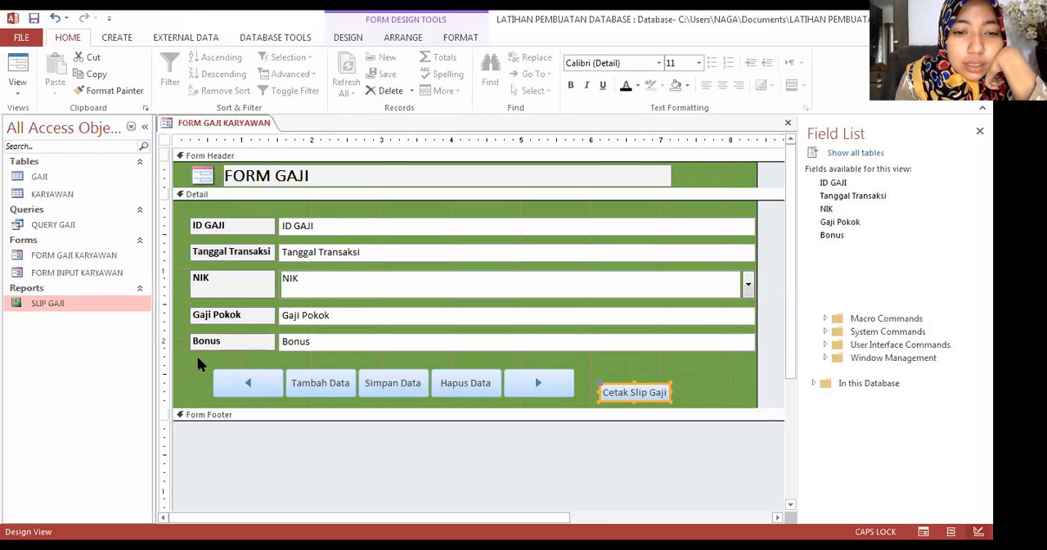
Step: Arrange the Cetak Slip Gaji button and the five existing buttons in the Detail section in one tabular layout
drag(195, 361, 685, 414)
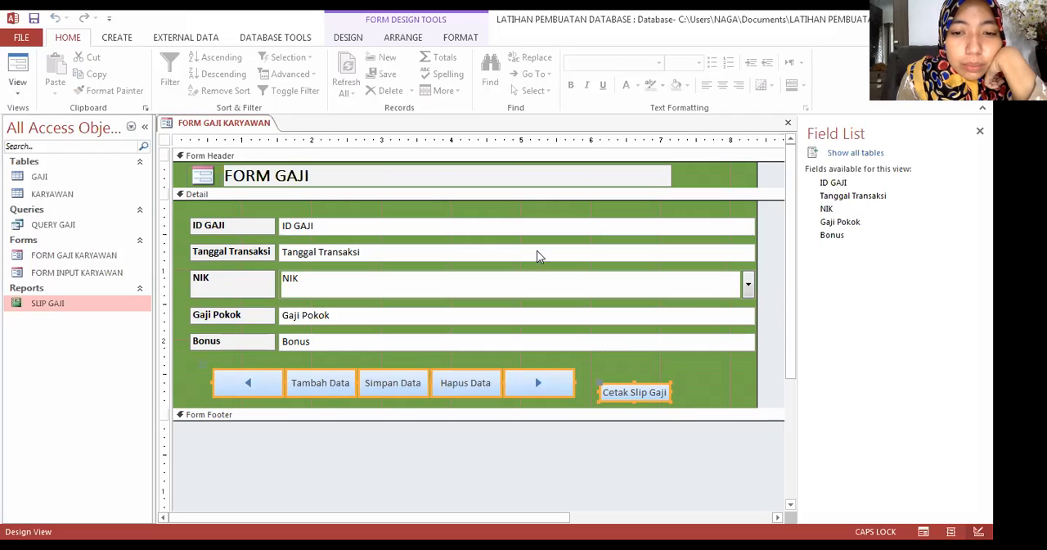
click(401, 41)
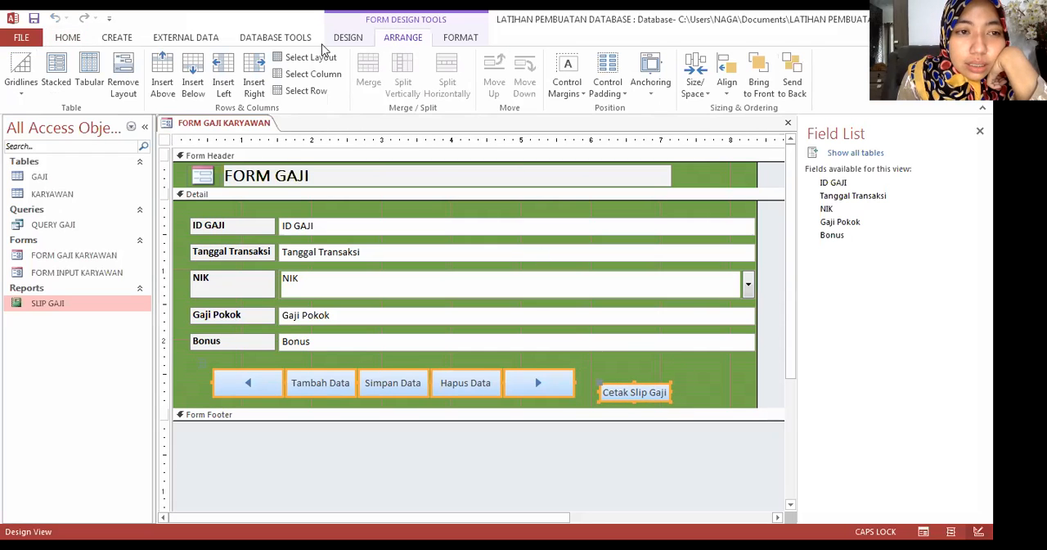
click(90, 72)
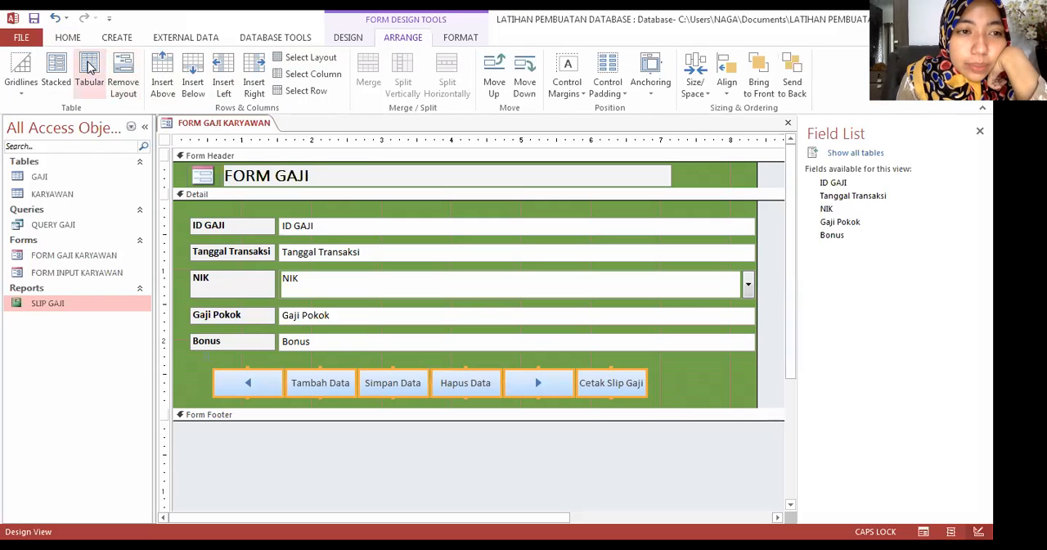
click(688, 378)
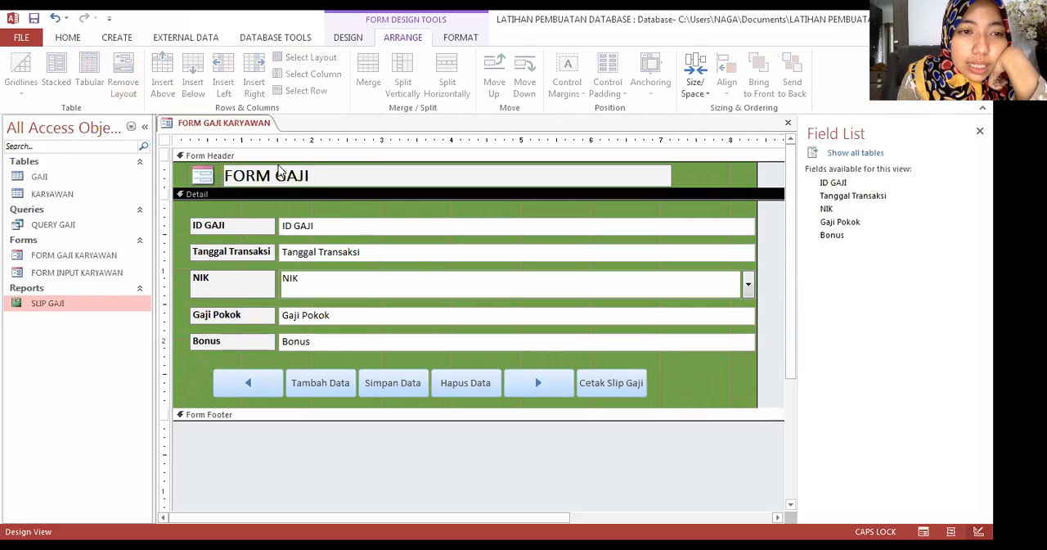
Step: Save and close FORM GAJI KARYAWAN, and reopen it in Form View
right_click(211, 131)
click(213, 132)
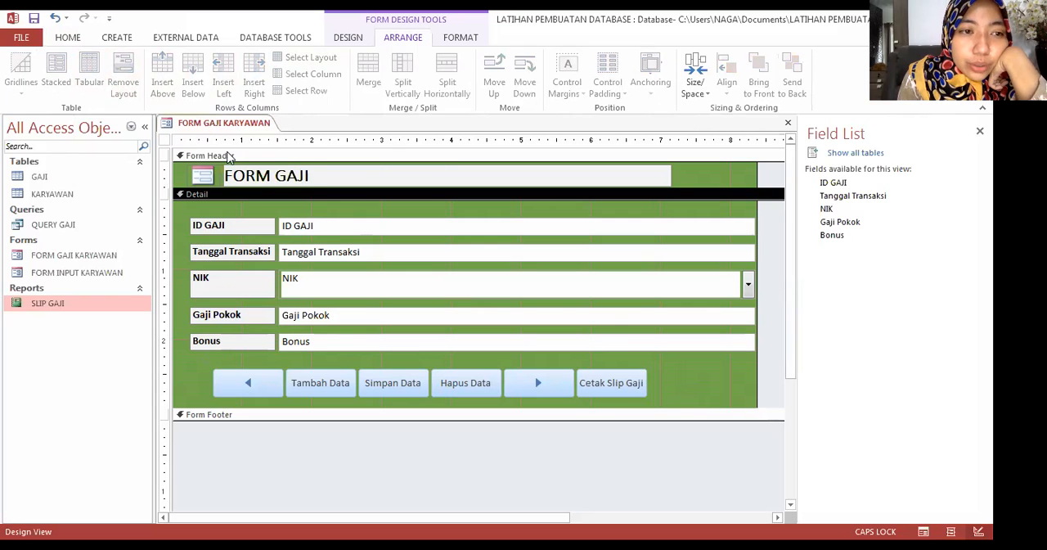
right_click(207, 123)
click(231, 157)
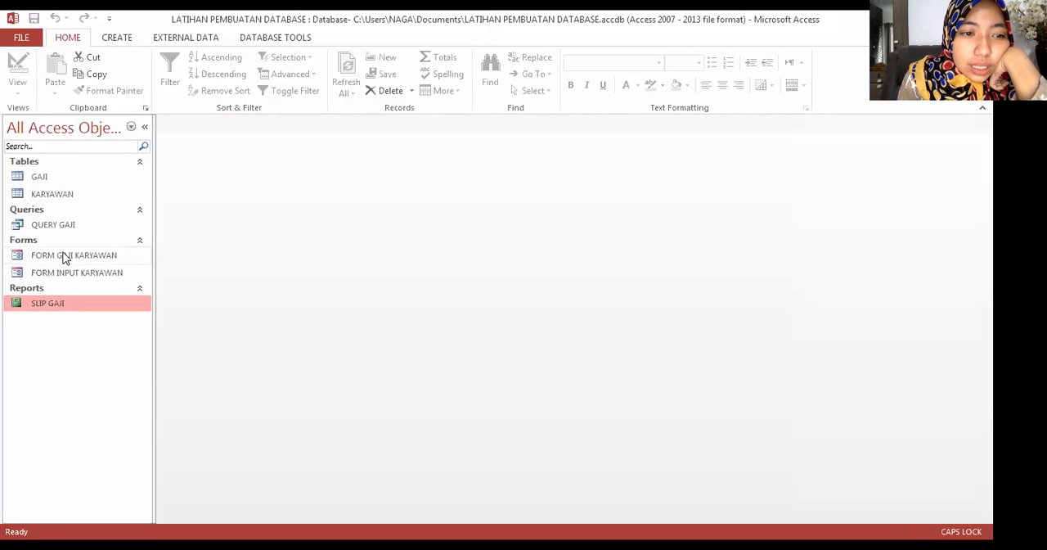
double_click(66, 256)
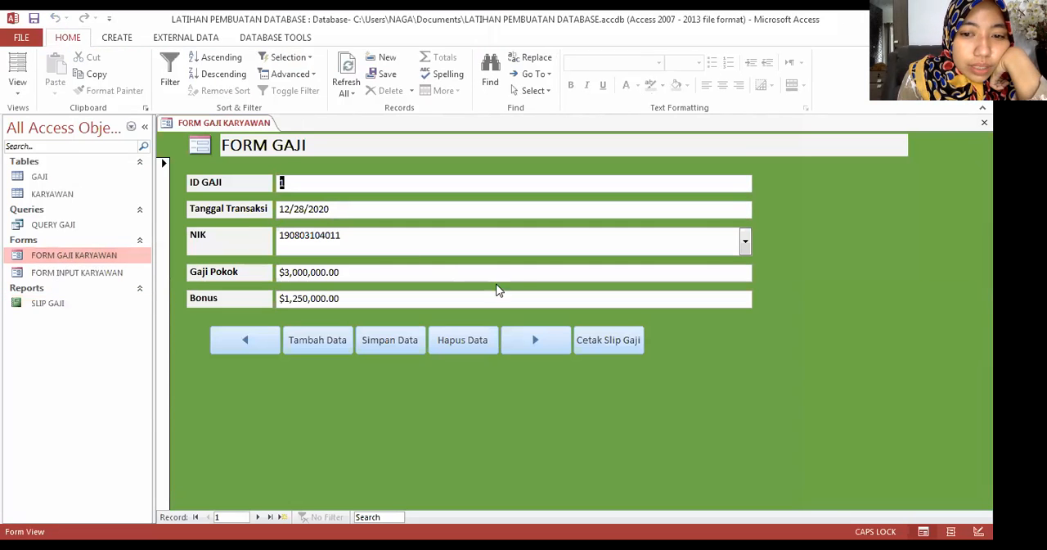
Step: Preview the pay slip of the record with ID GAJI 1 using Cetak Slip Gaji, check it, and close the preview
click(603, 342)
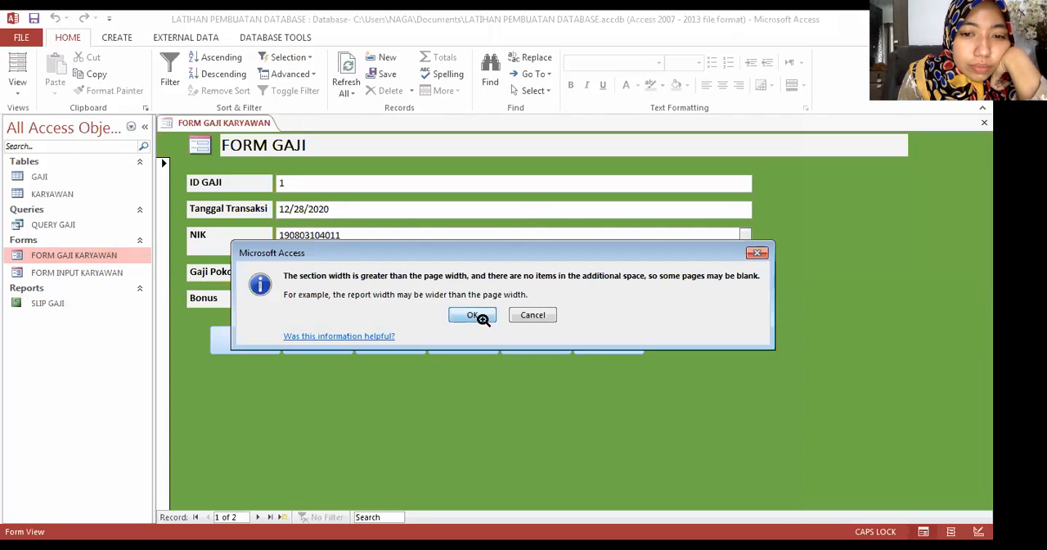
click(473, 315)
click(533, 216)
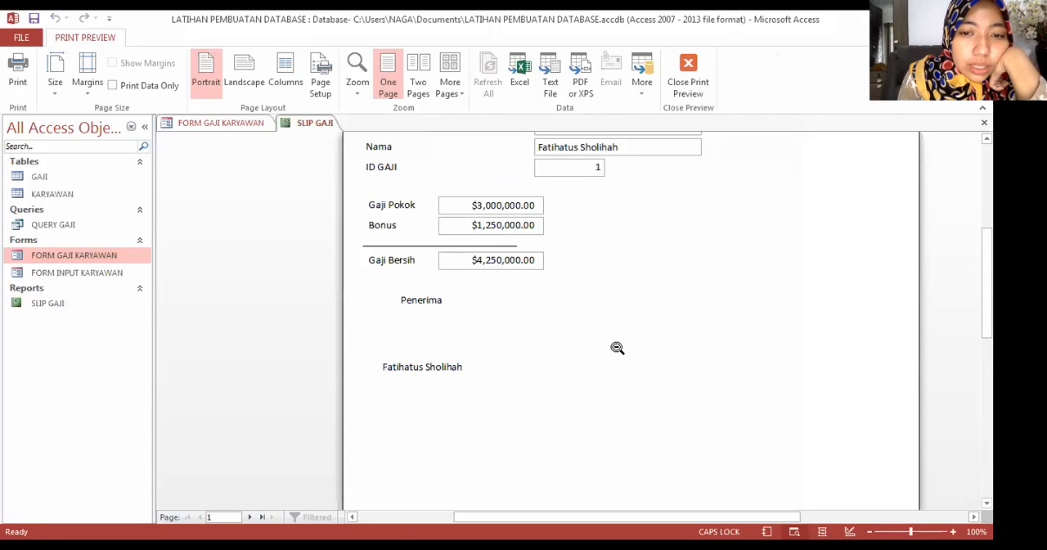
scroll(616, 349, up, 3)
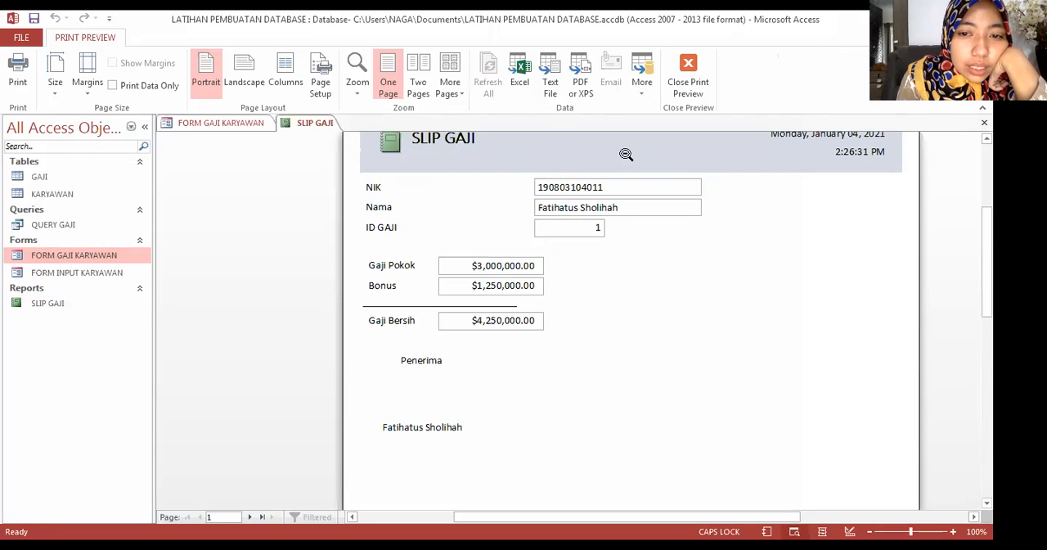
click(655, 305)
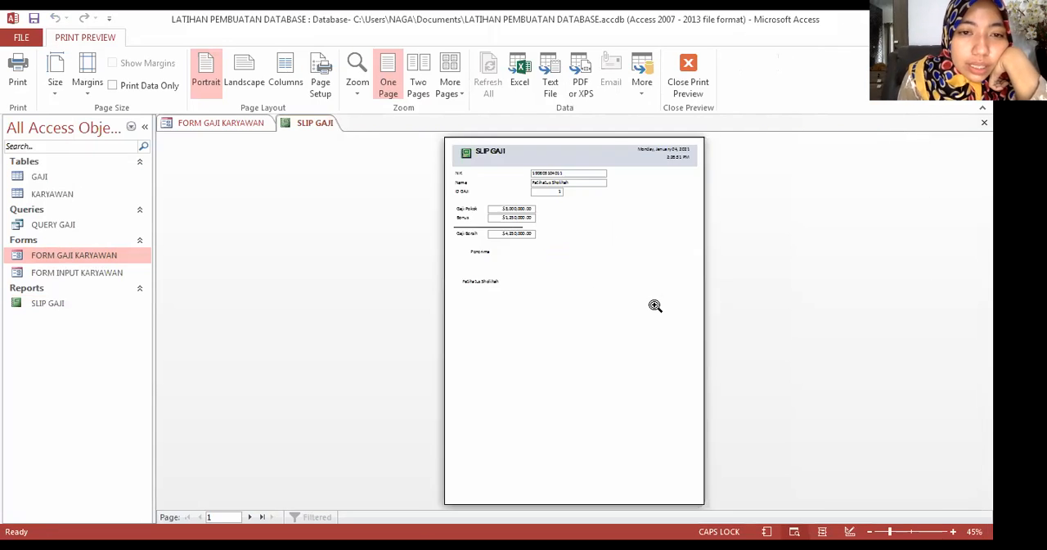
click(686, 68)
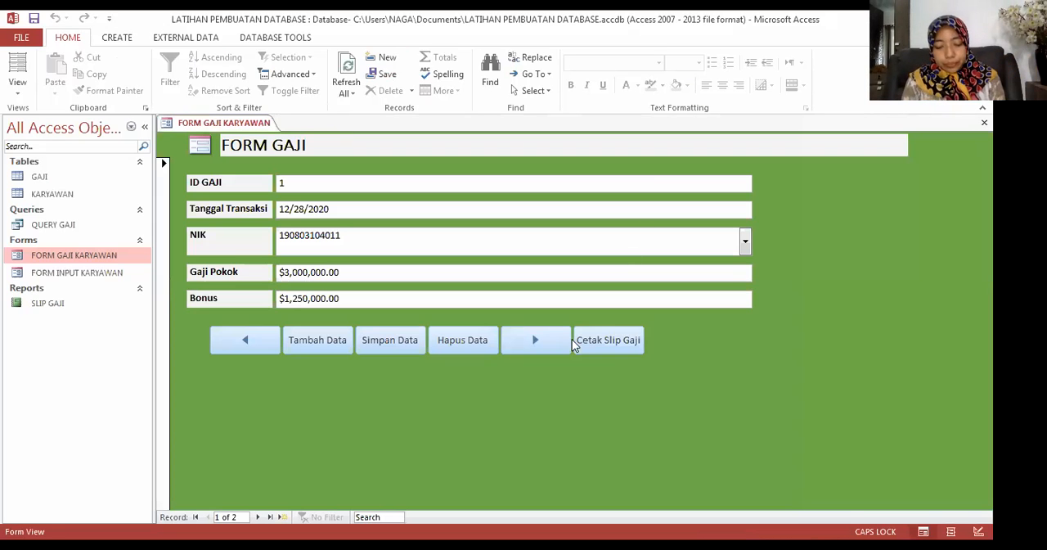
Step: Go to the record with ID GAJI 5, preview its SLIP GAJI report, and close the preview
click(544, 344)
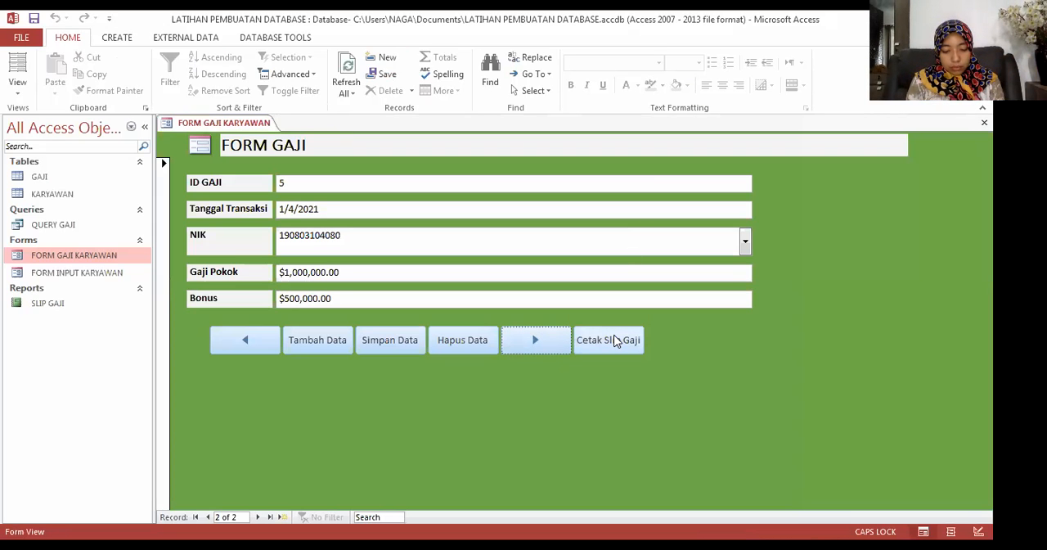
click(615, 341)
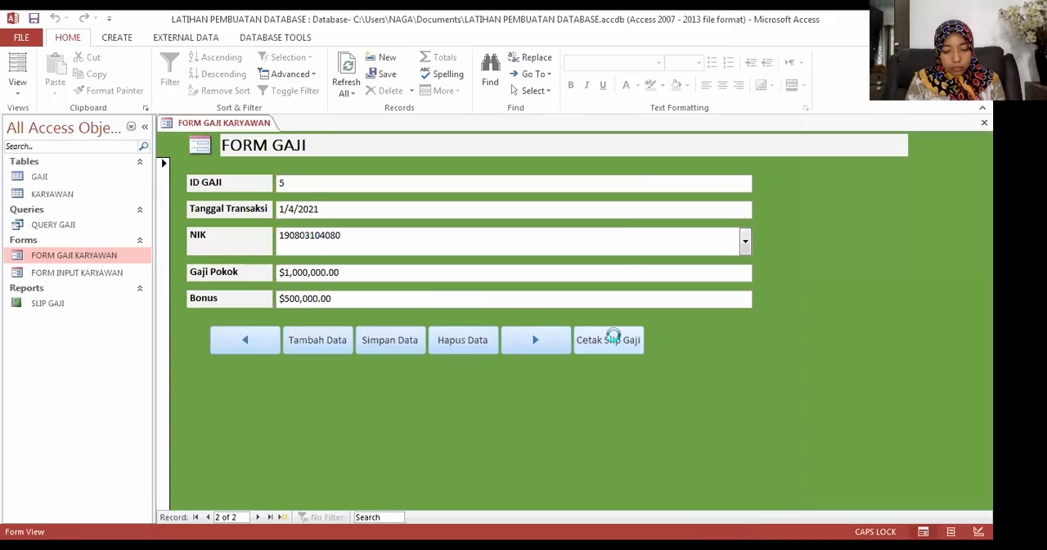
click(478, 314)
click(499, 222)
scroll(616, 262, up, 2)
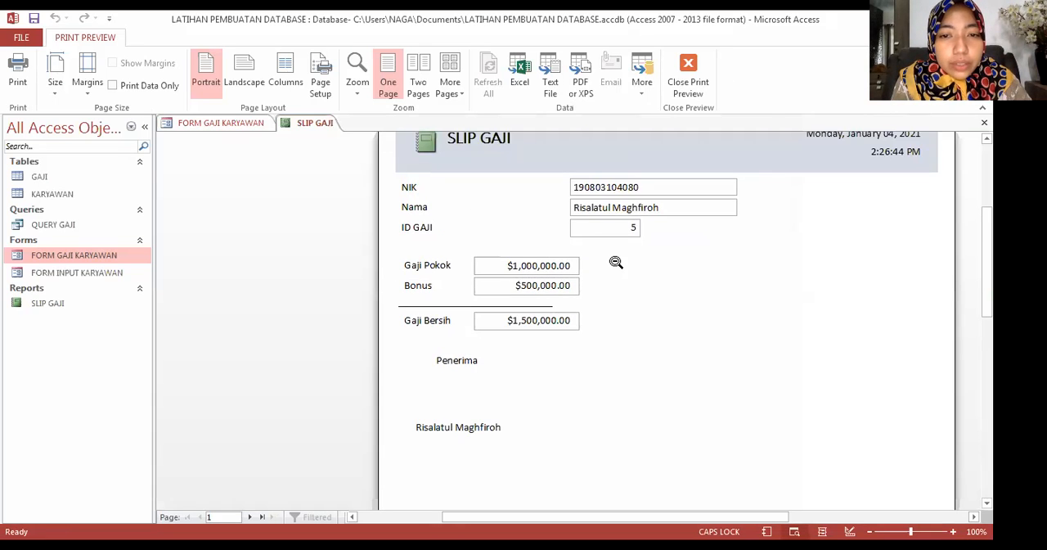
click(690, 85)
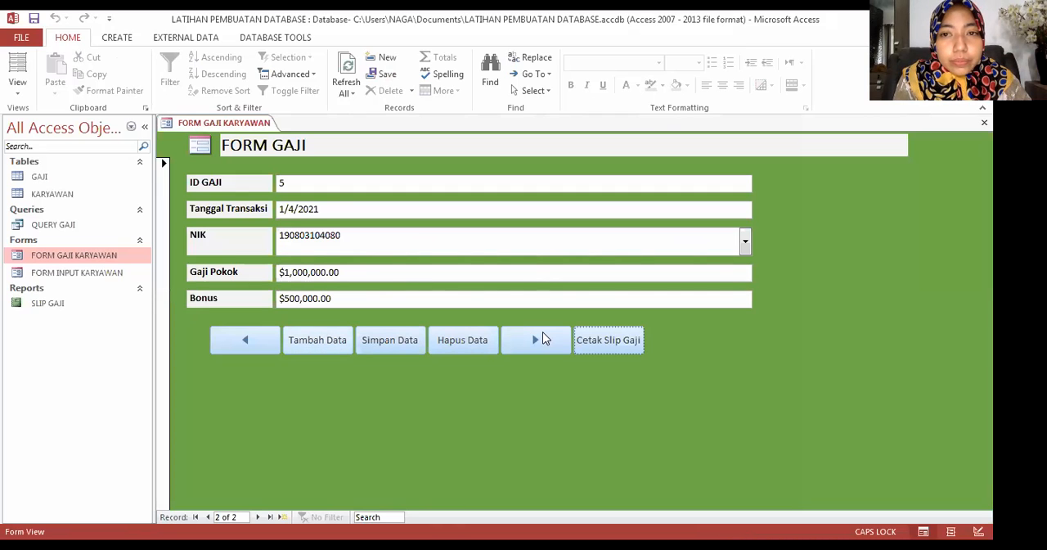
Step: Add a new salary record and choose the second employee listed for its NIK
click(540, 340)
click(302, 340)
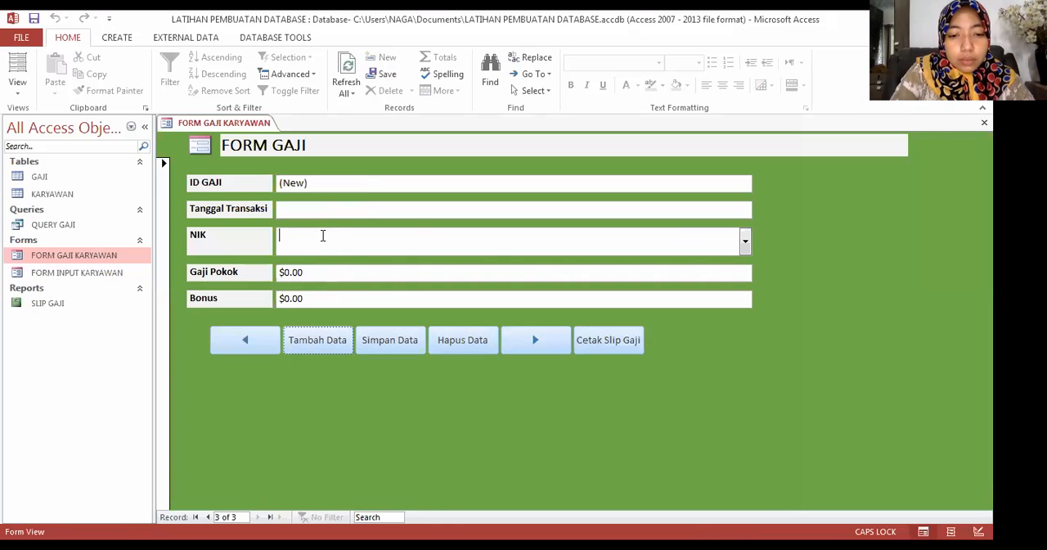
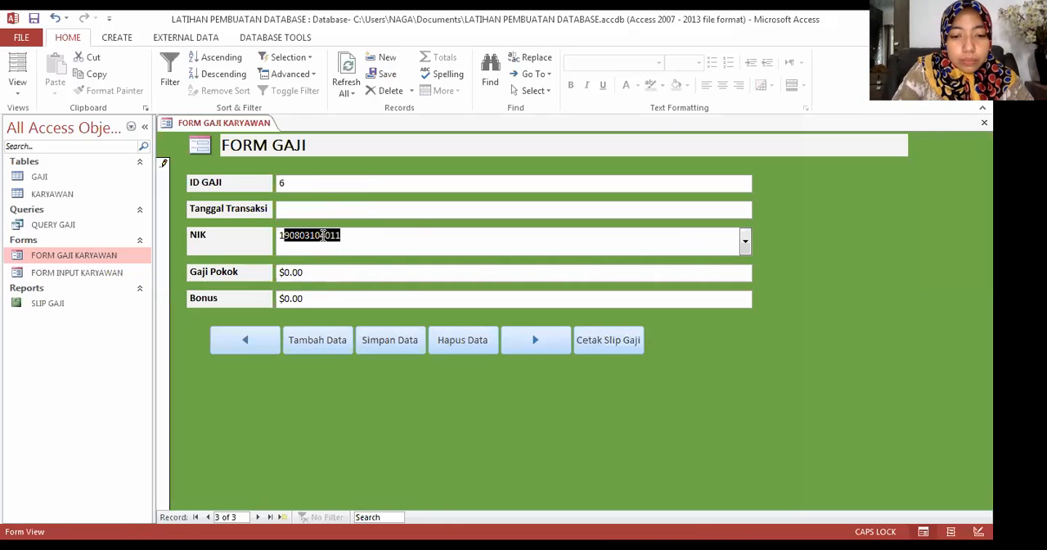
click(364, 237)
key(BackSpace)
key(BackSpace)
text(89)
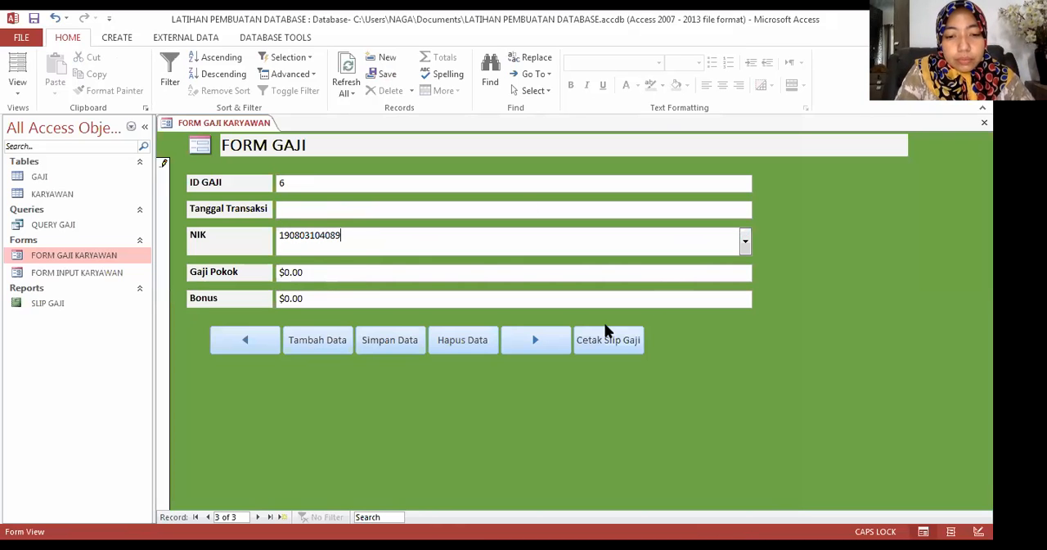
key(F4)
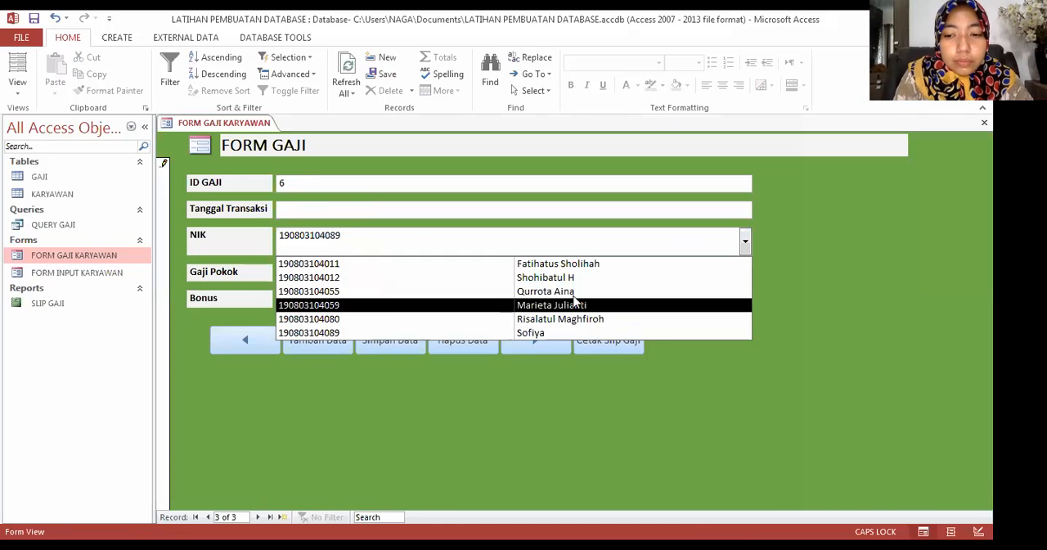
click(535, 281)
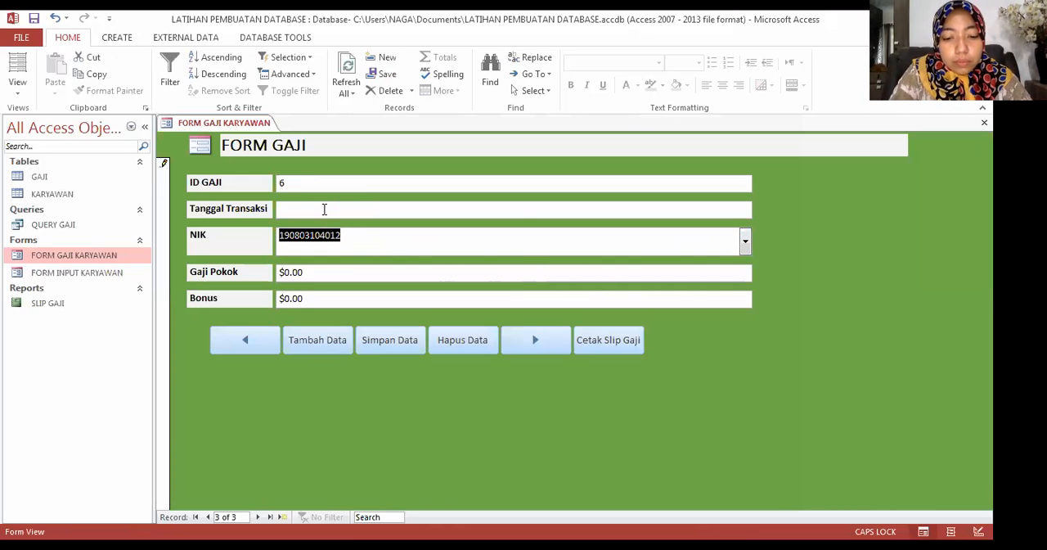
Step: Set the new record's Tanggal Transaksi to 1/4/2021 from the date picker
click(714, 211)
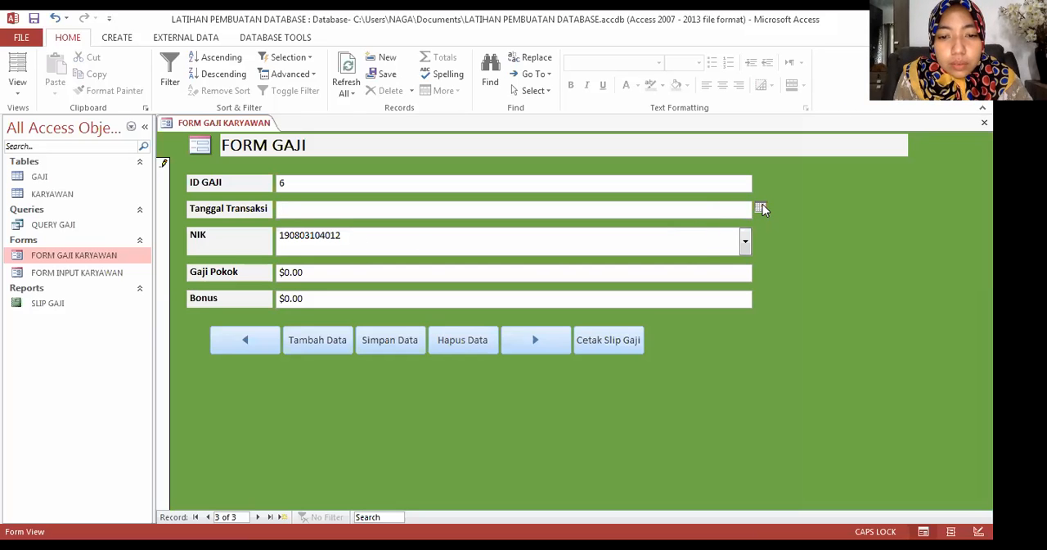
click(760, 207)
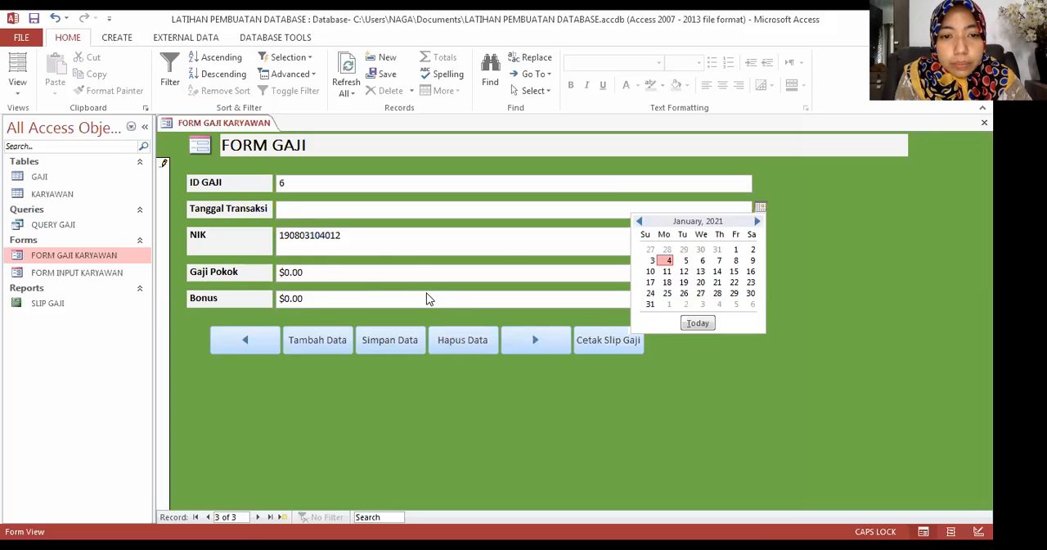
key(Return)
Step: Set the new record's Gaji Pokok to $3000000
click(321, 271)
double_click(304, 272)
drag(303, 271, 285, 274)
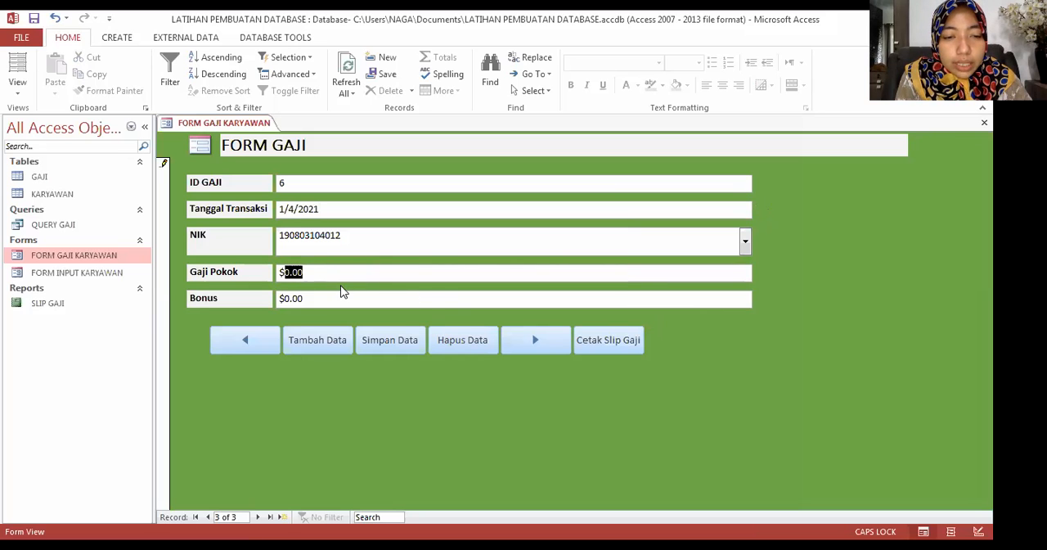
key(BackSpace)
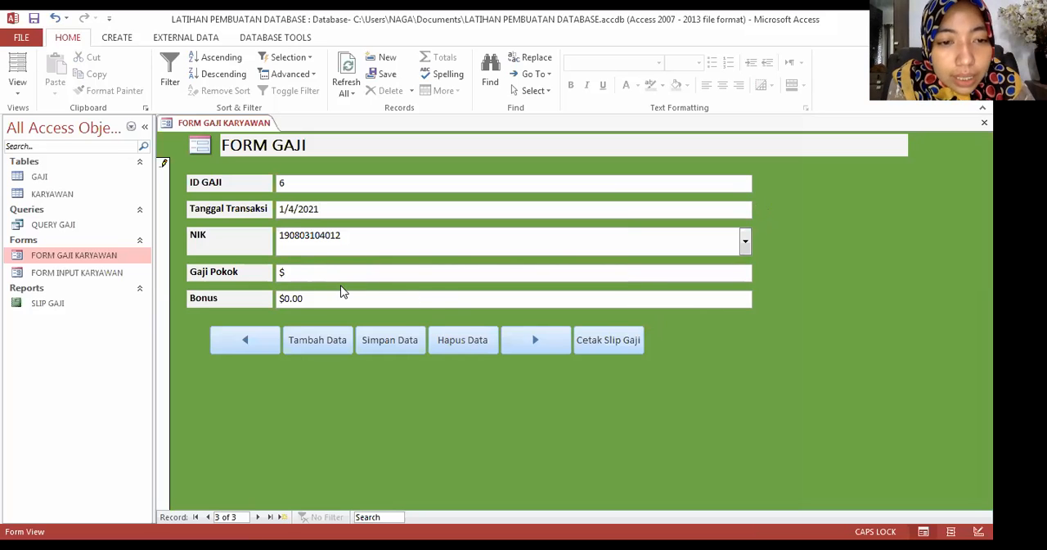
text(2)
key(BackSpace)
text(3)
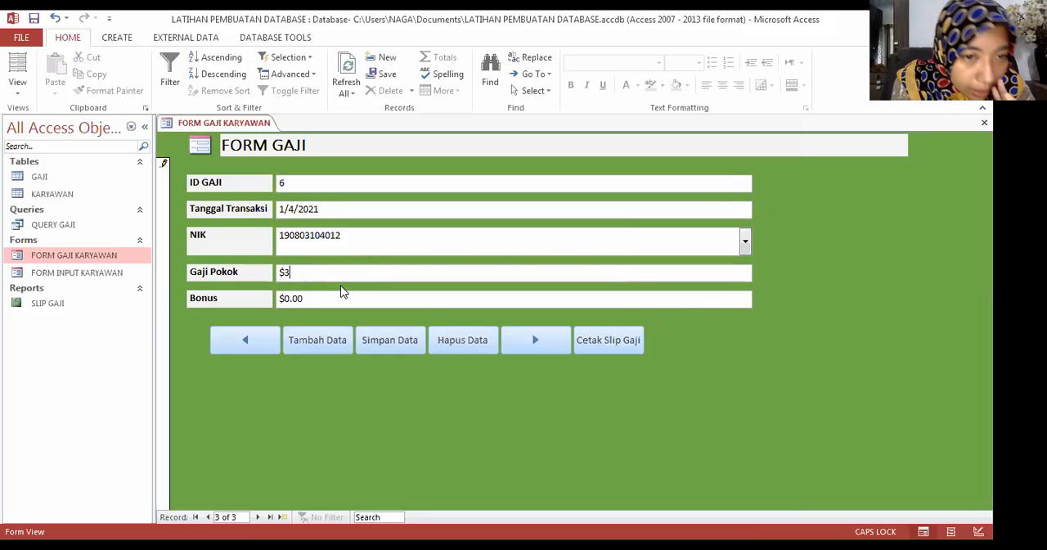
text(,000,000000)
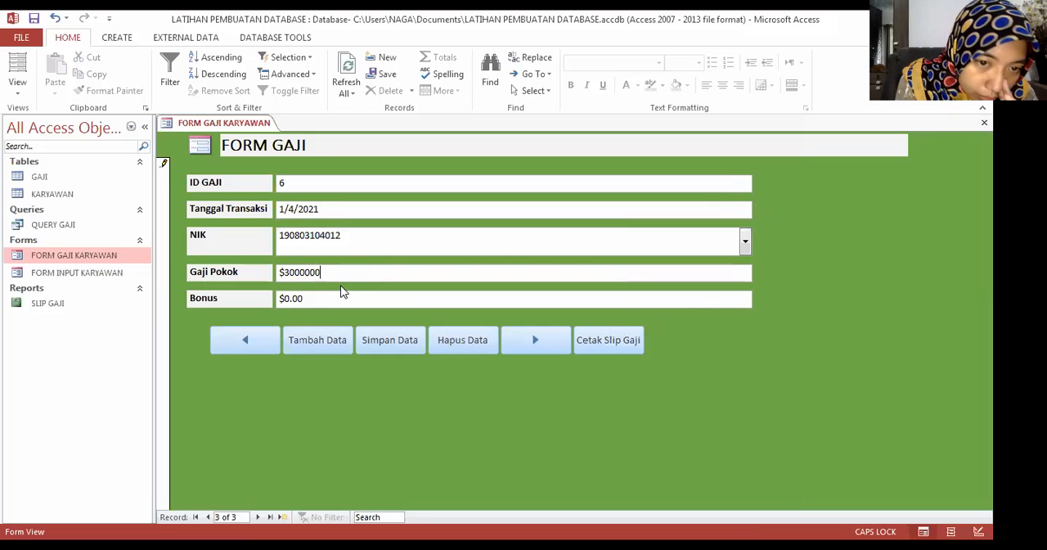
Step: Set the new record's Bonus to $1000000 and save the record with Simpan Data
click(305, 299)
drag(306, 300, 284, 301)
text(1000000)
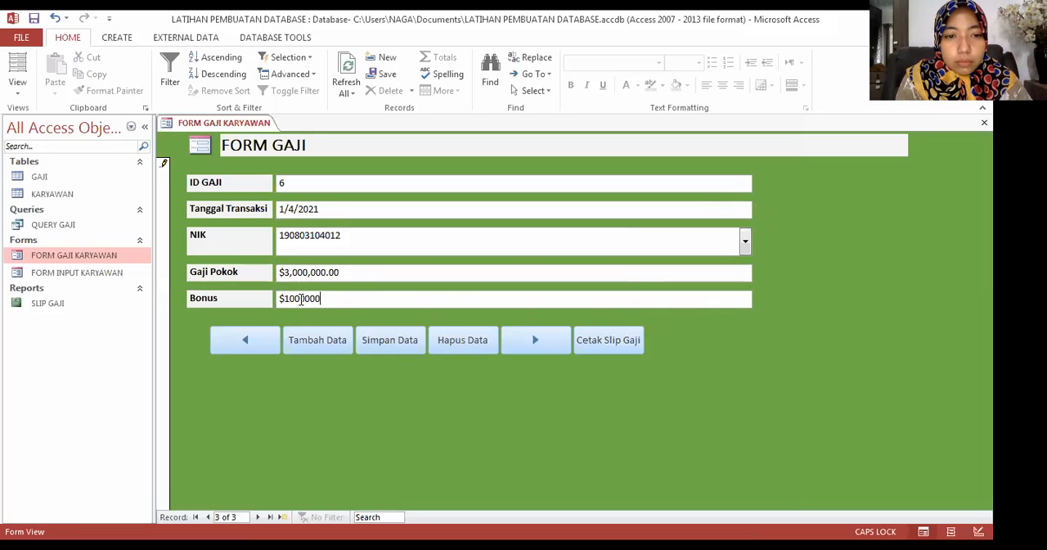
click(411, 285)
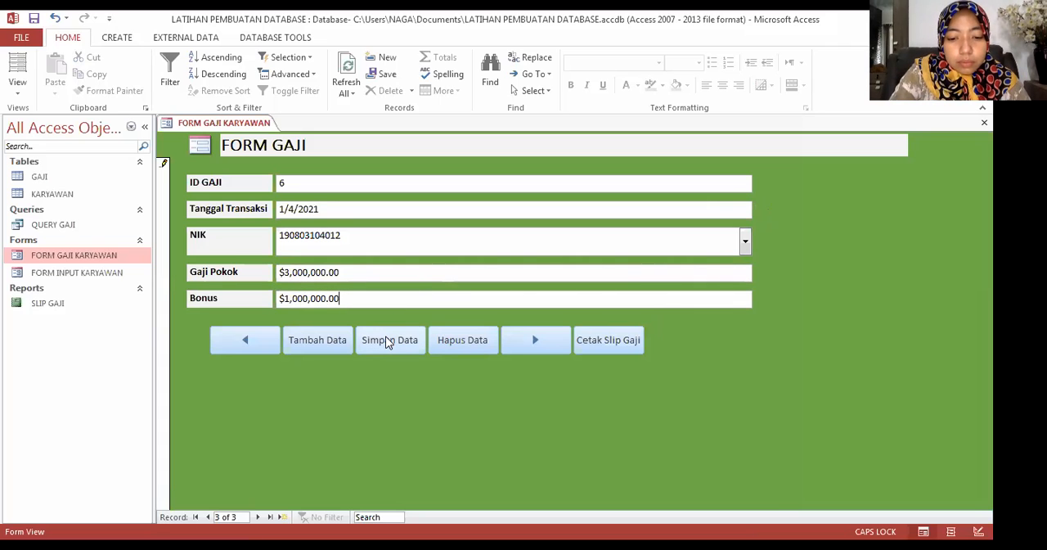
click(388, 342)
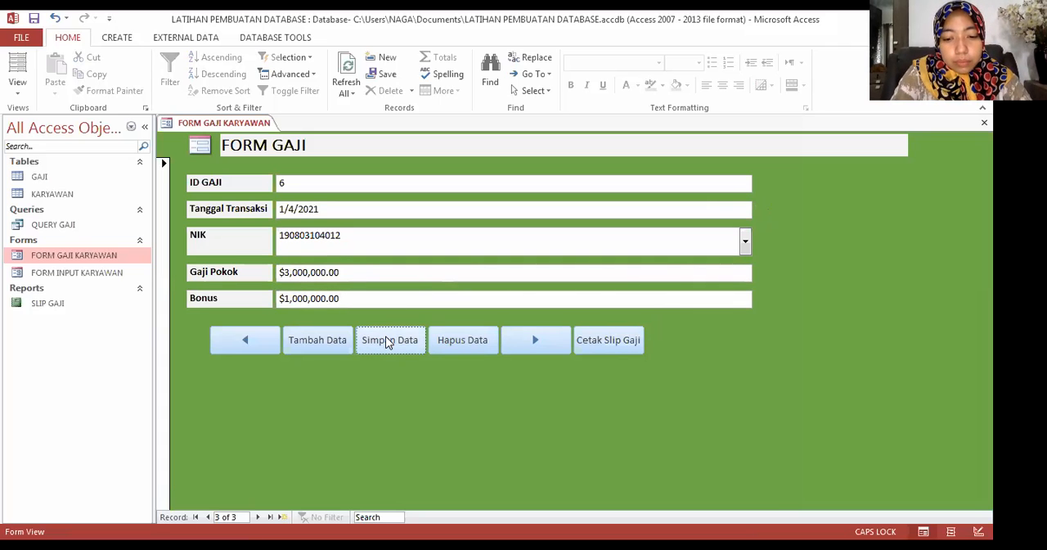
Step: Browse the salary records with the form's navigation buttons and return to the record with ID GAJI 6
click(535, 341)
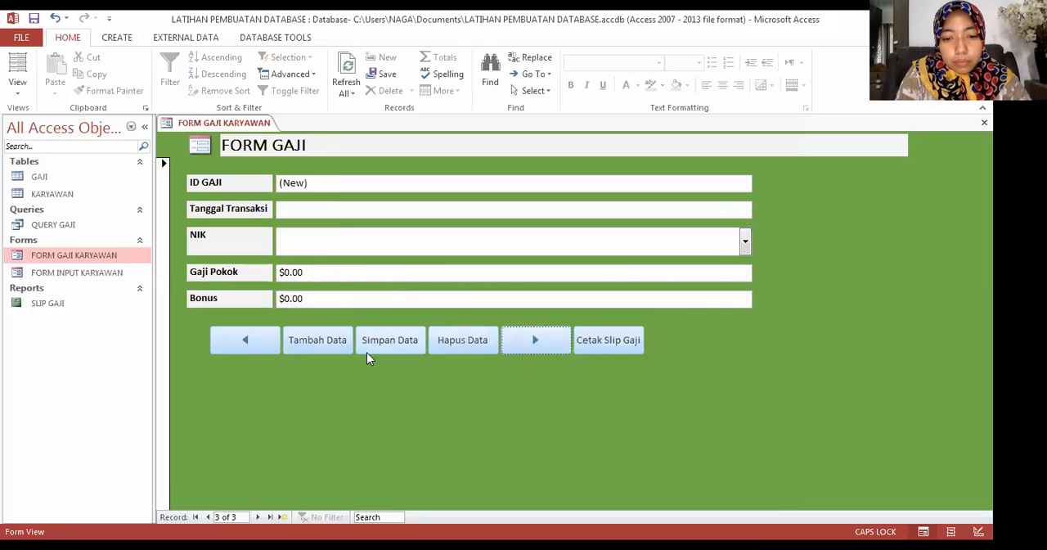
click(271, 344)
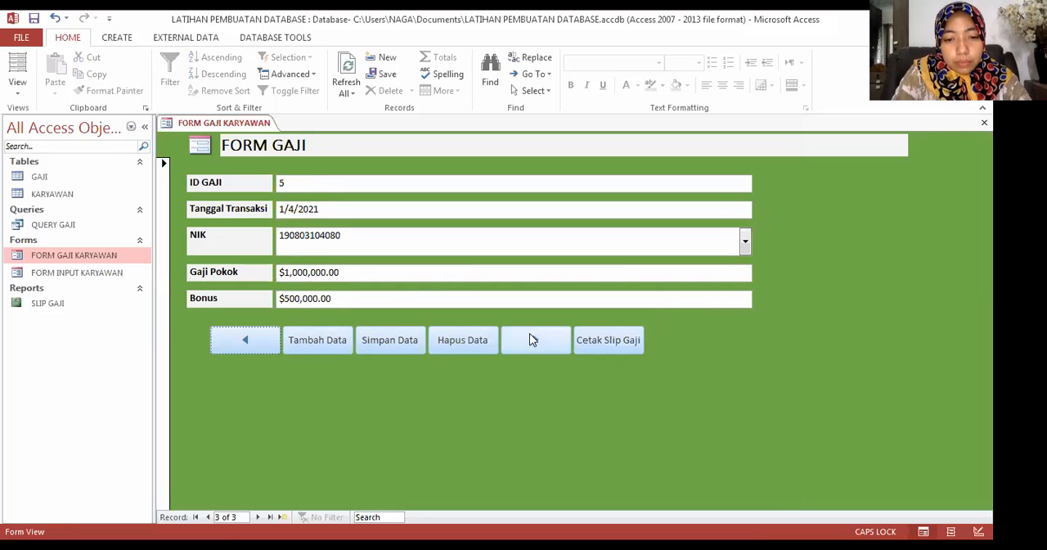
click(256, 337)
click(532, 340)
click(531, 340)
Step: Preview the SLIP GAJI report for the record with ID GAJI 6, check the whole slip, and close the preview
click(615, 340)
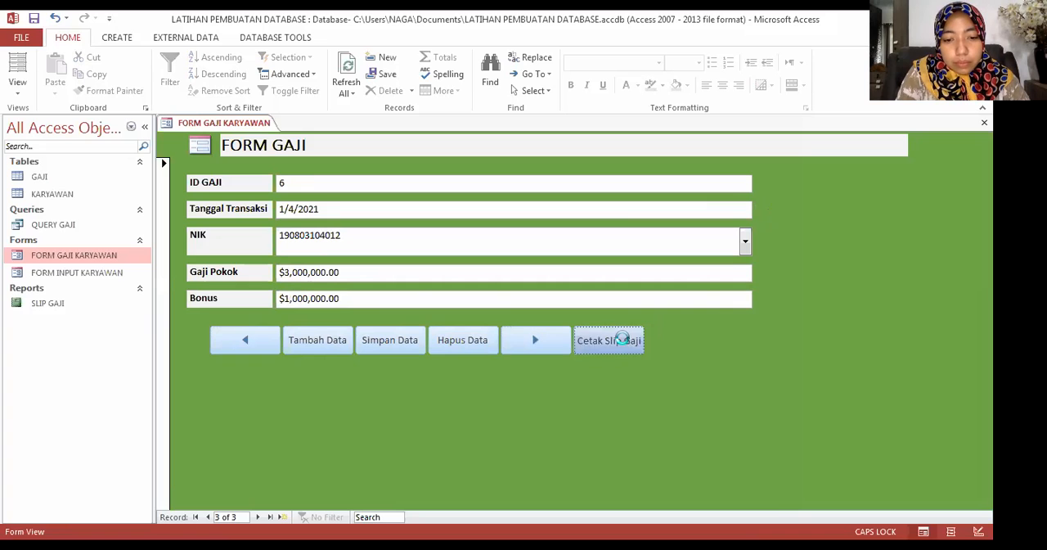
click(472, 316)
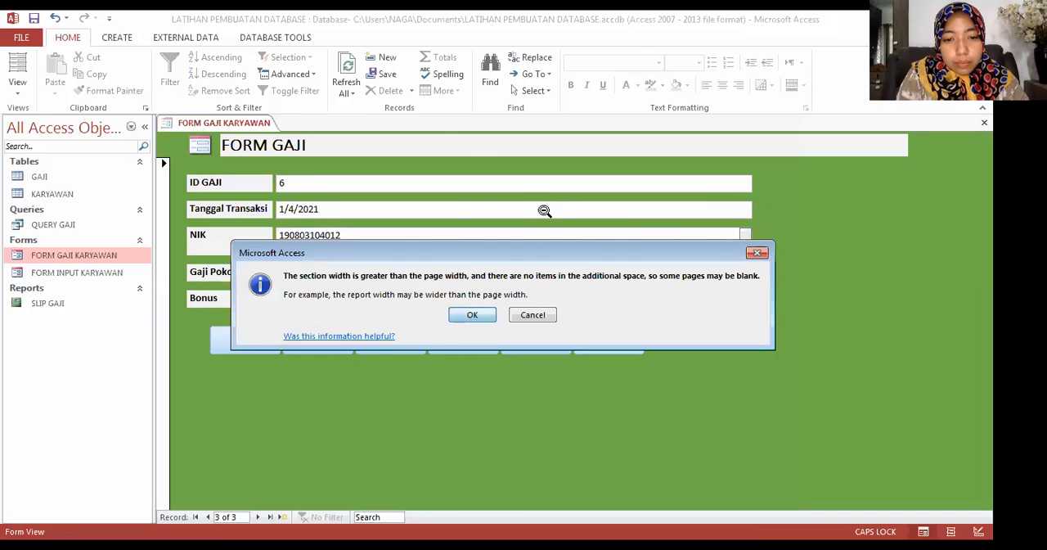
scroll(521, 309, up, 2)
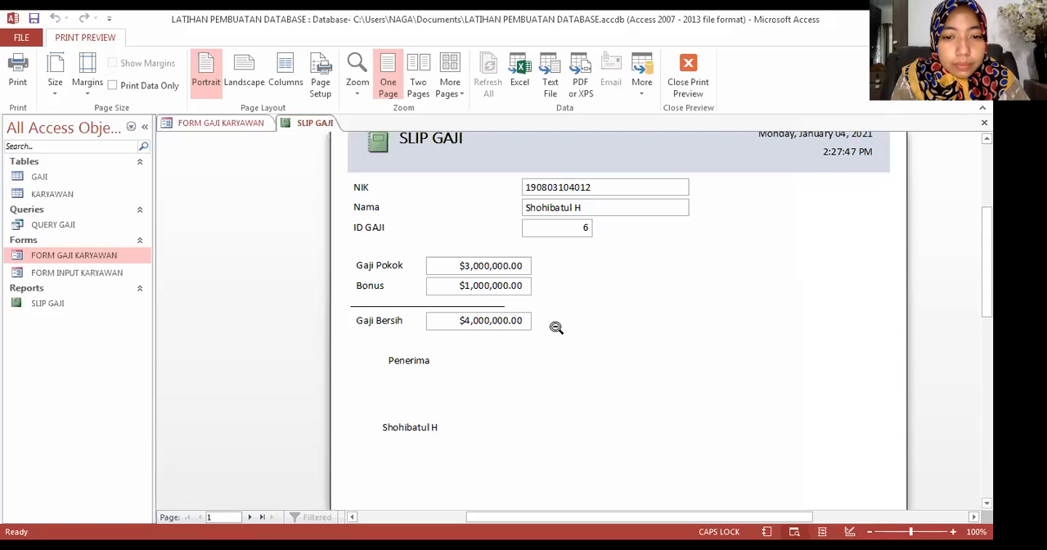
scroll(563, 278, up, 1)
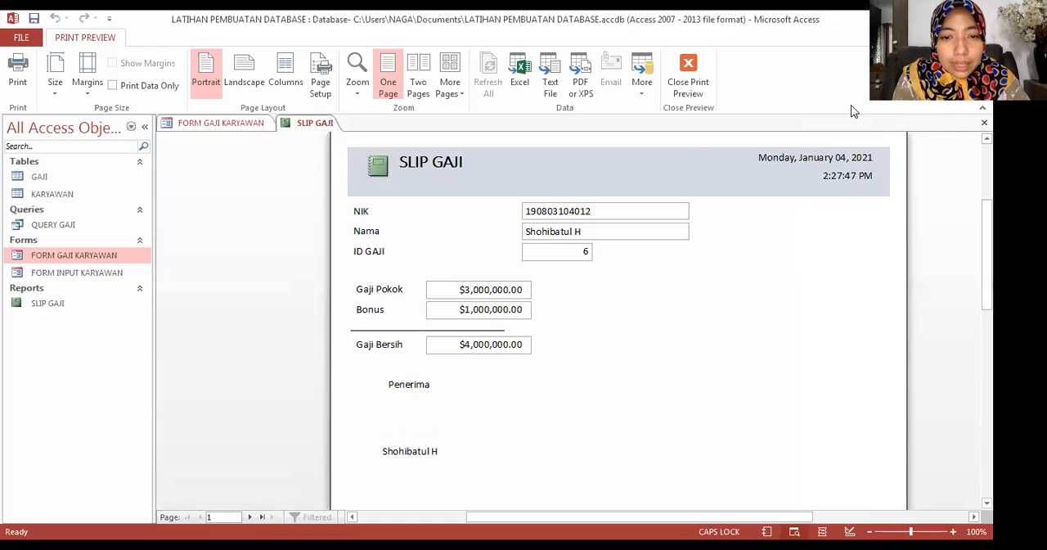
click(643, 155)
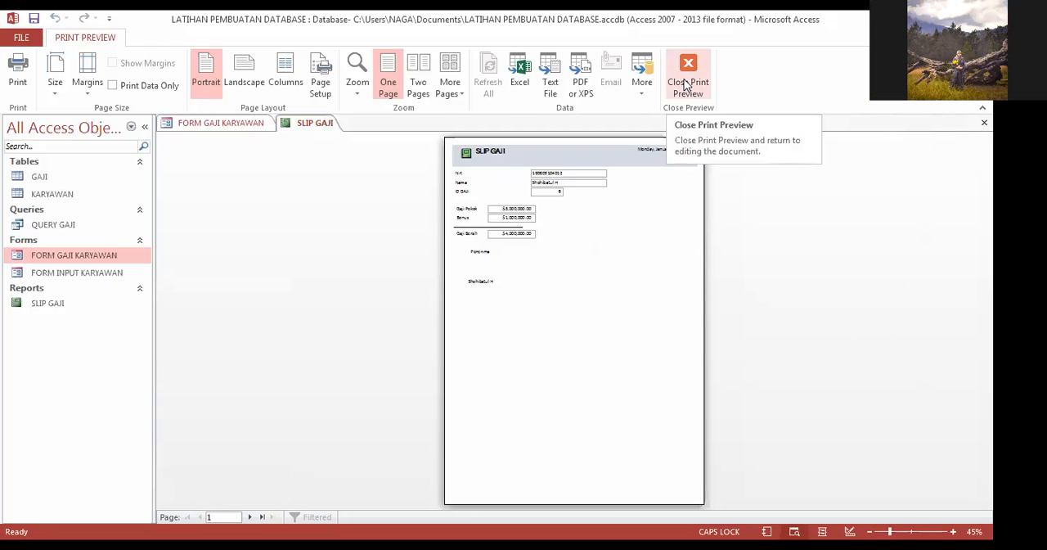
click(688, 85)
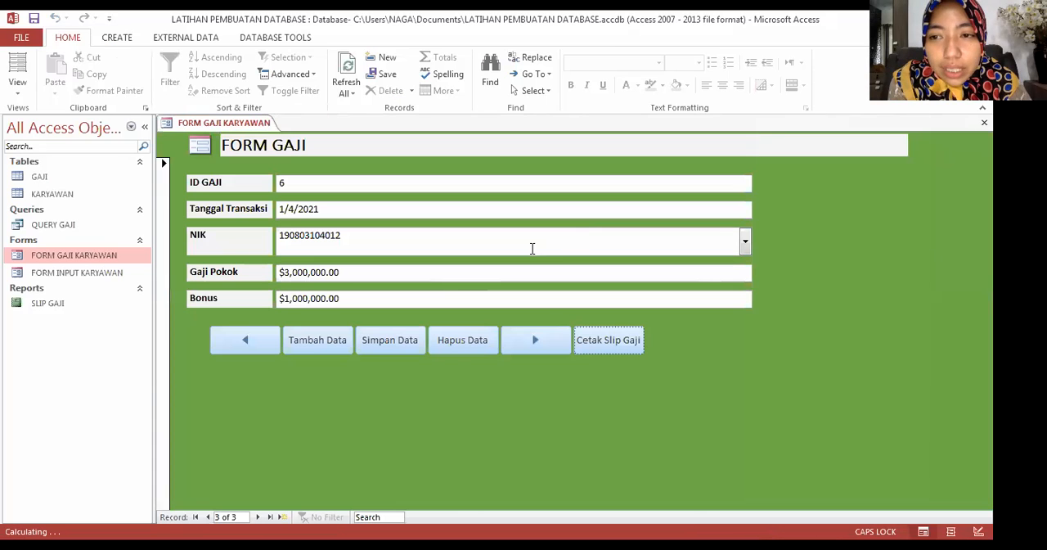